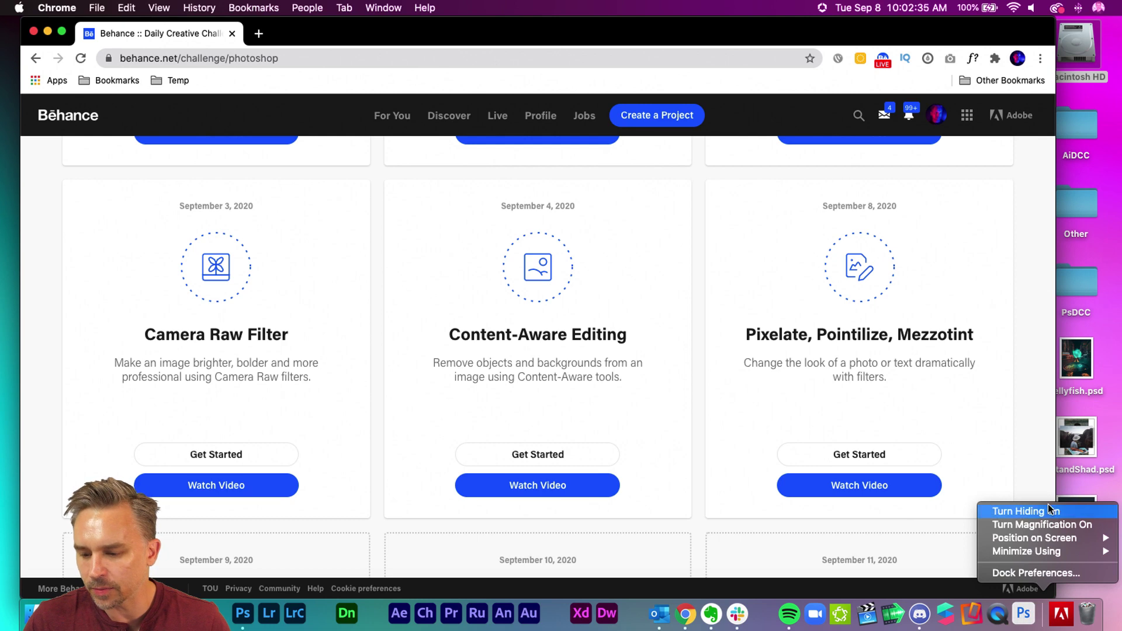
Turn on Dock hiding and reposition and widen the browser window so it spans the screen
{"action": "left_click", "coordinate": [1047, 512]}
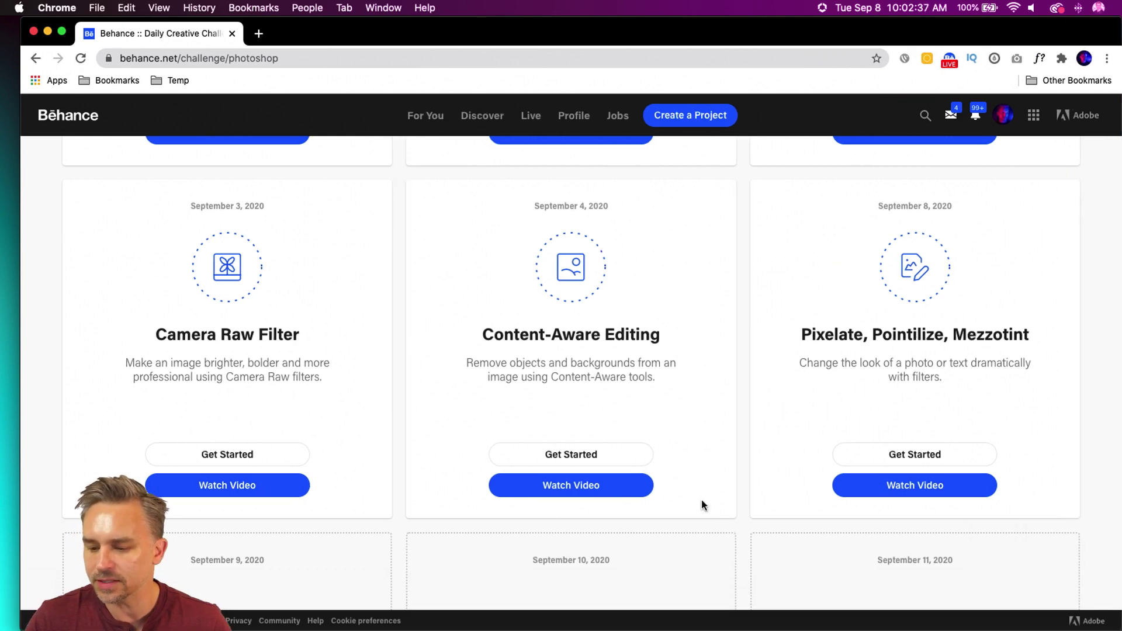
{"action": "double_click", "coordinate": [28, 20]}
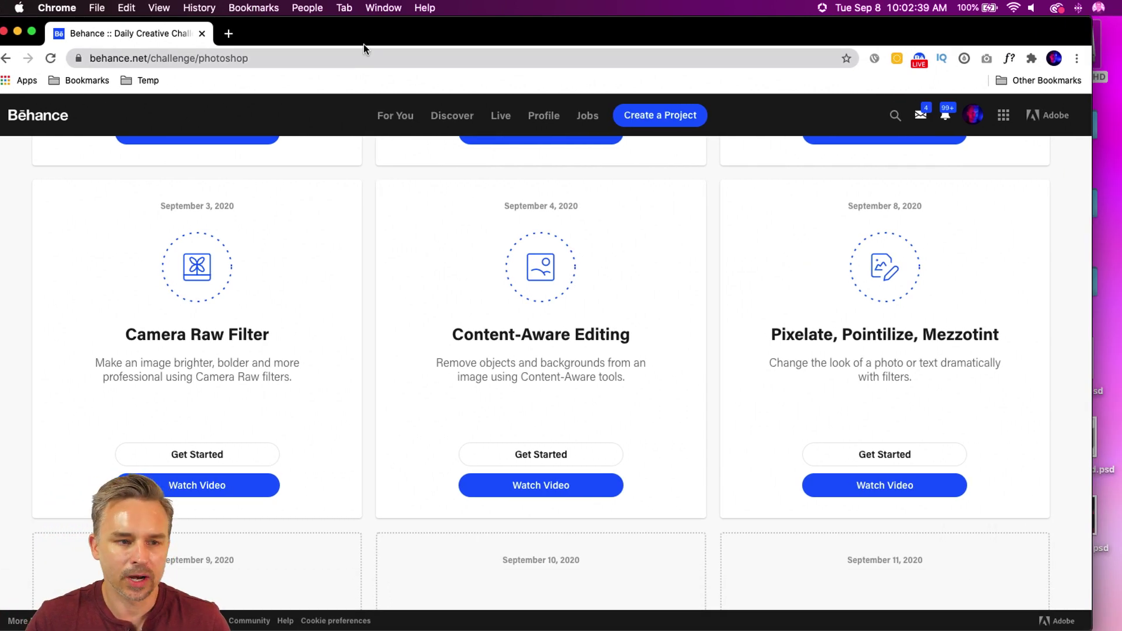
{"action": "left_click_drag", "start_coordinate": [381, 32], "coordinate": [391, 33]}
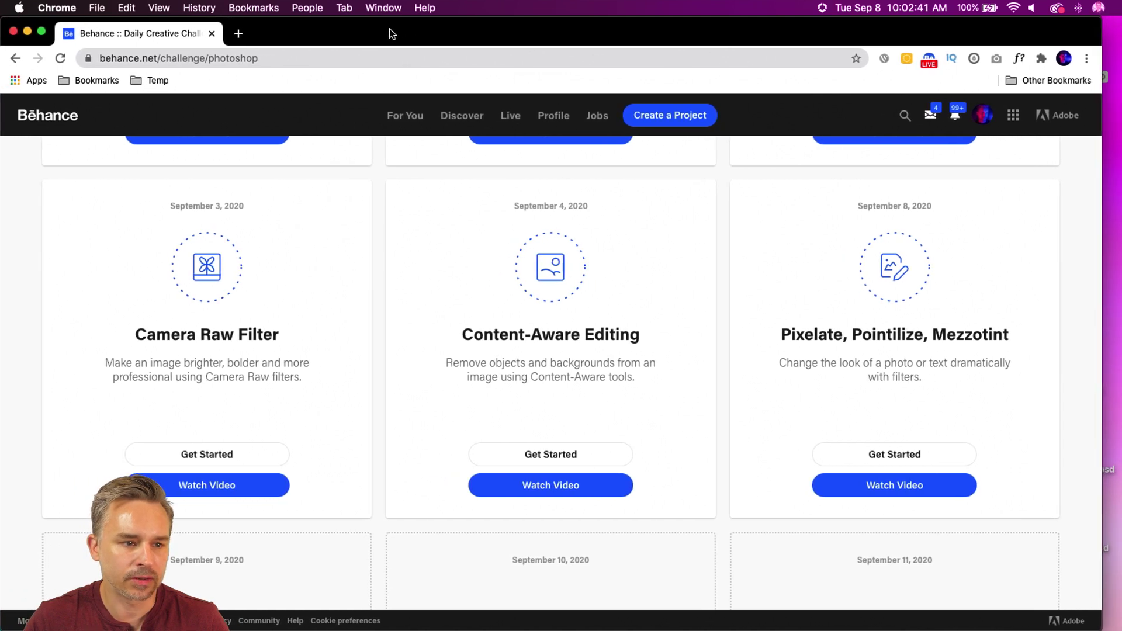
{"action": "left_click_drag", "start_coordinate": [1102, 23], "coordinate": [1120, 24]}
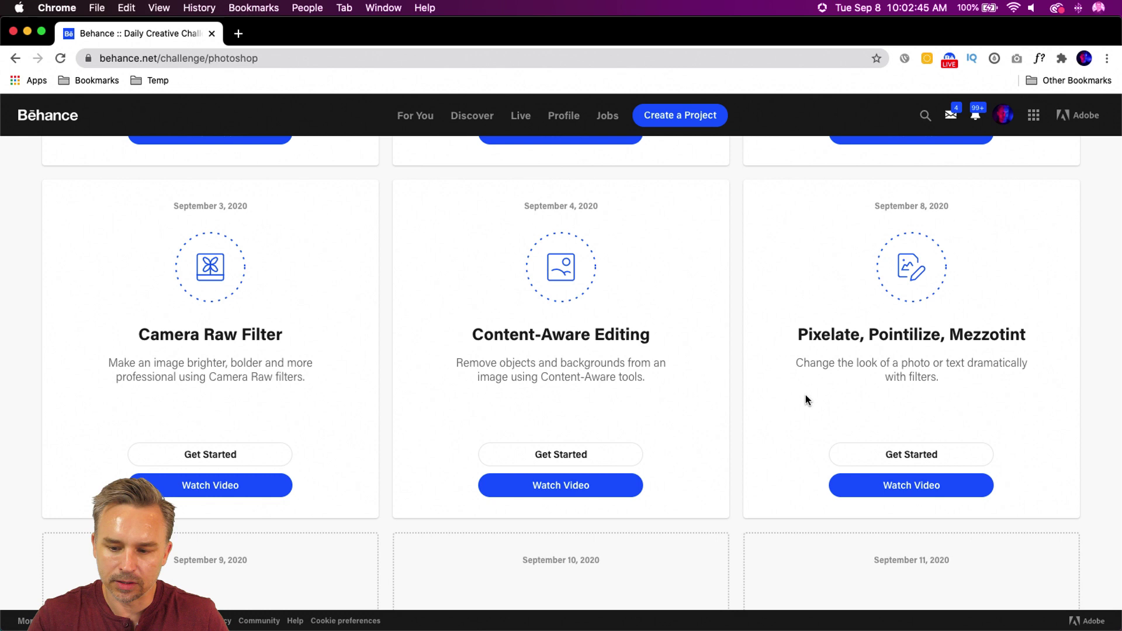
Download Filters.psd from the Pixelate, Pointilize, Mezzotint challenge's Dropbox folder and open it in Photoshop
{"action": "left_click", "coordinate": [921, 454]}
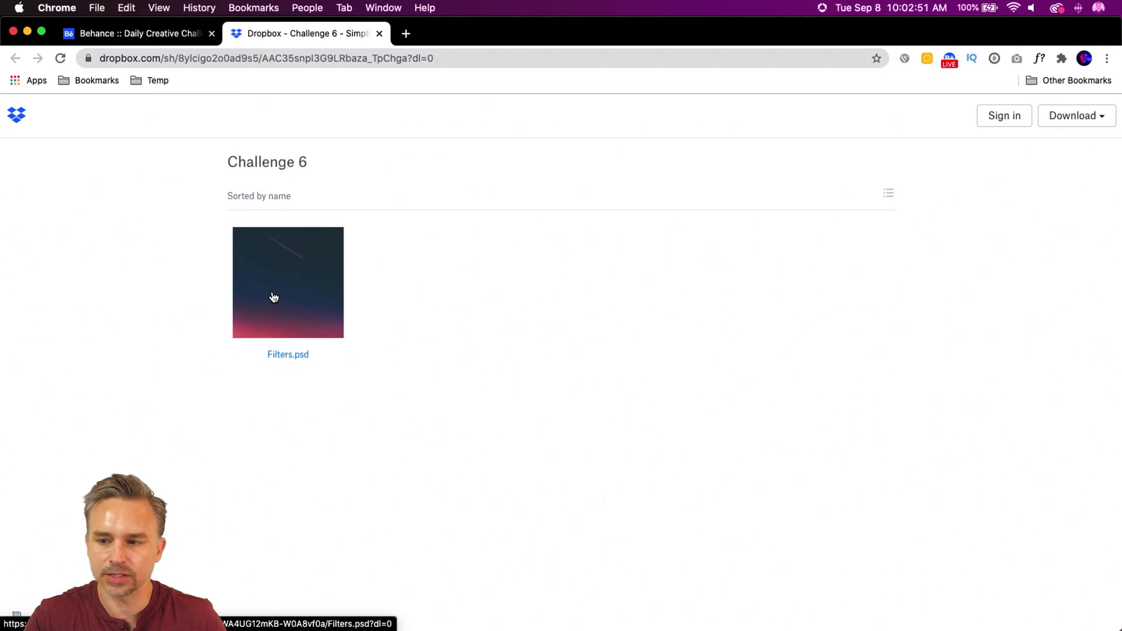
{"action": "left_click", "coordinate": [316, 283]}
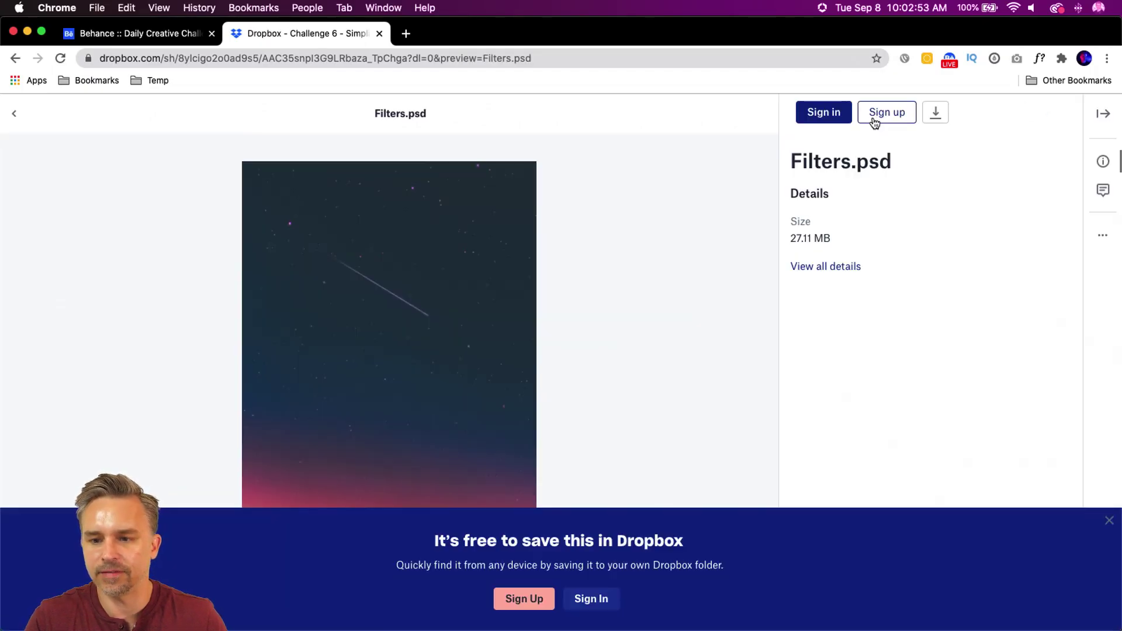
{"action": "left_click", "coordinate": [935, 115]}
{"action": "left_click", "coordinate": [871, 146]}
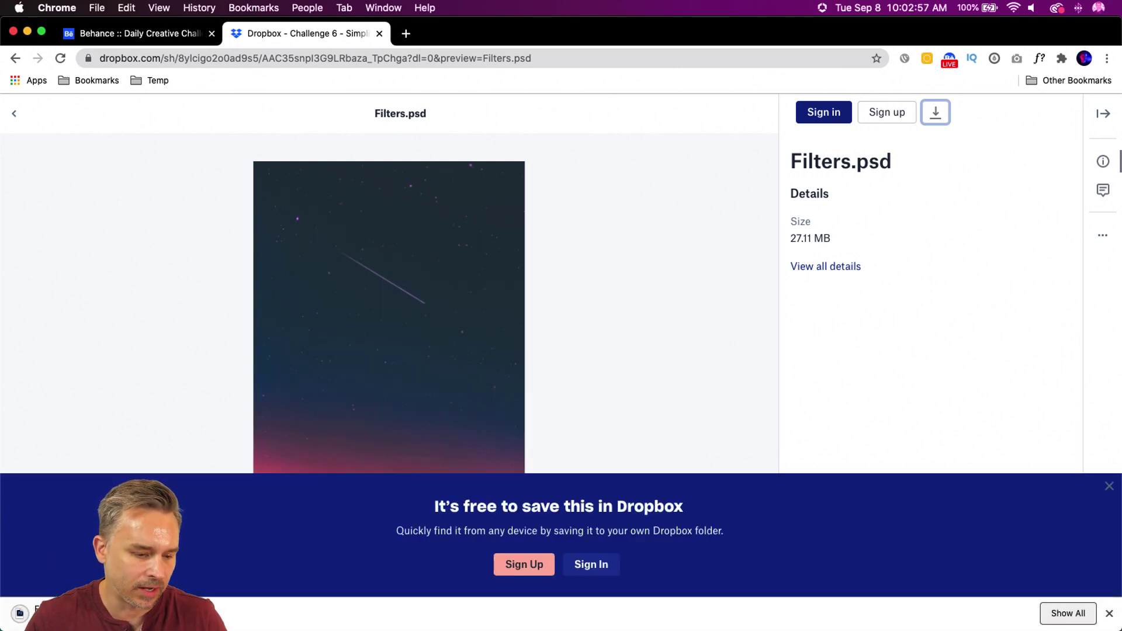
{"action": "left_click", "coordinate": [23, 615]}
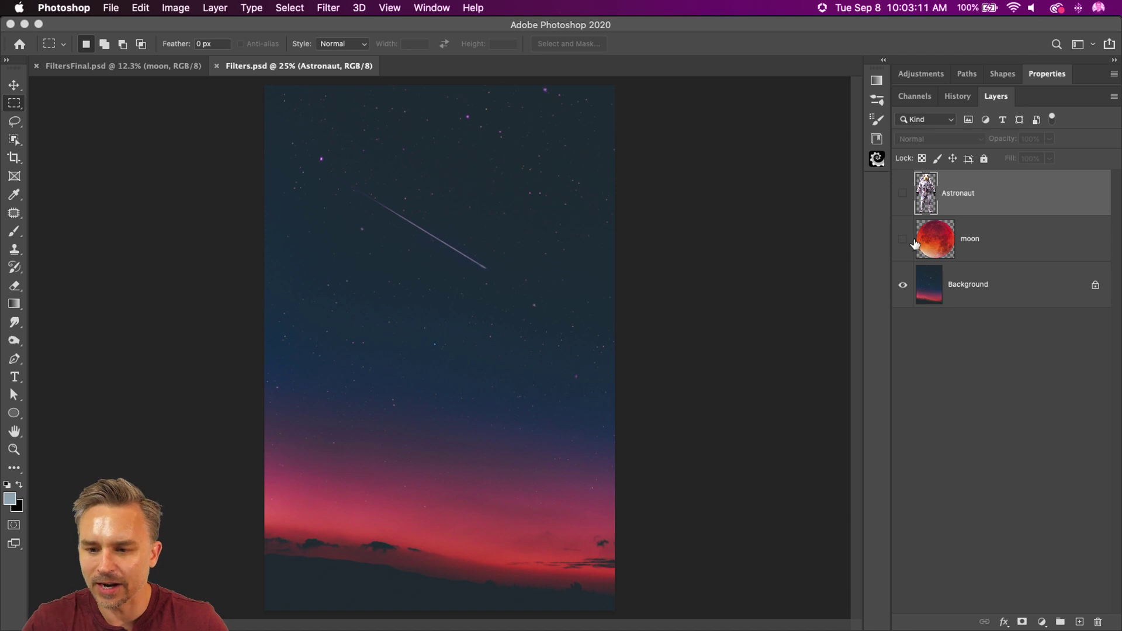
Preview the moon and Astronaut layers by showing and hiding them again, and select the Background layer
{"action": "left_click", "coordinate": [903, 238]}
{"action": "left_click", "coordinate": [903, 192]}
{"action": "left_click", "coordinate": [903, 193]}
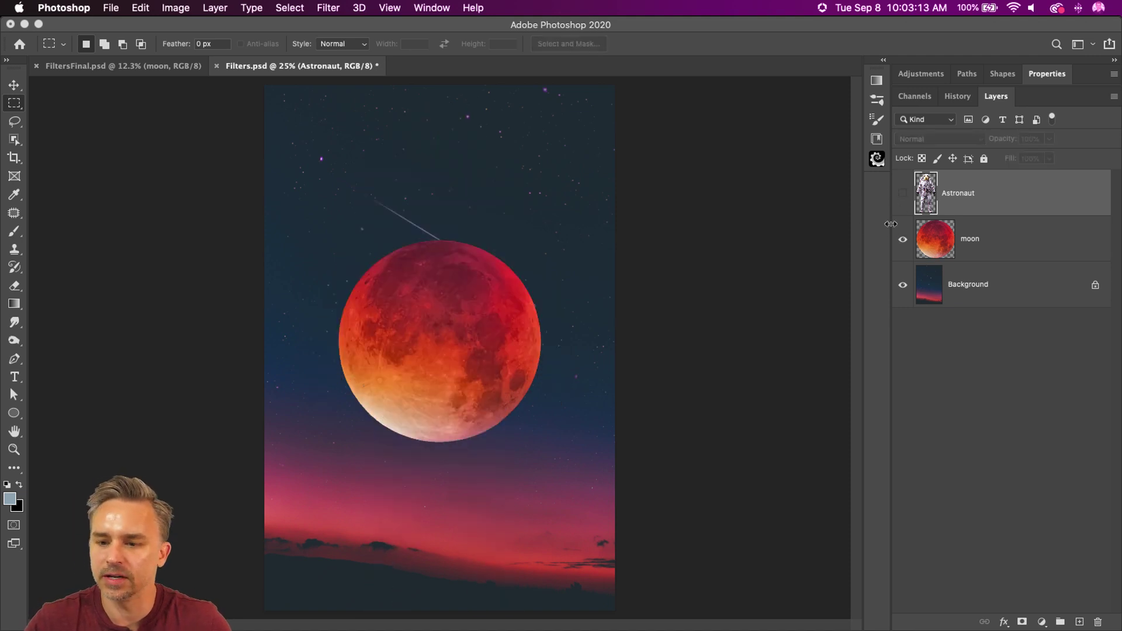
{"action": "left_click", "coordinate": [904, 238]}
{"action": "left_click", "coordinate": [965, 294]}
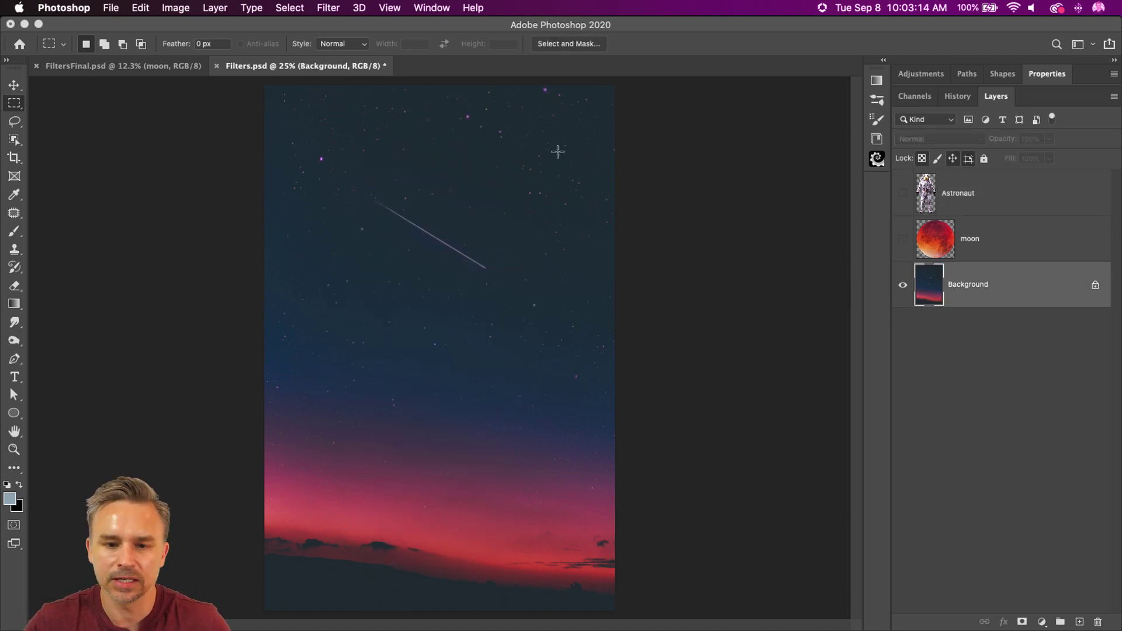
Examine the filtered layers in FiltersFinal.psd, including Pointilize, halftone and Crystalize
{"action": "left_click", "coordinate": [101, 69]}
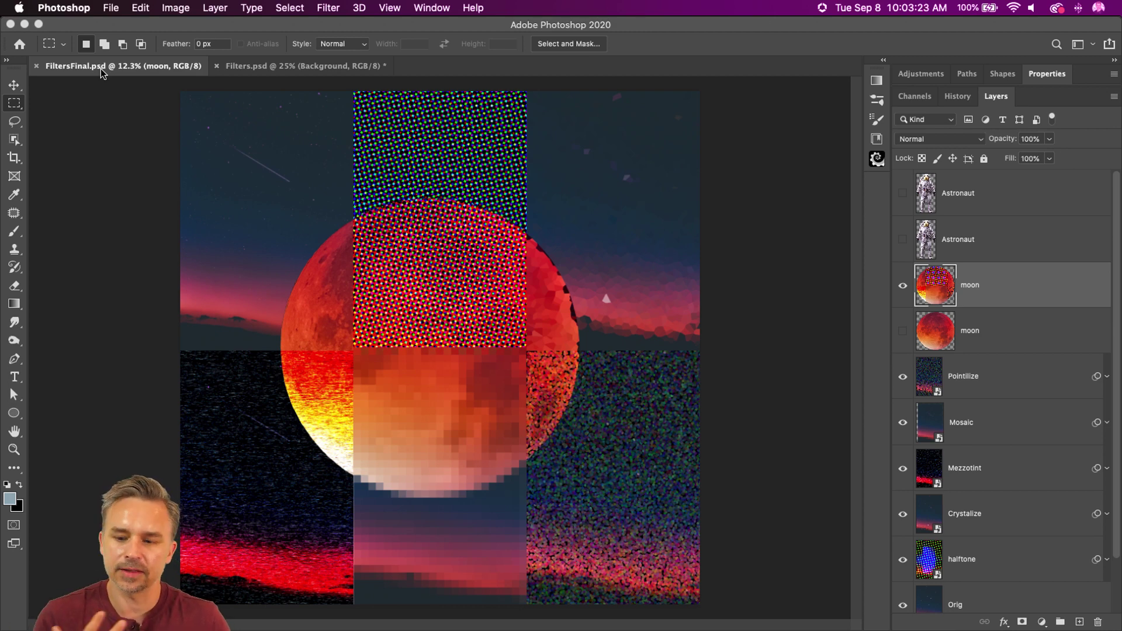
{"action": "left_click", "coordinate": [955, 375]}
{"action": "scroll", "coordinate": [957, 382], "scroll_direction": "down", "scroll_amount": 1}
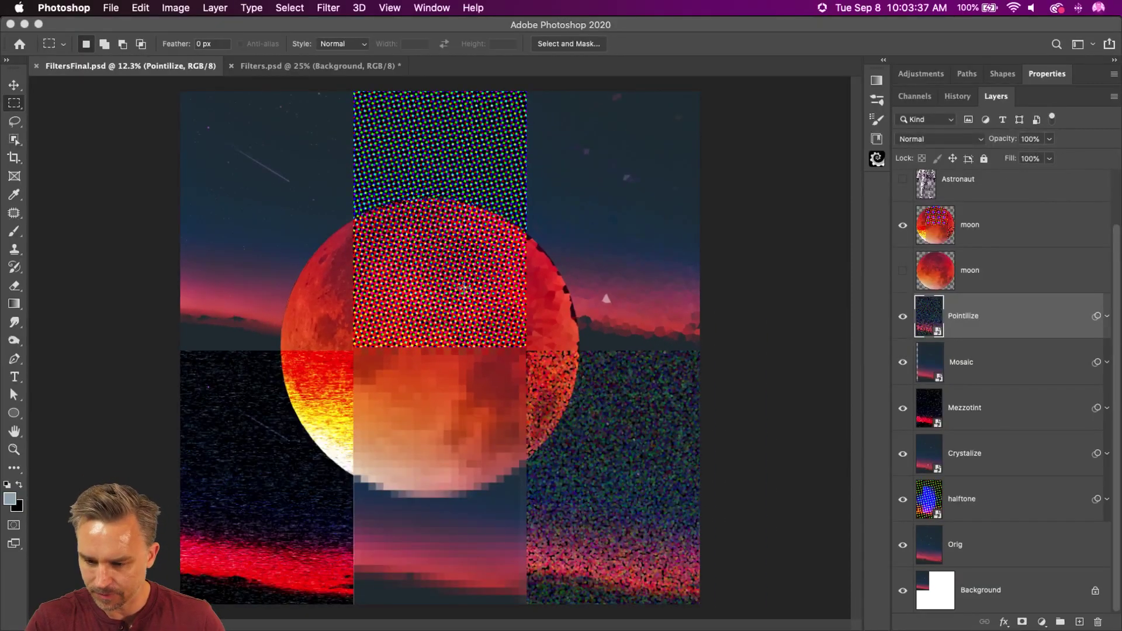
{"action": "left_click", "coordinate": [13, 86]}
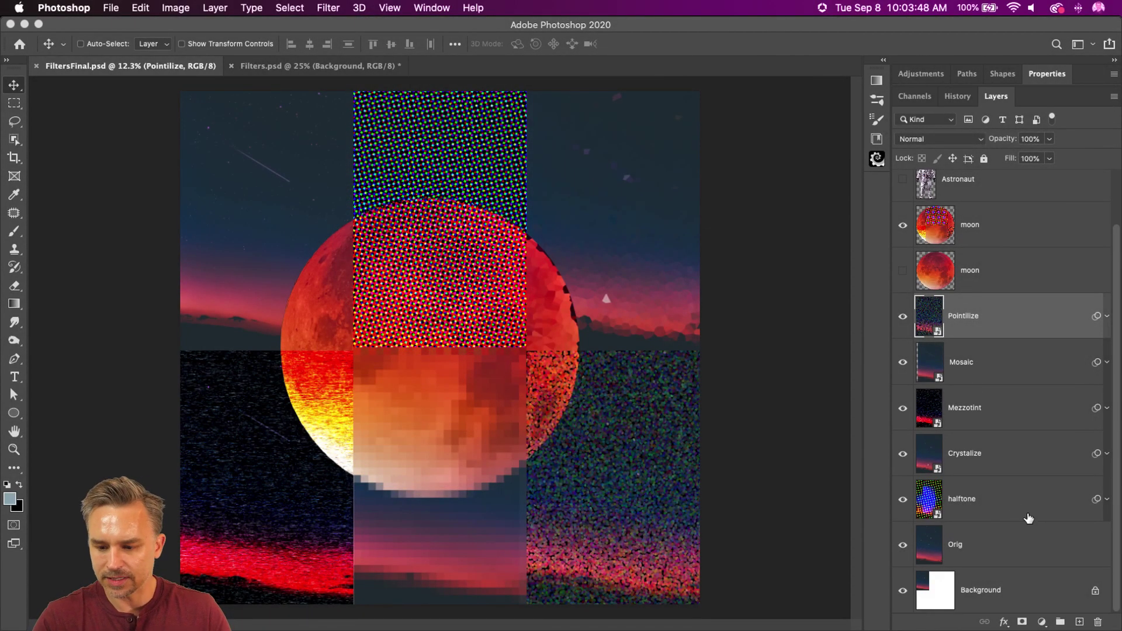
{"action": "left_click", "coordinate": [1018, 507]}
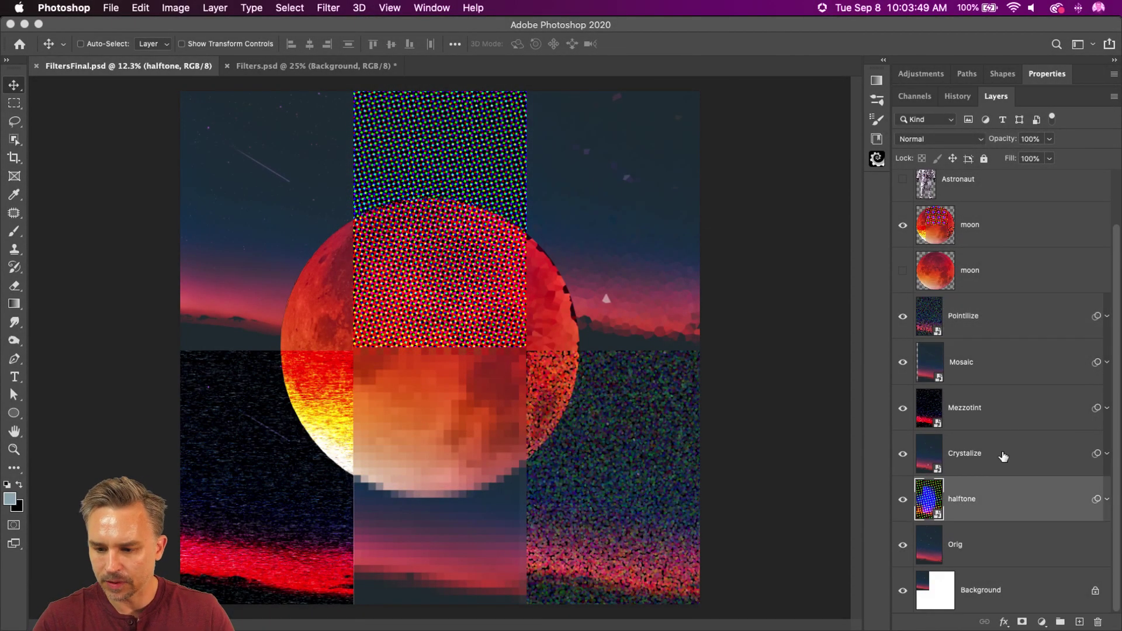
{"action": "left_click", "coordinate": [1004, 456]}
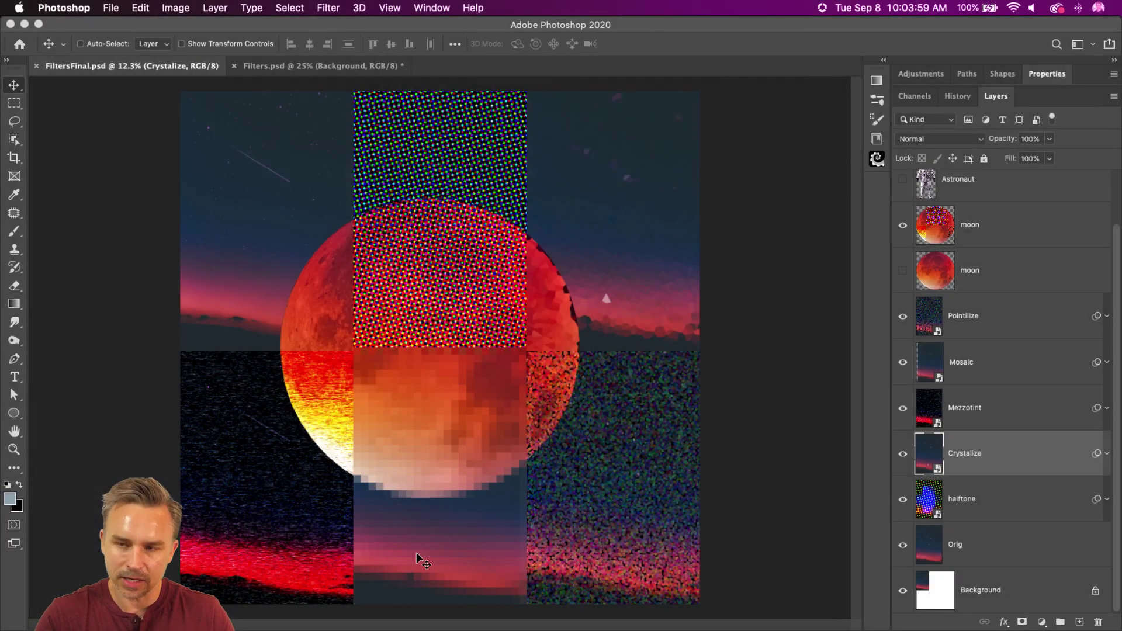
Inspect the mosaic and pointillize sections of the finished moon composite up close and as a whole
{"action": "key", "text": "super"}
{"action": "key", "text": "super+plus"}
{"action": "key", "text": "super+plus"}
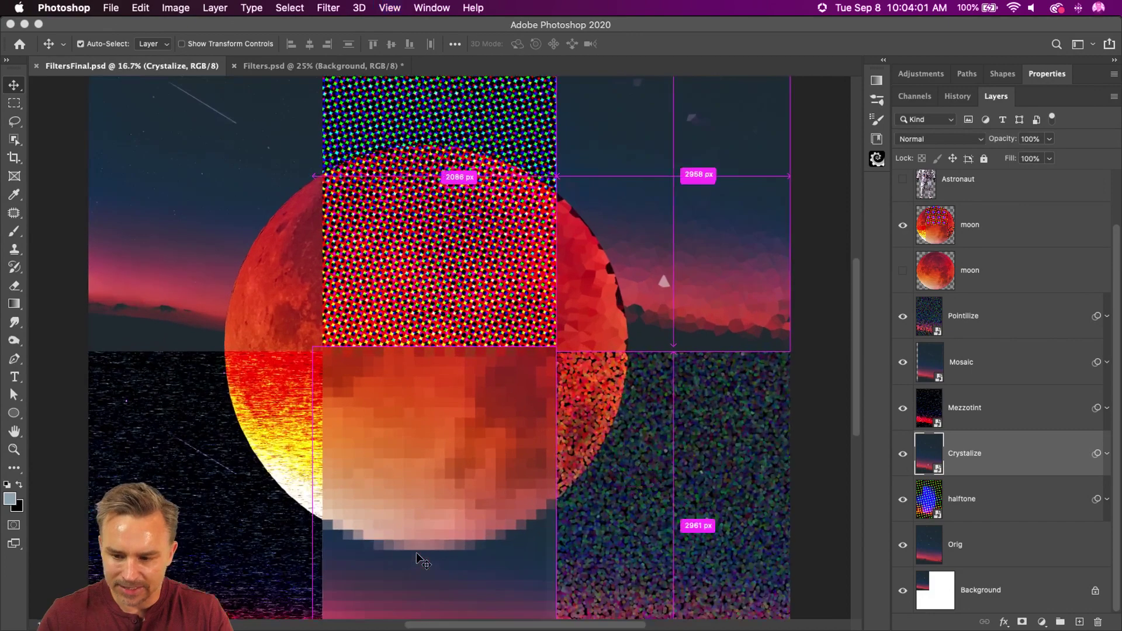
{"action": "left_click_drag", "start_coordinate": [394, 500], "coordinate": [413, 272]}
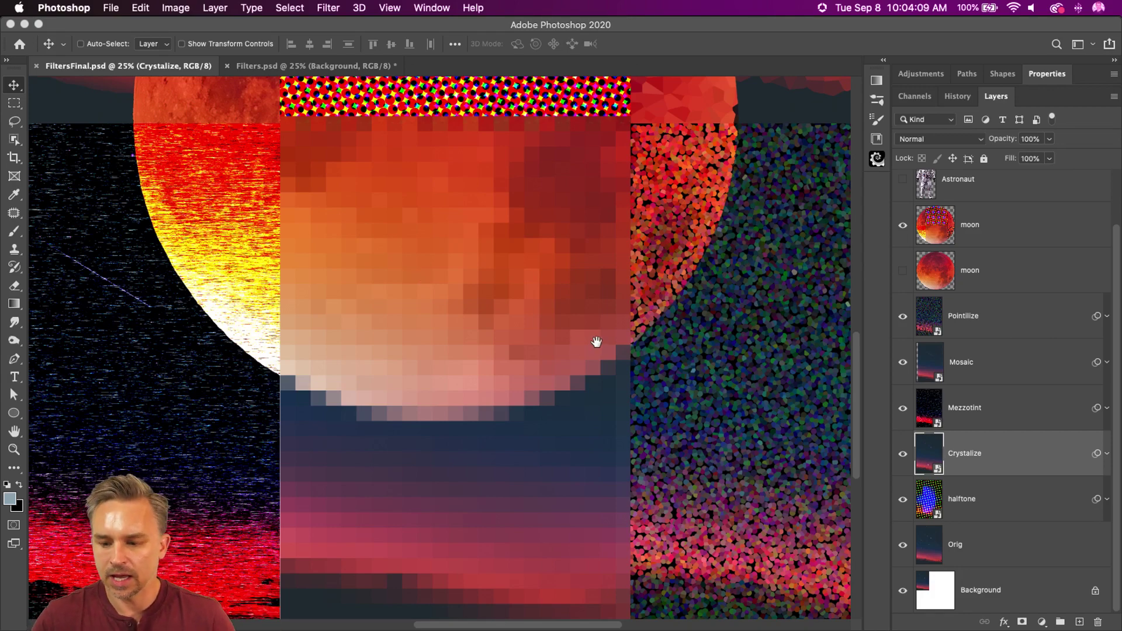
{"action": "left_click_drag", "start_coordinate": [597, 339], "coordinate": [431, 370]}
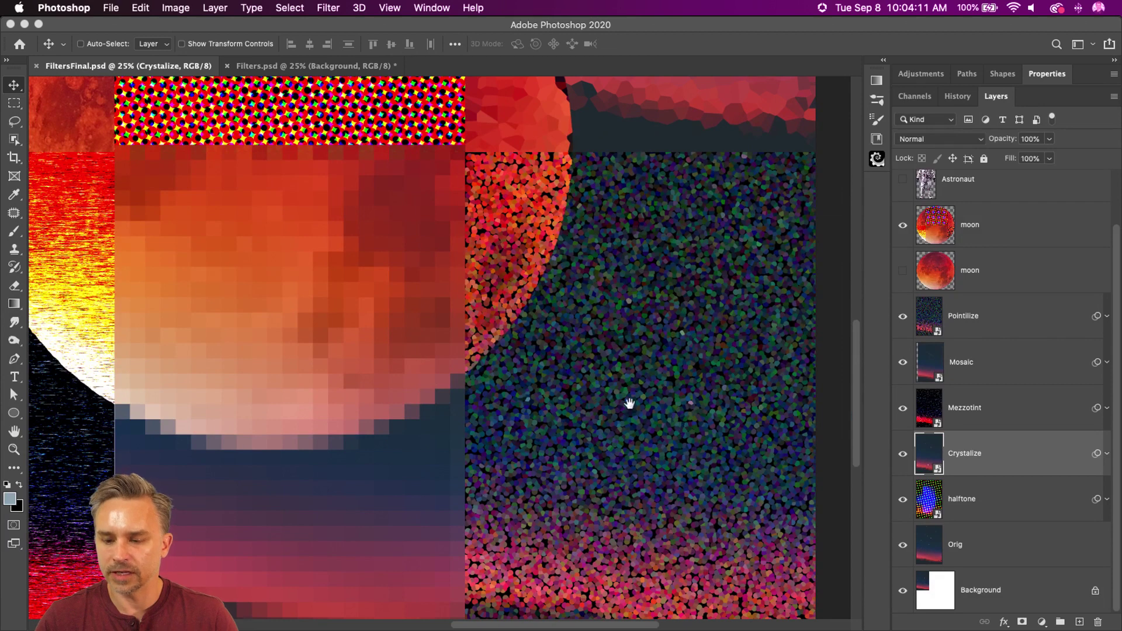
{"action": "scroll", "coordinate": [629, 404], "scroll_direction": "down", "scroll_amount": 2}
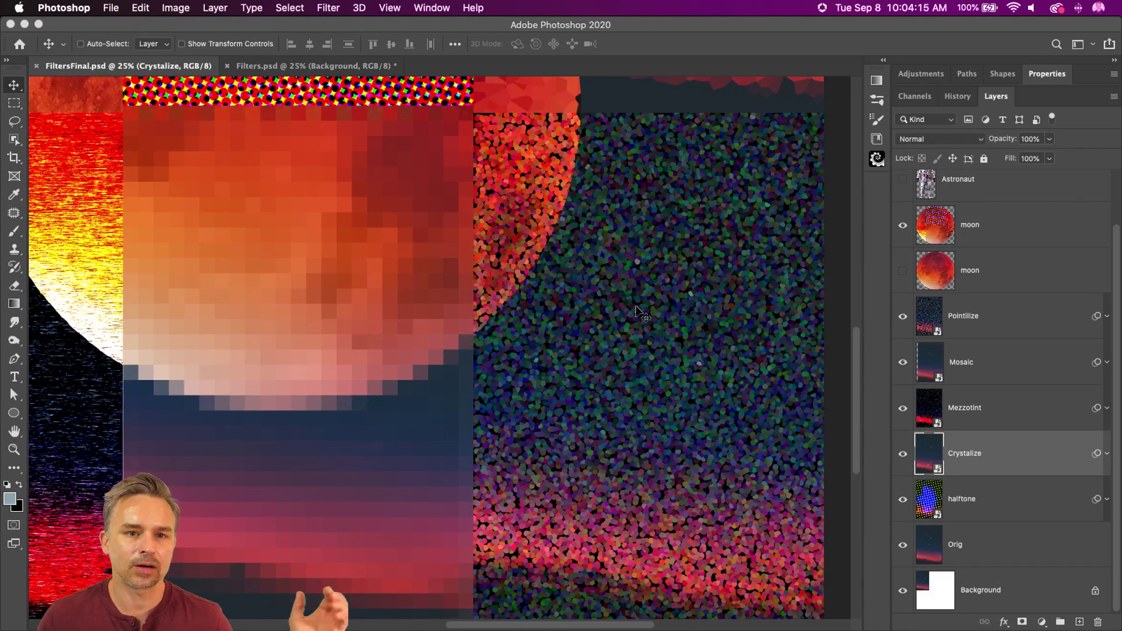
{"action": "left_click_drag", "start_coordinate": [316, 169], "coordinate": [559, 406]}
{"action": "scroll", "coordinate": [559, 402], "scroll_direction": "down", "scroll_amount": 3}
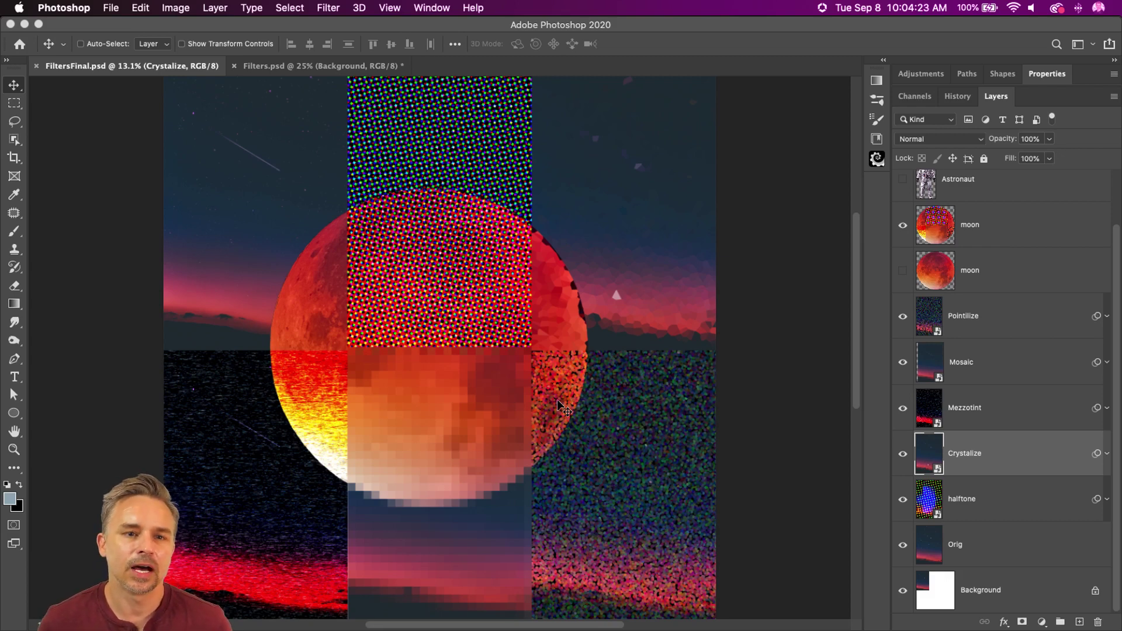
Duplicate the Background layer in Filters.psd
{"action": "left_click", "coordinate": [255, 67]}
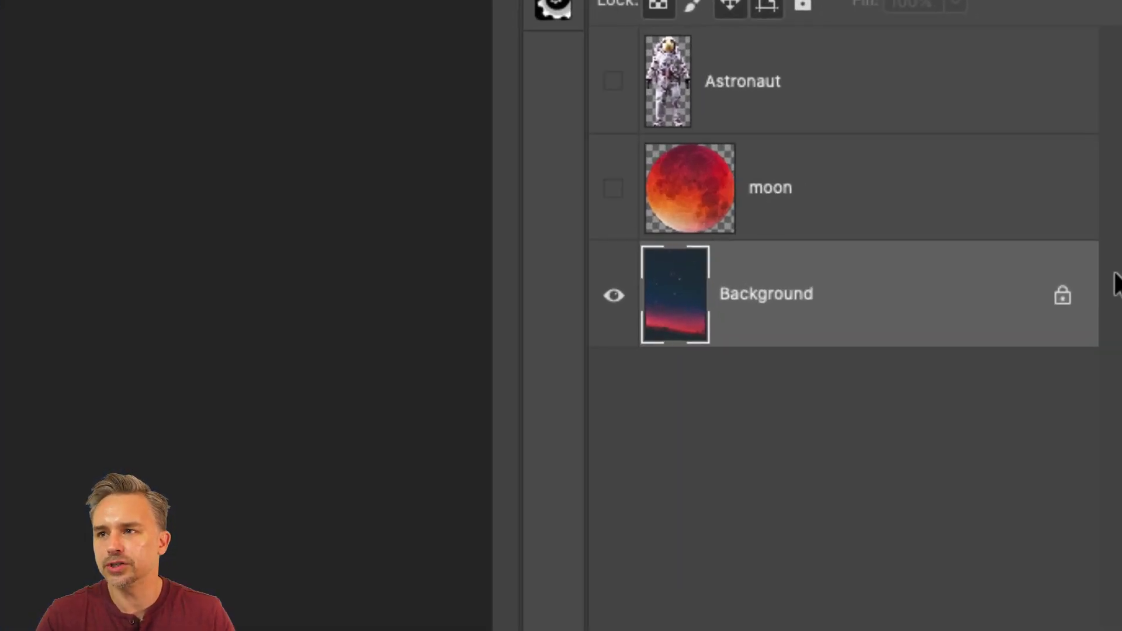
{"action": "right_click", "coordinate": [884, 291]}
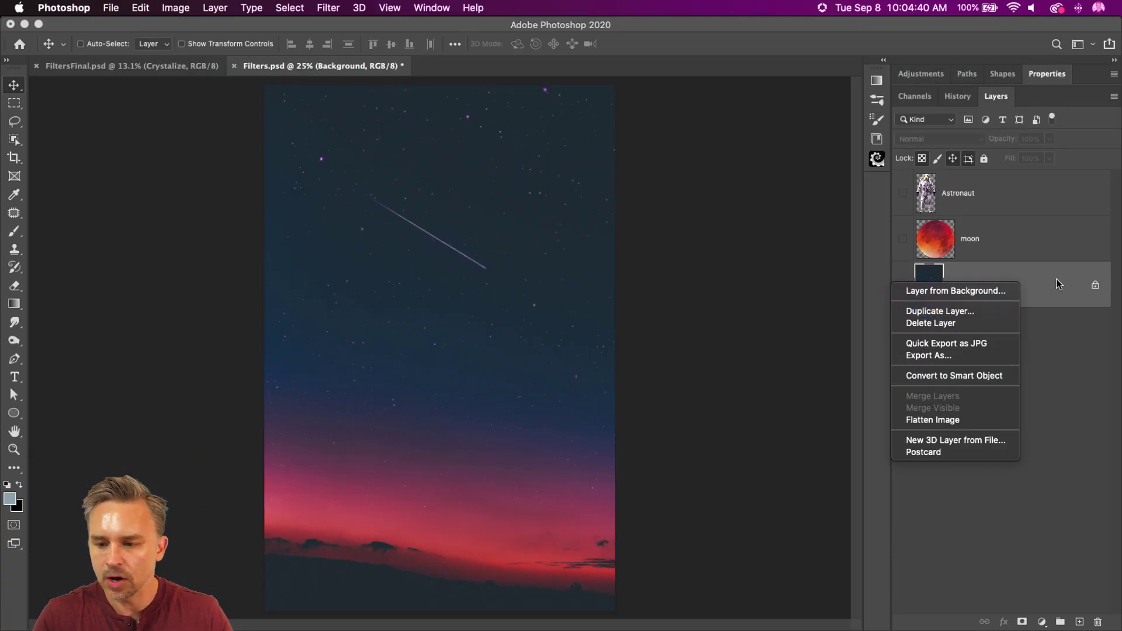
{"action": "left_click", "coordinate": [937, 303]}
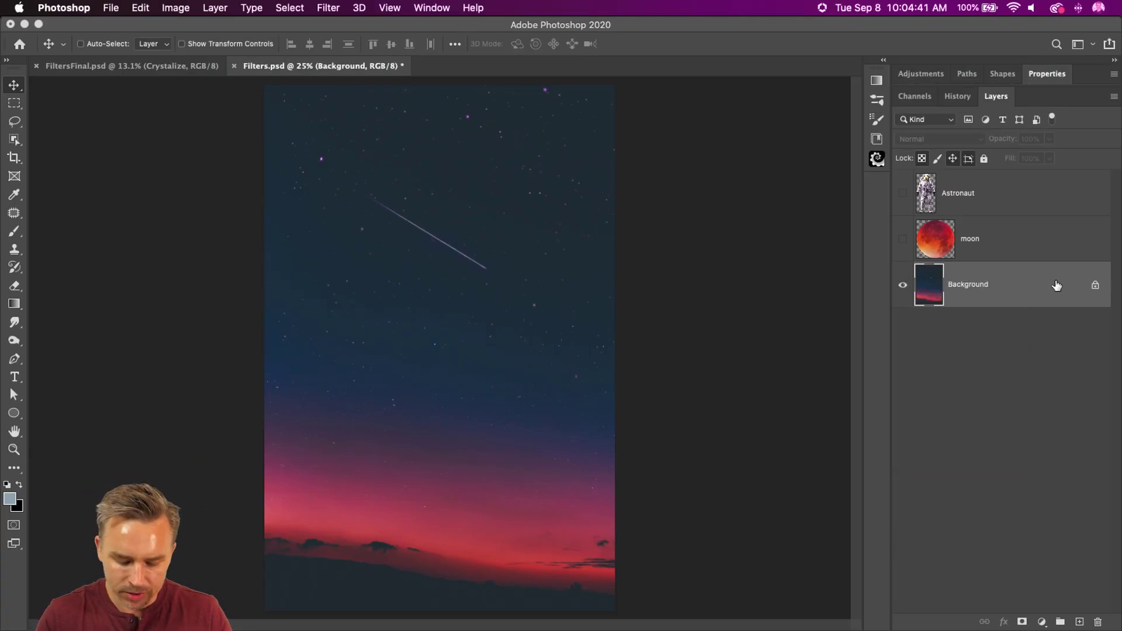
{"action": "key", "text": "super"}
{"action": "key", "text": "super+j"}
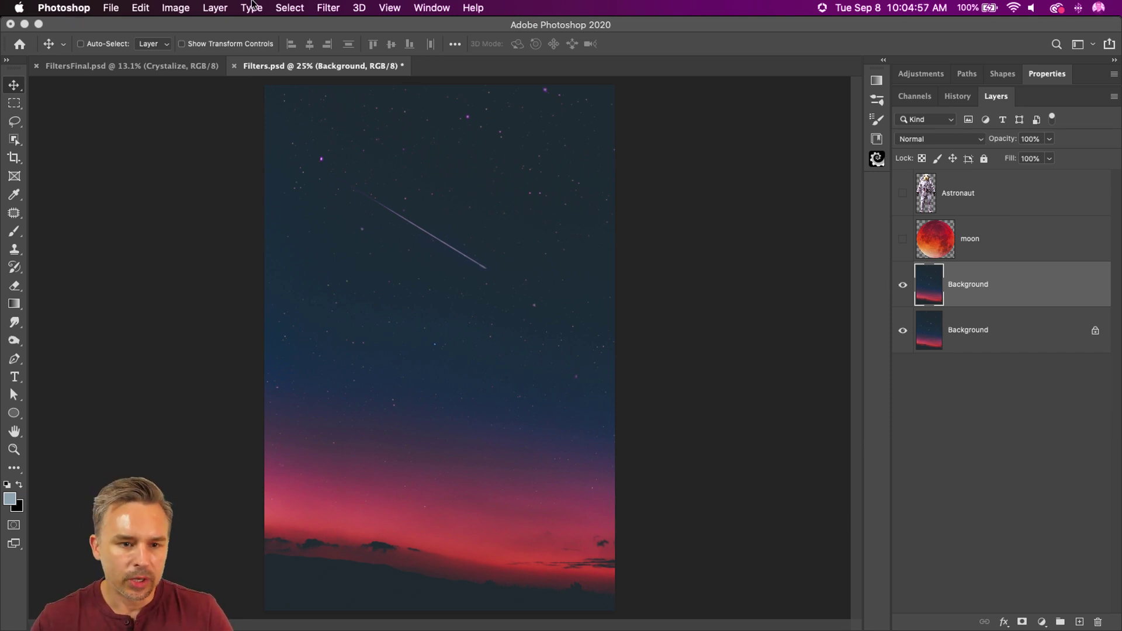
Look at the sky in Filters.psd up close and check the Crystalize layer's effect in FiltersFinal.psd by toggling its visibility
{"action": "key", "text": "super+equal"}
{"action": "key", "text": "super+equal"}
{"action": "key", "text": "super+equal"}
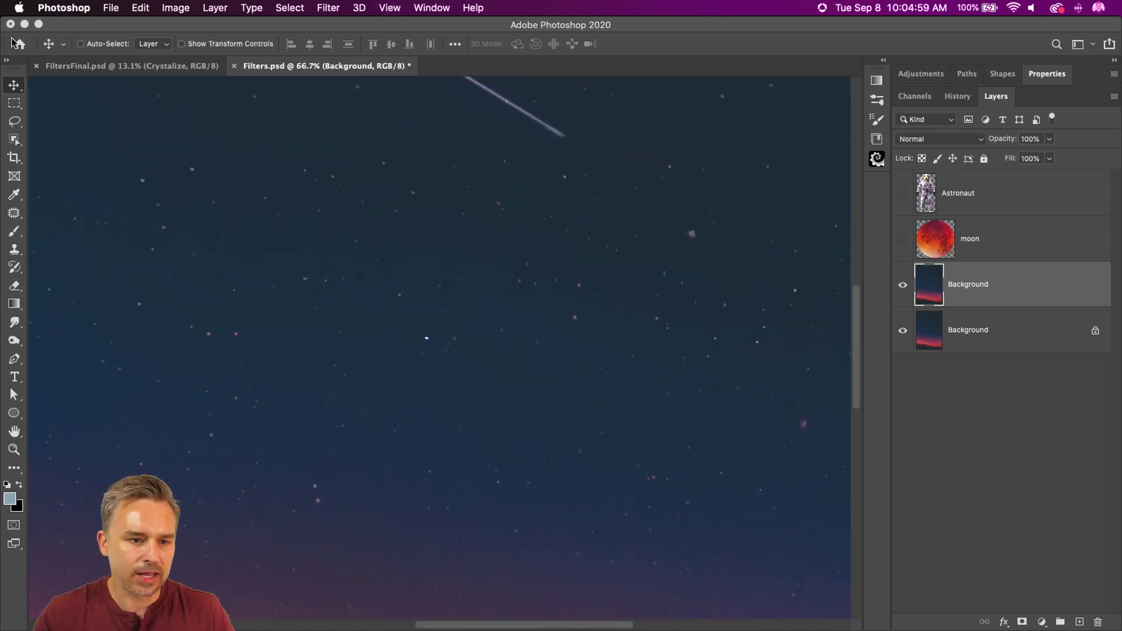
{"action": "left_click", "coordinate": [76, 63]}
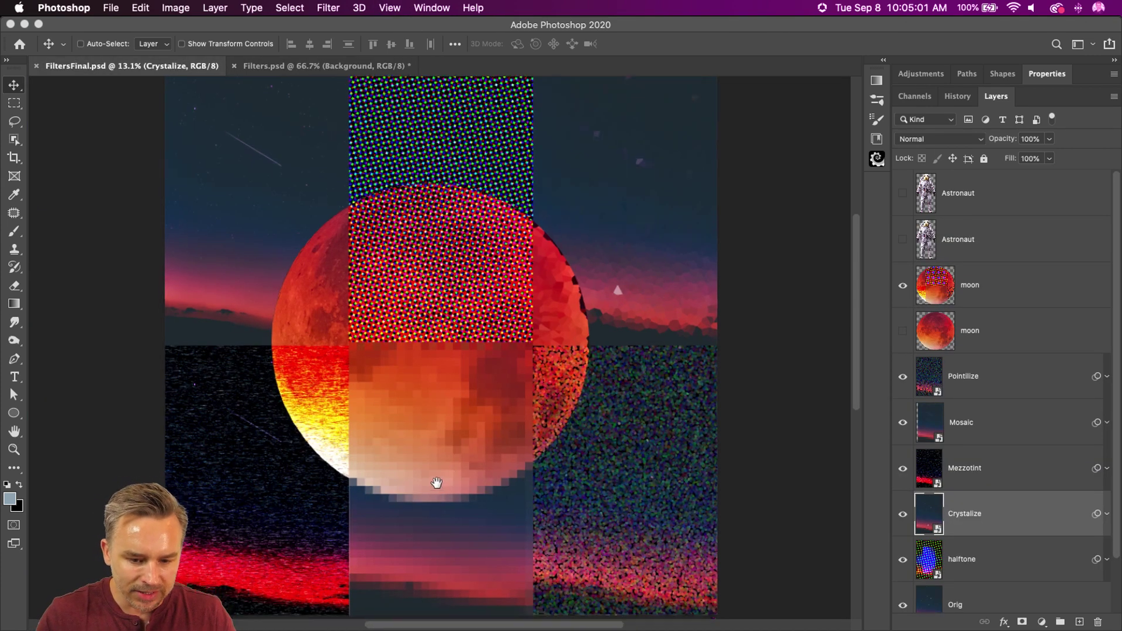
{"action": "left_click_drag", "start_coordinate": [437, 483], "coordinate": [447, 390]}
{"action": "scroll", "coordinate": [450, 400], "scroll_direction": "up", "scroll_amount": 5}
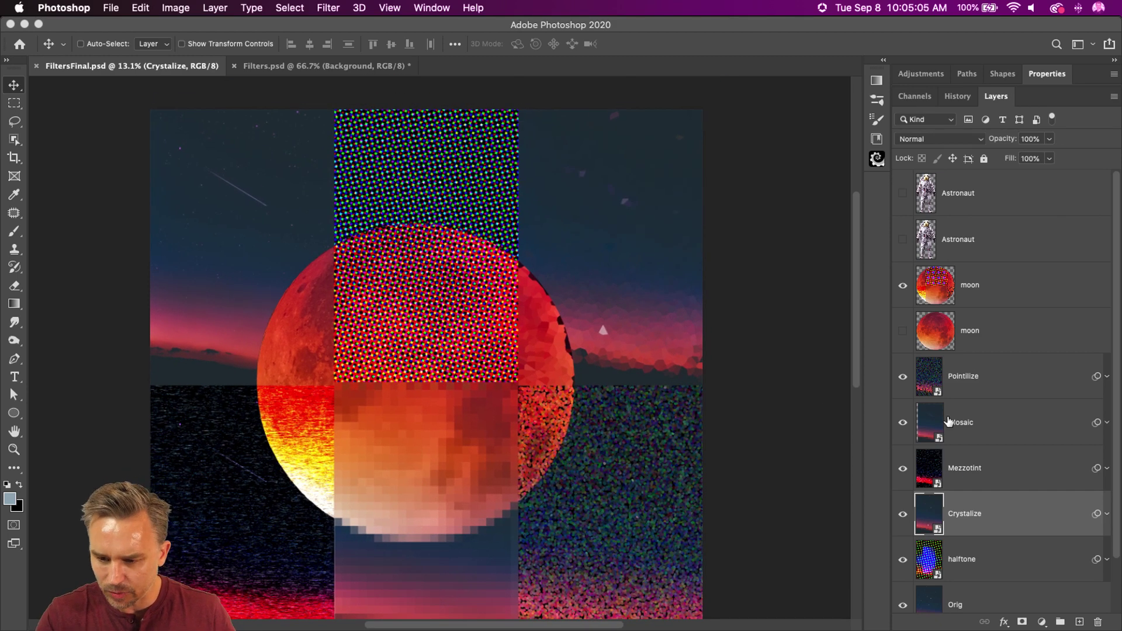
{"action": "left_click", "coordinate": [950, 422]}
{"action": "left_click", "coordinate": [903, 515]}
{"action": "left_click", "coordinate": [904, 515]}
{"action": "left_click", "coordinate": [986, 535]}
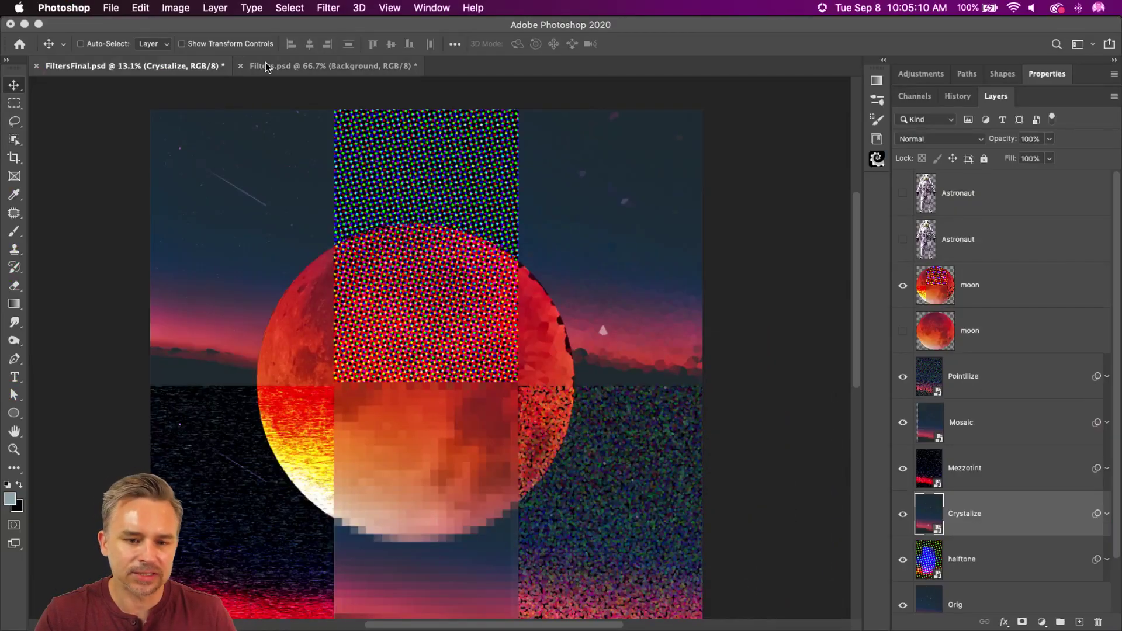
Switch back to the Filters.psd document
{"action": "left_click", "coordinate": [265, 63]}
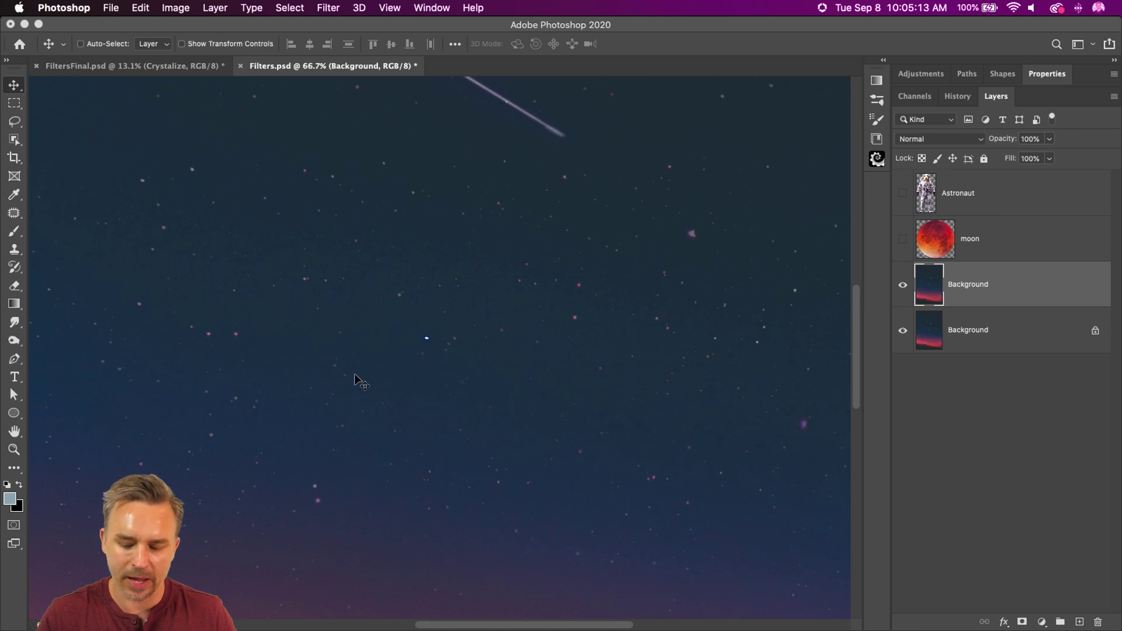
{"action": "key", "text": "super+0"}
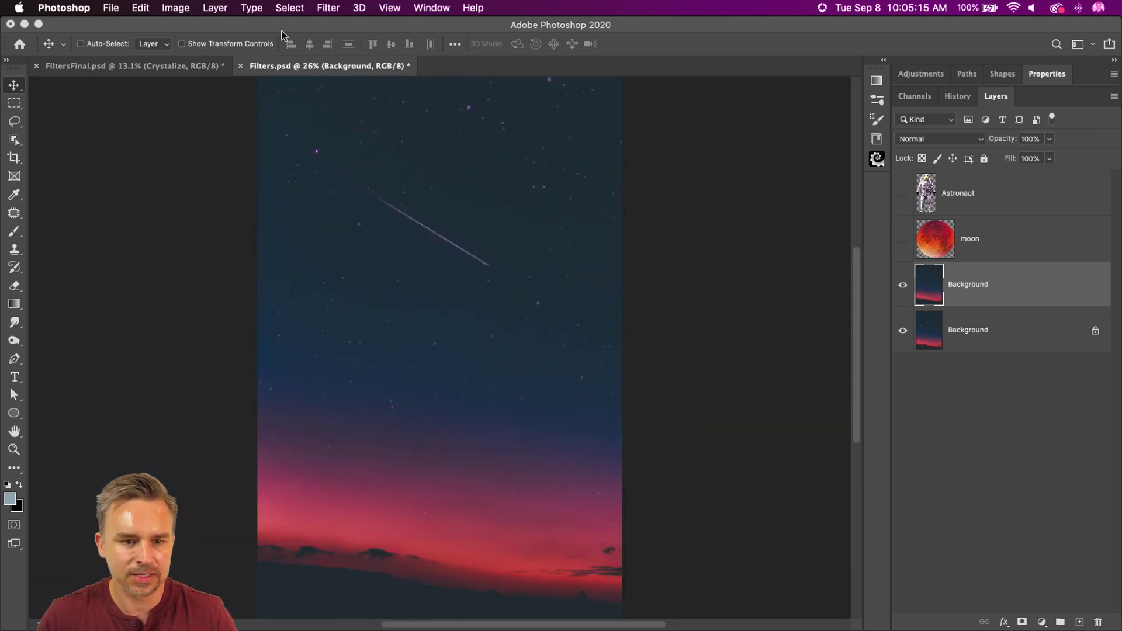
Start the Crystallize filter on the duplicate Background layer and preview it on the pink sky near the horizon
{"action": "left_click", "coordinate": [328, 8]}
{"action": "mouse_move", "coordinate": [356, 232]}
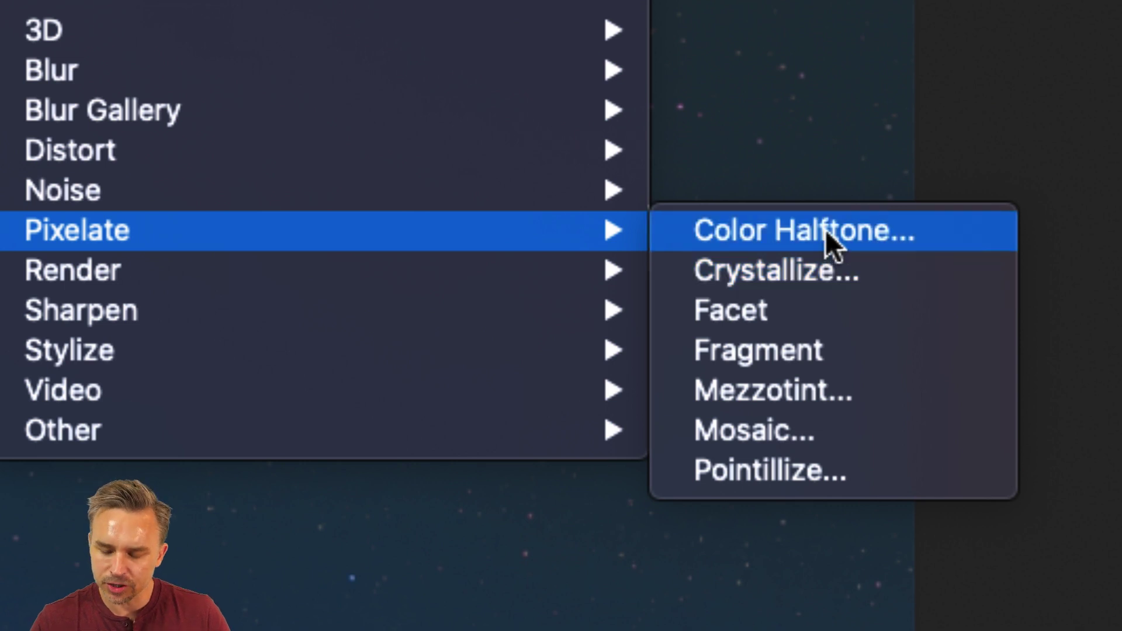
{"action": "left_click", "coordinate": [824, 285]}
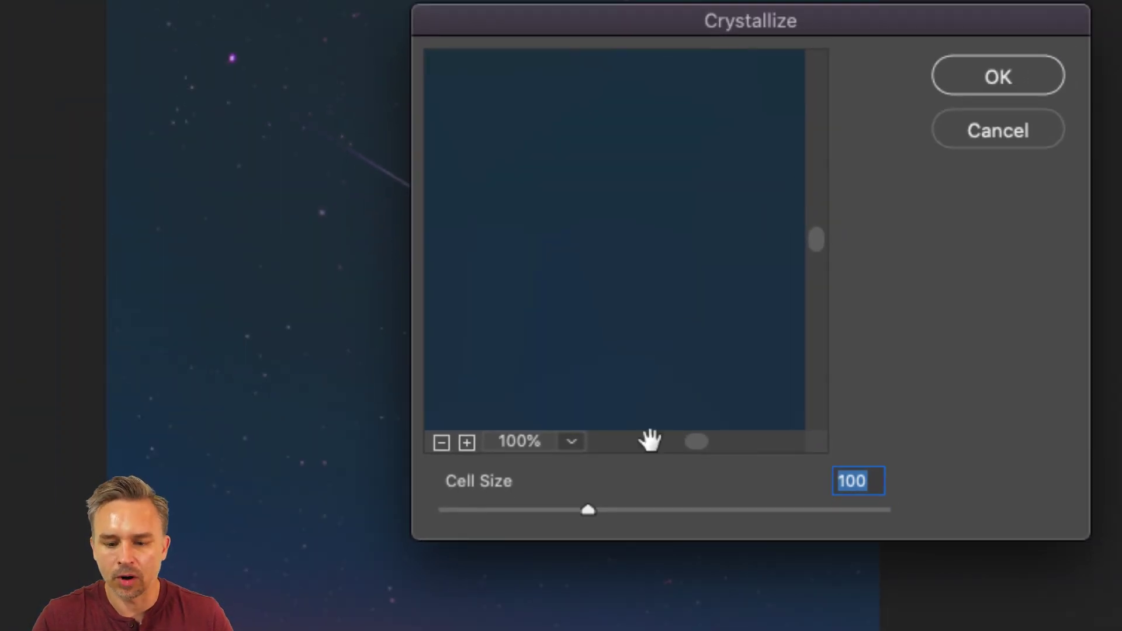
{"action": "left_click_drag", "start_coordinate": [650, 442], "coordinate": [639, 42]}
{"action": "left_click_drag", "start_coordinate": [564, 328], "coordinate": [660, 64]}
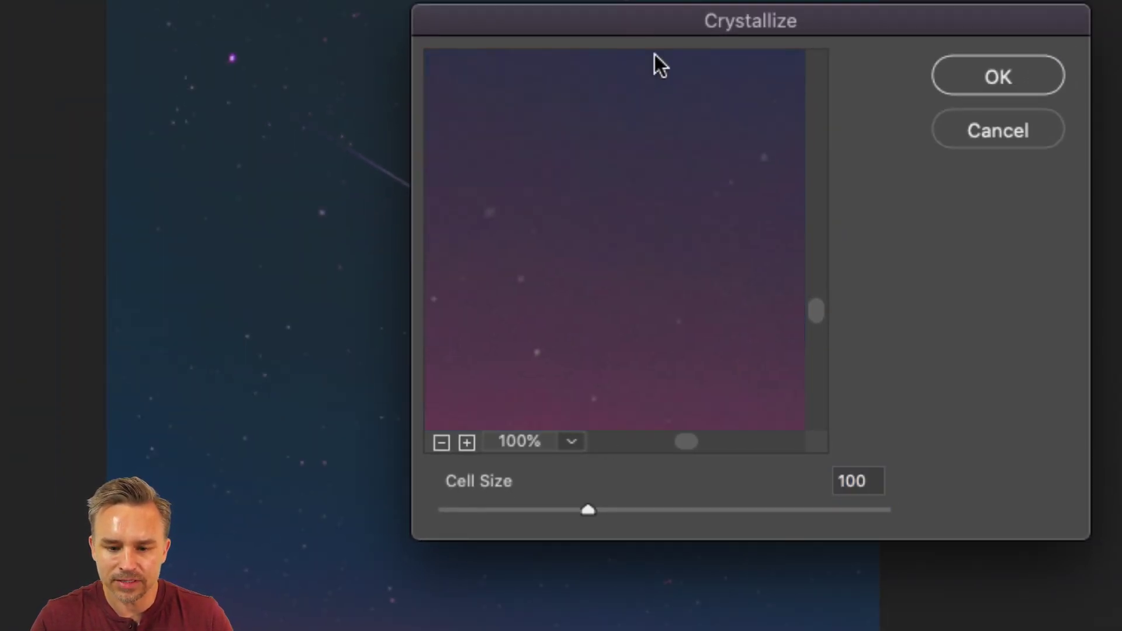
{"action": "left_click_drag", "start_coordinate": [581, 279], "coordinate": [594, 273]}
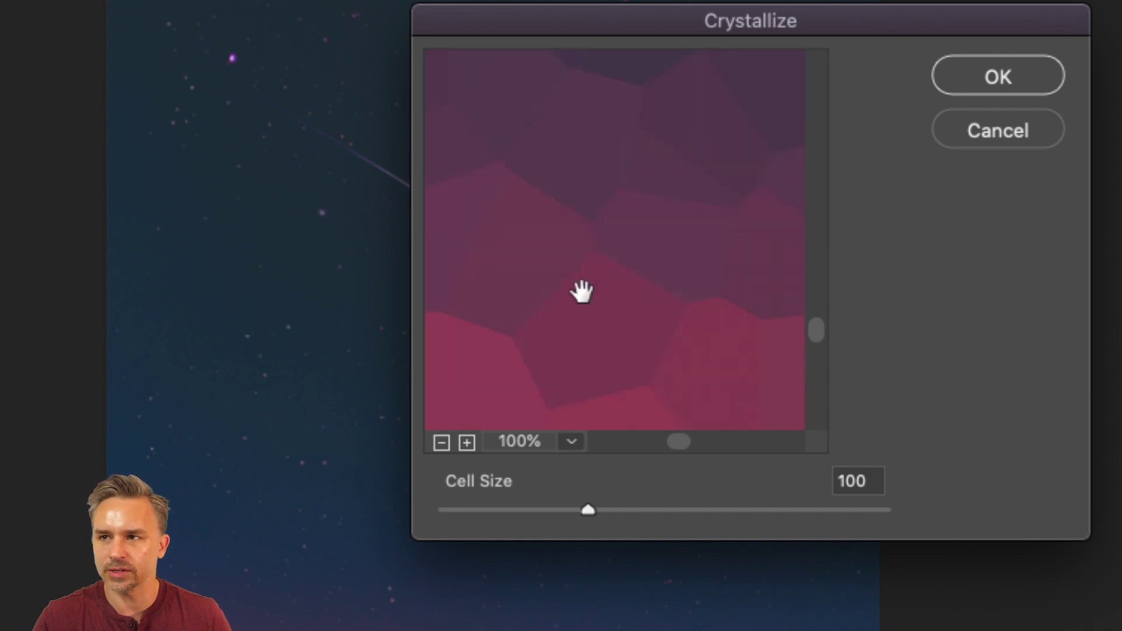
Try different Crystallize cell sizes in the preview, including 39, 19, 135, 147 and 168
{"action": "left_click_drag", "start_coordinate": [588, 510], "coordinate": [497, 510]}
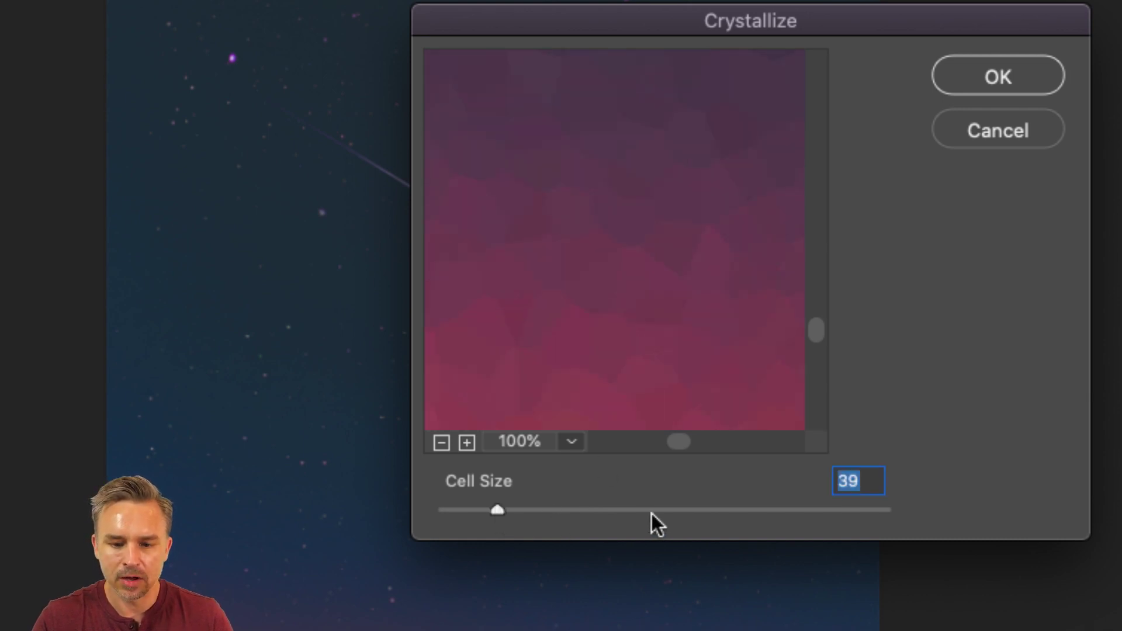
{"action": "left_click_drag", "start_coordinate": [651, 514], "coordinate": [464, 510]}
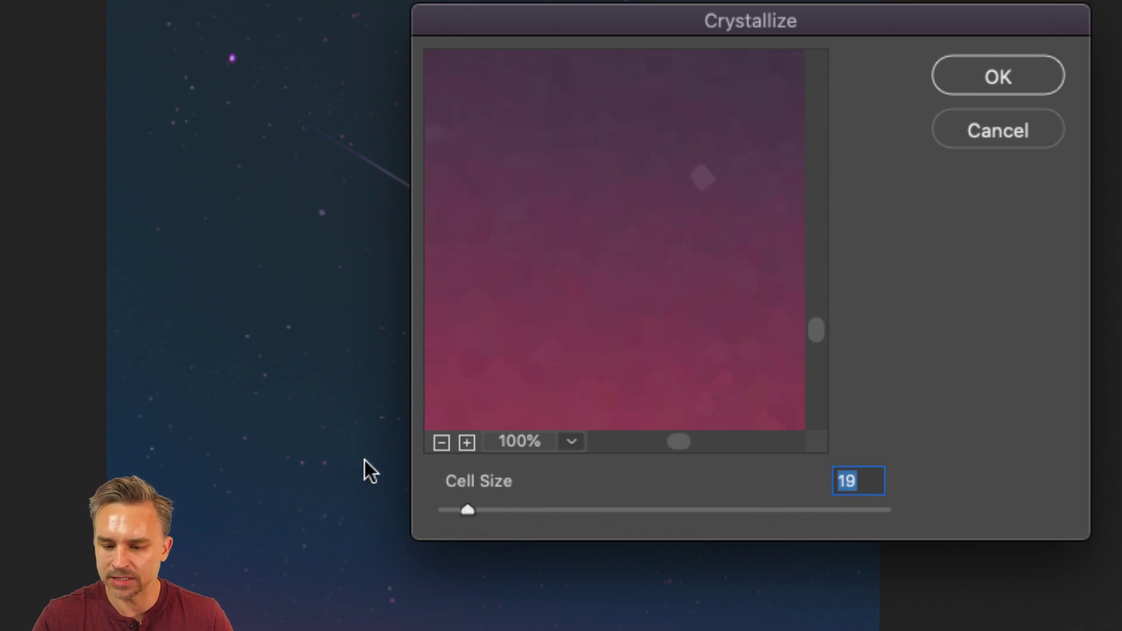
{"action": "left_click_drag", "start_coordinate": [469, 507], "coordinate": [647, 511]}
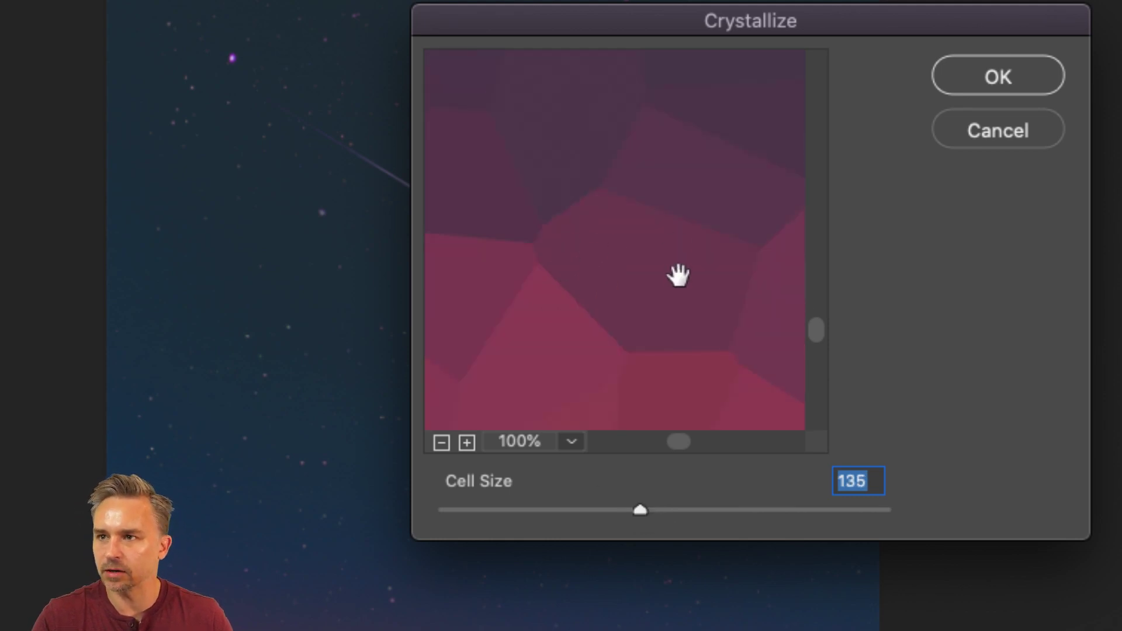
{"action": "left_click_drag", "start_coordinate": [639, 508], "coordinate": [657, 511]}
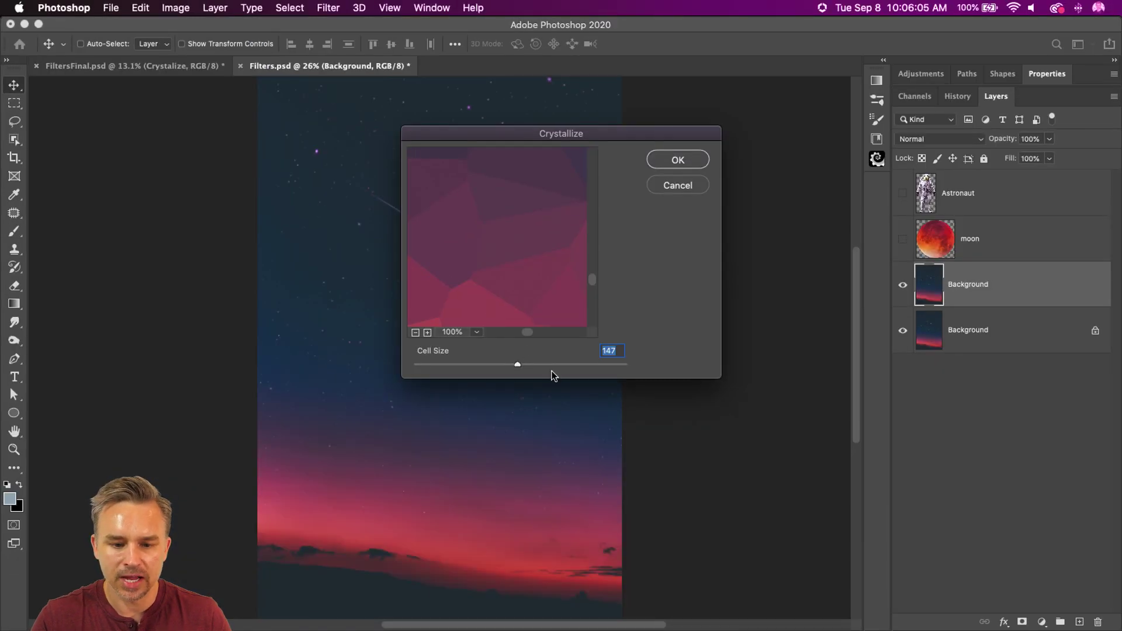
{"action": "left_click_drag", "start_coordinate": [518, 364], "coordinate": [531, 365]}
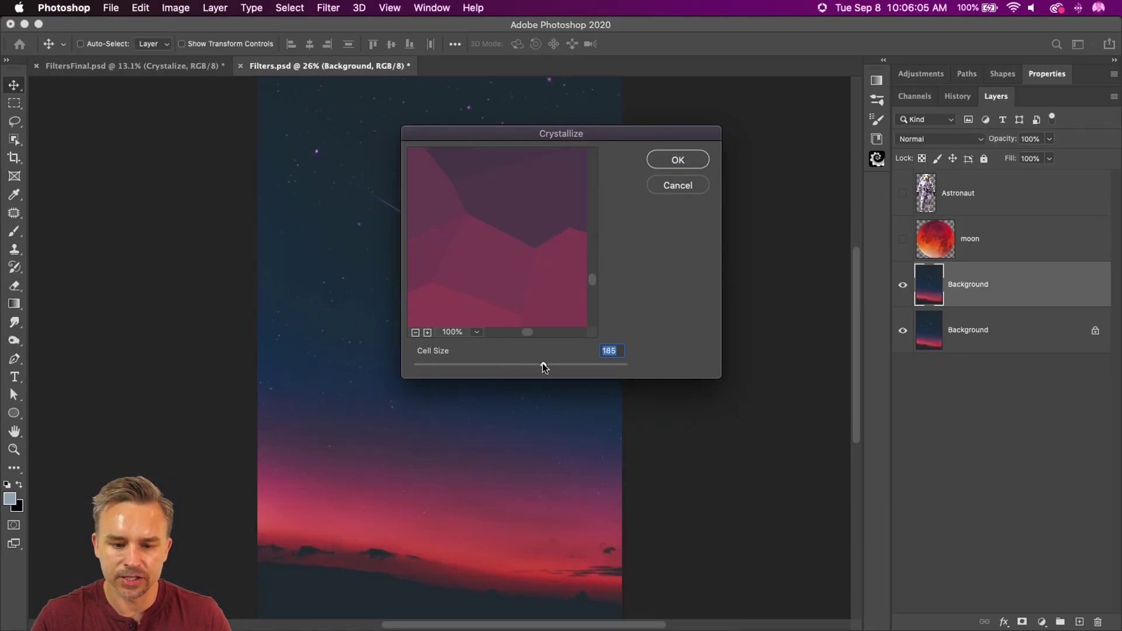
Preview the whole image, try Crystallize with a cell size of 131 on the duplicate Background layer, and undo it
{"action": "left_click", "coordinate": [415, 332]}
{"action": "left_click", "coordinate": [415, 333]}
{"action": "left_click", "coordinate": [415, 332]}
{"action": "left_click", "coordinate": [415, 333]}
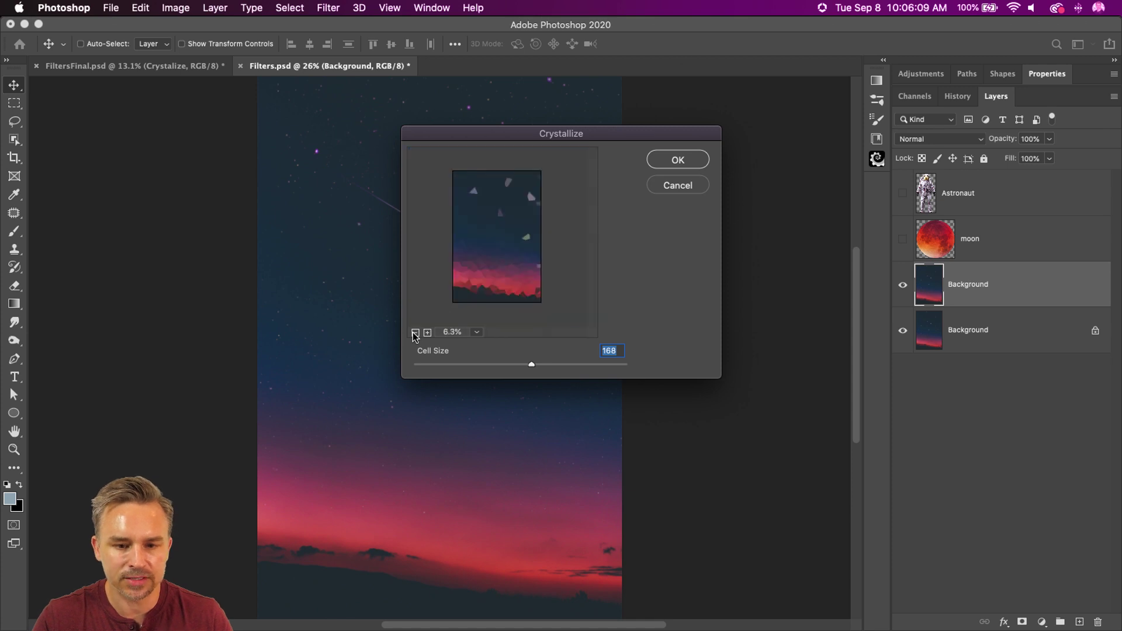
{"action": "left_click_drag", "start_coordinate": [514, 364], "coordinate": [506, 364]}
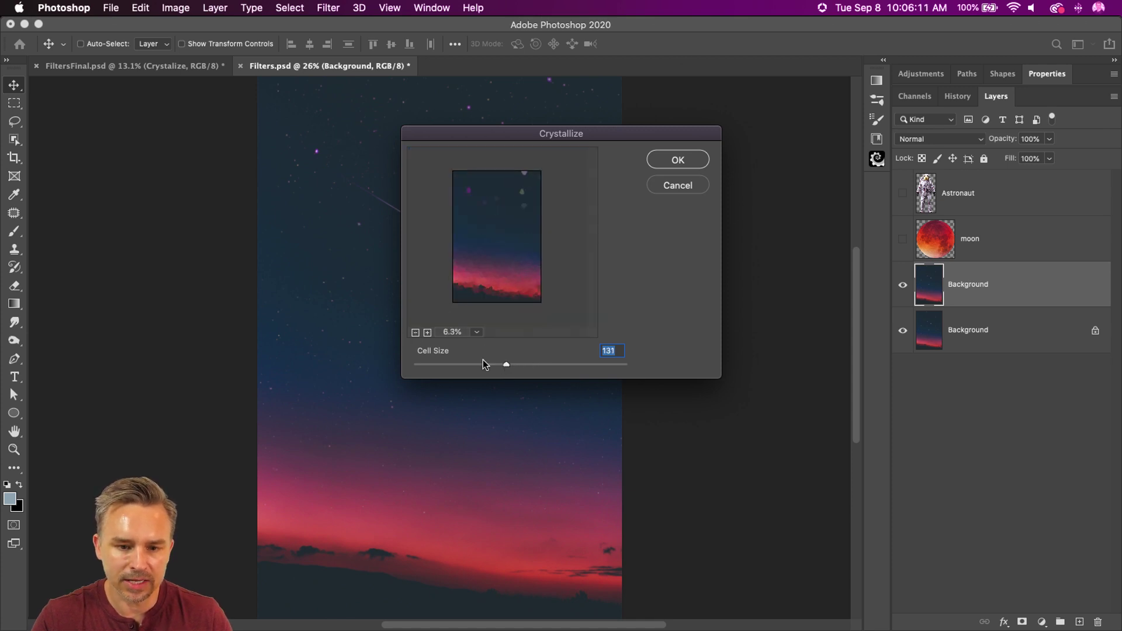
{"action": "left_click", "coordinate": [678, 160]}
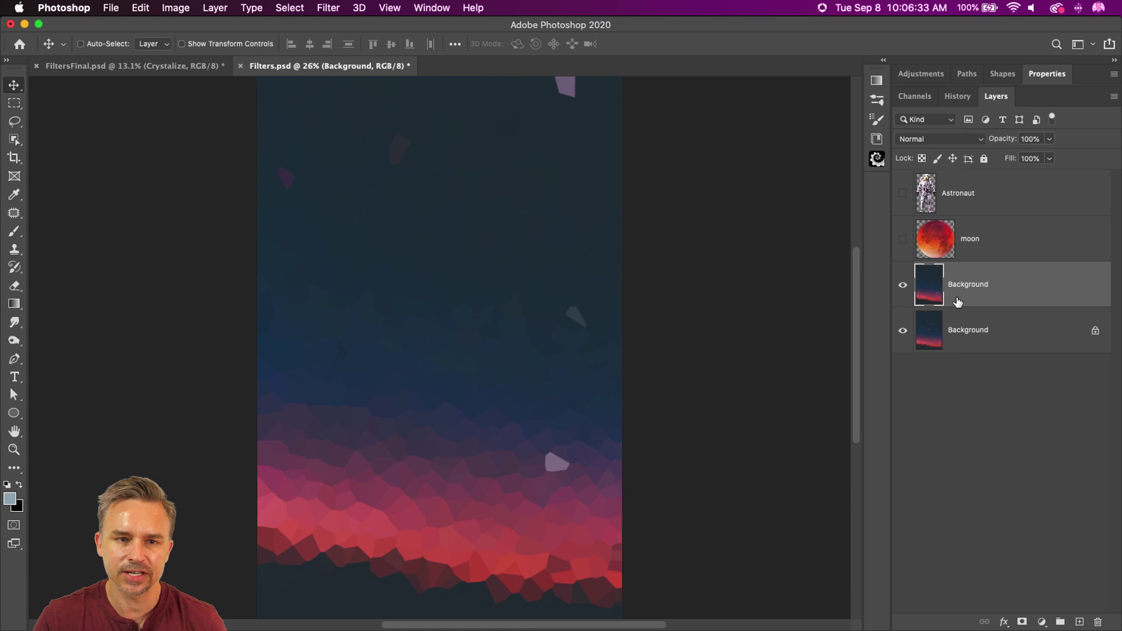
{"action": "key", "text": "super+z"}
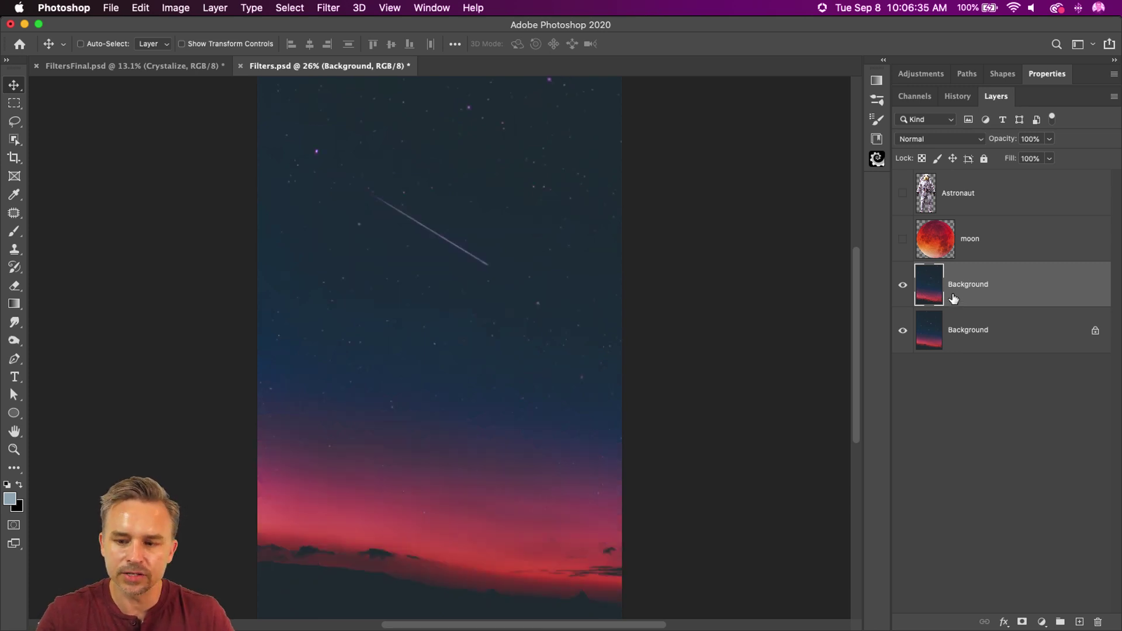
Convert the duplicate Background layer to a Smart Object and rename it Pixelate
{"action": "right_click", "coordinate": [1030, 283]}
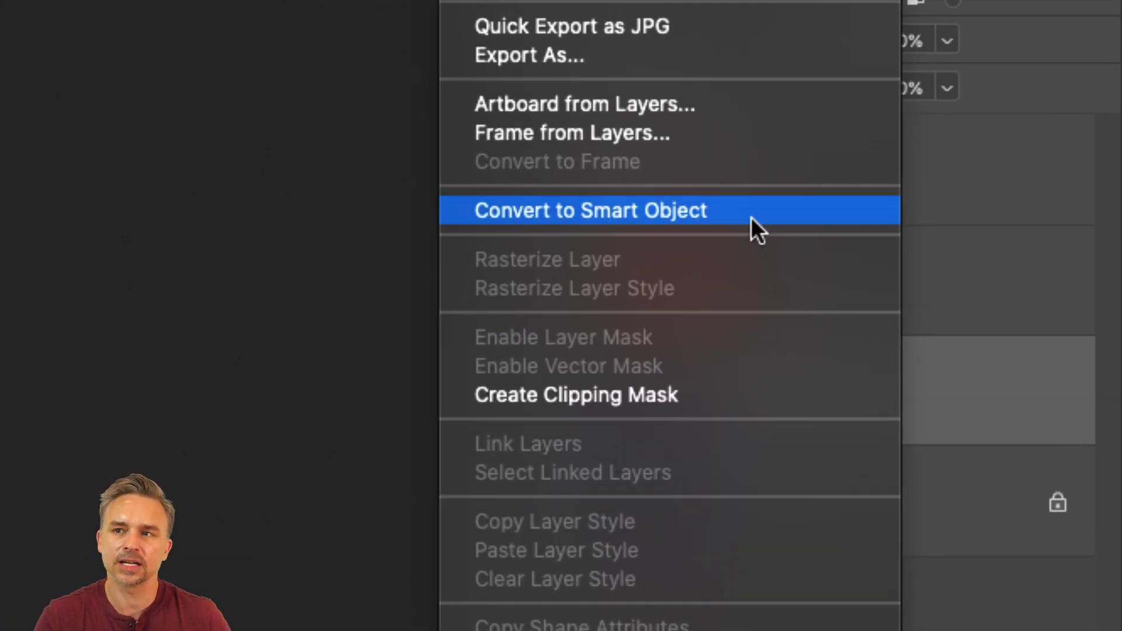
{"action": "left_click", "coordinate": [752, 218]}
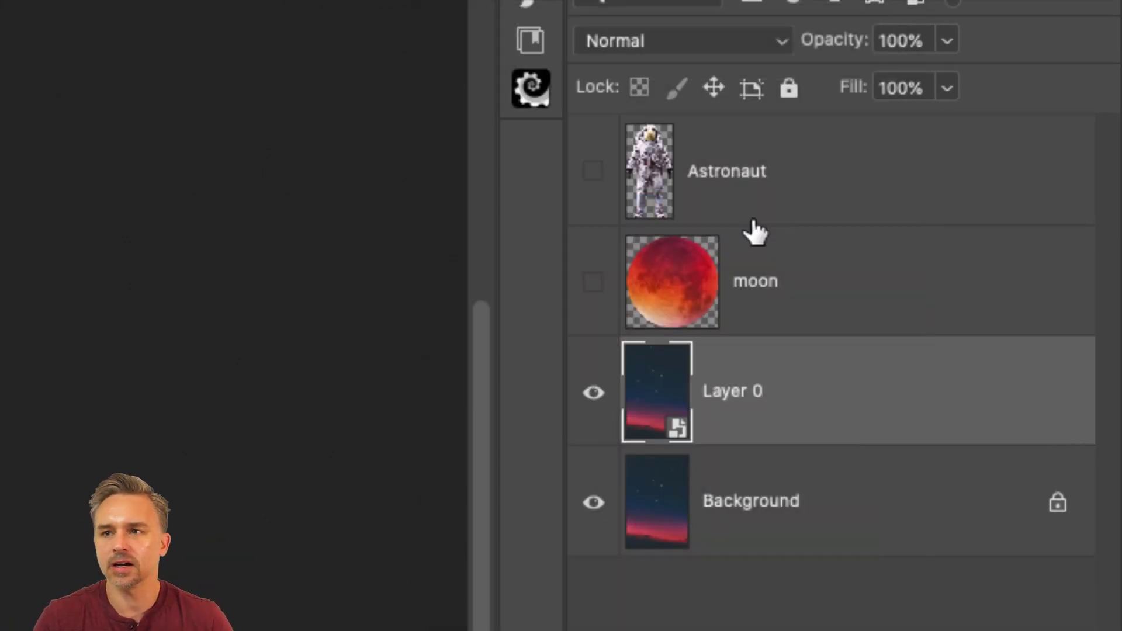
{"action": "double_click", "coordinate": [722, 395]}
{"action": "type", "text": "P"}
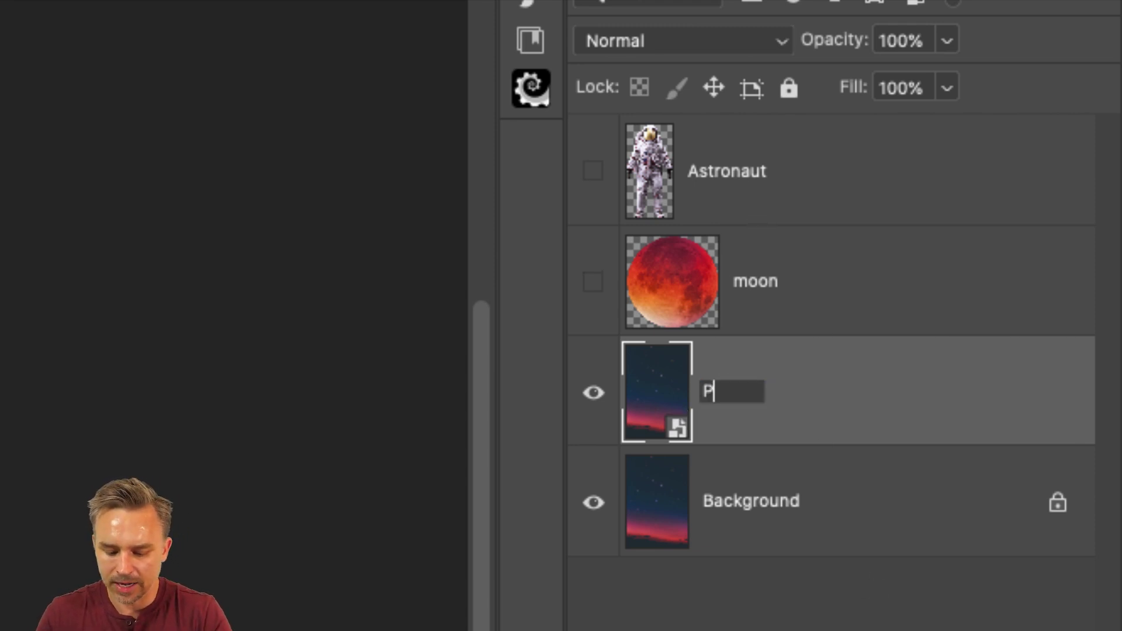
{"action": "type", "text": "ixelat3e"}
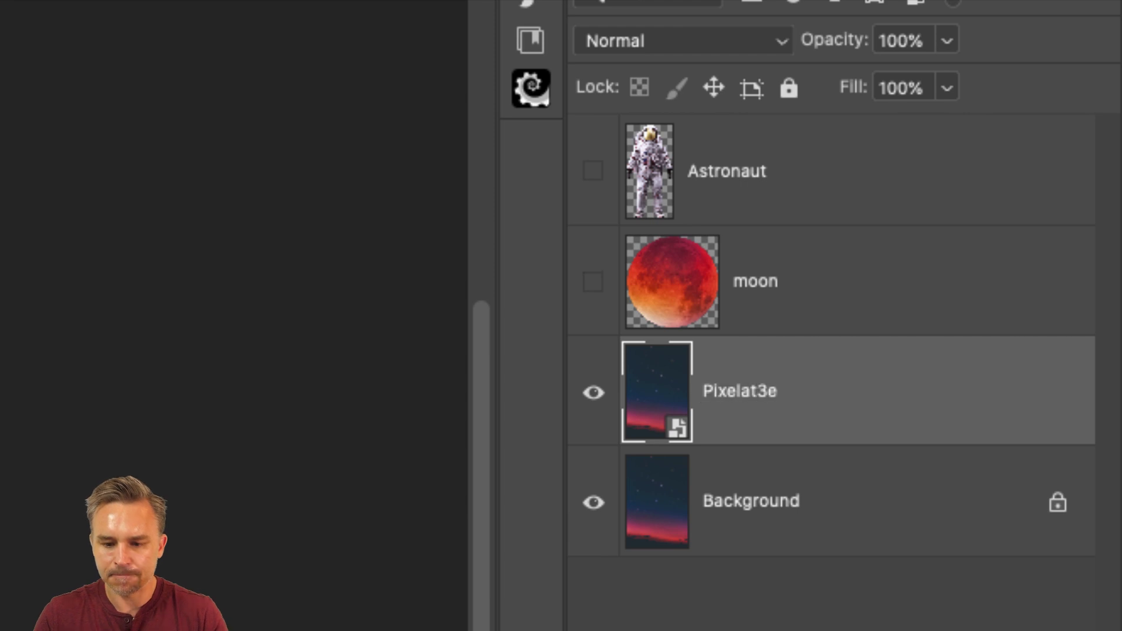
{"action": "double_click", "coordinate": [765, 390]}
{"action": "left_click", "coordinate": [773, 391]}
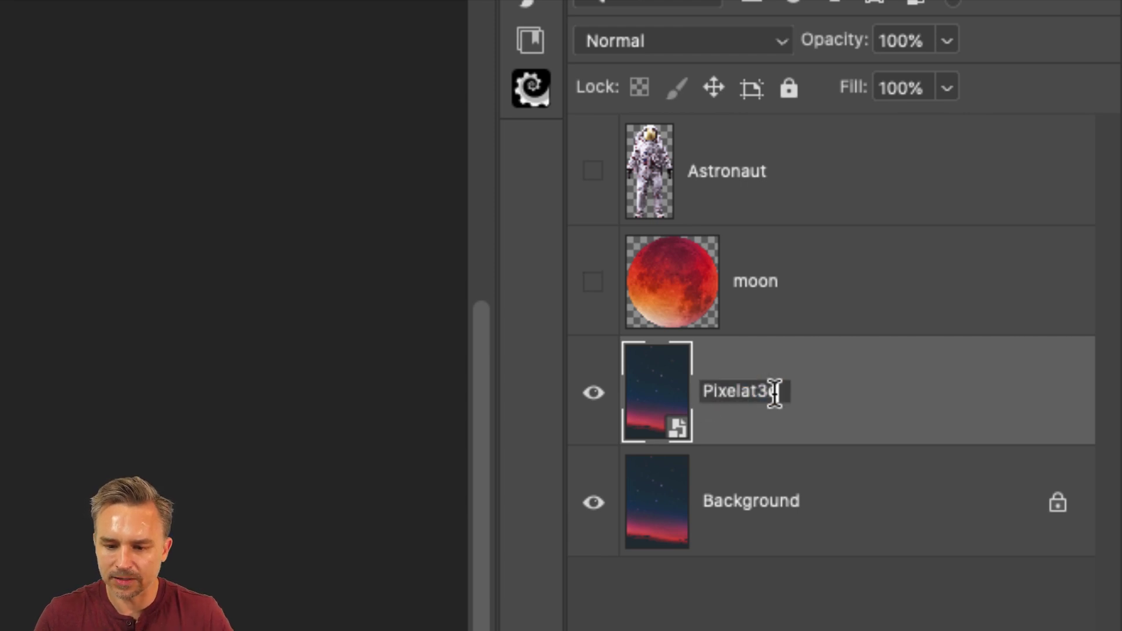
{"action": "key", "text": "BackSpace"}
{"action": "key", "text": "BackSpace"}
{"action": "type", "text": "e"}
{"action": "key", "text": "Return"}
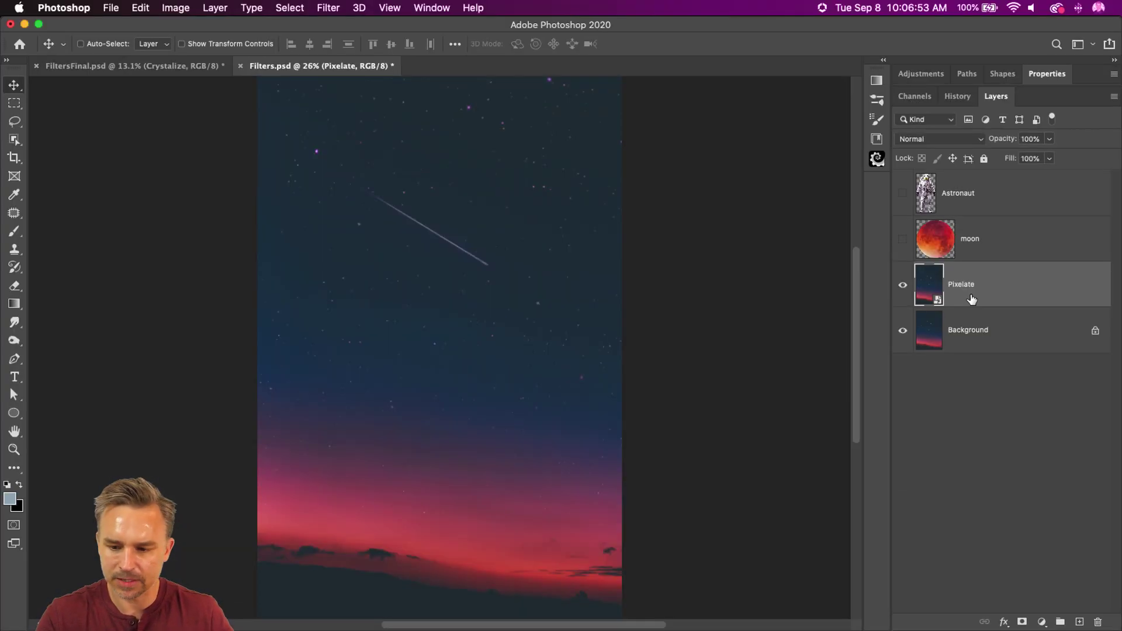
Apply the Crystallize filter to the Pixelate smart object with a cell size of 120
{"action": "left_click", "coordinate": [320, 8]}
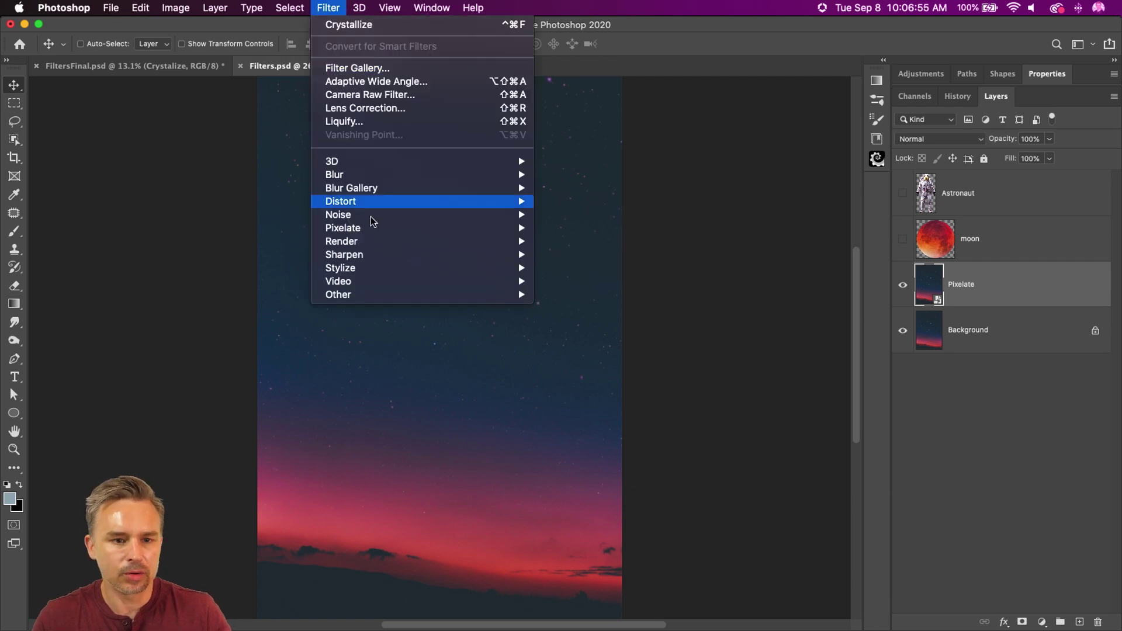
{"action": "mouse_move", "coordinate": [511, 230]}
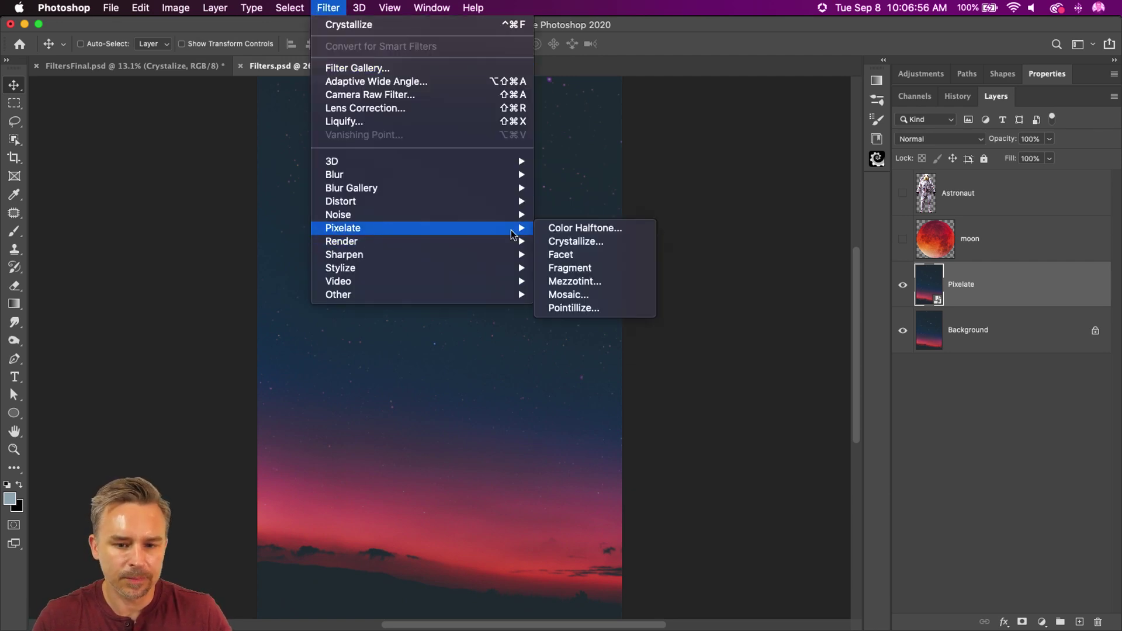
{"action": "left_click", "coordinate": [577, 249]}
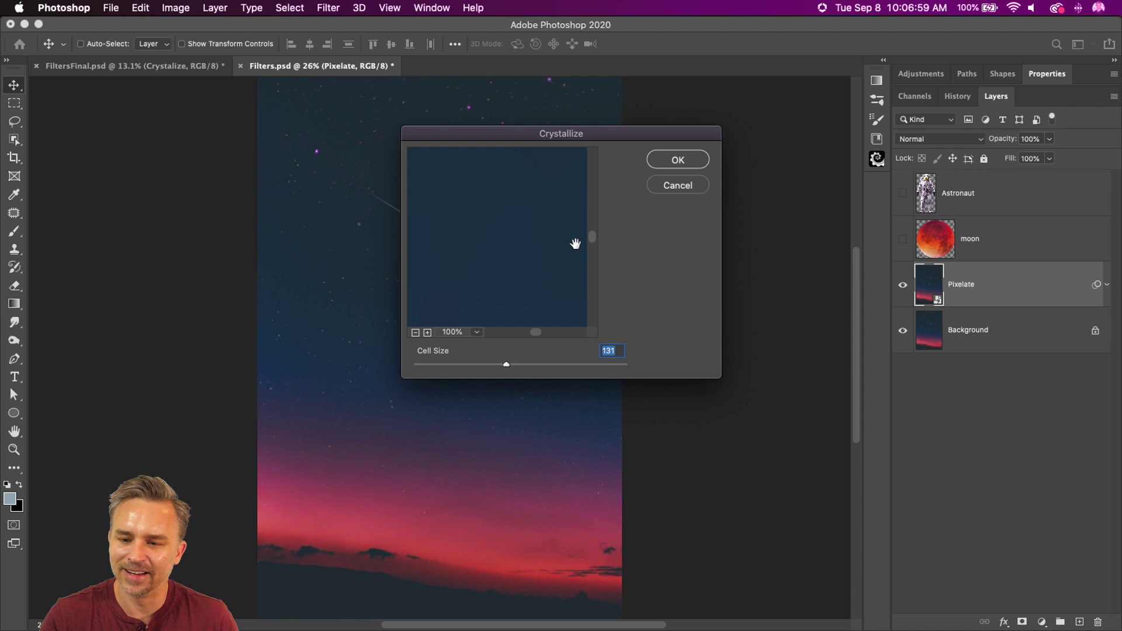
{"action": "left_click_drag", "start_coordinate": [473, 132], "coordinate": [692, 176]}
{"action": "left_click_drag", "start_coordinate": [688, 359], "coordinate": [684, 299]}
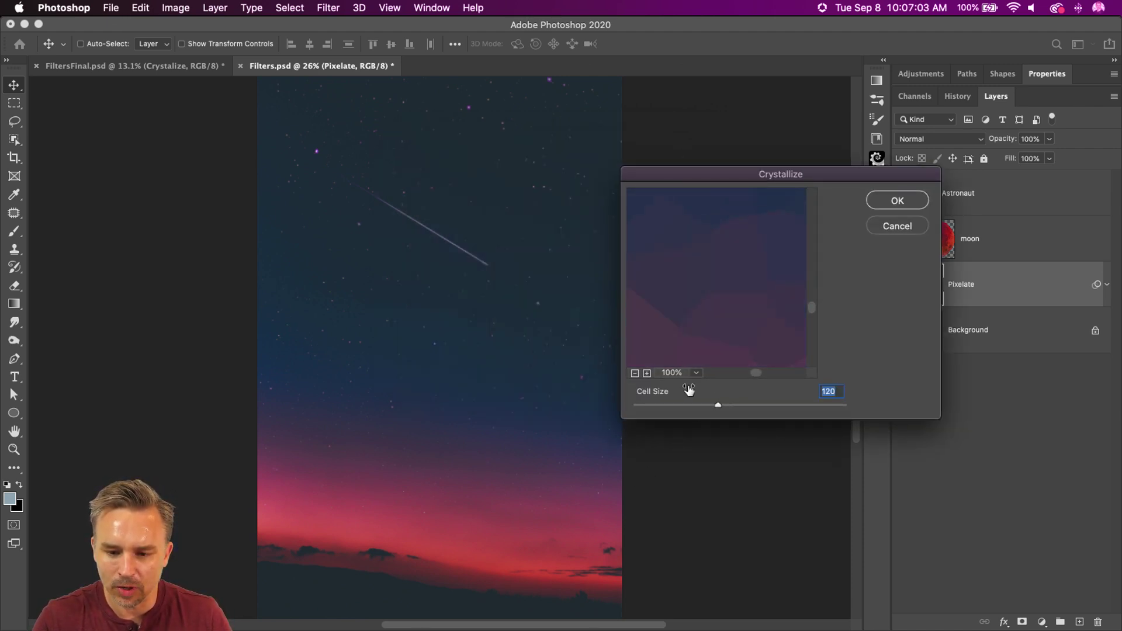
{"action": "left_click", "coordinate": [914, 202]}
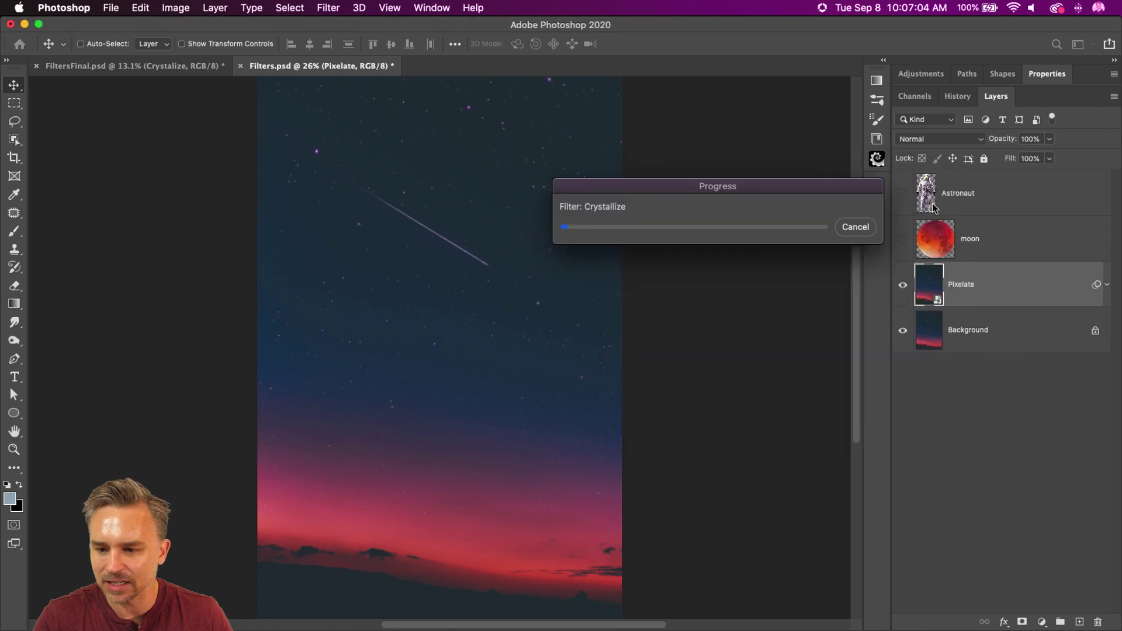
Rename the Pixelate layer to Crystalize and compare the image with its Crystallize smart filter off and on
{"action": "left_click", "coordinate": [1106, 286]}
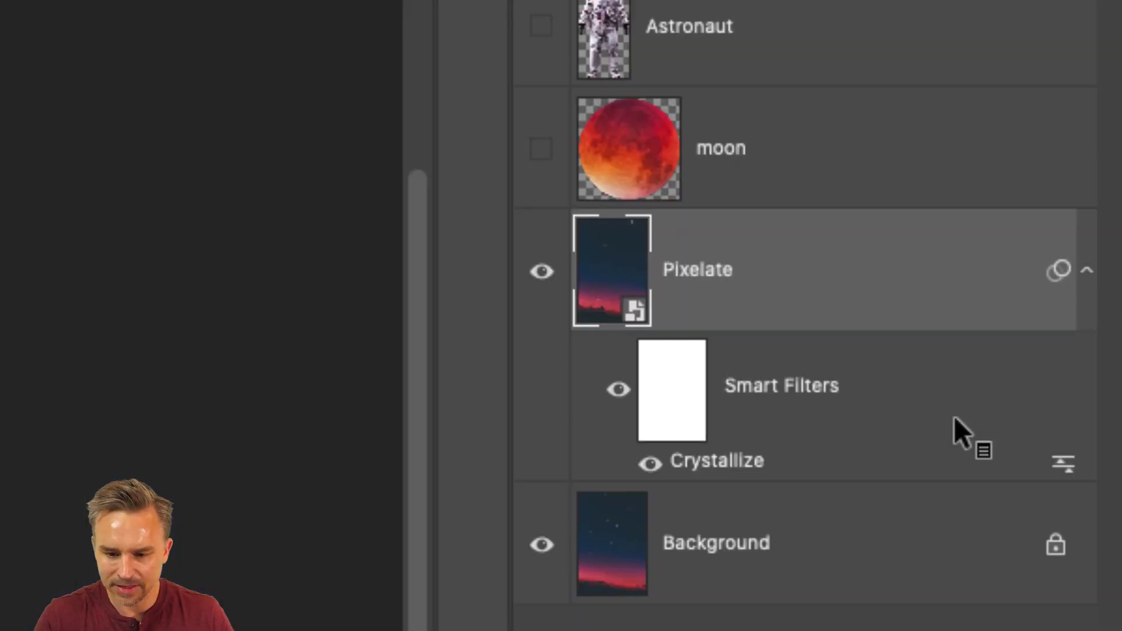
{"action": "double_click", "coordinate": [683, 271]}
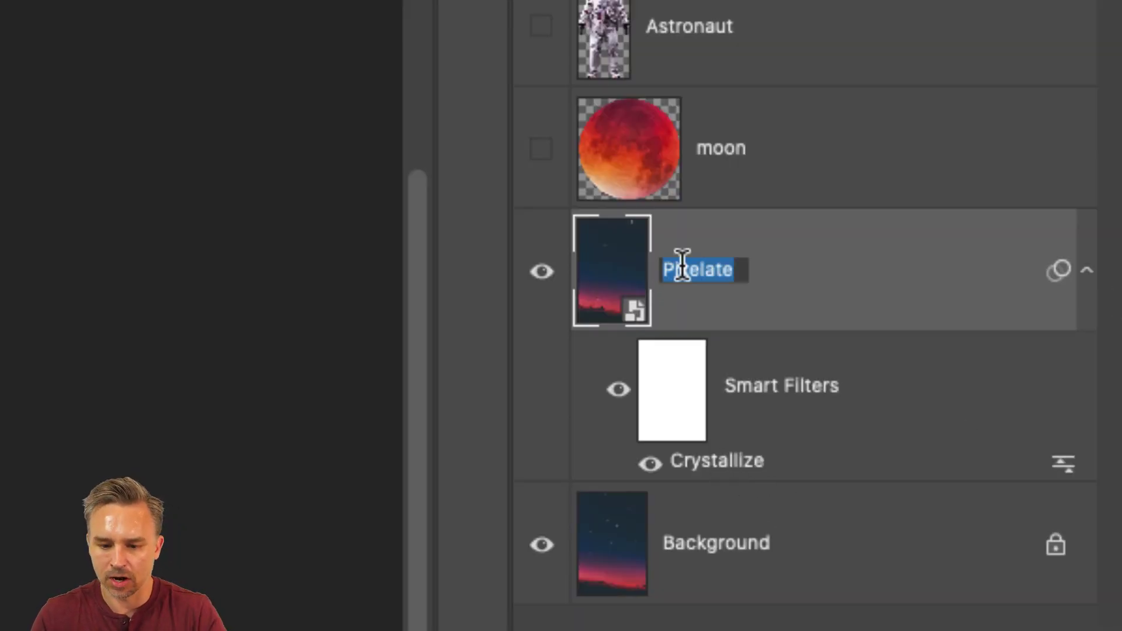
{"action": "type", "text": "Crystalize"}
{"action": "key", "text": "Return"}
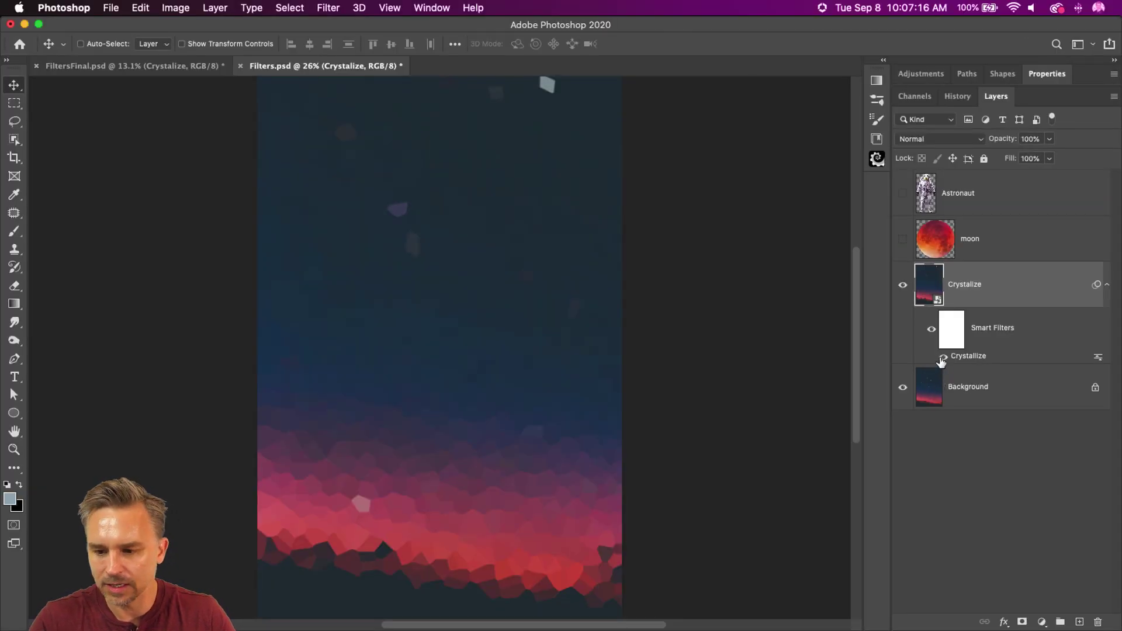
{"action": "left_click", "coordinate": [943, 357]}
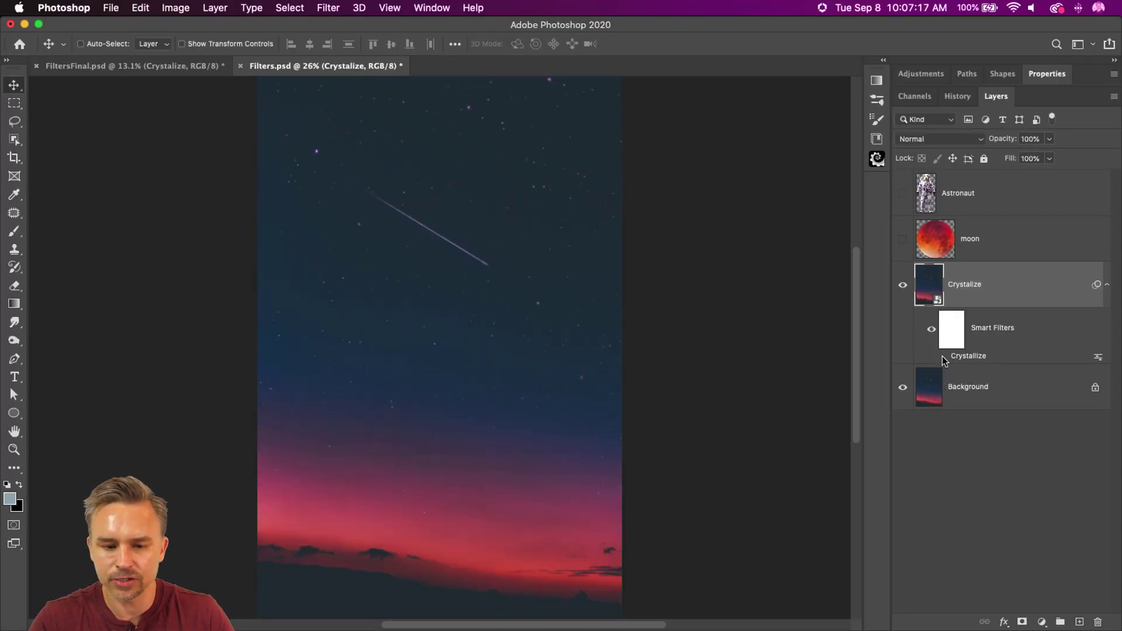
{"action": "left_click", "coordinate": [943, 357]}
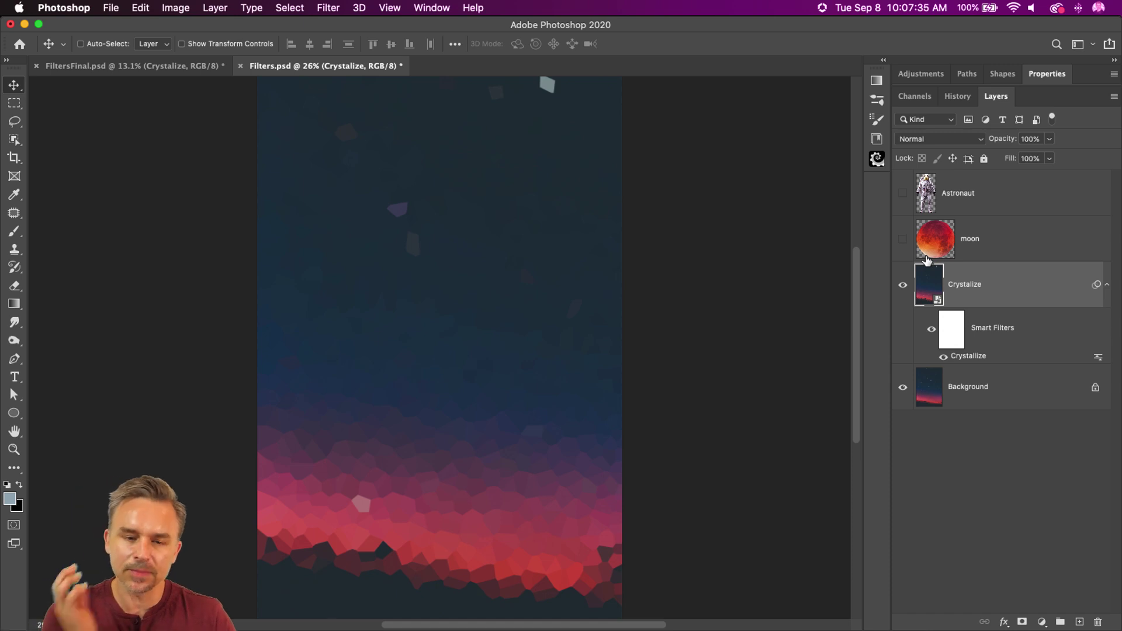
Add a Pointillize smart filter to the Crystalize layer with a moderately enlarged cell size
{"action": "left_click", "coordinate": [331, 7]}
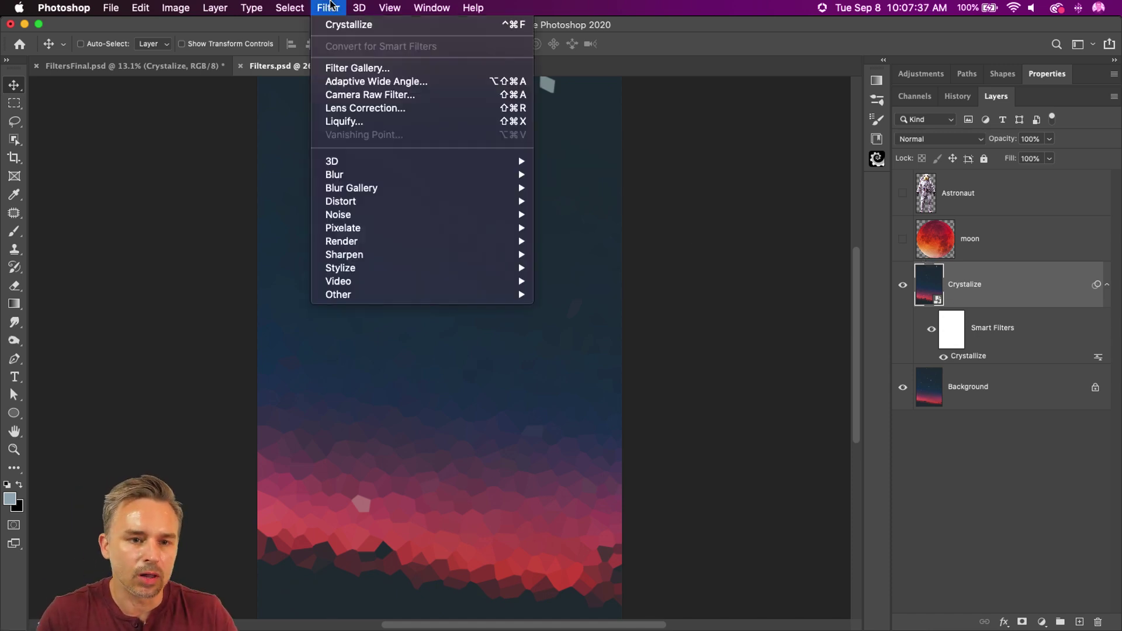
{"action": "mouse_move", "coordinate": [401, 229]}
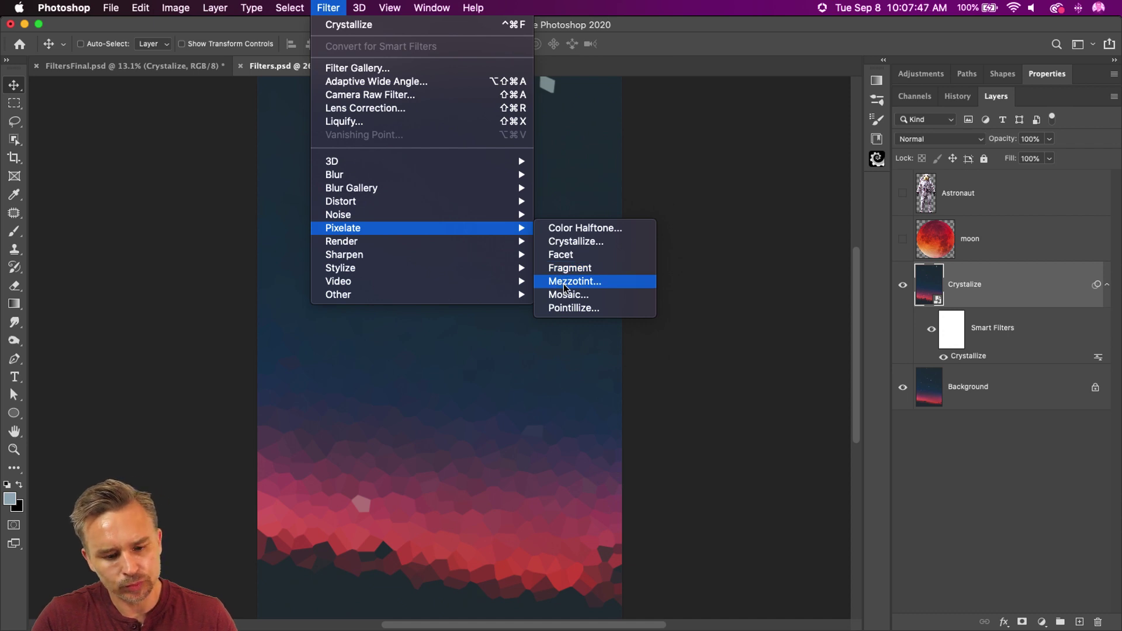
{"action": "left_click", "coordinate": [563, 309]}
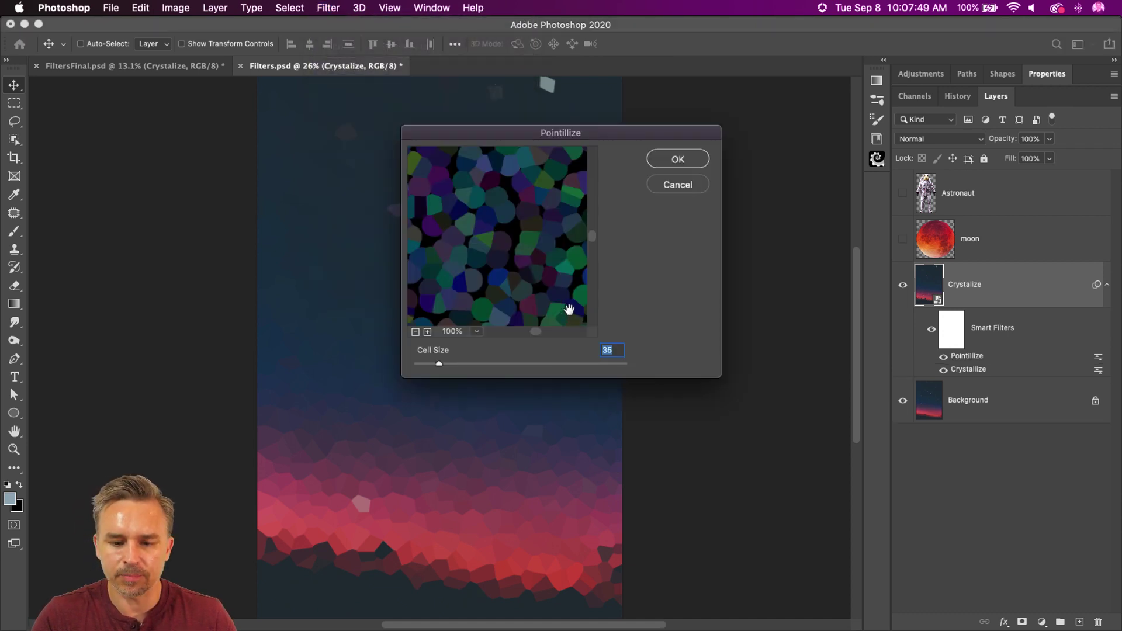
{"action": "left_click_drag", "start_coordinate": [461, 132], "coordinate": [570, 147]}
{"action": "left_click", "coordinate": [583, 379]}
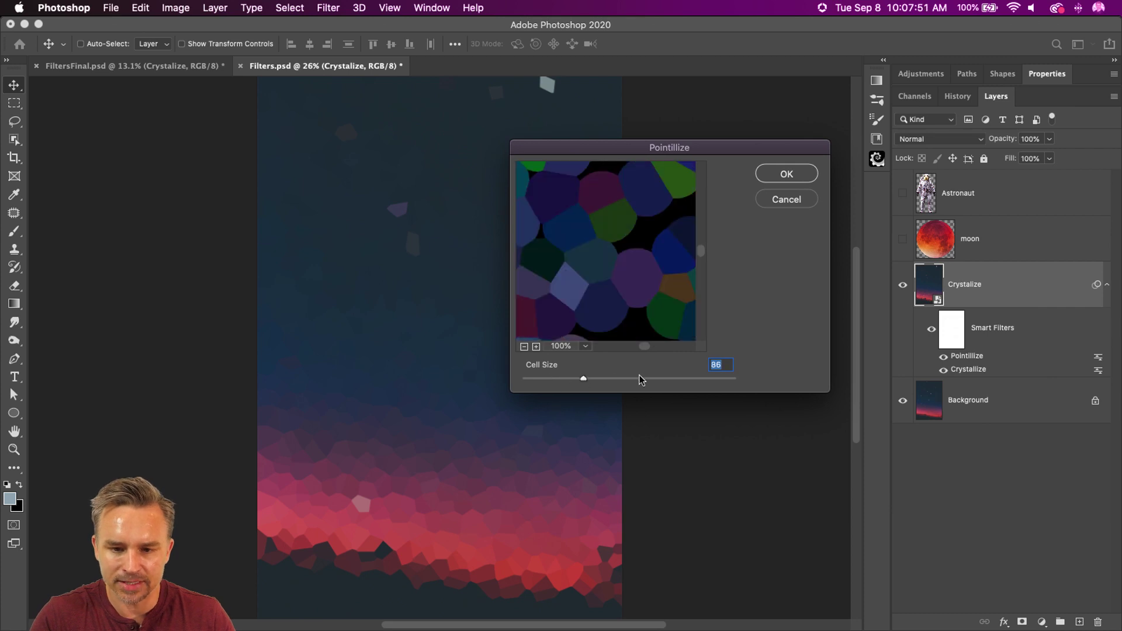
{"action": "left_click_drag", "start_coordinate": [583, 379], "coordinate": [543, 378]}
{"action": "key", "text": "Return"}
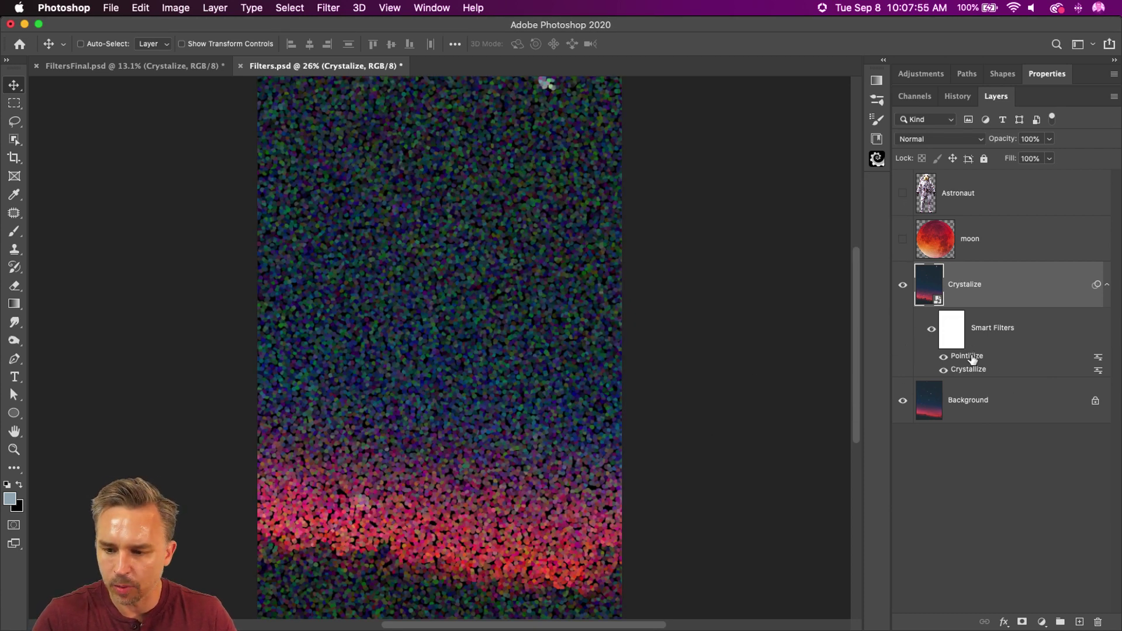
Try reordering the Pointillize and Crystallize smart filters, compare the image without and with Pointillize, and leave Pointillize hidden
{"action": "left_click_drag", "start_coordinate": [957, 362], "coordinate": [971, 373]}
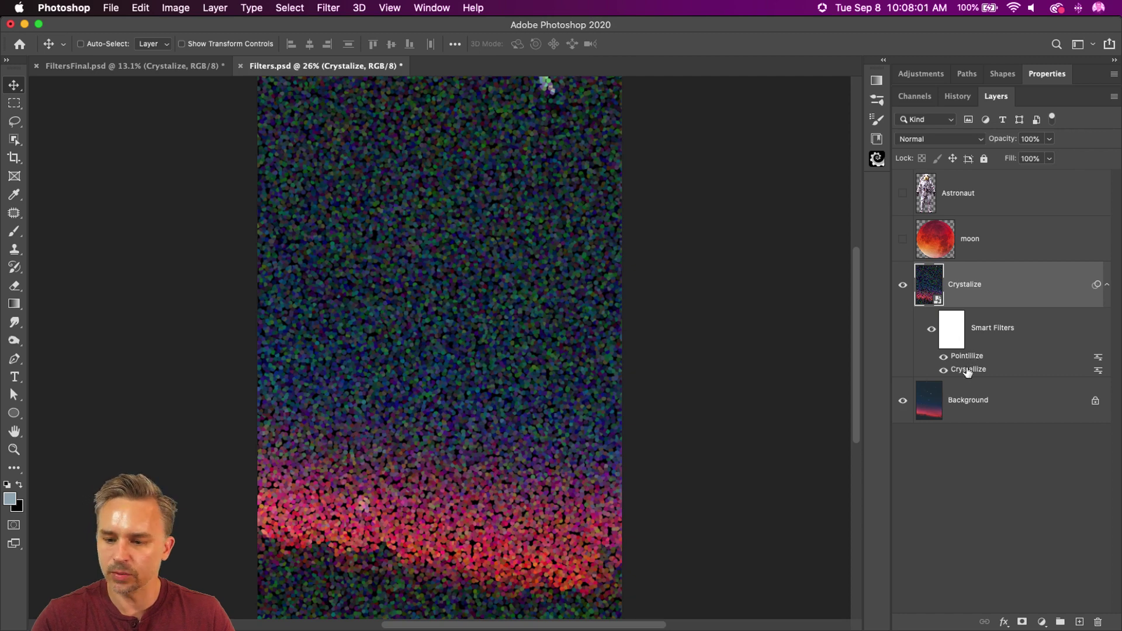
{"action": "left_click", "coordinate": [945, 357]}
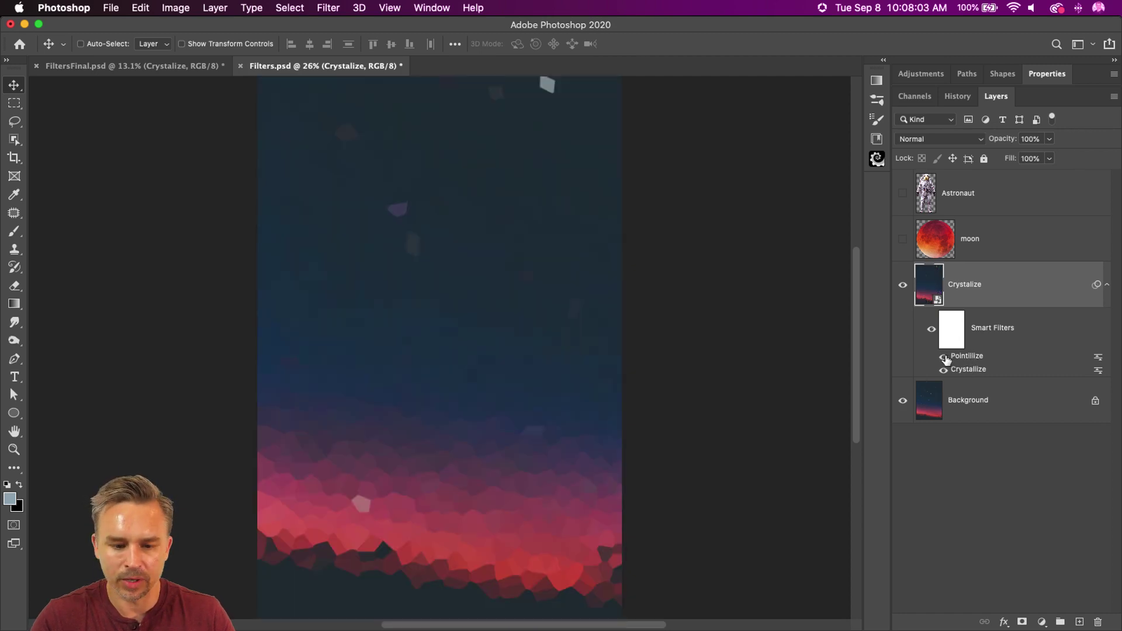
{"action": "left_click", "coordinate": [944, 357]}
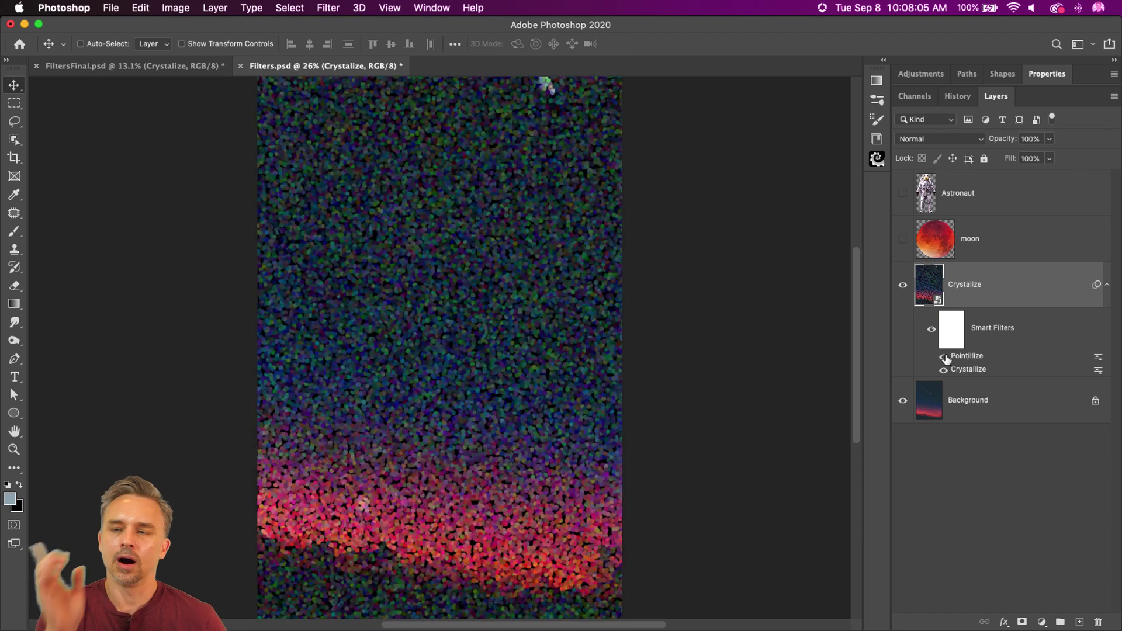
{"action": "left_click", "coordinate": [945, 357]}
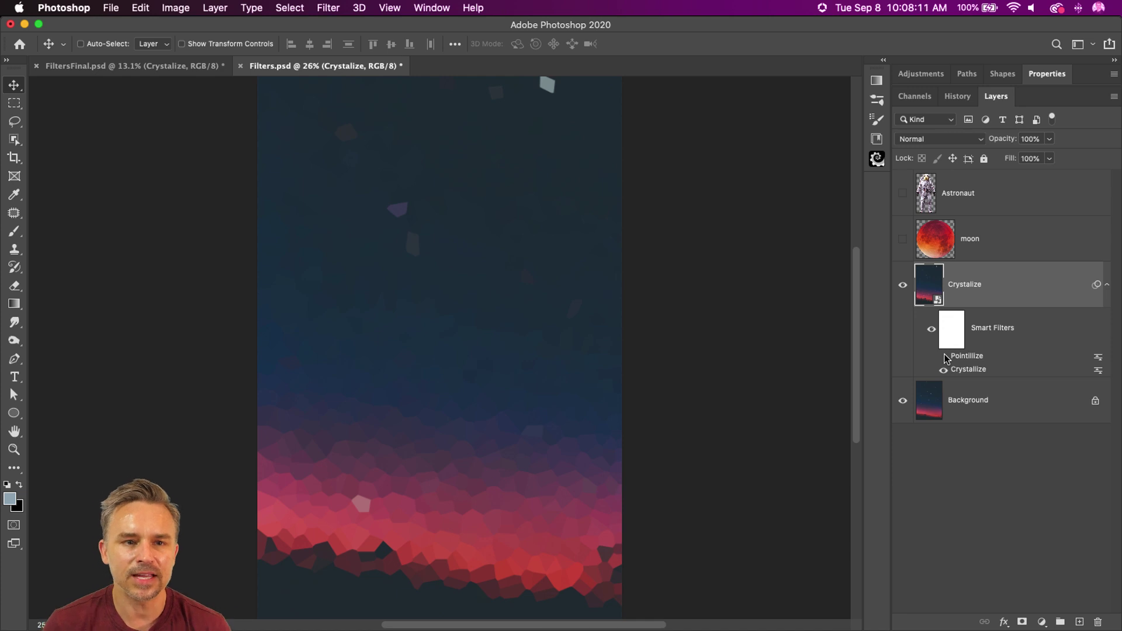
Make the moon and Astronaut layers visible and make Astronaut the active layer
{"action": "left_click", "coordinate": [903, 240]}
{"action": "left_click", "coordinate": [987, 239]}
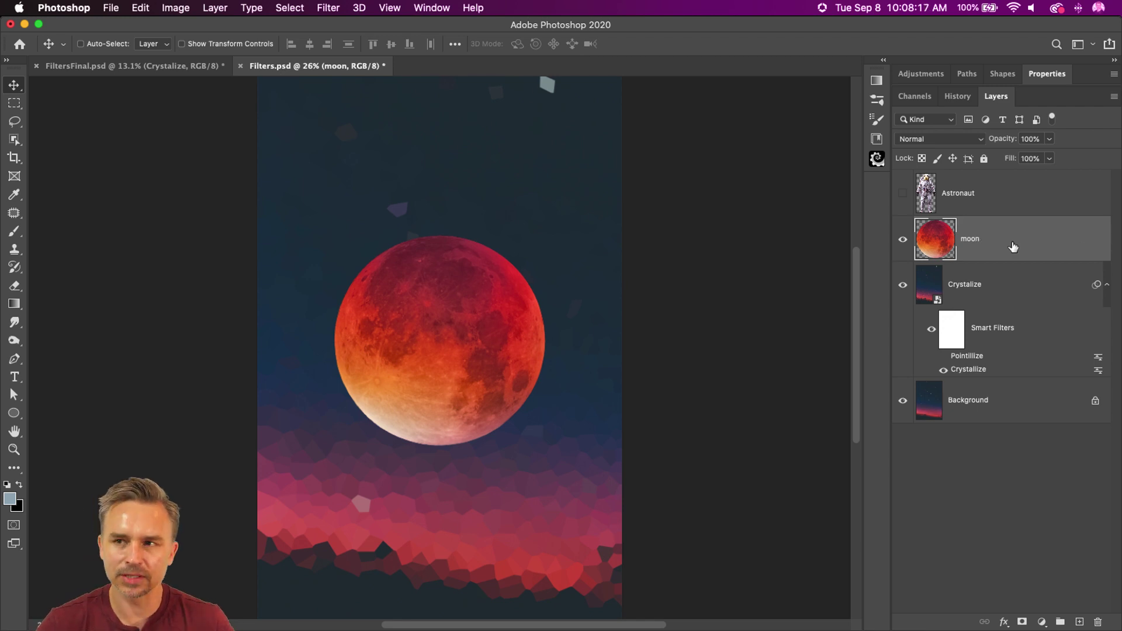
{"action": "left_click", "coordinate": [904, 193]}
{"action": "left_click", "coordinate": [1000, 199]}
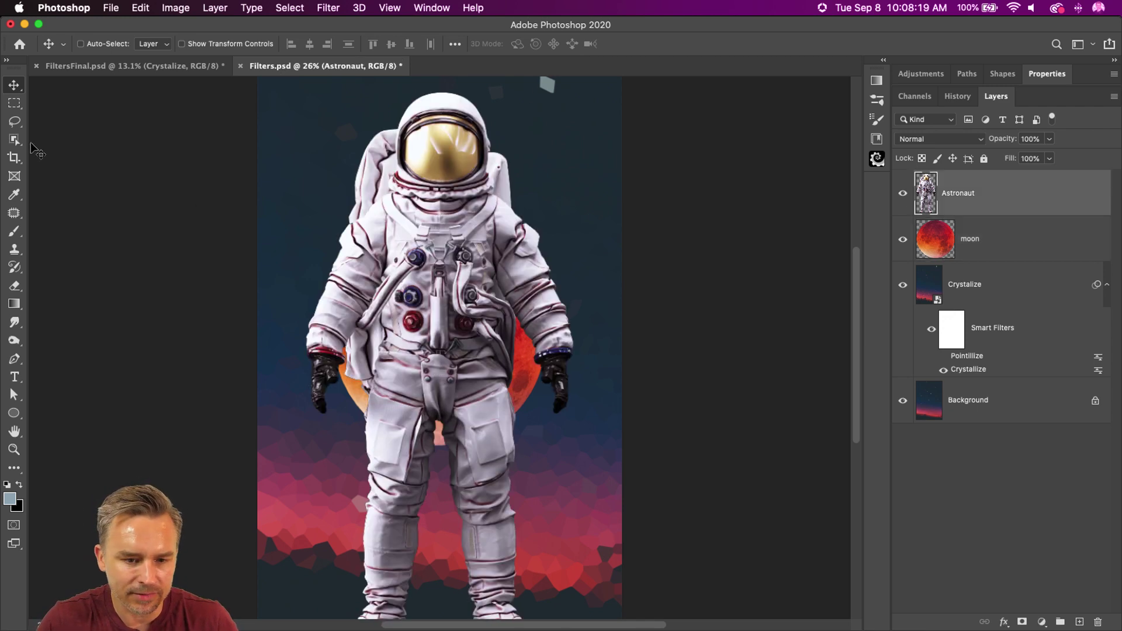
Scale the astronaut to 58.27%, rotate it to -20.51 degrees, and place it over the lower part of the moon
{"action": "key", "text": "super+t"}
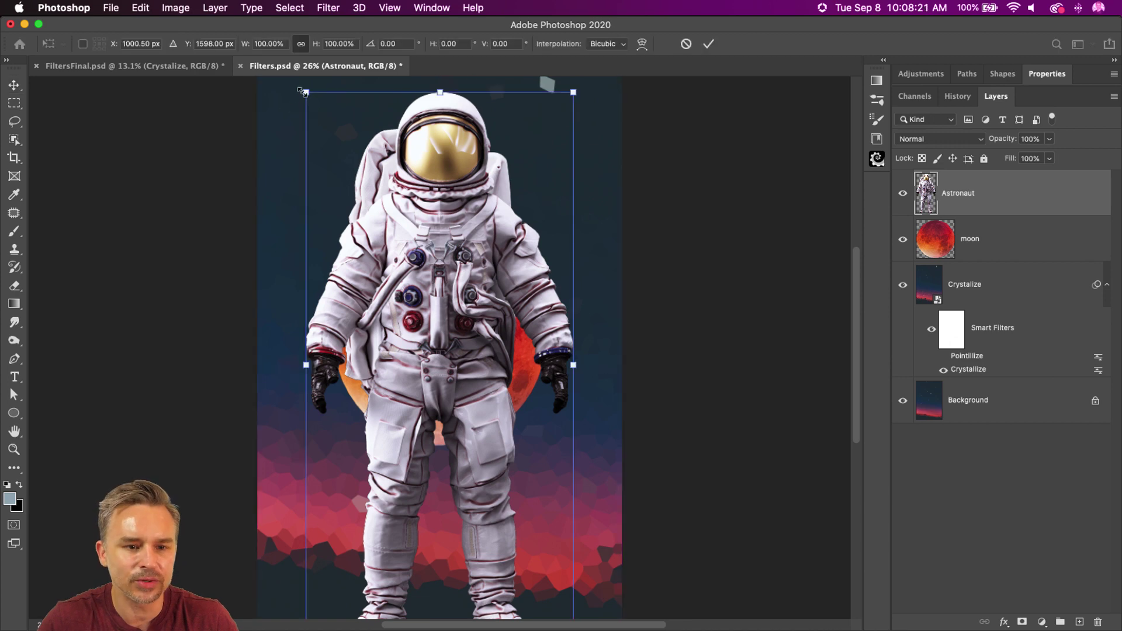
{"action": "left_click_drag", "start_coordinate": [304, 92], "coordinate": [304, 406]}
{"action": "left_click_drag", "start_coordinate": [427, 351], "coordinate": [399, 155]}
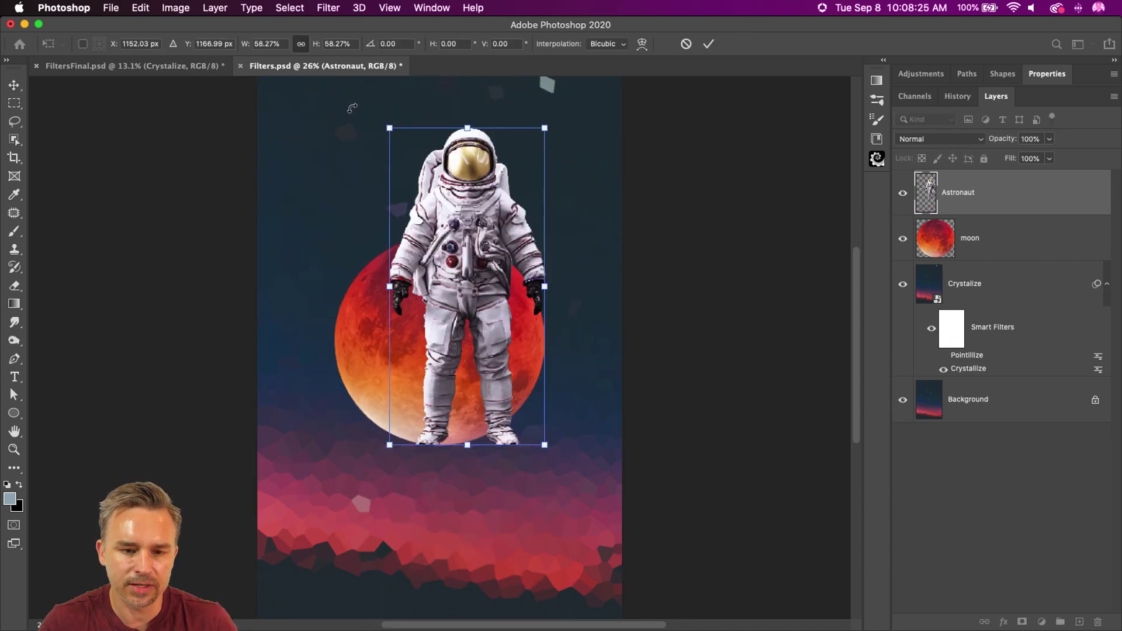
{"action": "left_click_drag", "start_coordinate": [353, 108], "coordinate": [321, 187]}
{"action": "left_click_drag", "start_coordinate": [442, 271], "coordinate": [403, 391]}
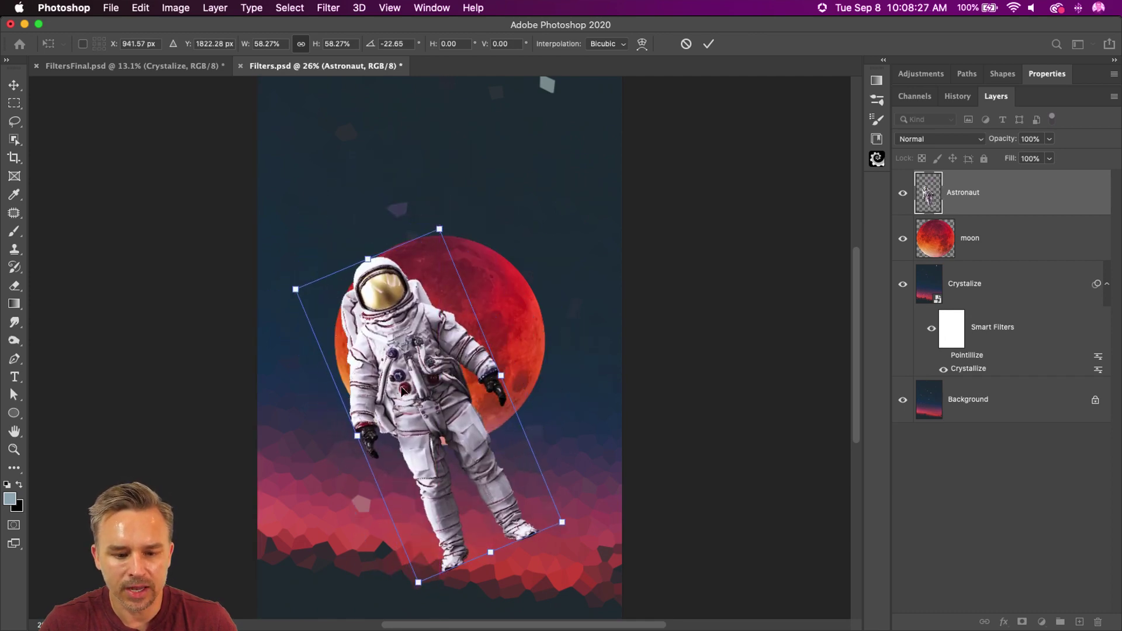
{"action": "left_click_drag", "start_coordinate": [446, 216], "coordinate": [462, 199]}
{"action": "key", "text": "Return"}
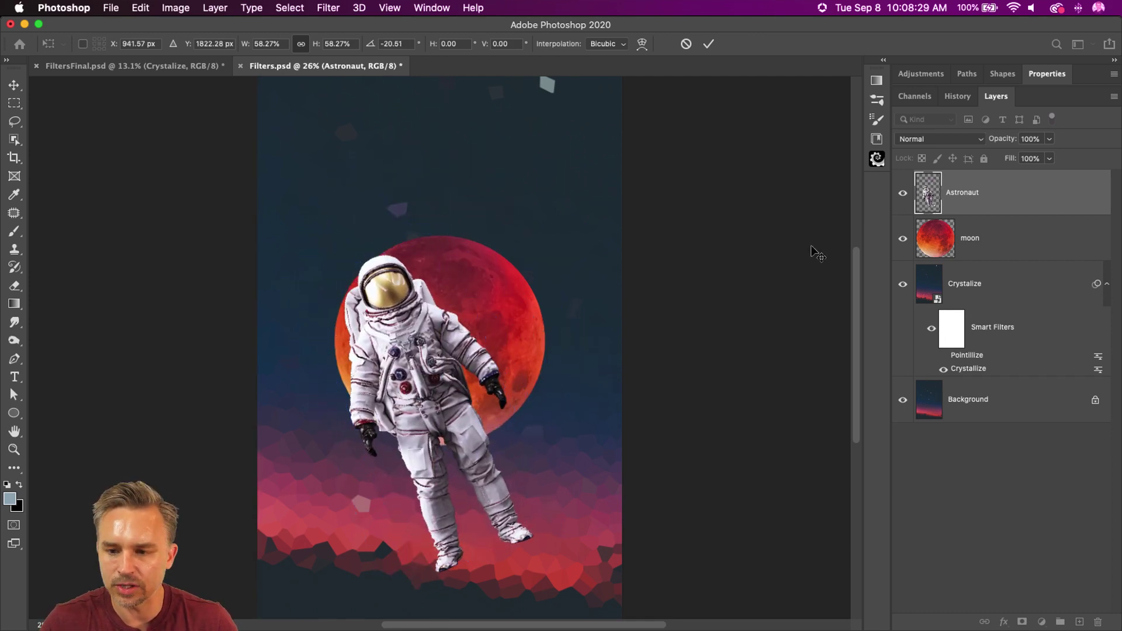
Start Puppet Warp on the Astronaut layer, pin the shoulder, torso, hip and thigh, and bend both arms outward
{"action": "left_click", "coordinate": [140, 8]}
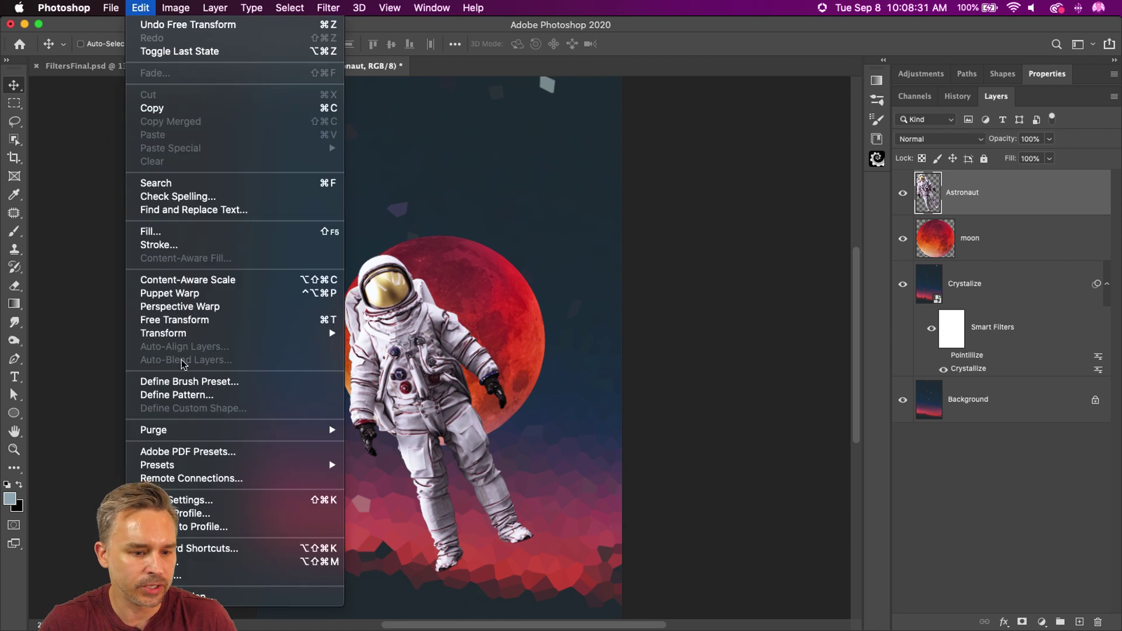
{"action": "left_click", "coordinate": [175, 293]}
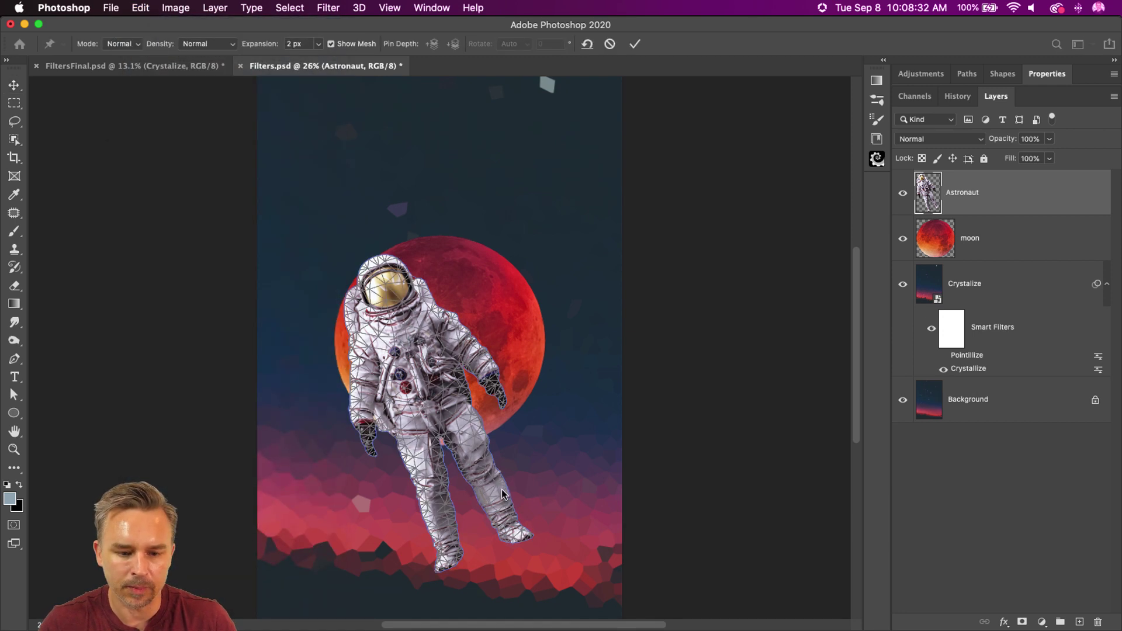
{"action": "left_click", "coordinate": [483, 462]}
{"action": "left_click", "coordinate": [462, 414]}
{"action": "left_click", "coordinate": [436, 331]}
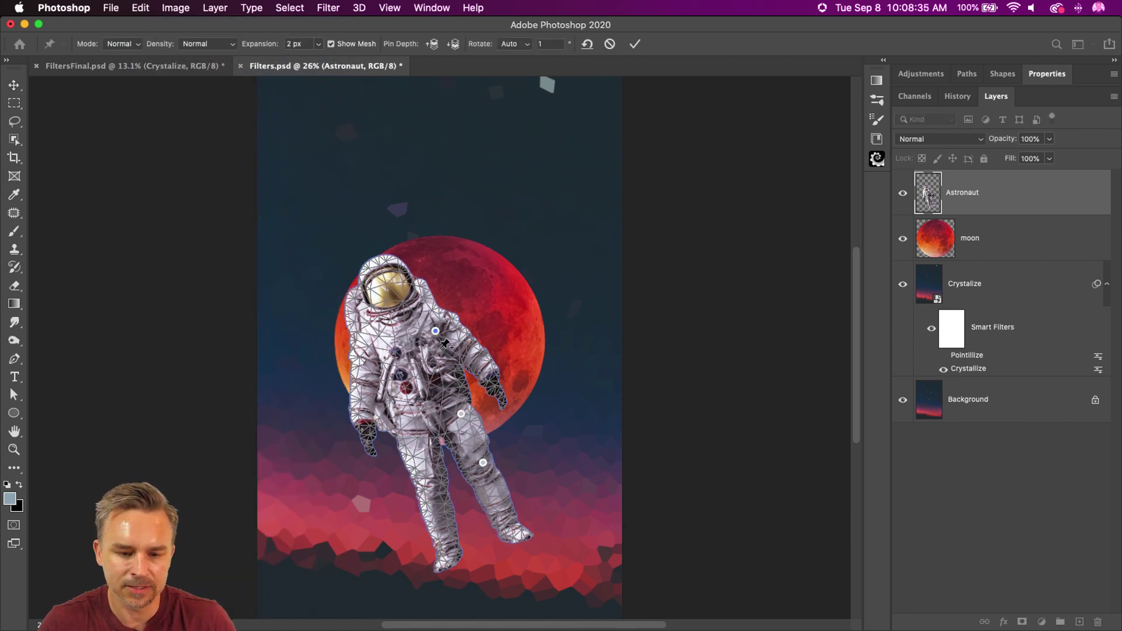
{"action": "left_click_drag", "start_coordinate": [496, 383], "coordinate": [444, 357]}
{"action": "left_click", "coordinate": [454, 362]}
{"action": "left_click_drag", "start_coordinate": [360, 406], "coordinate": [355, 372]}
{"action": "left_click_drag", "start_coordinate": [346, 432], "coordinate": [409, 415]}
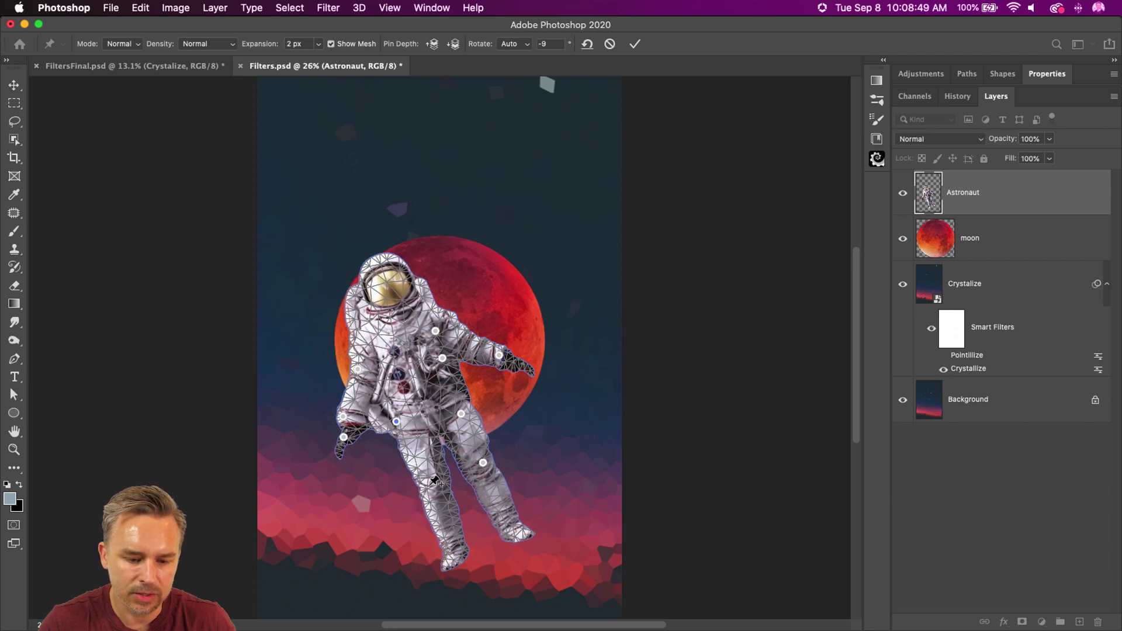
Bend both of the astronaut's lower legs, lower the raised forearm in front of the moon, and apply the Puppet Warp
{"action": "left_click_drag", "start_coordinate": [432, 483], "coordinate": [420, 486]}
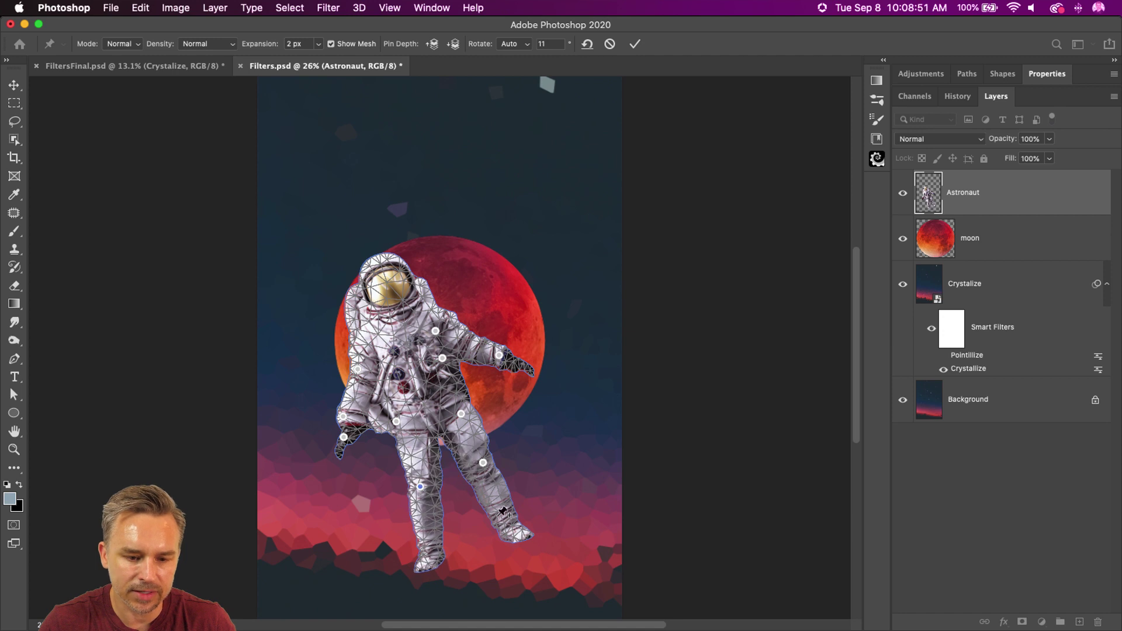
{"action": "left_click_drag", "start_coordinate": [505, 520], "coordinate": [476, 523]}
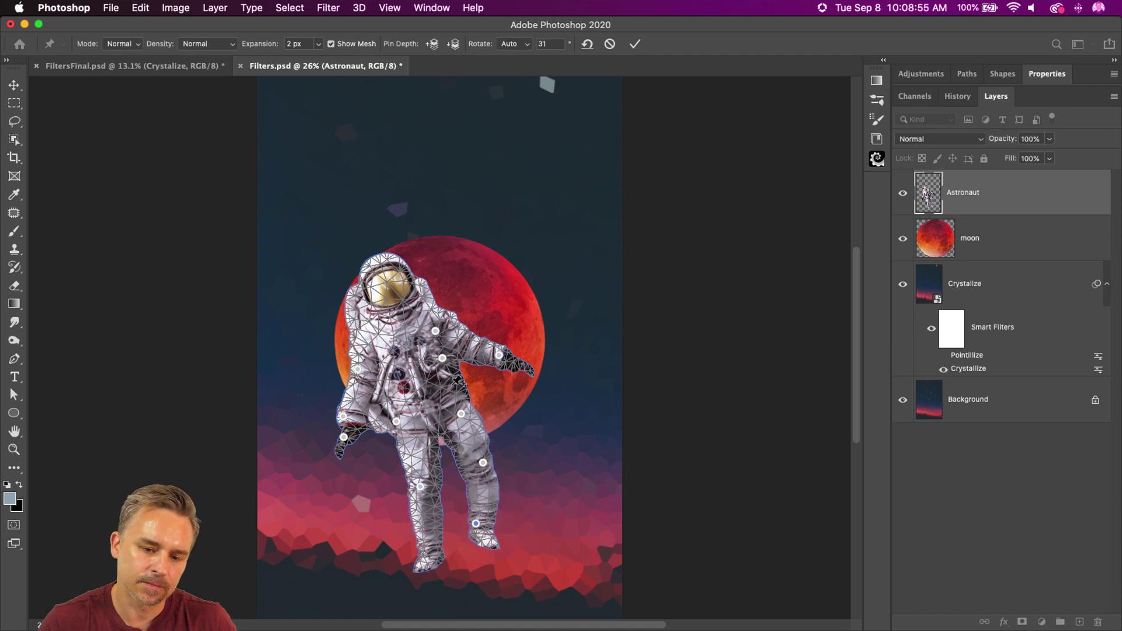
{"action": "left_click_drag", "start_coordinate": [499, 355], "coordinate": [475, 366]}
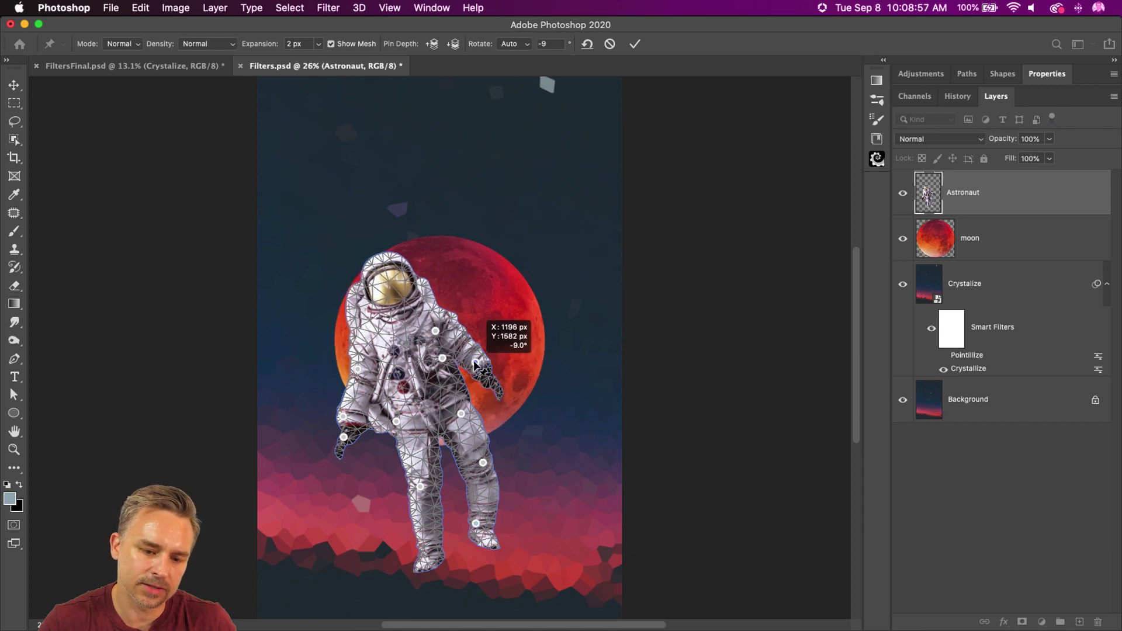
{"action": "key", "text": "Return"}
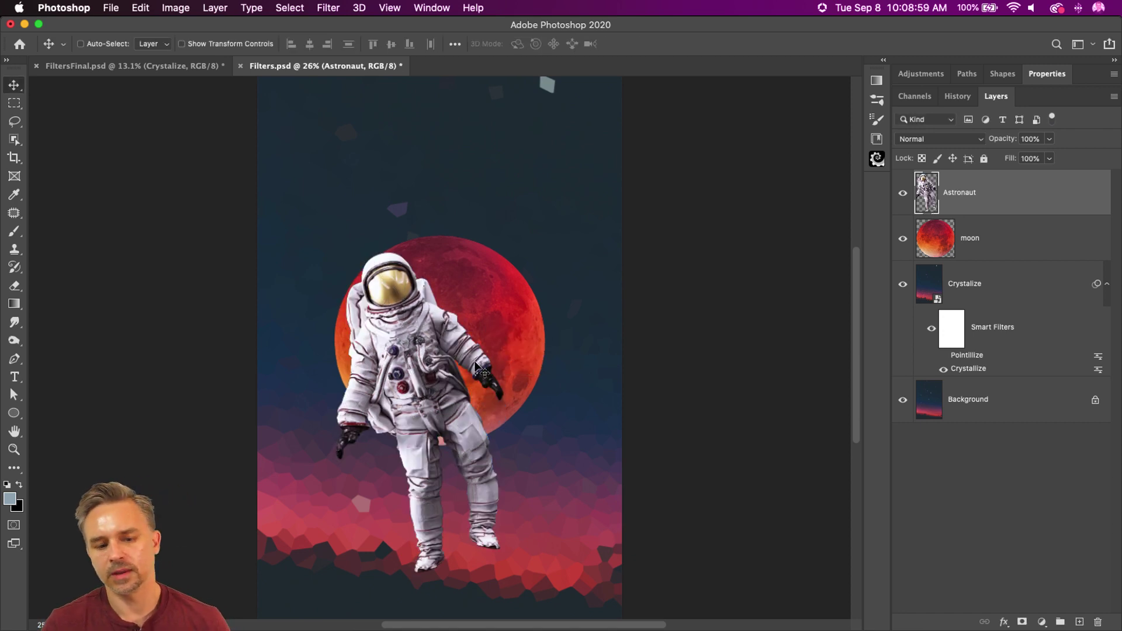
Rotate the astronaut slightly counter-clockwise and move it up so that its body sits over the moon
{"action": "key", "text": "super+t"}
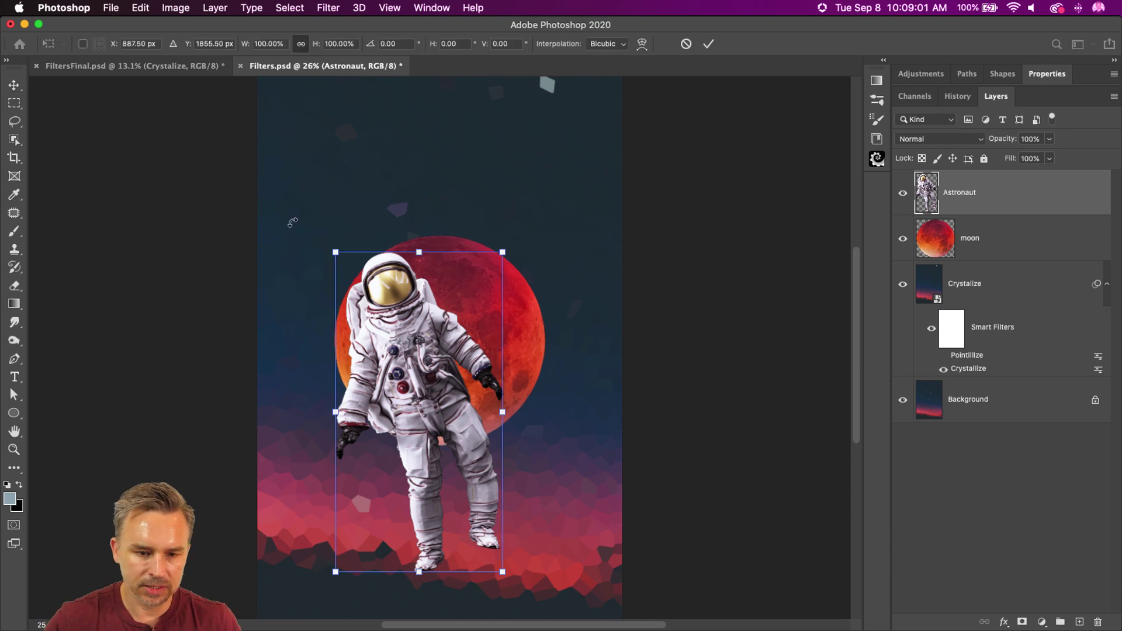
{"action": "left_click_drag", "start_coordinate": [308, 242], "coordinate": [277, 266]}
{"action": "key", "text": "Return"}
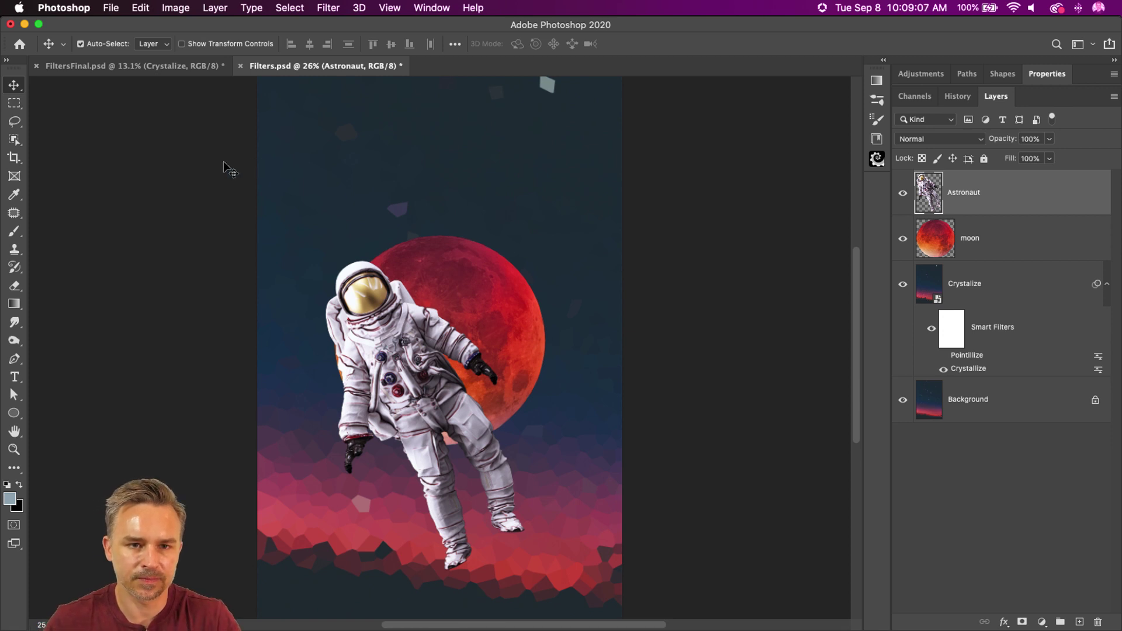
{"action": "key", "text": "super+plus"}
{"action": "left_click_drag", "start_coordinate": [437, 365], "coordinate": [505, 365]}
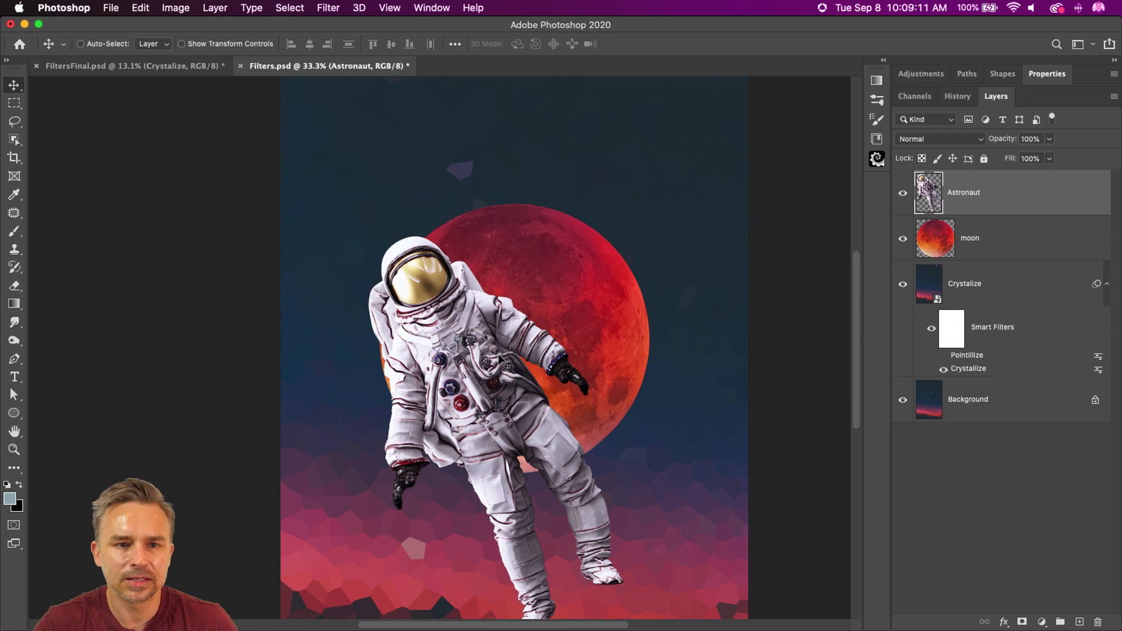
{"action": "left_click_drag", "start_coordinate": [472, 336], "coordinate": [486, 309]}
{"action": "left_click_drag", "start_coordinate": [510, 299], "coordinate": [497, 309]}
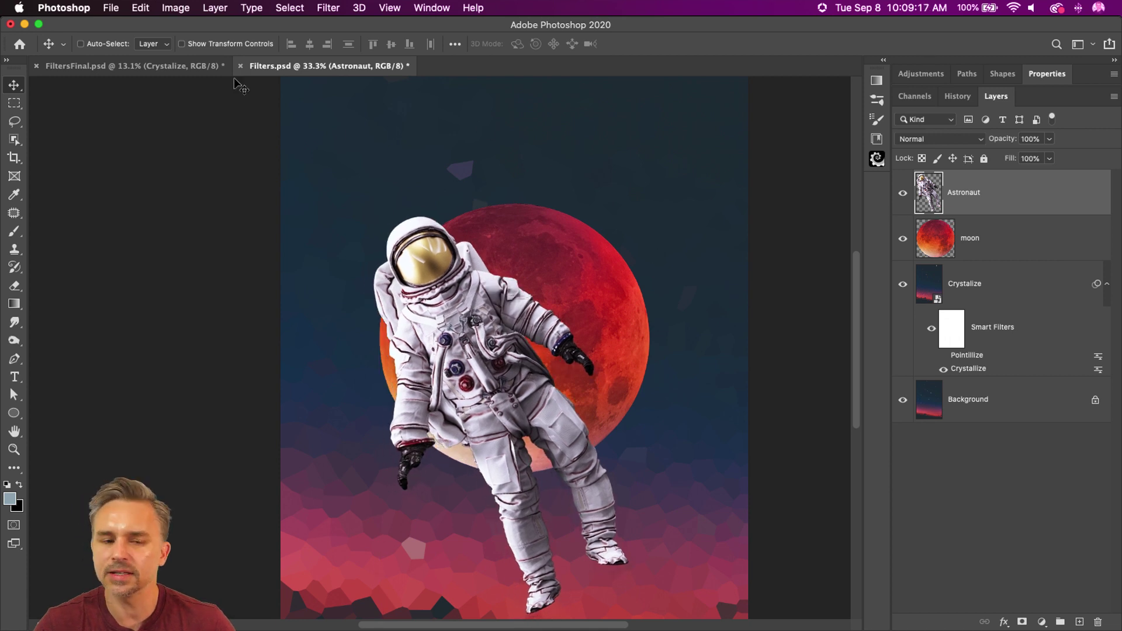
Convert the Astronaut and moon layers to Smart Objects
{"action": "key", "text": "super+shift+s"}
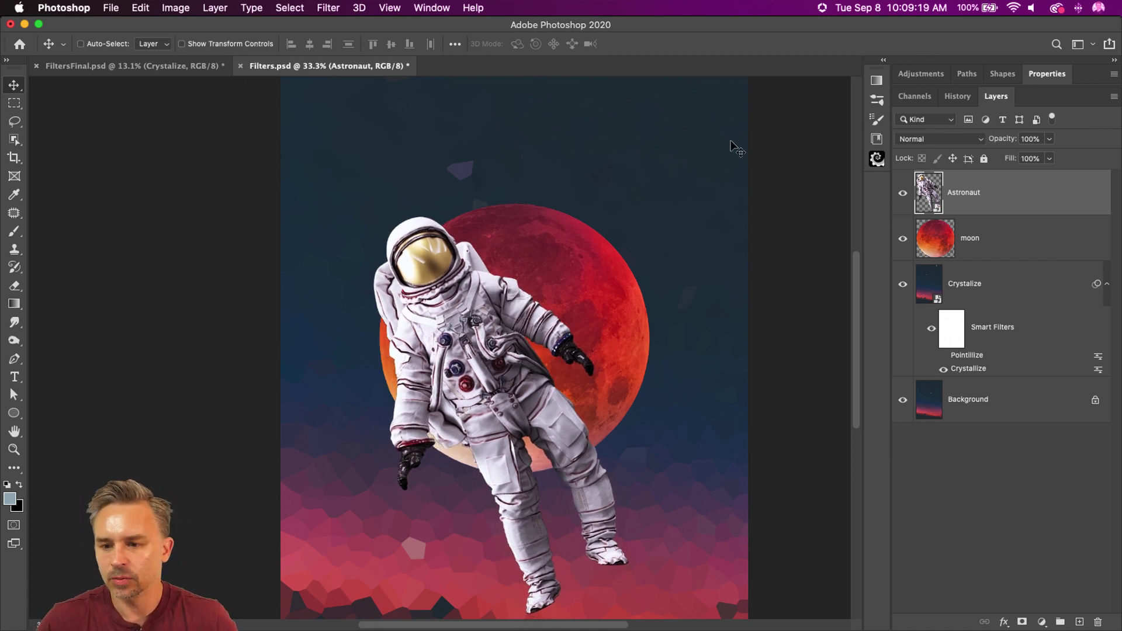
{"action": "left_click", "coordinate": [997, 236]}
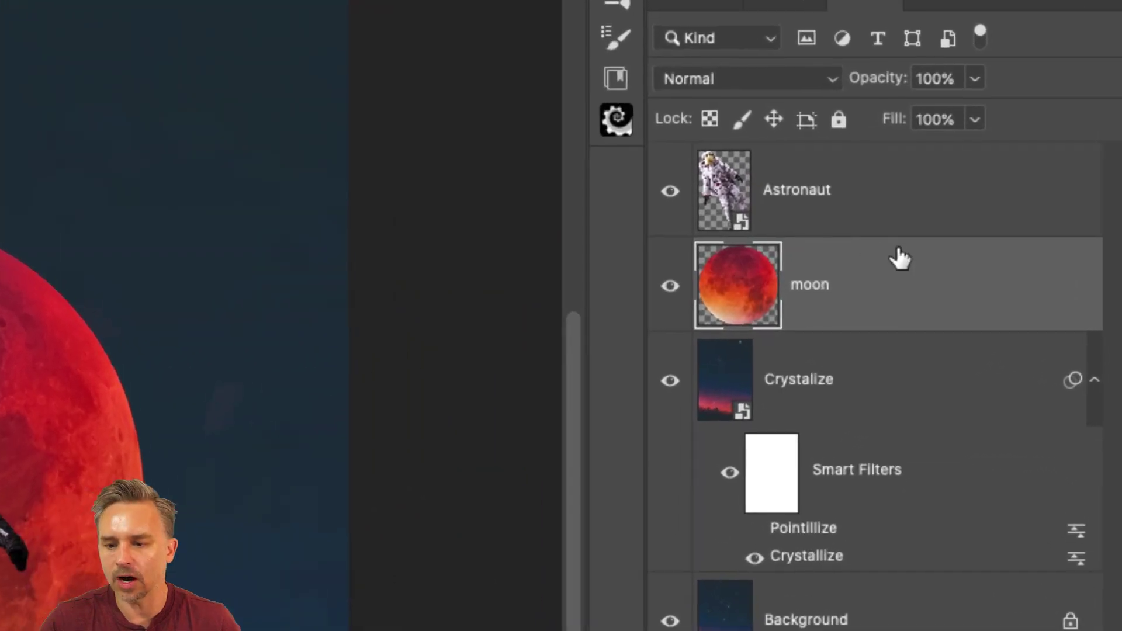
{"action": "right_click", "coordinate": [1025, 227]}
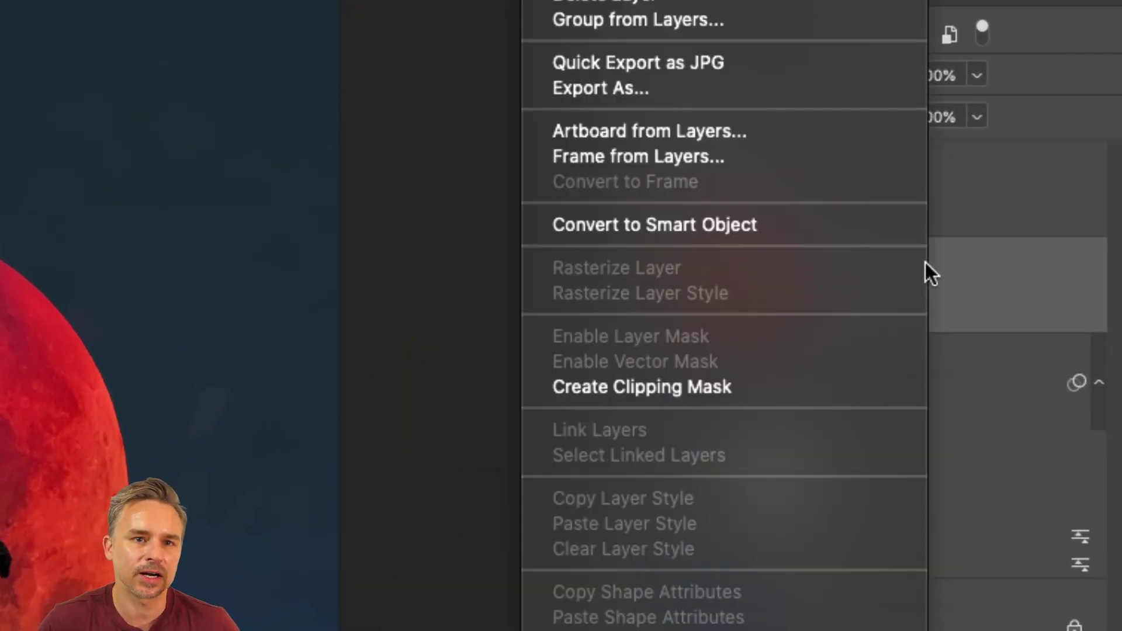
{"action": "left_click", "coordinate": [602, 227]}
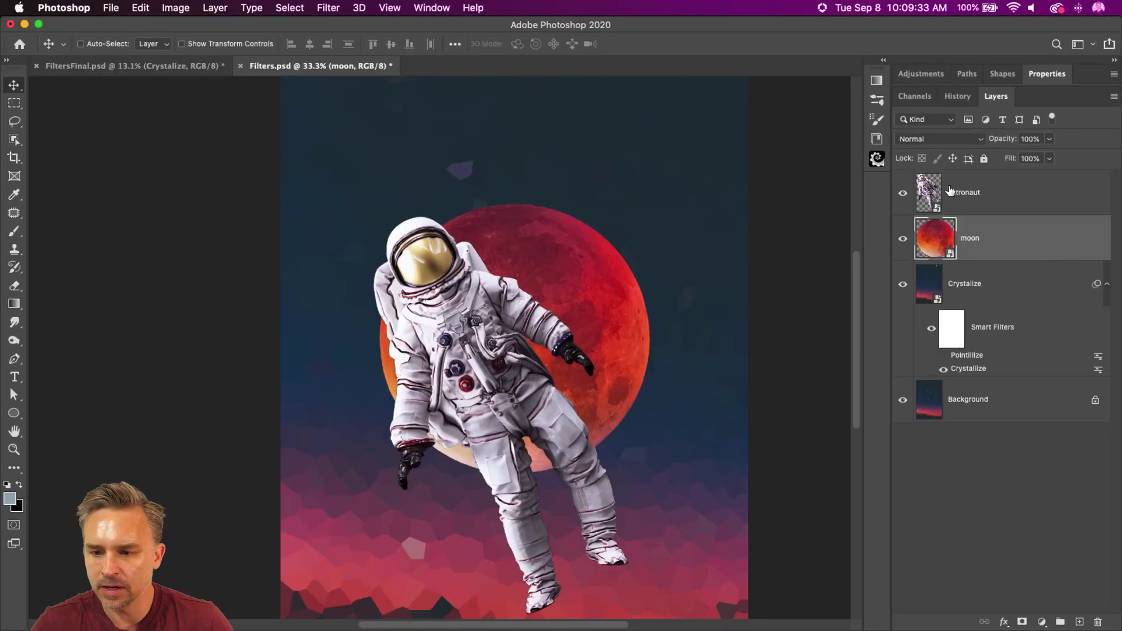
Open the moon Smart Object's contents, copy the whole moon, and paste it into a new document of the same size
{"action": "double_click", "coordinate": [932, 239]}
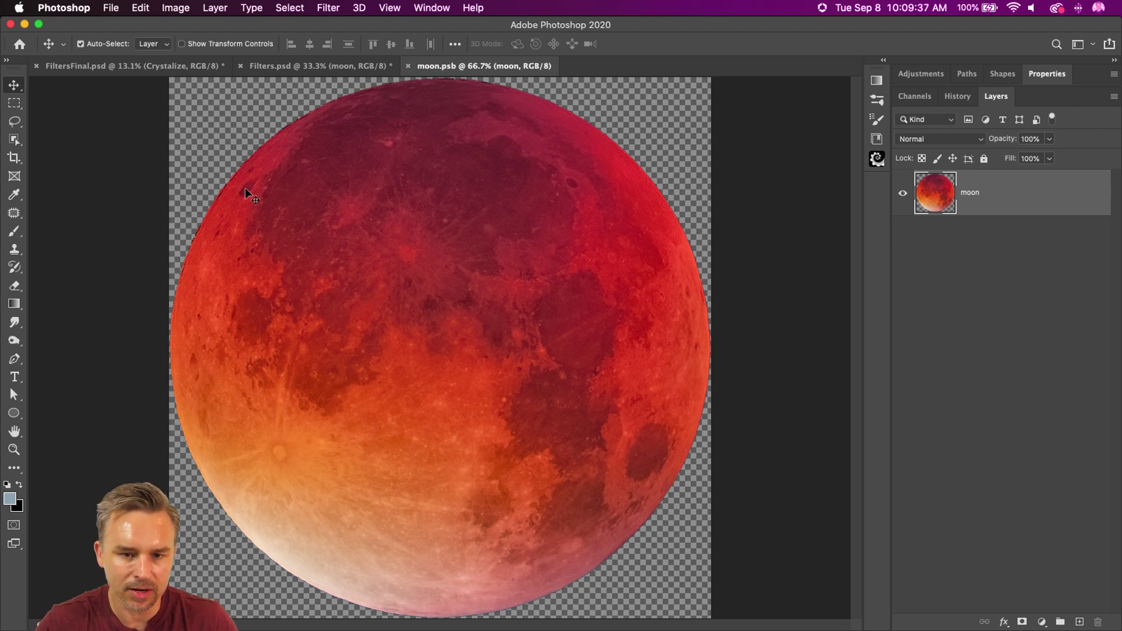
{"action": "key", "text": "super+a"}
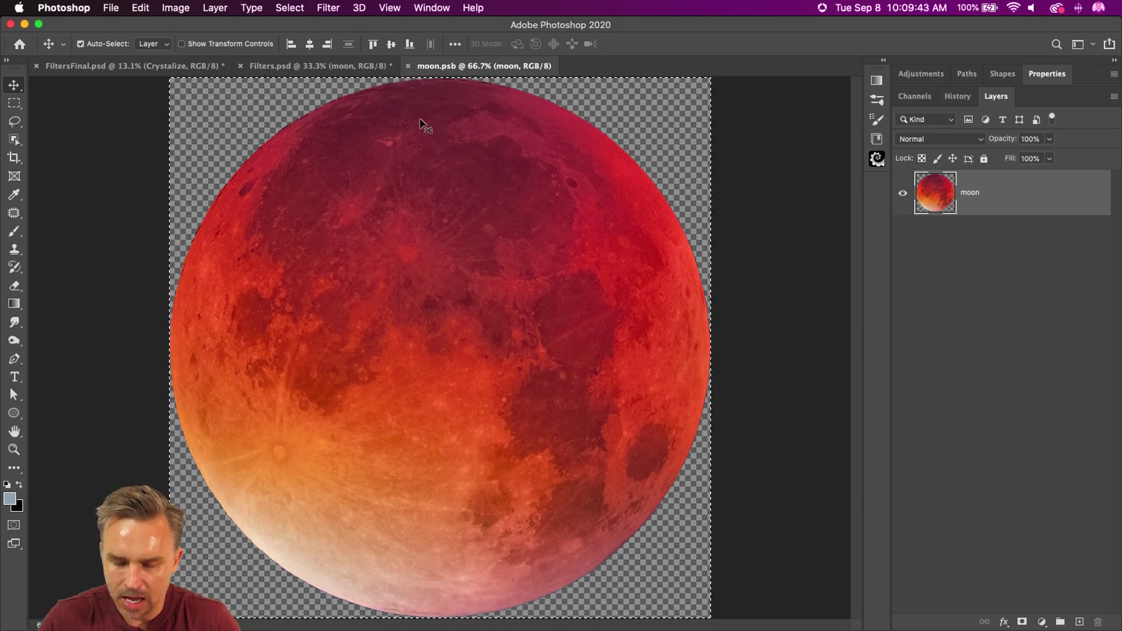
{"action": "key", "text": "super+n"}
{"action": "left_click", "coordinate": [980, 564]}
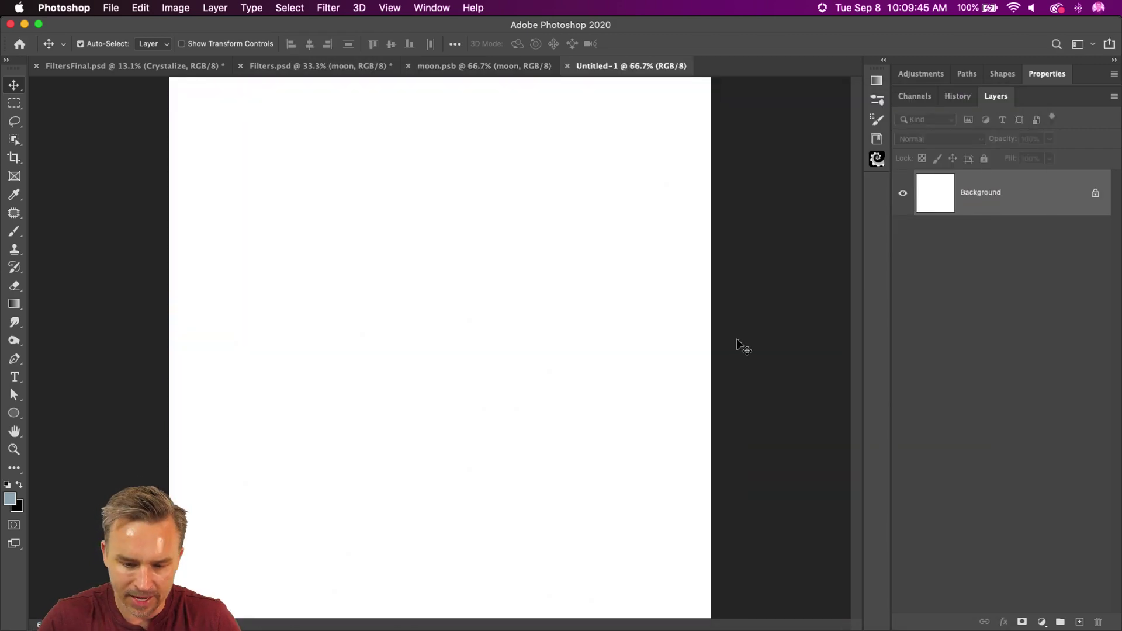
{"action": "key", "text": "super+v"}
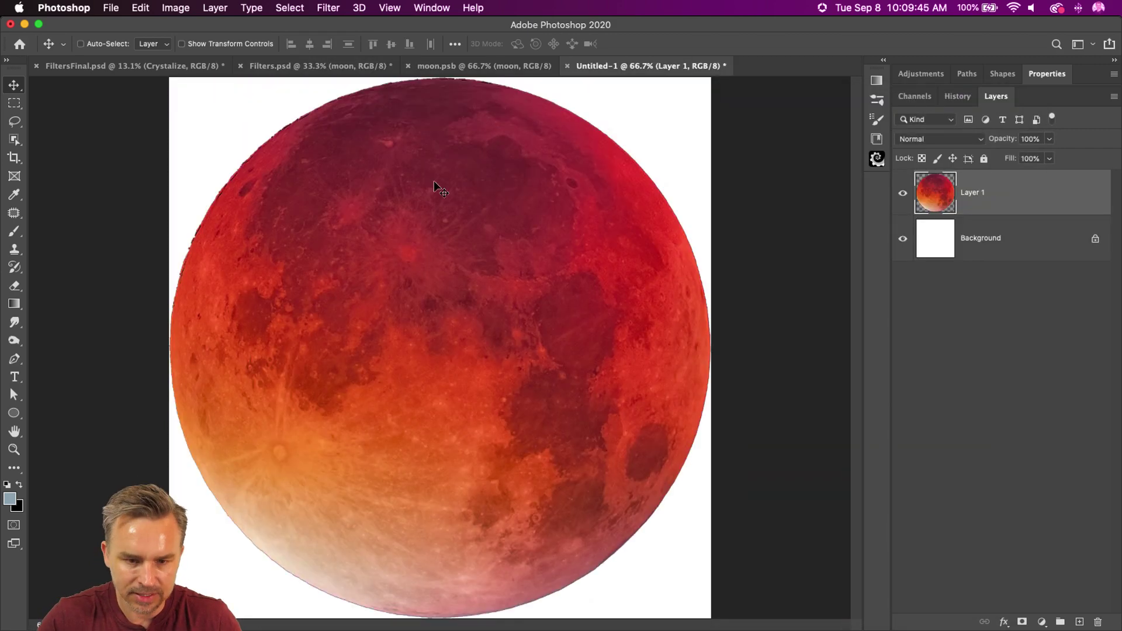
Resize the new moon document to 500 × 500 pixels
{"action": "left_click", "coordinate": [184, 7]}
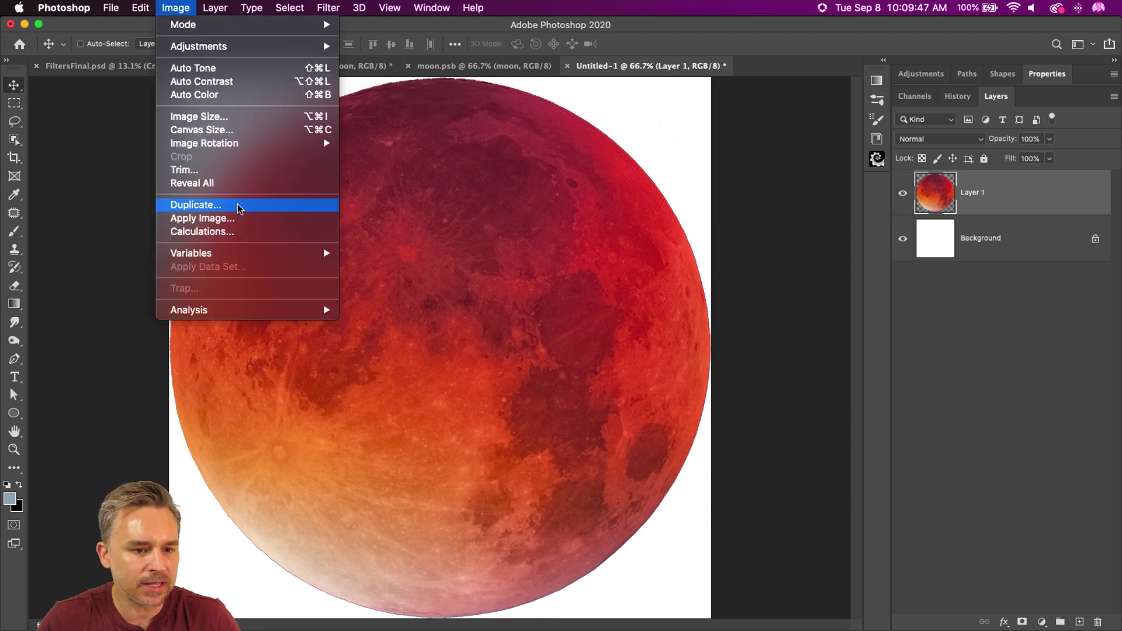
{"action": "left_click", "coordinate": [237, 117]}
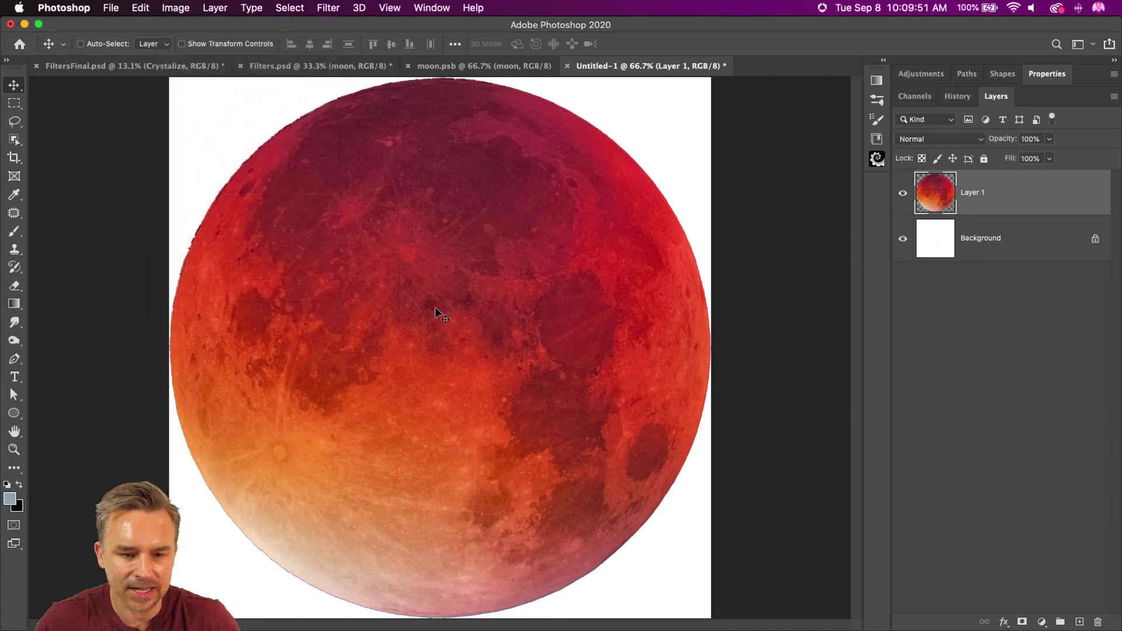
{"action": "type", "text": "500"}
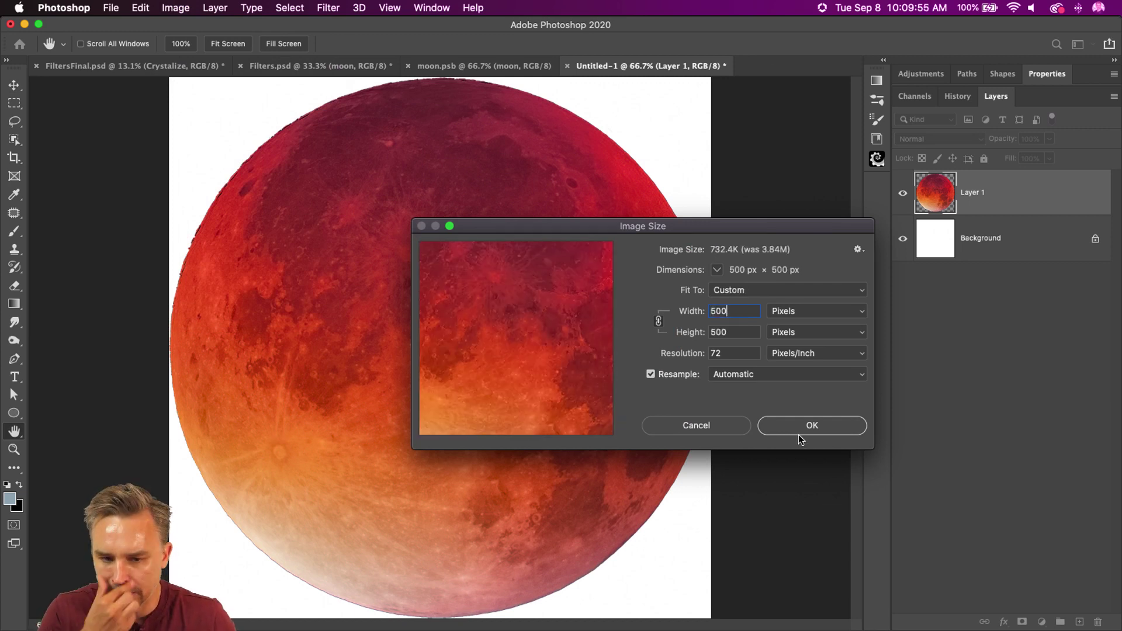
{"action": "key", "text": "Return"}
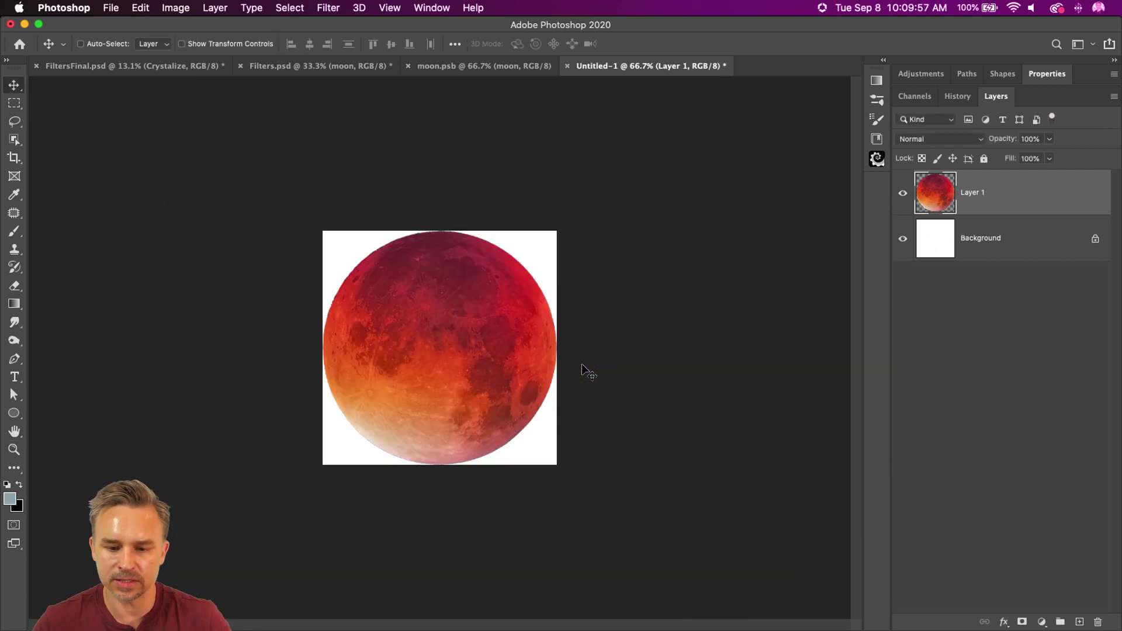
Scale the moon layer down proportionally about its centre to about 77%, leaving a white margin around it
{"action": "key", "text": "super+t"}
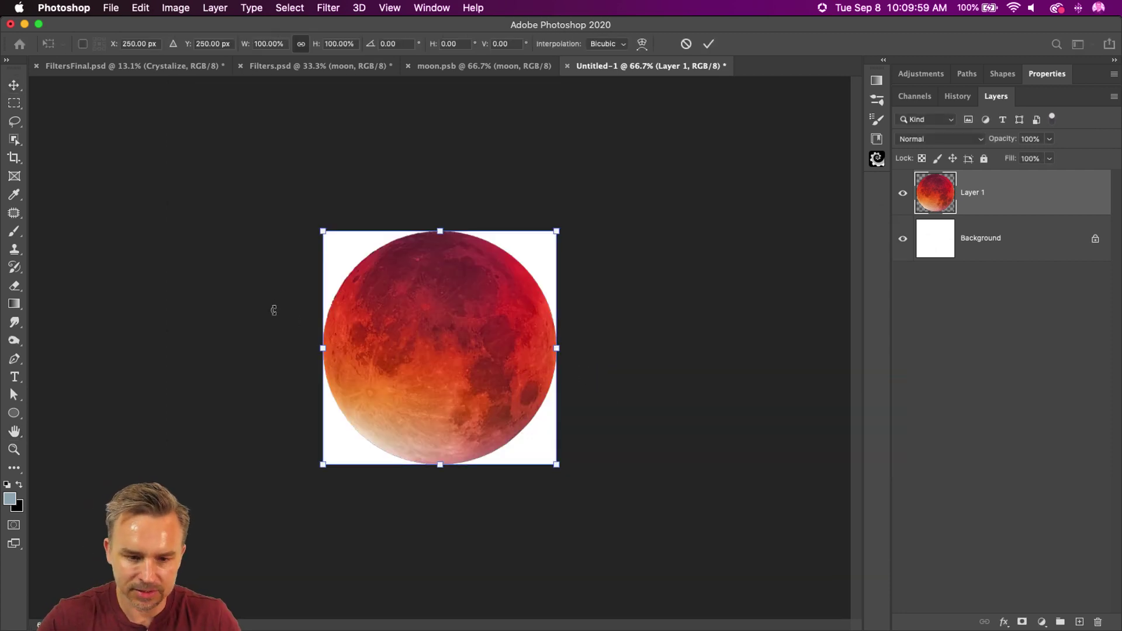
{"action": "left_click_drag", "start_coordinate": [321, 231], "coordinate": [335, 271]}
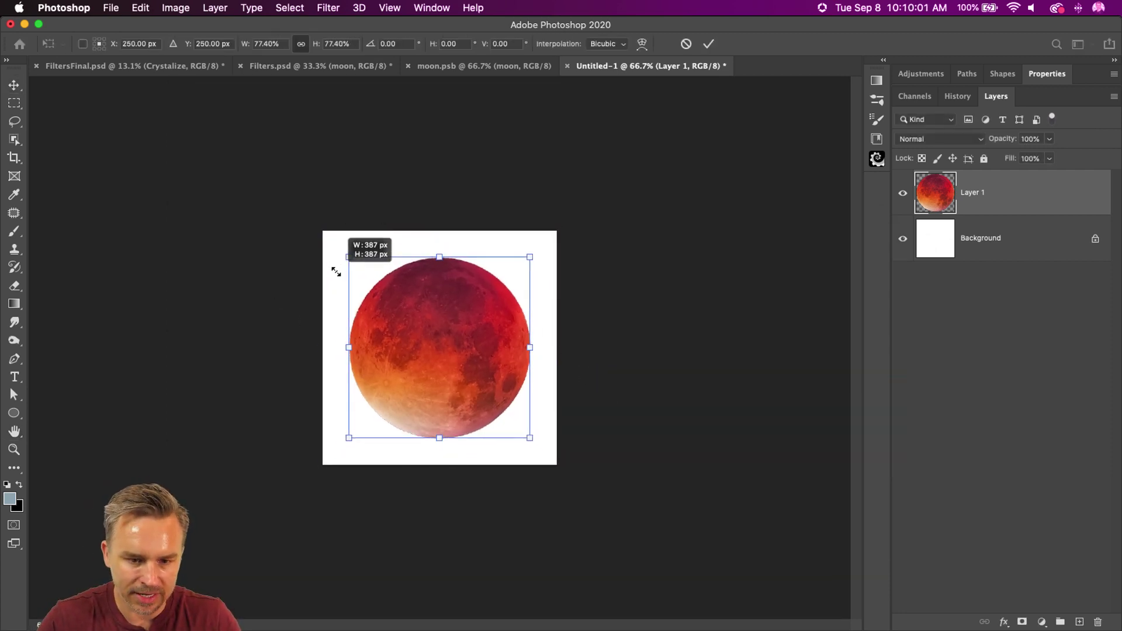
{"action": "key", "text": "Return"}
{"action": "key", "text": "super+plus"}
{"action": "key", "text": "super+plus"}
{"action": "key", "text": "super+plus"}
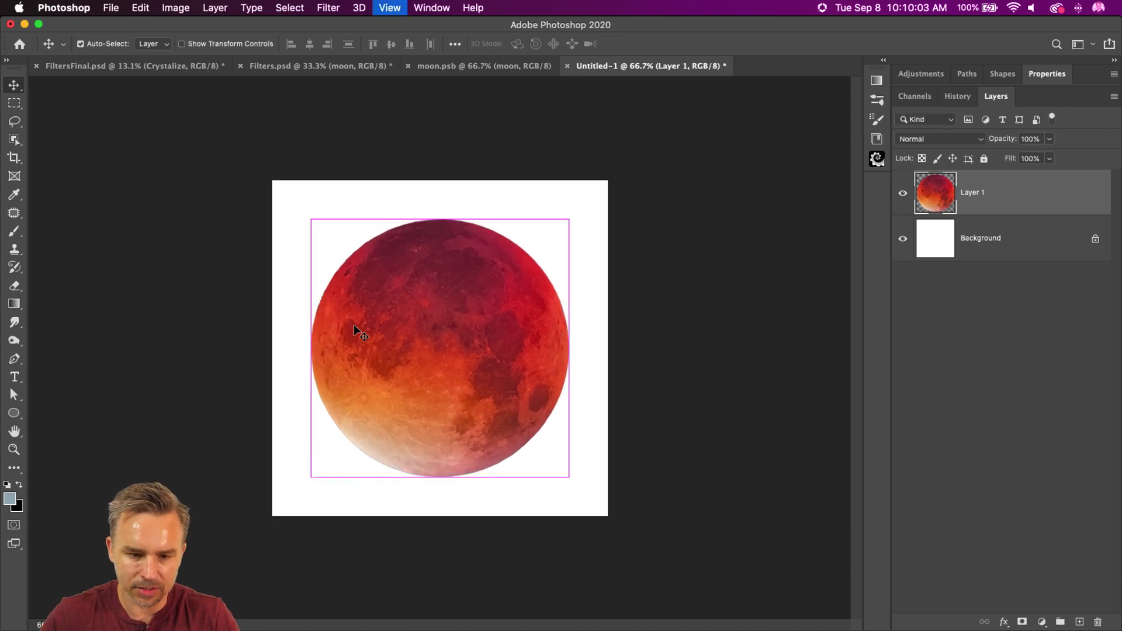
{"action": "key", "text": "super+minus"}
{"action": "key", "text": "super+minus"}
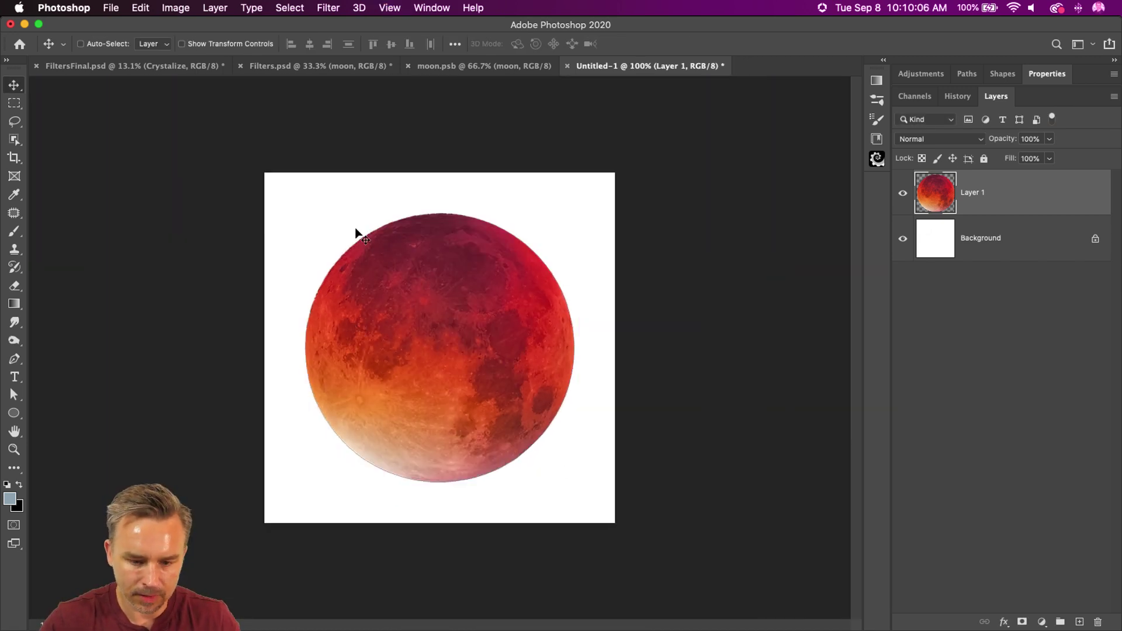
Rotate the moon layer 180 degrees and apply the transformation
{"action": "key", "text": "super+t"}
{"action": "left_click_drag", "start_coordinate": [290, 191], "coordinate": [594, 466]}
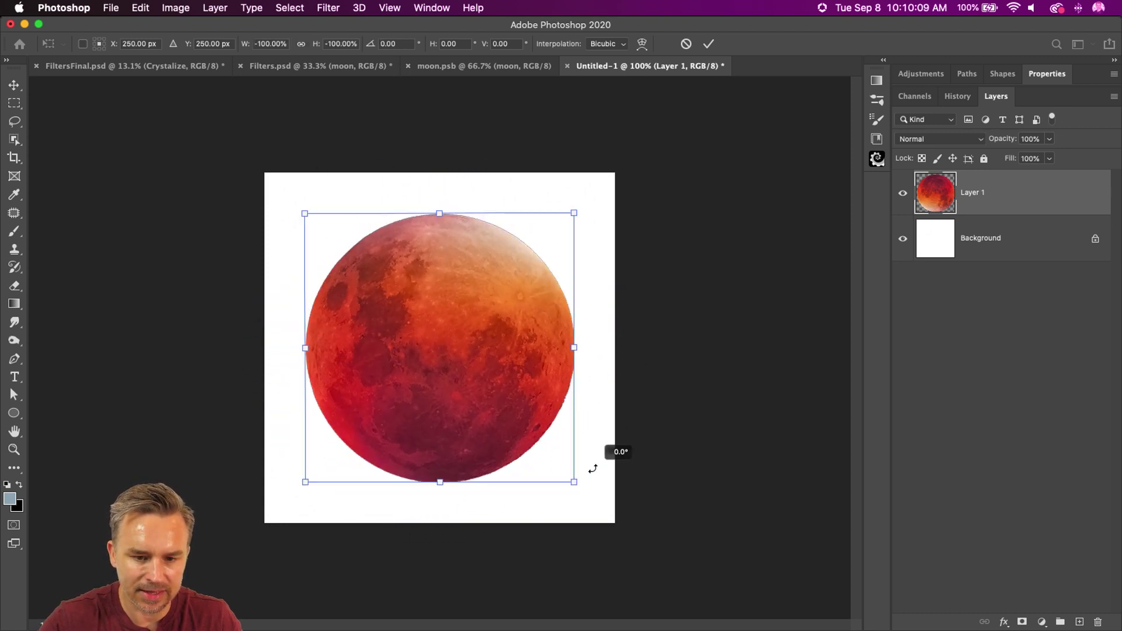
{"action": "key", "text": "Return"}
Duplicate the moon layer and hide the lower copy
{"action": "left_click", "coordinate": [251, 8]}
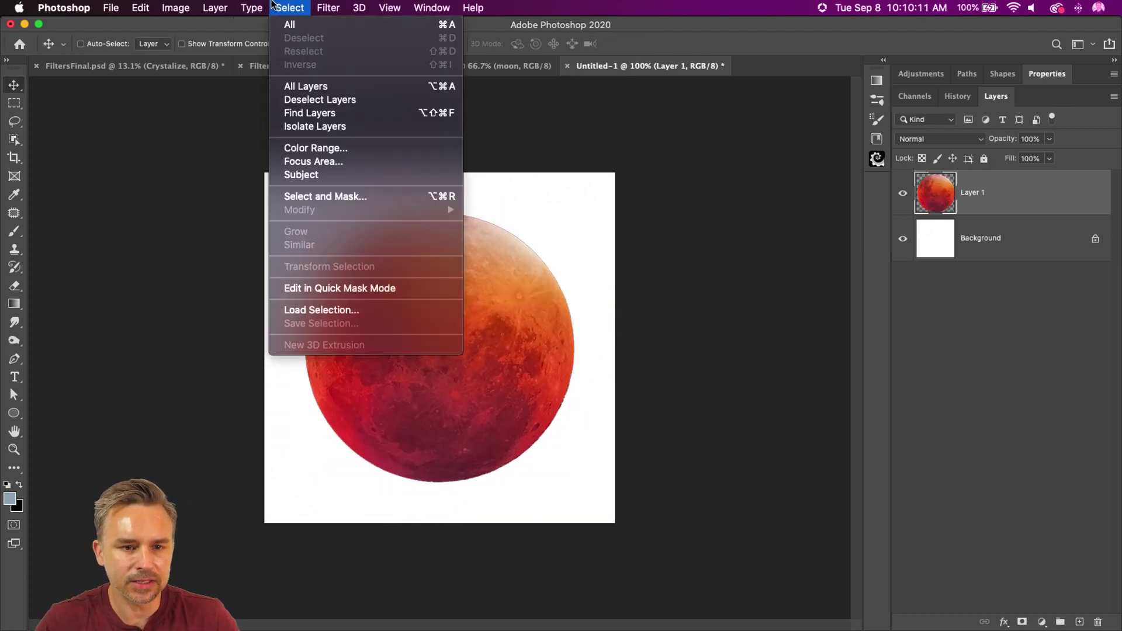
{"action": "left_click", "coordinate": [289, 8]}
{"action": "key", "text": "super+j"}
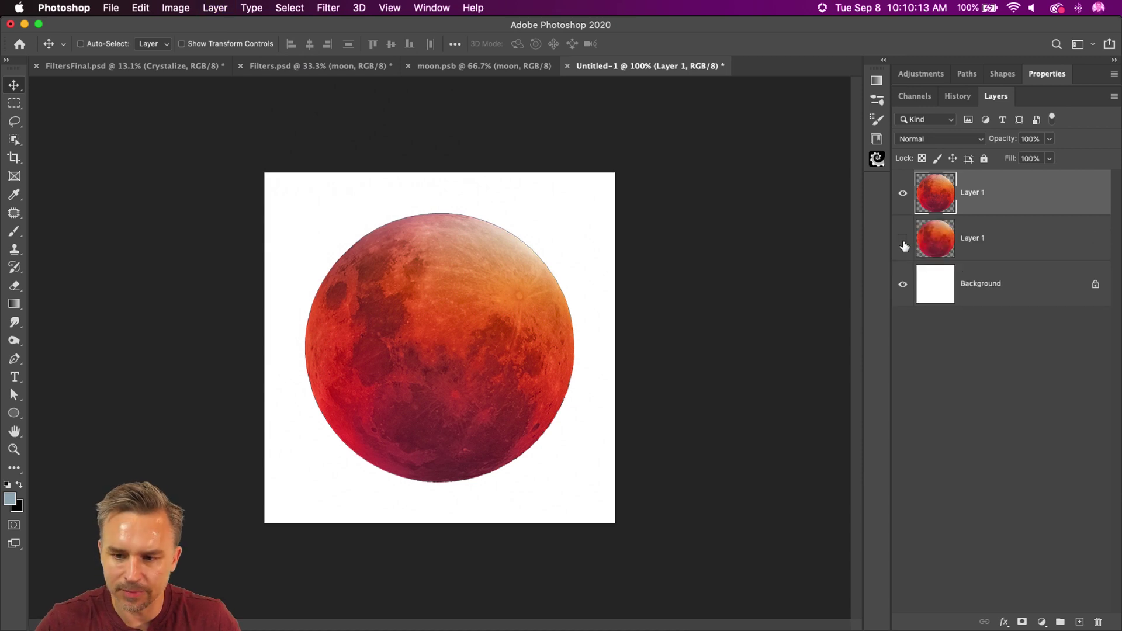
Open the Stylize Wind filter for the upper moon copy and move its preview to the moon's left edge
{"action": "left_click", "coordinate": [336, 8]}
{"action": "mouse_move", "coordinate": [335, 228]}
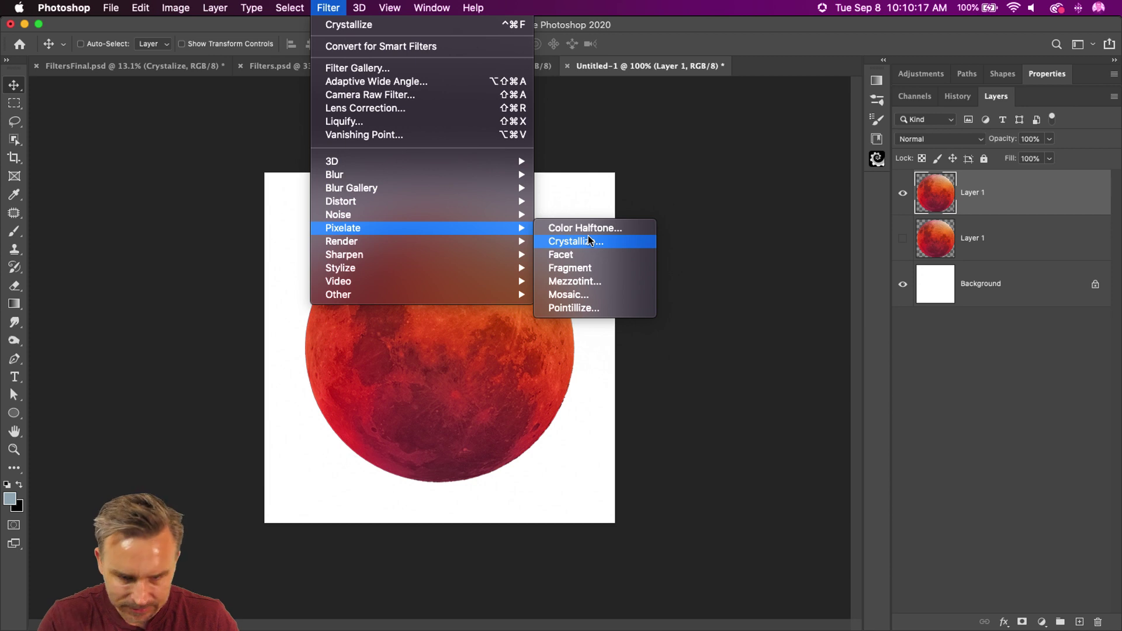
{"action": "mouse_move", "coordinate": [339, 270]}
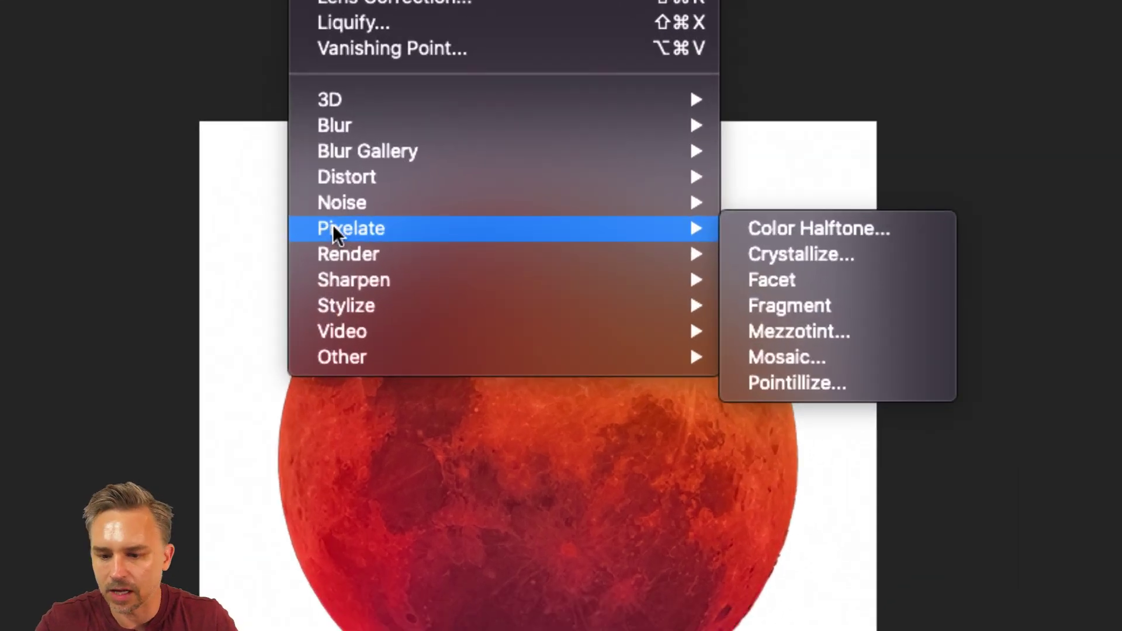
{"action": "mouse_move", "coordinate": [364, 311]}
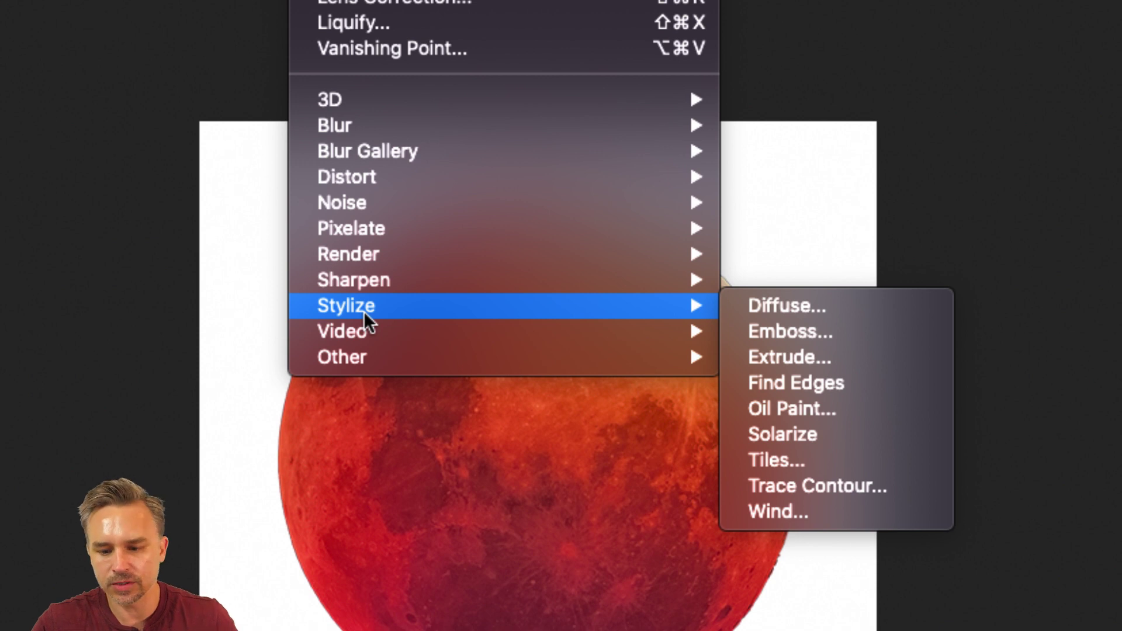
{"action": "left_click", "coordinate": [786, 510]}
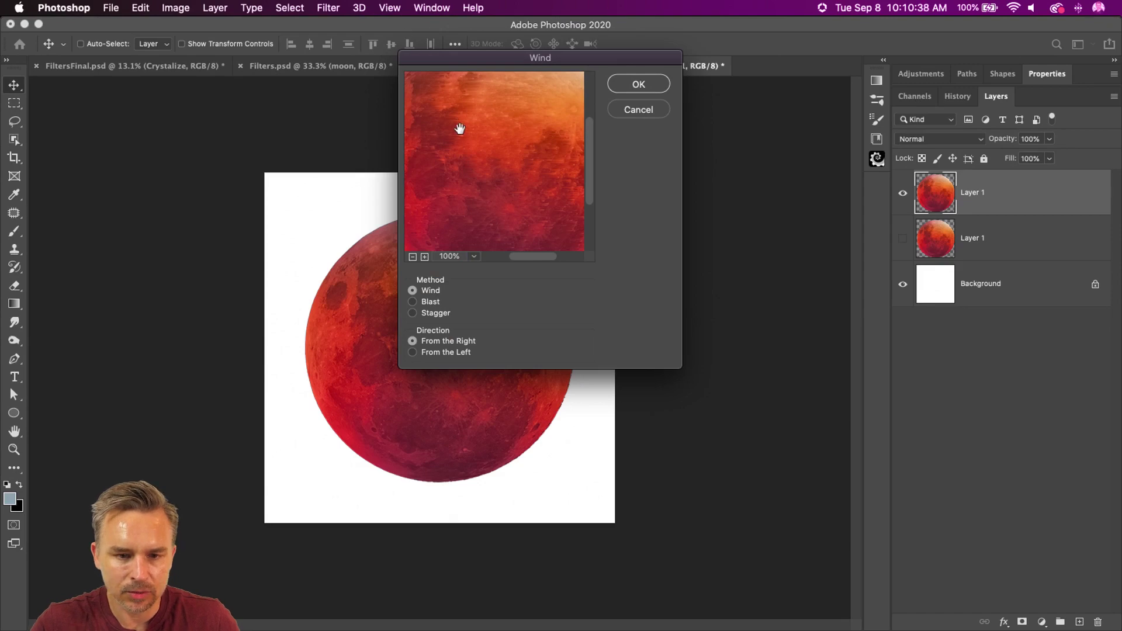
{"action": "left_click_drag", "start_coordinate": [460, 129], "coordinate": [662, 209]}
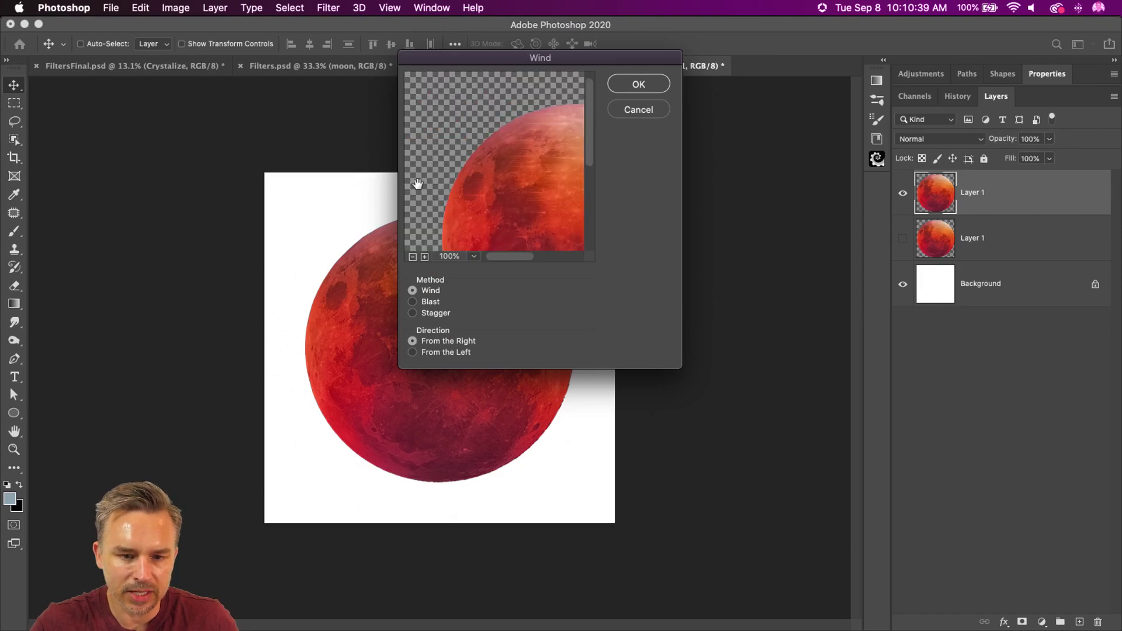
{"action": "left_click_drag", "start_coordinate": [444, 58], "coordinate": [615, 153]}
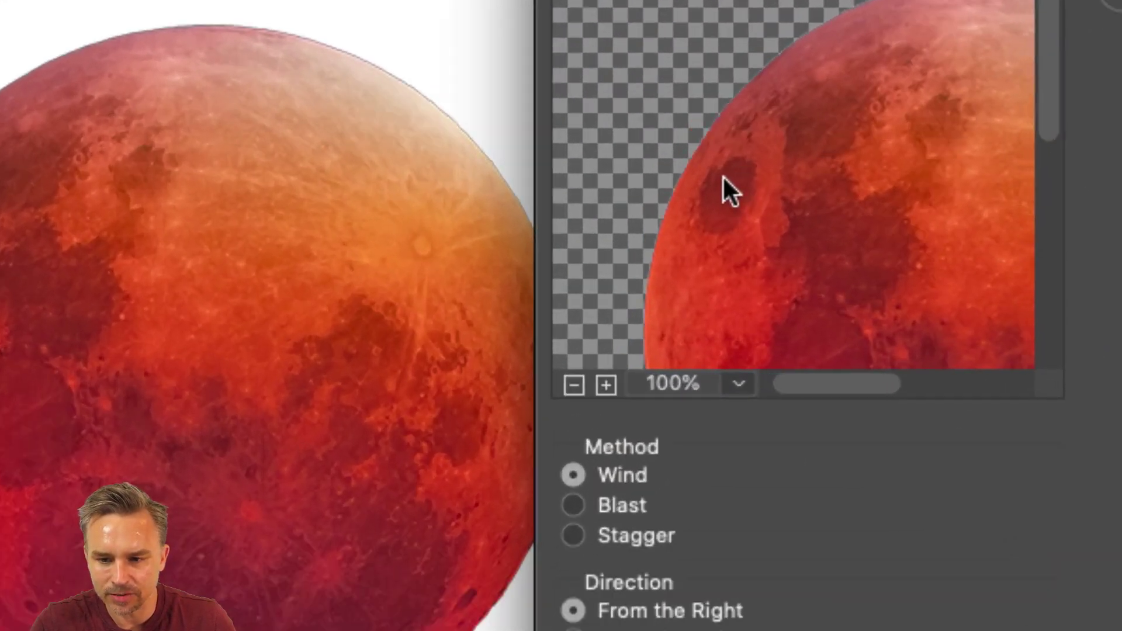
{"action": "left_click_drag", "start_coordinate": [633, 275], "coordinate": [600, 238]}
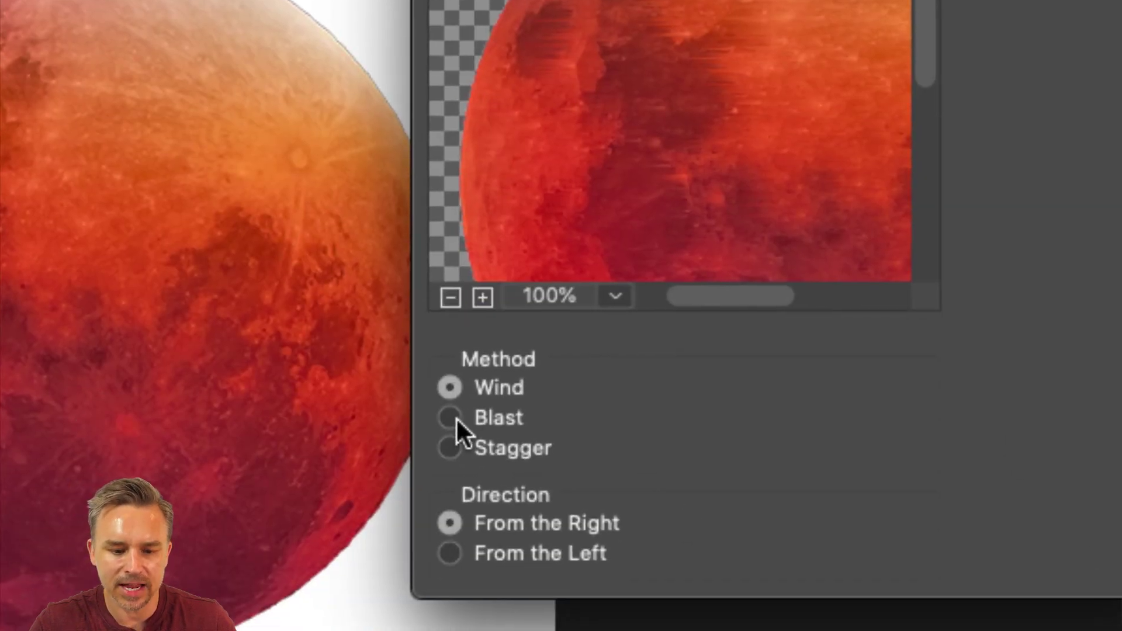
Compare the Wind, Blast and Stagger methods in the preview and choose Blast
{"action": "left_click", "coordinate": [450, 416]}
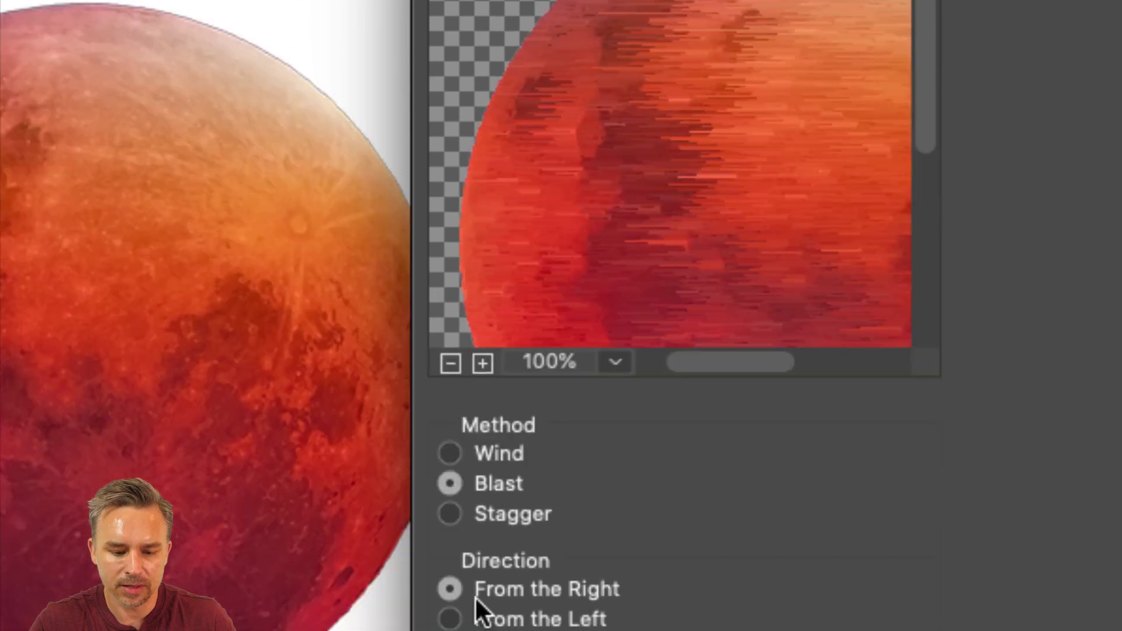
{"action": "left_click", "coordinate": [448, 516]}
{"action": "left_click", "coordinate": [450, 483]}
{"action": "left_click", "coordinate": [450, 456]}
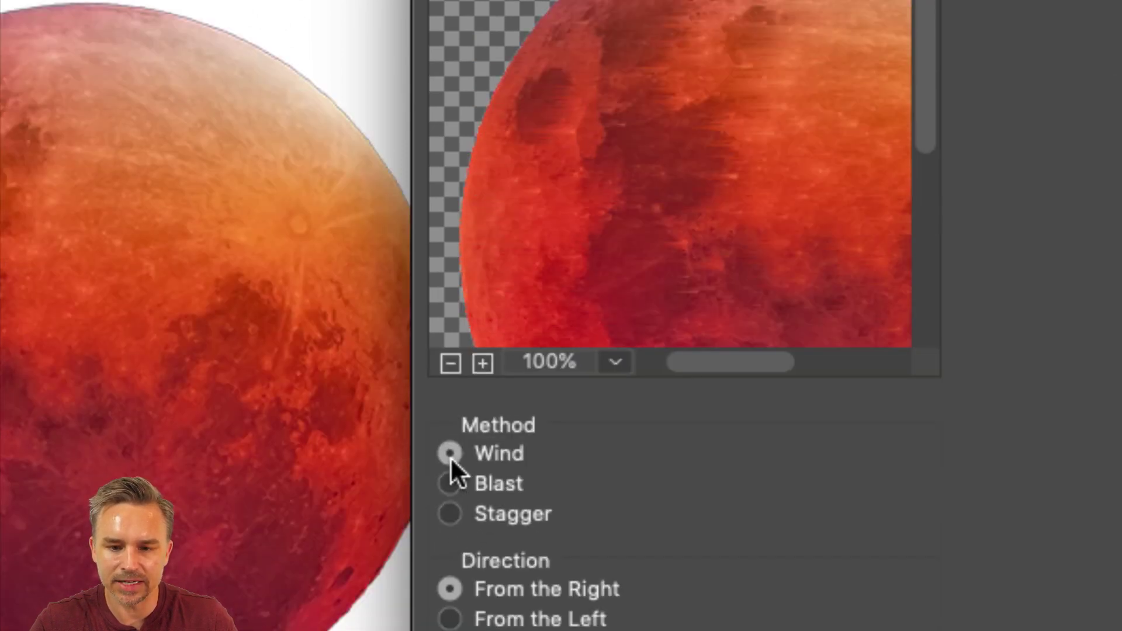
{"action": "left_click", "coordinate": [451, 485]}
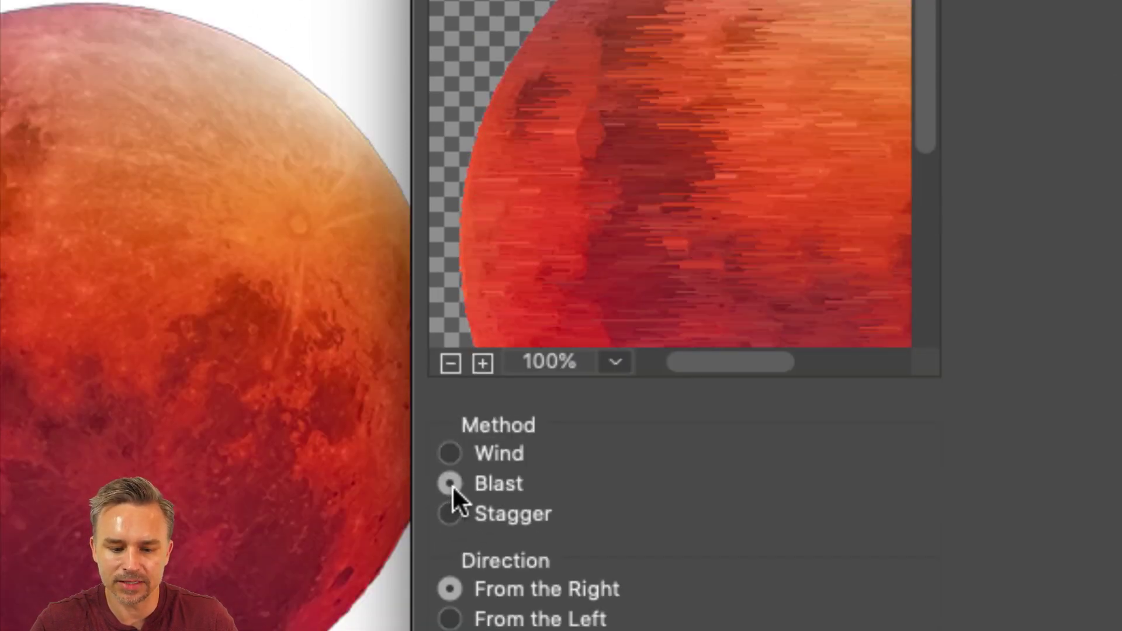
Set the wind direction to From the Left, check the moon's edges in the preview, and apply the filter
{"action": "left_click", "coordinate": [448, 618]}
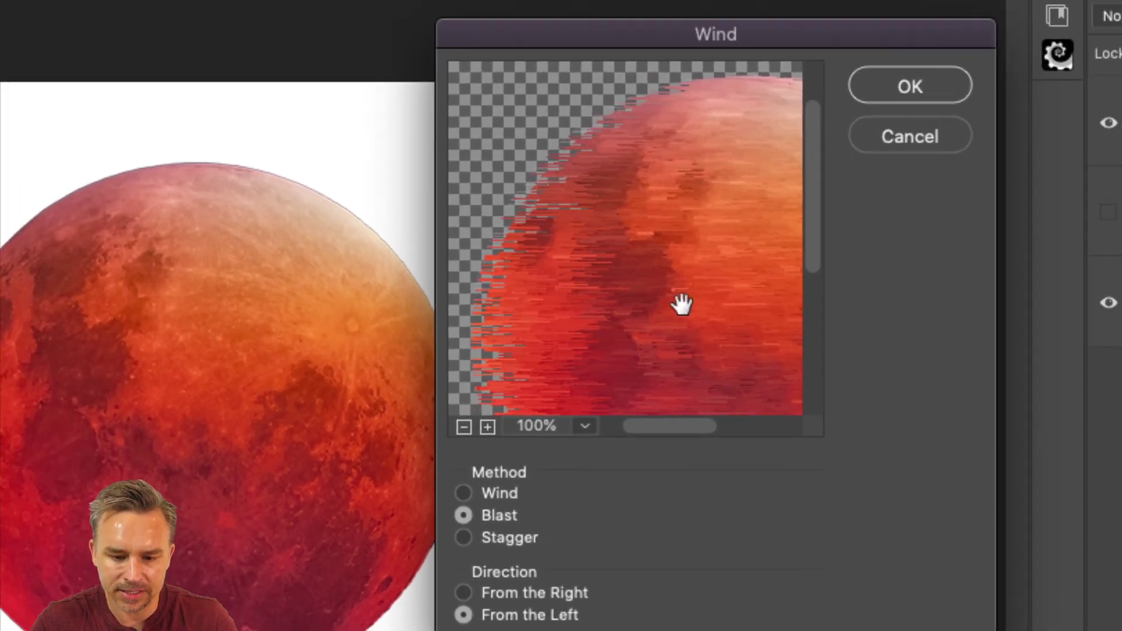
{"action": "left_click_drag", "start_coordinate": [681, 303], "coordinate": [424, 296]}
{"action": "left_click_drag", "start_coordinate": [602, 280], "coordinate": [807, 205]}
{"action": "left_click_drag", "start_coordinate": [454, 269], "coordinate": [576, 256]}
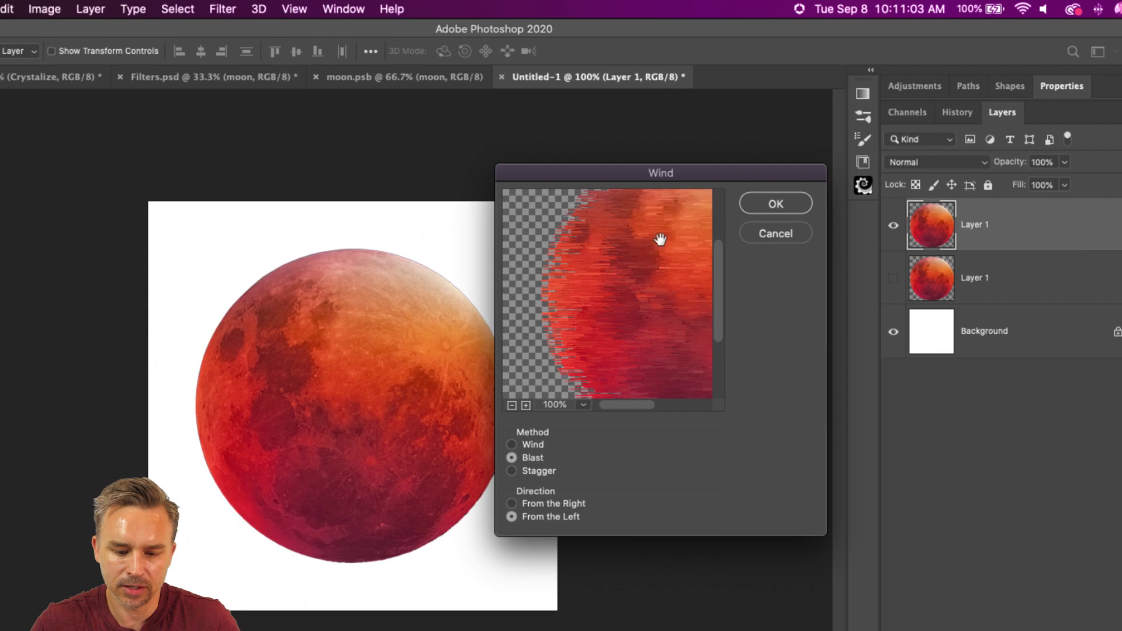
{"action": "left_click", "coordinate": [792, 203]}
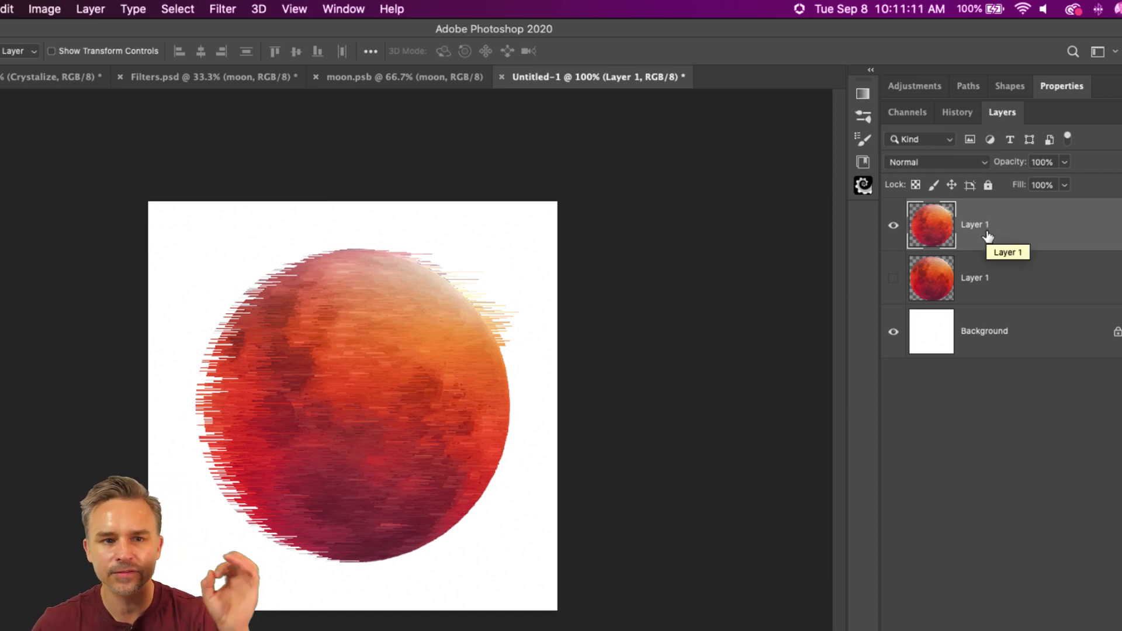
Duplicate the unfiltered moon layer, then hide the Wind-filtered layer and show the new copy
{"action": "key", "text": "super+j"}
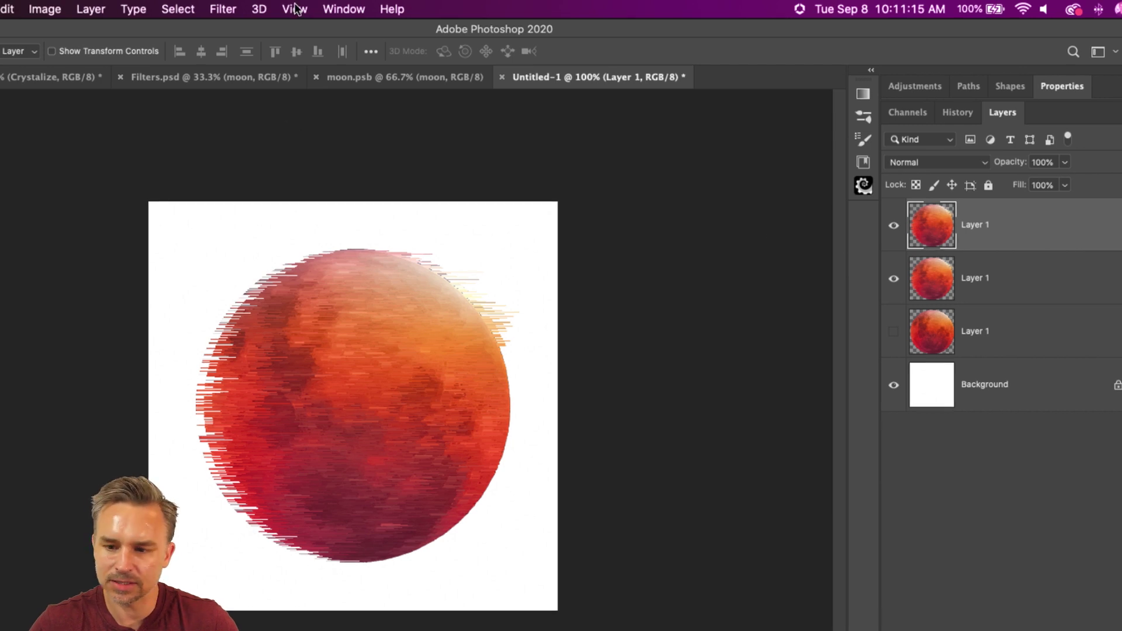
{"action": "key", "text": "super+z"}
{"action": "left_click_drag", "start_coordinate": [932, 283], "coordinate": [895, 288]}
{"action": "left_click", "coordinate": [893, 225]}
{"action": "left_click", "coordinate": [891, 282]}
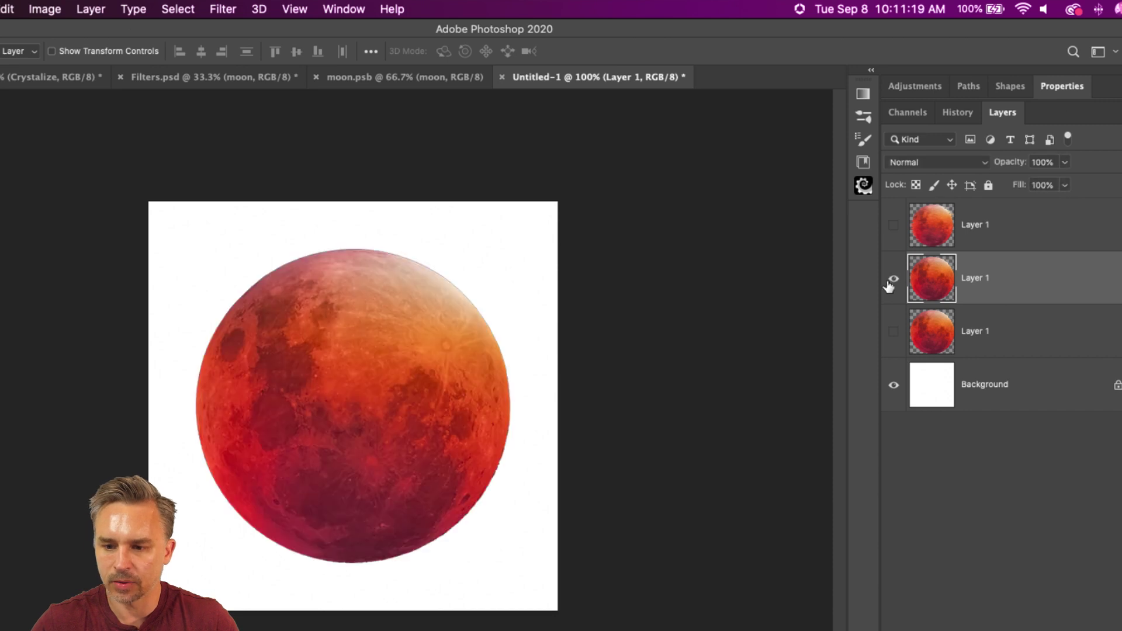
{"action": "left_click", "coordinate": [259, 9]}
{"action": "mouse_move", "coordinate": [322, 7]}
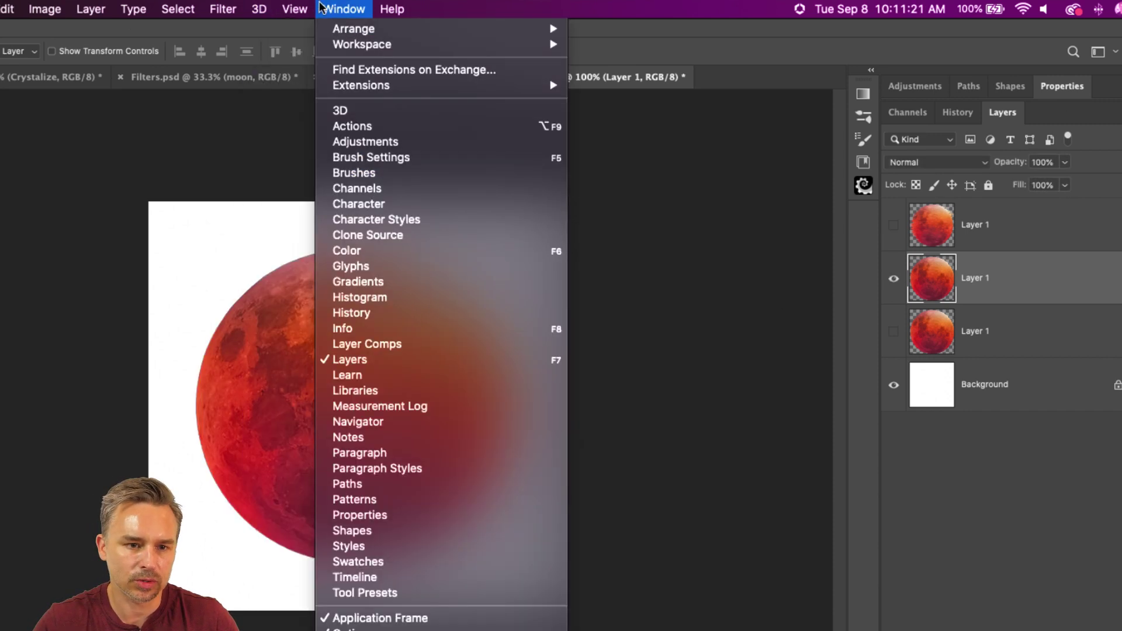
{"action": "mouse_move", "coordinate": [223, 8]}
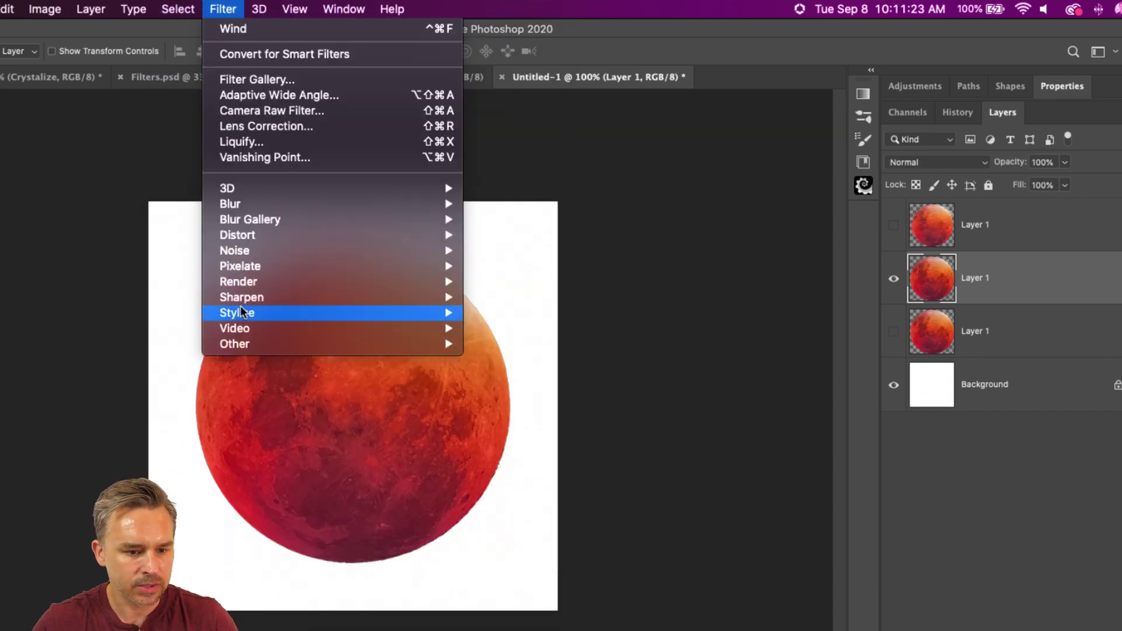
{"action": "mouse_move", "coordinate": [243, 312]}
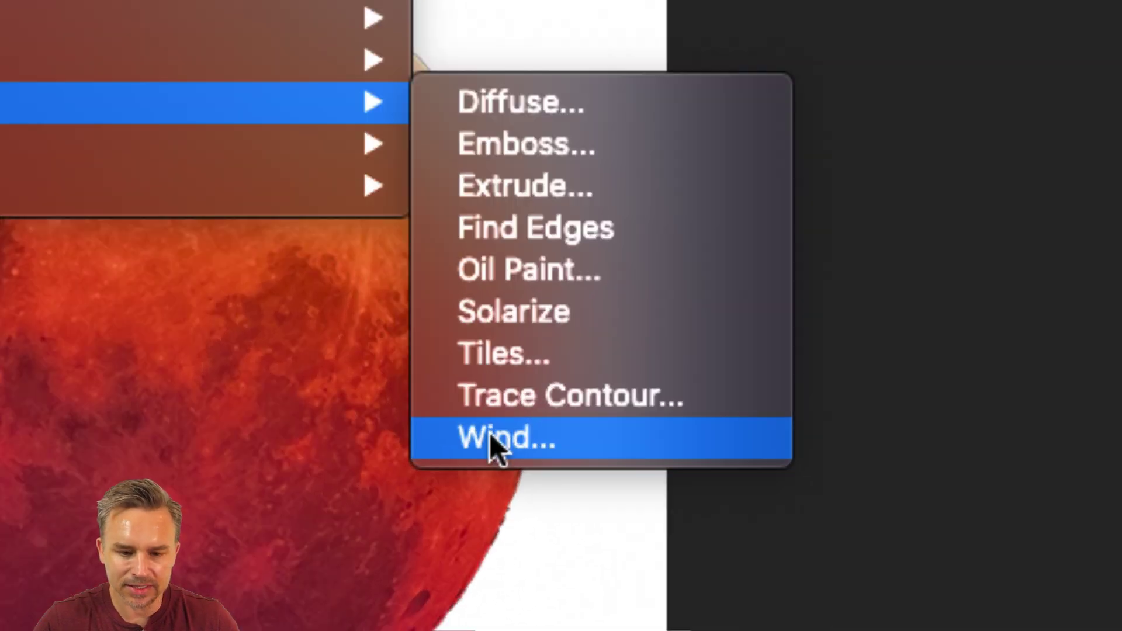
{"action": "left_click", "coordinate": [494, 438]}
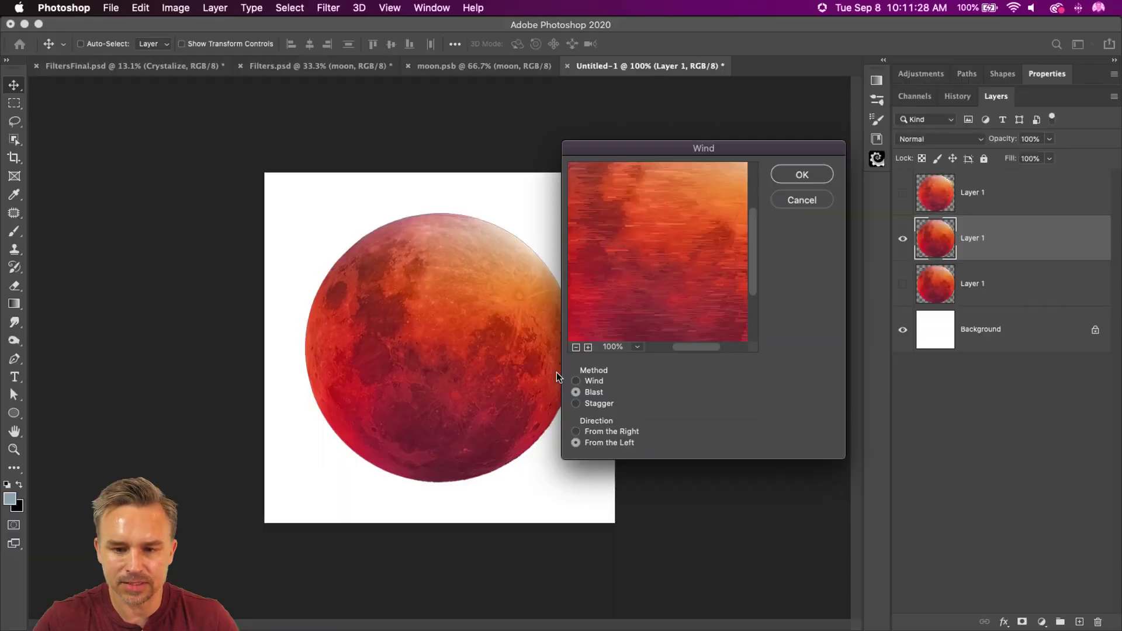
{"action": "left_click_drag", "start_coordinate": [668, 205], "coordinate": [751, 230]}
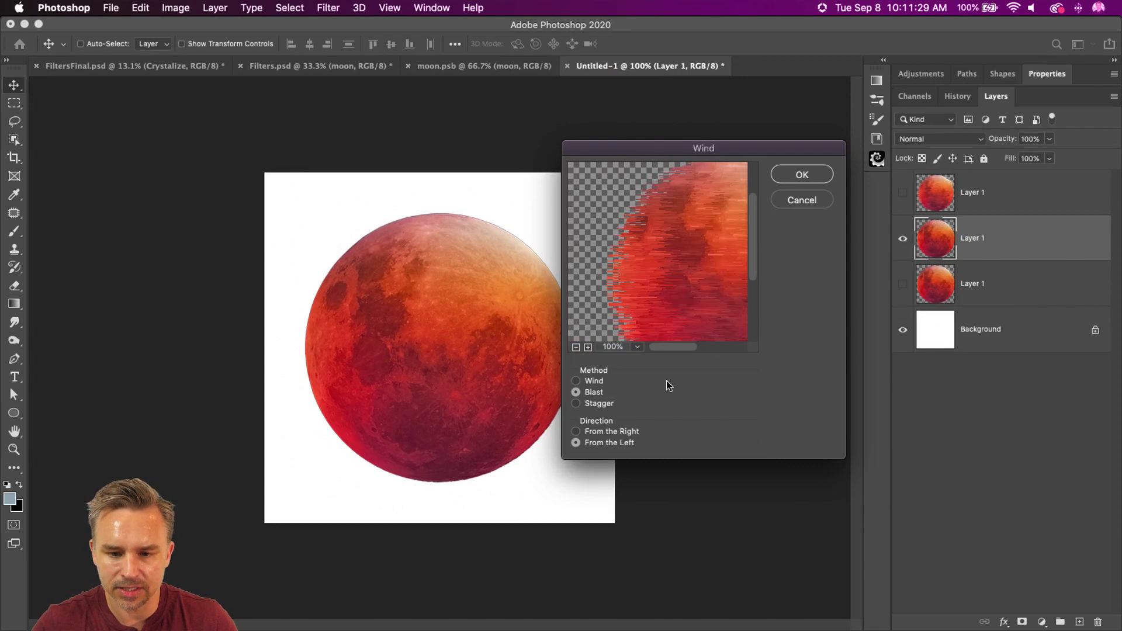
{"action": "left_click", "coordinate": [792, 202]}
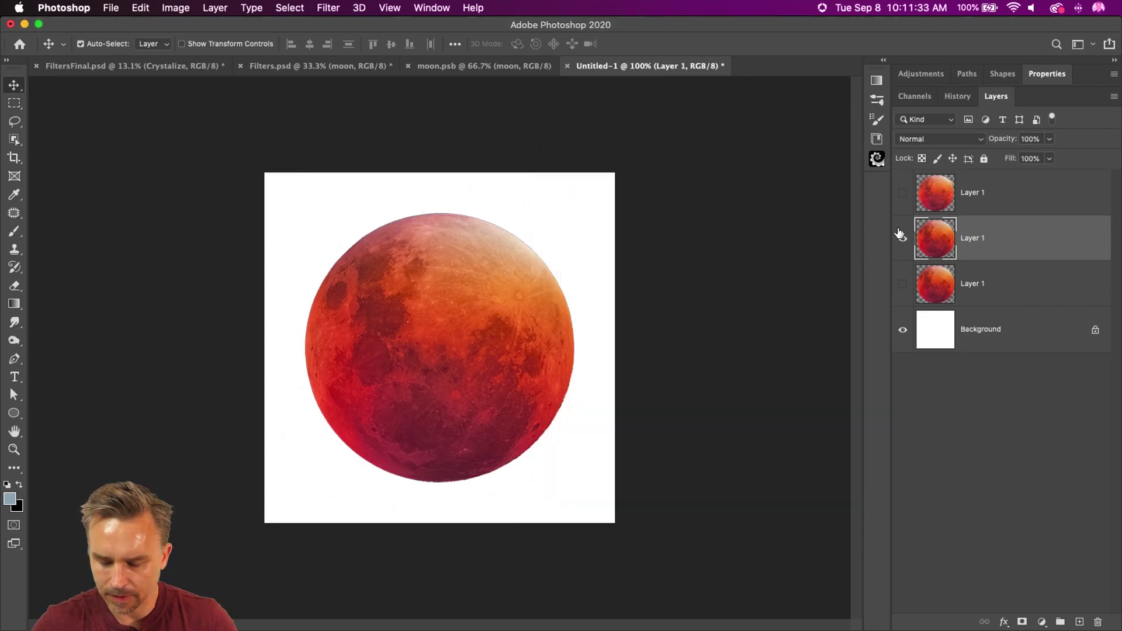
Open the Stylize Wind filter for the unfiltered middle moon copy and move its preview to the moon's left edge
{"action": "left_click", "coordinate": [290, 8]}
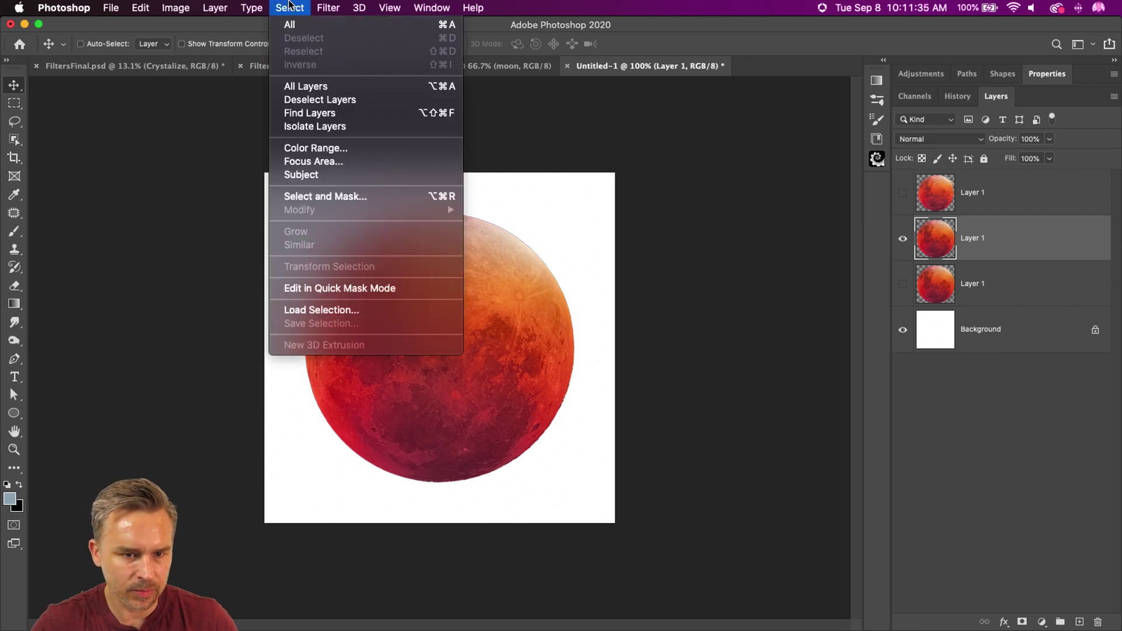
{"action": "mouse_move", "coordinate": [328, 8]}
{"action": "mouse_move", "coordinate": [367, 247]}
{"action": "mouse_move", "coordinate": [368, 268]}
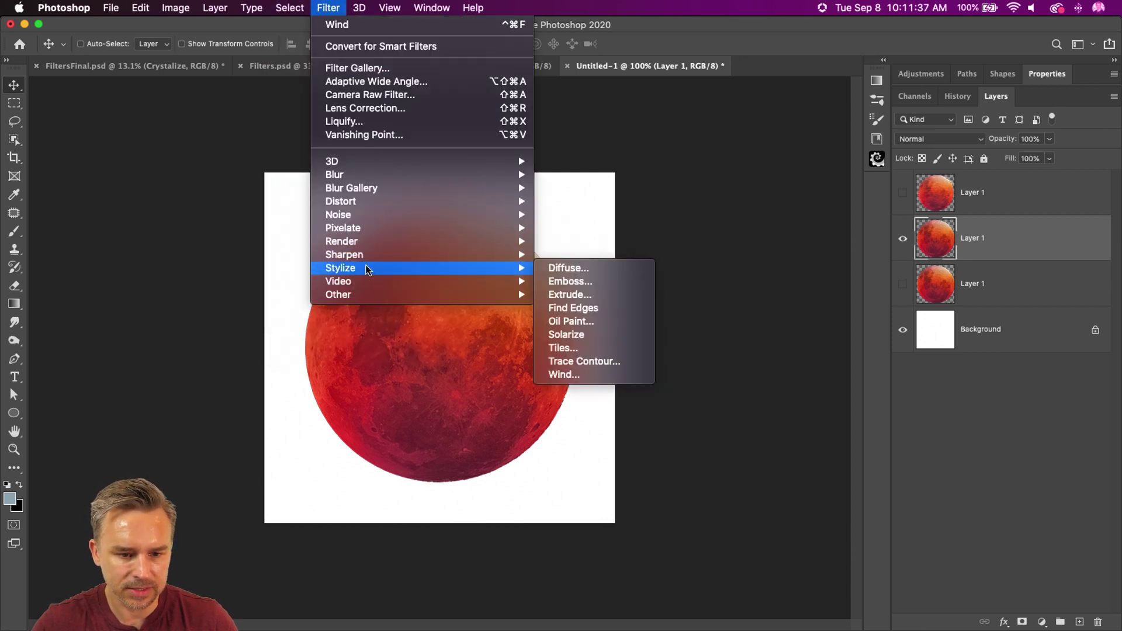
{"action": "left_click", "coordinate": [584, 377]}
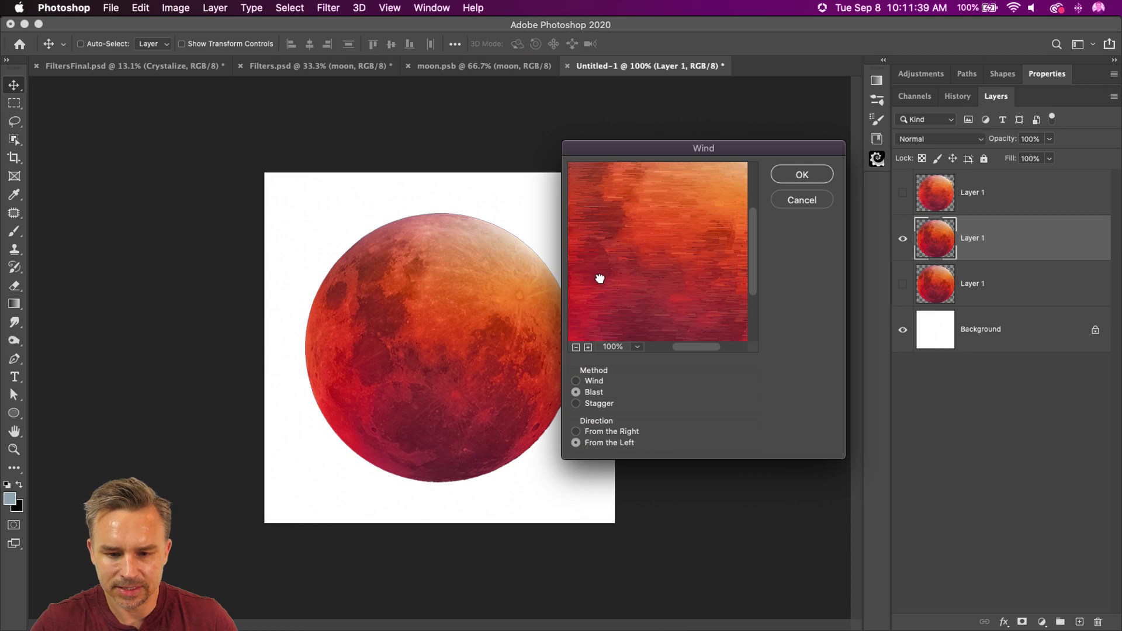
{"action": "left_click_drag", "start_coordinate": [600, 279], "coordinate": [680, 307]}
Compare the Wind filter's methods and directions in the preview, then try Blast with From the Left on the middle moon copy
{"action": "left_click", "coordinate": [576, 405]}
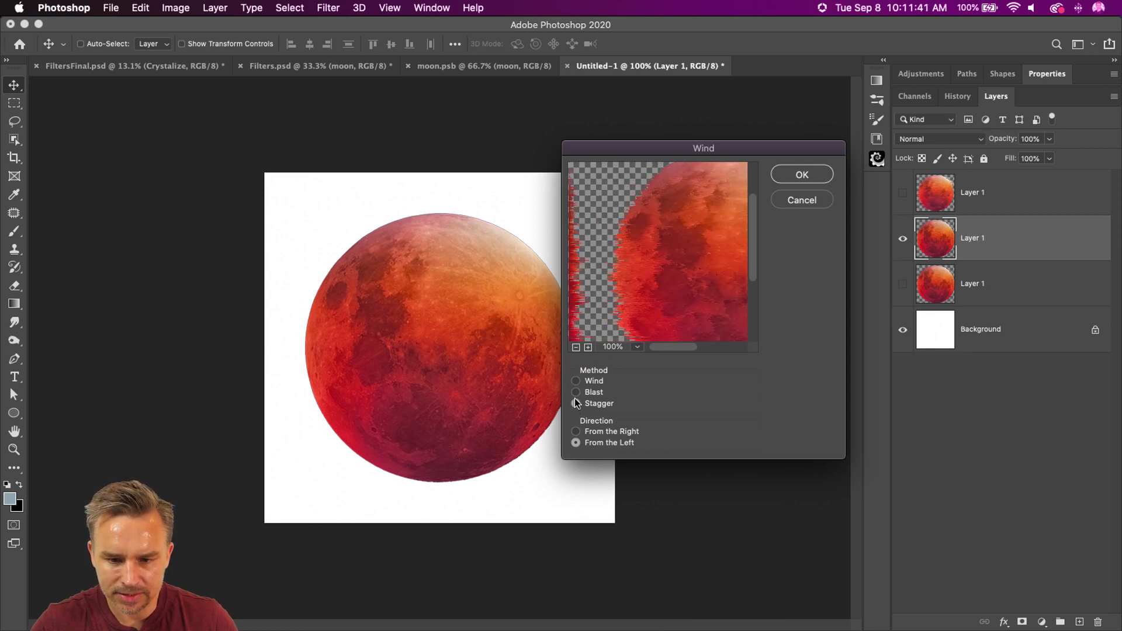
{"action": "left_click", "coordinate": [575, 393]}
{"action": "left_click", "coordinate": [575, 382]}
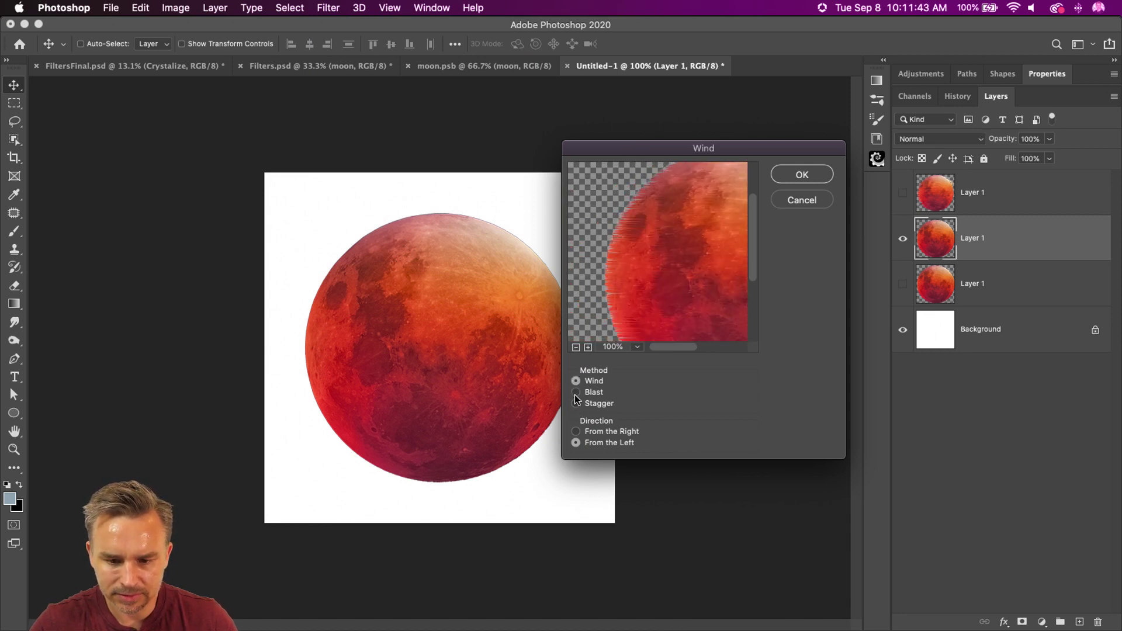
{"action": "left_click", "coordinate": [576, 393]}
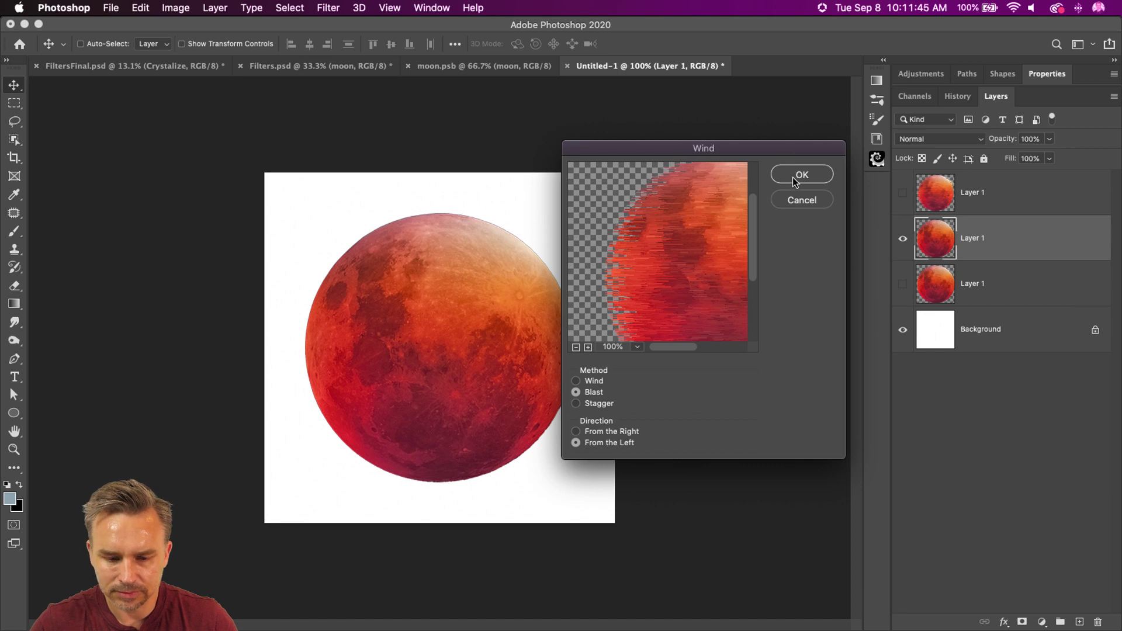
{"action": "left_click", "coordinate": [574, 431]}
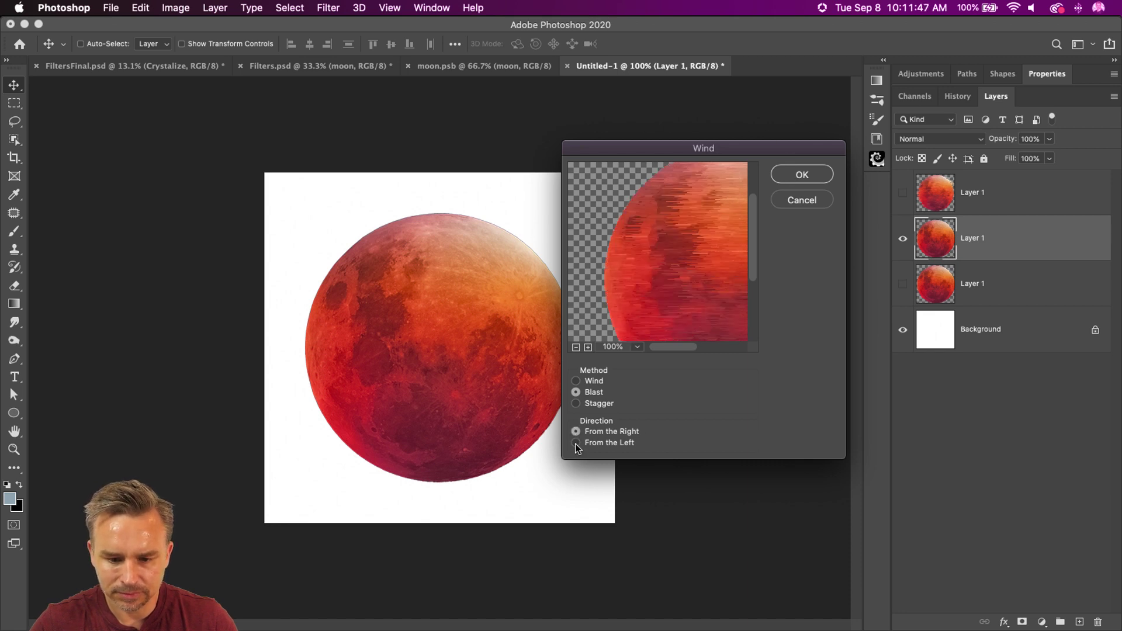
{"action": "left_click", "coordinate": [576, 444]}
{"action": "left_click", "coordinate": [801, 176]}
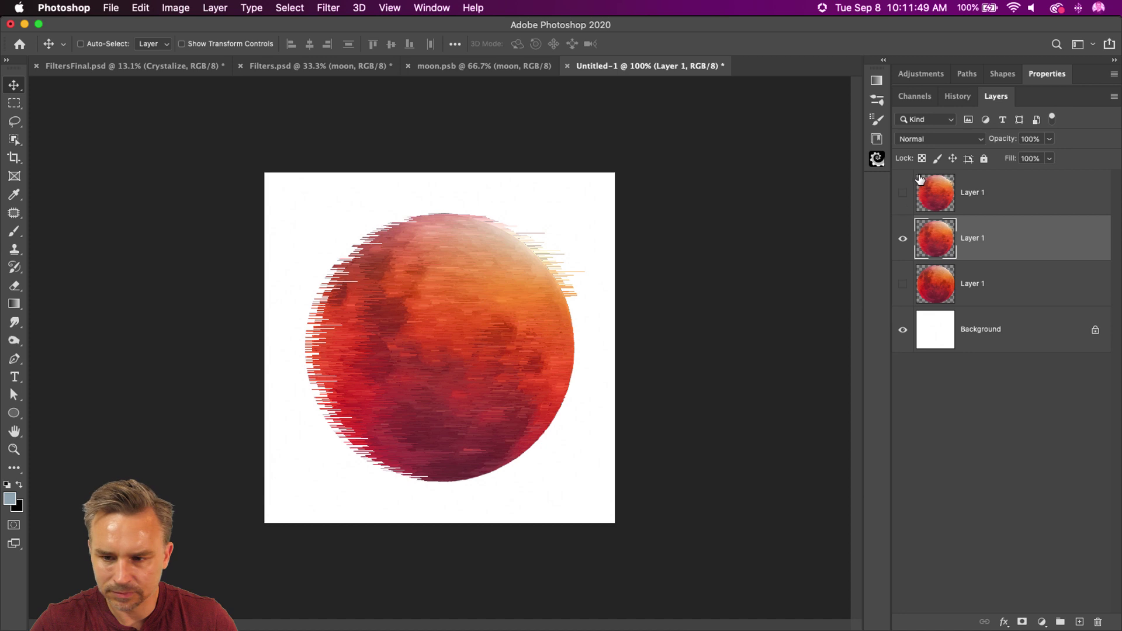
Toggle the top moon copy's visibility to compare it with the middle copy, and undo the middle copy's Wind filter
{"action": "left_click", "coordinate": [903, 193]}
{"action": "left_click", "coordinate": [903, 193]}
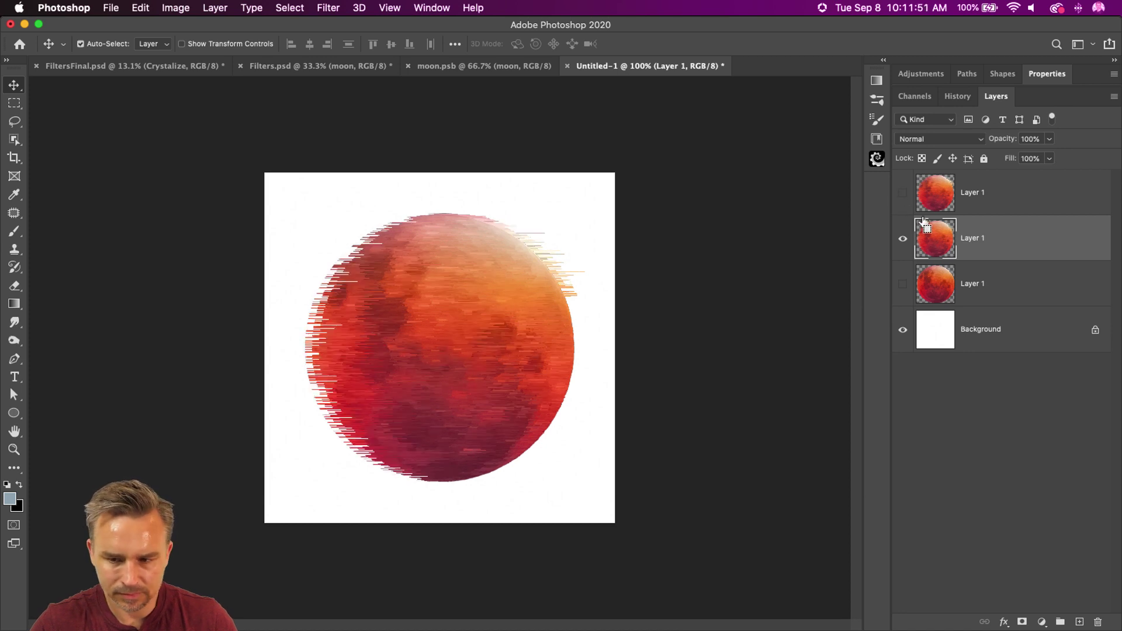
{"action": "key", "text": "super+z"}
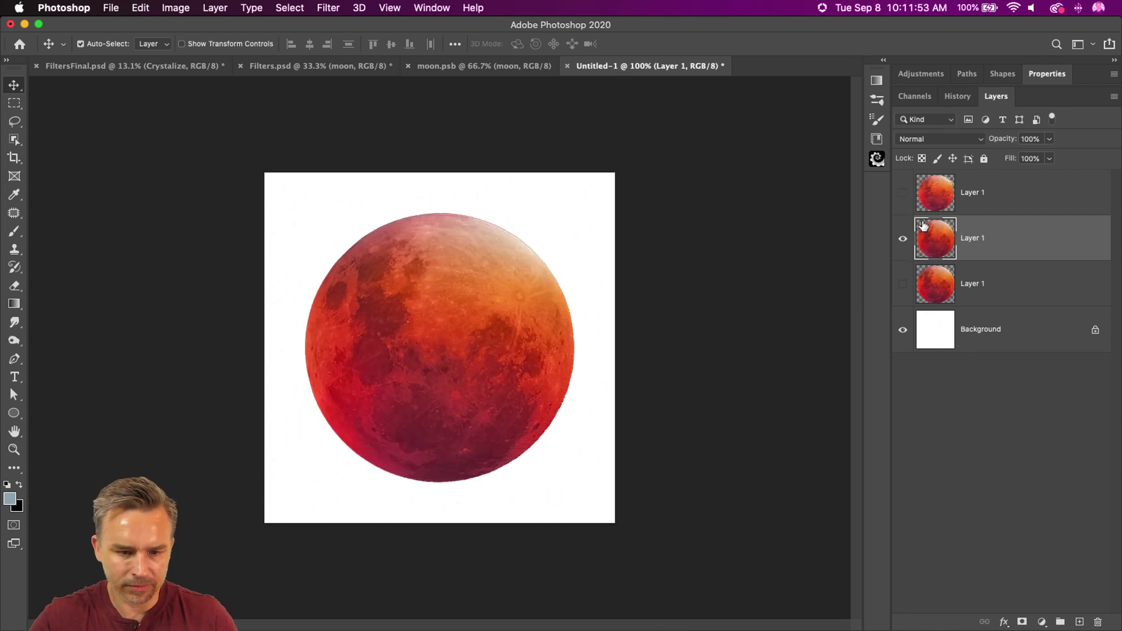
Rotate the middle moon copy about a quarter turn clockwise with Free Transform
{"action": "key", "text": "super+y"}
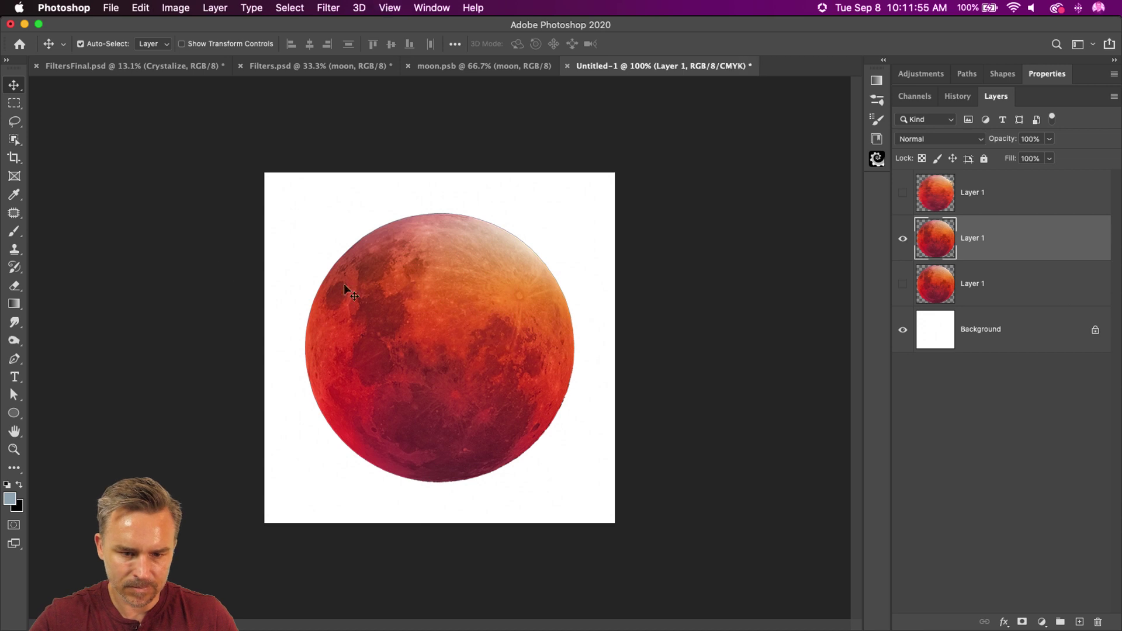
{"action": "key", "text": "super+t"}
{"action": "left_click_drag", "start_coordinate": [288, 196], "coordinate": [536, 241]}
{"action": "key", "text": "Return"}
Apply the Stylize Wind filter to the rotated moon copy with the Blast method and From the Left direction
{"action": "left_click", "coordinate": [329, 7]}
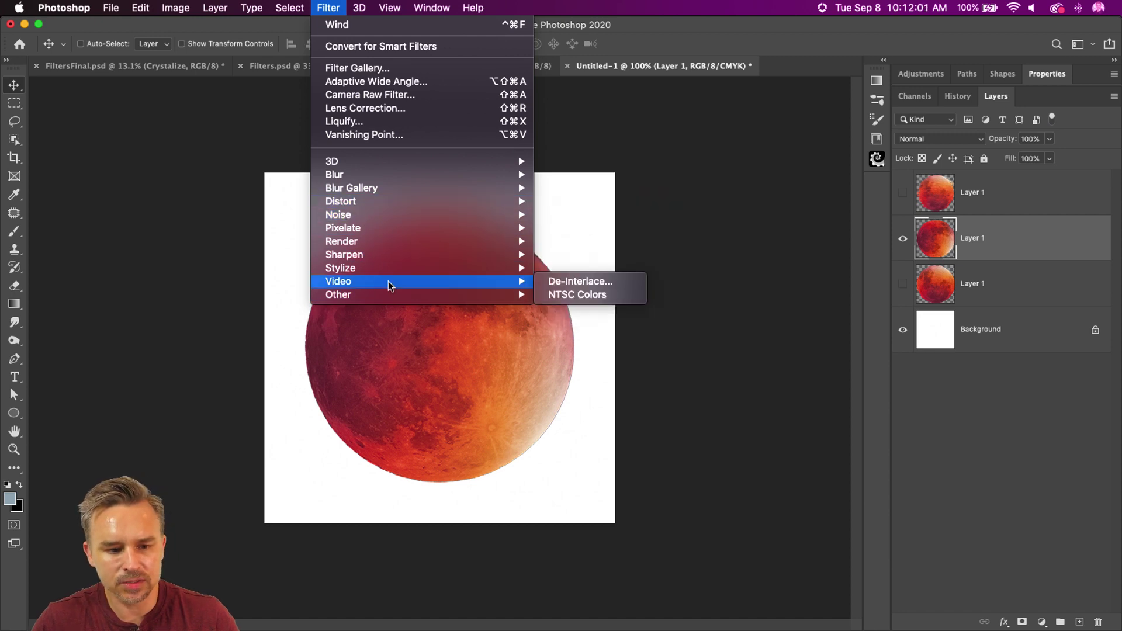
{"action": "mouse_move", "coordinate": [416, 270]}
{"action": "left_click", "coordinate": [576, 374]}
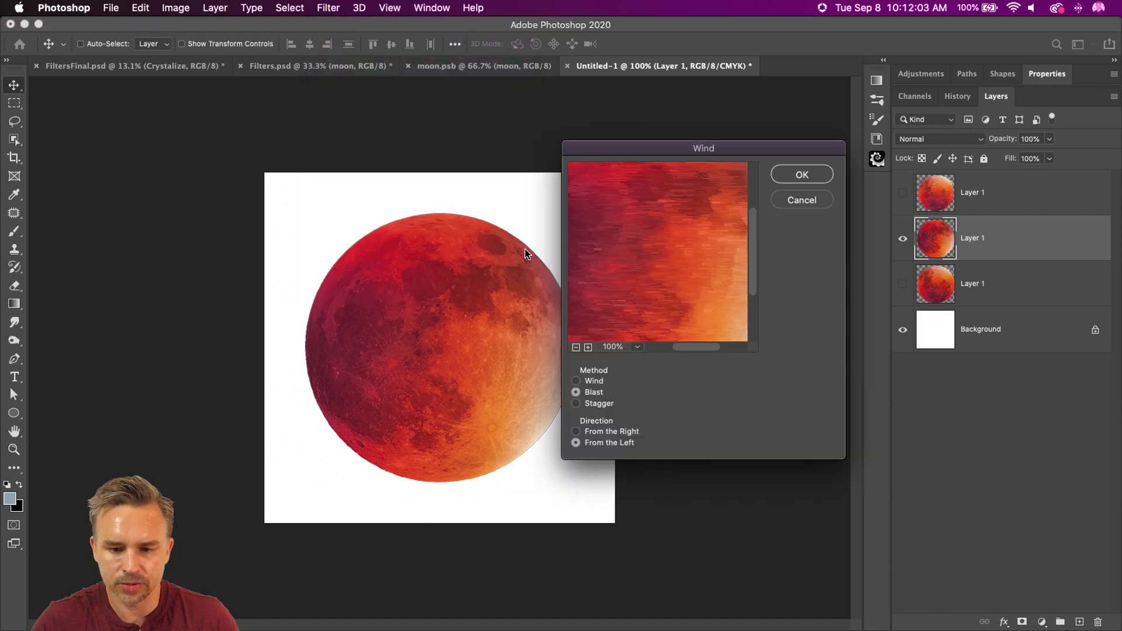
{"action": "left_click_drag", "start_coordinate": [611, 270], "coordinate": [756, 309]}
{"action": "left_click", "coordinate": [801, 174]}
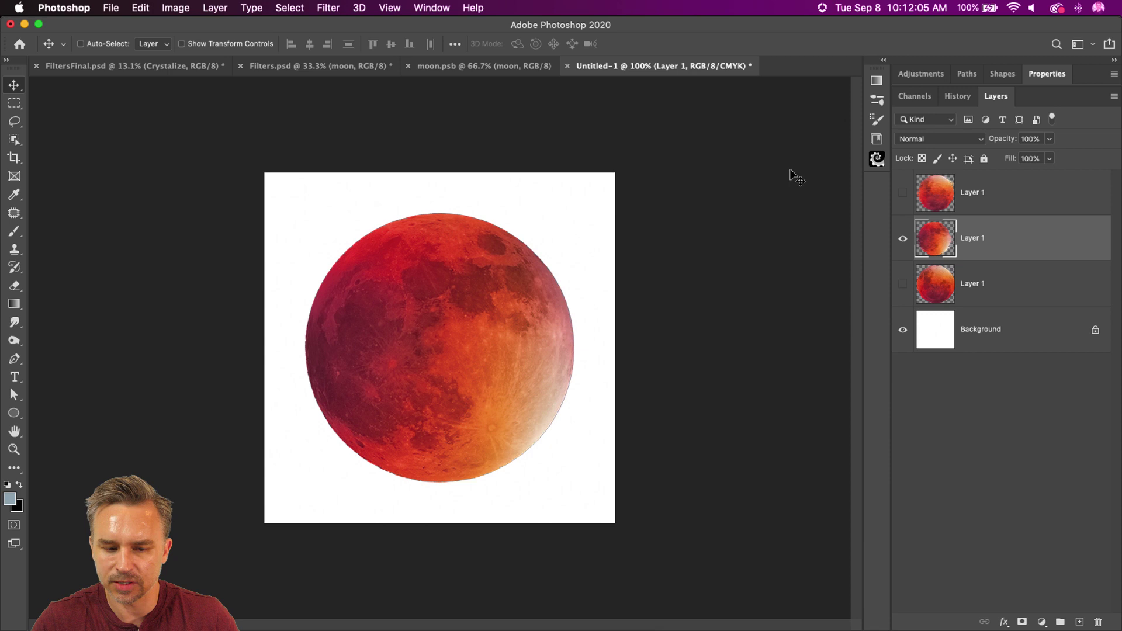
Add a layer mask to the rotated middle moon copy, with the bottom copy shown and the top copy hidden
{"action": "left_click", "coordinate": [903, 194]}
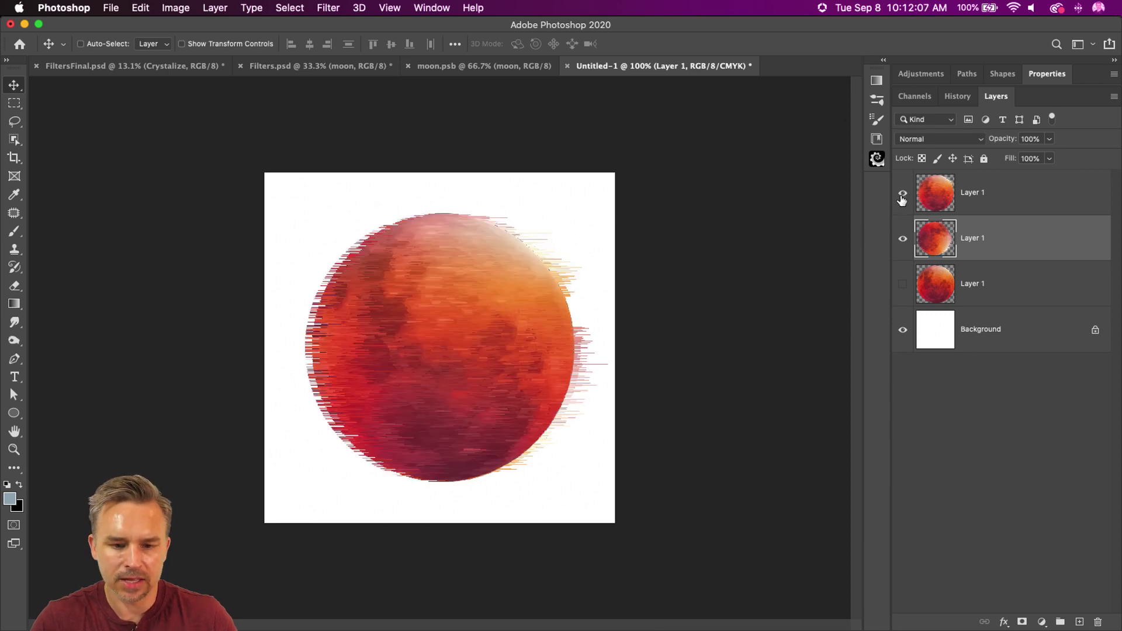
{"action": "left_click", "coordinate": [966, 192]}
{"action": "left_click", "coordinate": [947, 238]}
{"action": "left_click", "coordinate": [903, 285]}
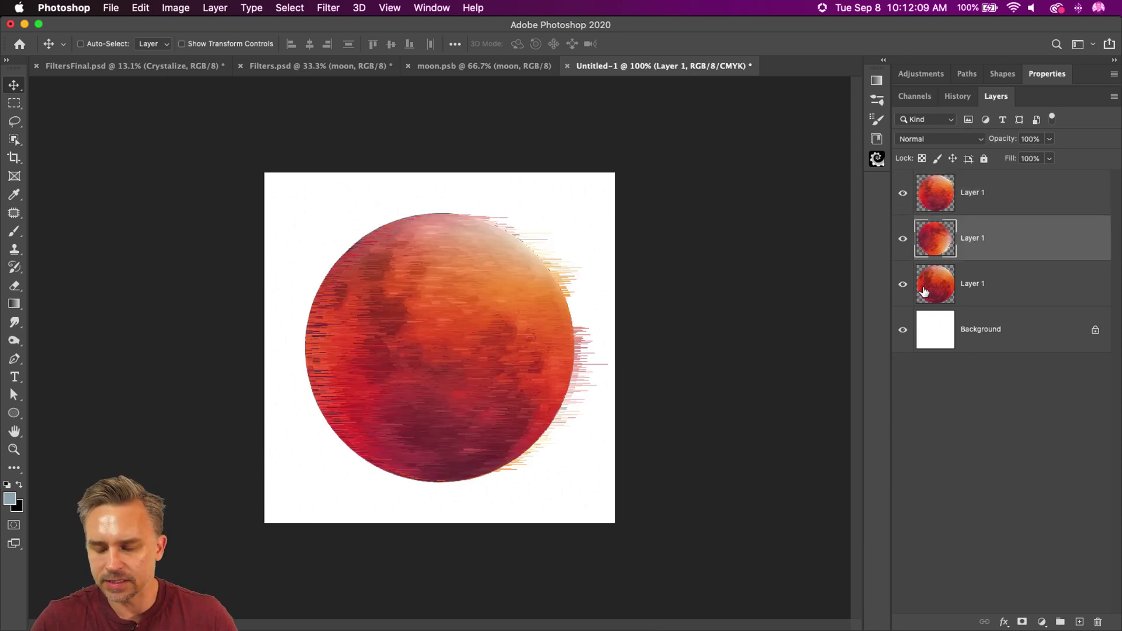
{"action": "left_click", "coordinate": [1022, 622]}
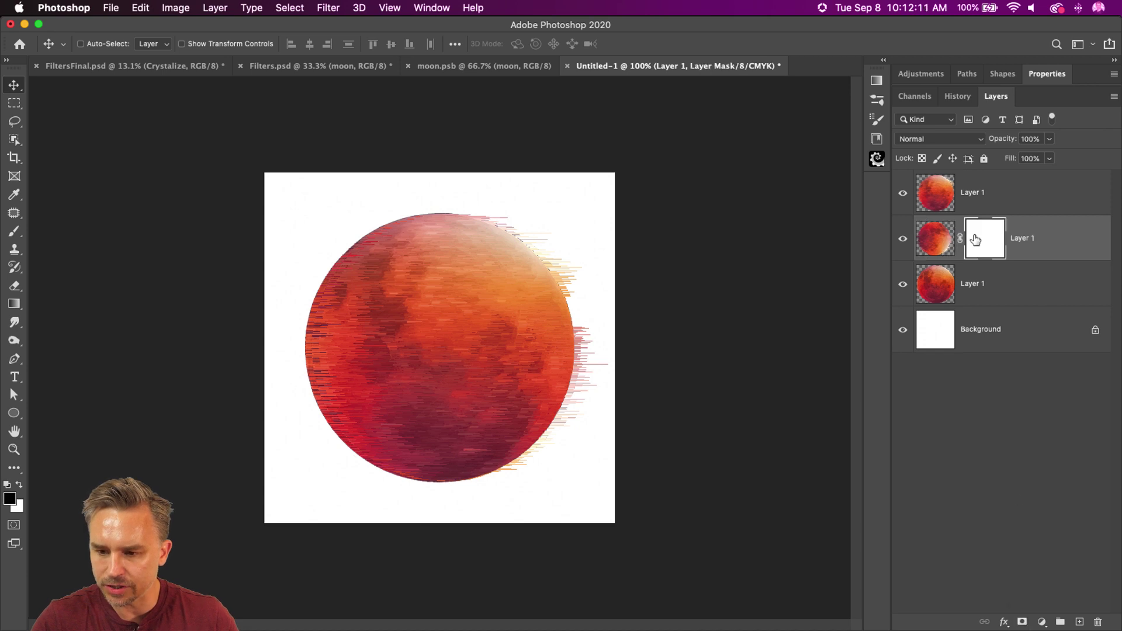
{"action": "left_click", "coordinate": [903, 193]}
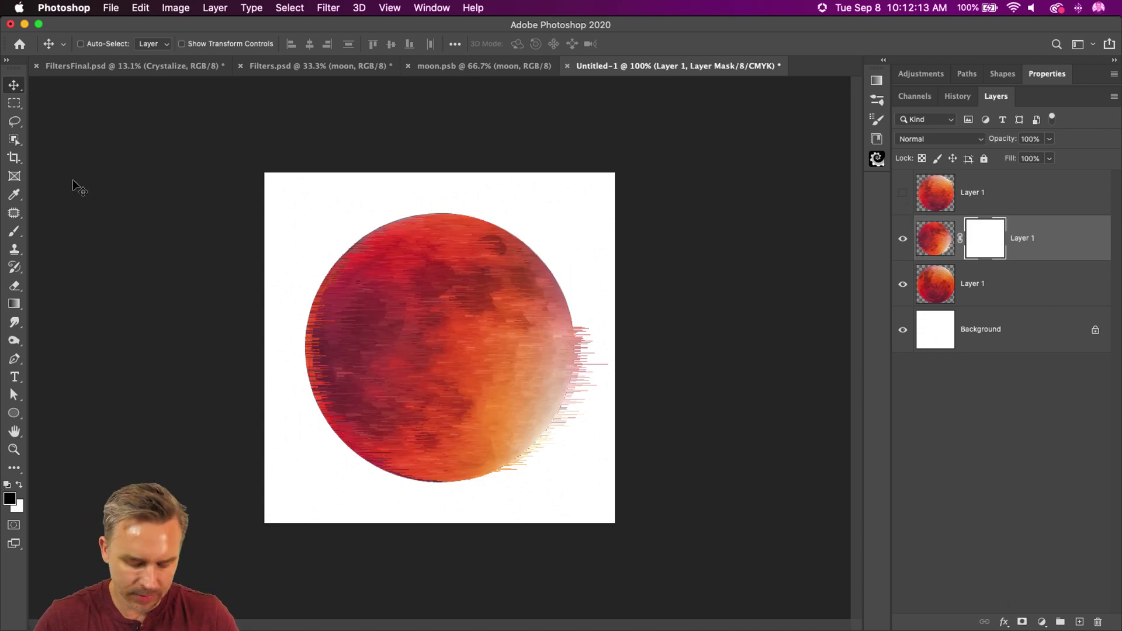
Paint black over the moon's right side on the middle copy's mask with a 200-pixel brush at 100% flow
{"action": "key", "text": "b"}
{"action": "key", "text": "bracketleft"}
{"action": "key", "text": "bracketleft"}
{"action": "key", "text": "bracketleft"}
{"action": "key", "text": "bracketleft"}
{"action": "key", "text": "bracketleft"}
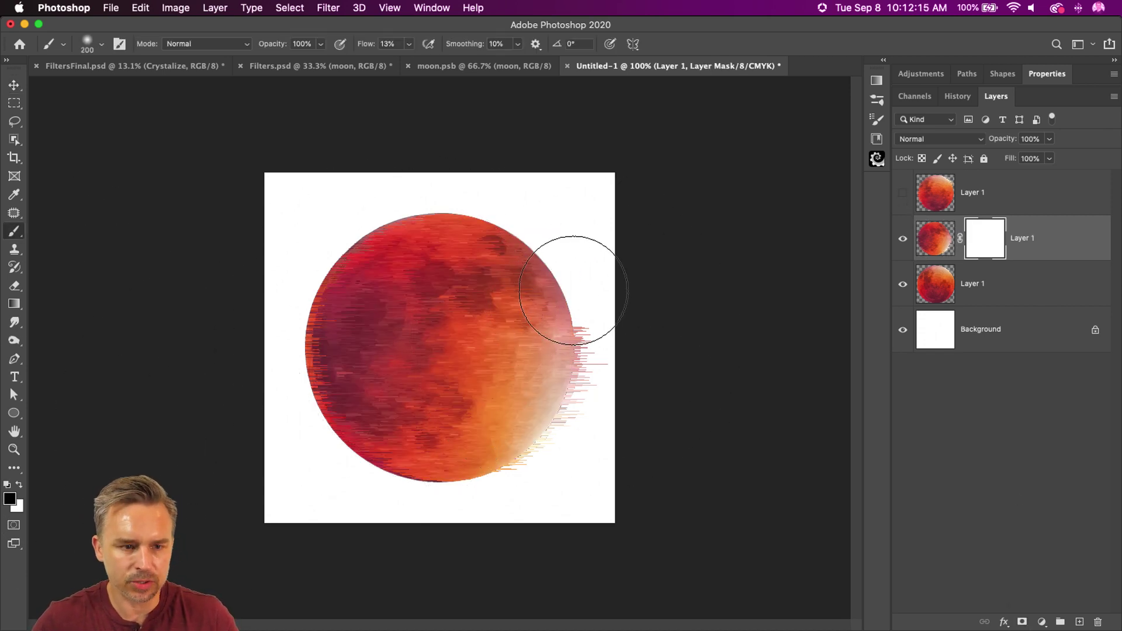
{"action": "left_click", "coordinate": [366, 44]}
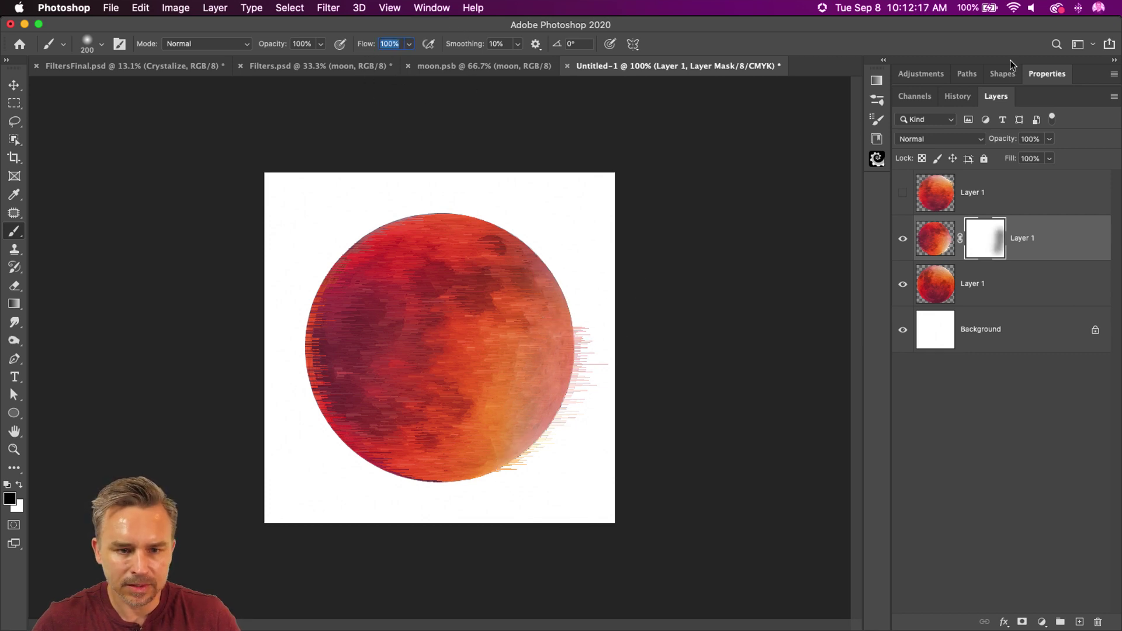
{"action": "type", "text": "100"}
{"action": "key", "text": "Return"}
{"action": "mouse_move", "coordinate": [514, 220]}
{"action": "left_mouse_down"}
{"action": "mouse_move", "coordinate": [566, 481]}
{"action": "mouse_move", "coordinate": [566, 259]}
{"action": "mouse_move", "coordinate": [526, 439]}
{"action": "left_mouse_up"}
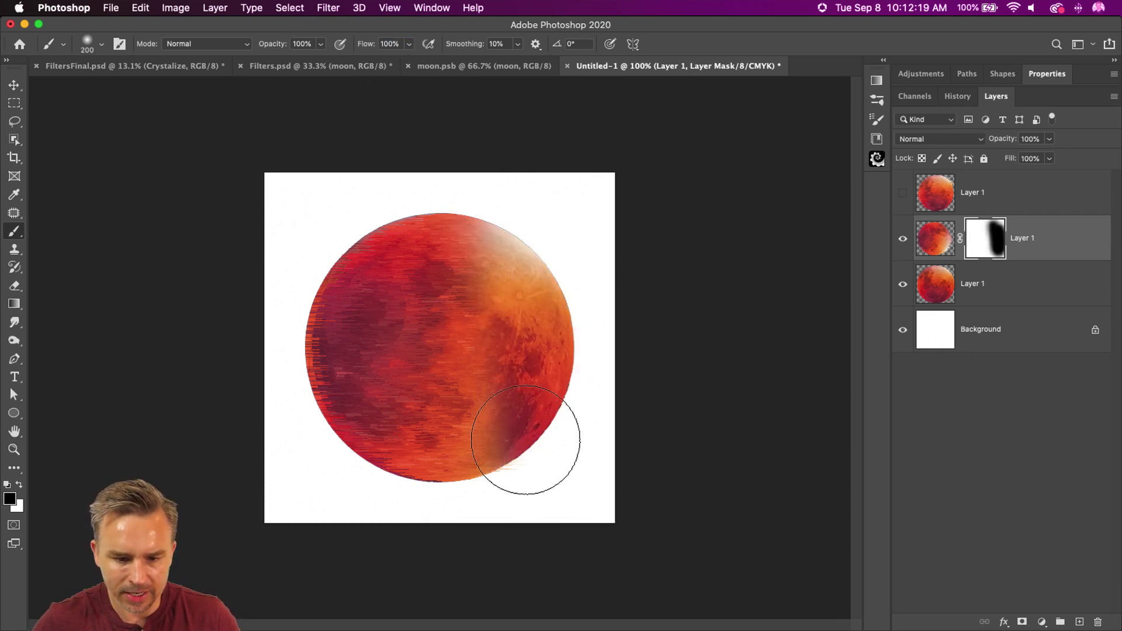
Extend the middle copy's masked area toward the moon's center using a 150-pixel brush
{"action": "key", "text": "bracketleft"}
{"action": "key", "text": "bracketleft"}
{"action": "mouse_move", "coordinate": [479, 311]}
{"action": "left_mouse_down"}
{"action": "mouse_move", "coordinate": [609, 514]}
{"action": "mouse_move", "coordinate": [463, 379]}
{"action": "mouse_move", "coordinate": [508, 510]}
{"action": "mouse_move", "coordinate": [466, 478]}
{"action": "mouse_move", "coordinate": [426, 501]}
{"action": "left_mouse_up"}
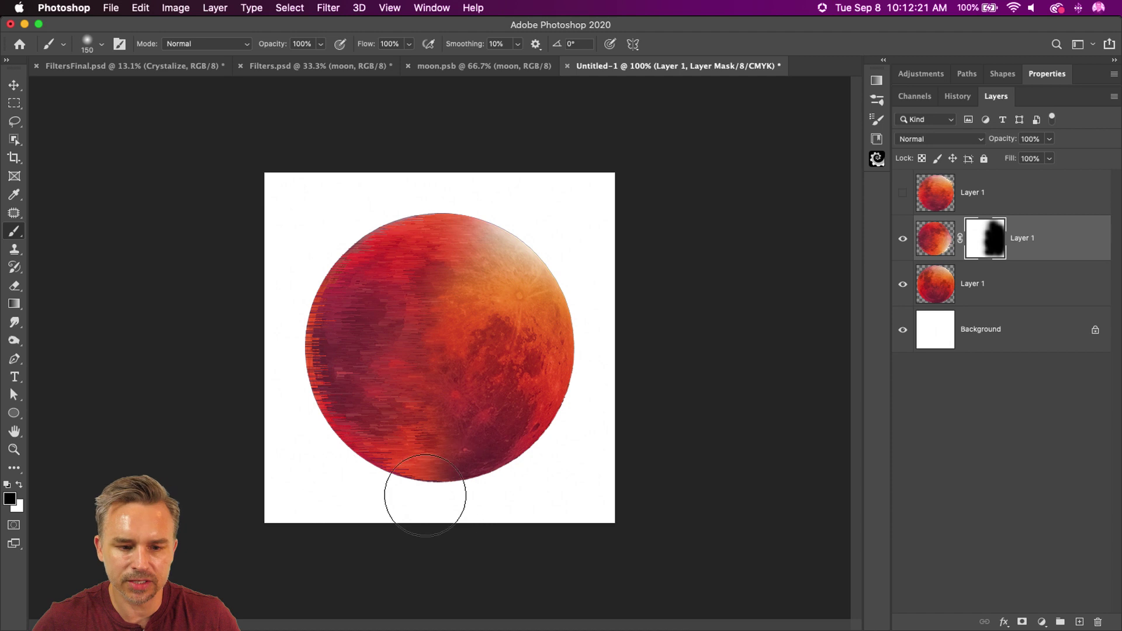
Add a layer mask to the bottom moon copy and paint black along the moon's left edge
{"action": "left_click", "coordinate": [1017, 275]}
{"action": "left_click", "coordinate": [1023, 622]}
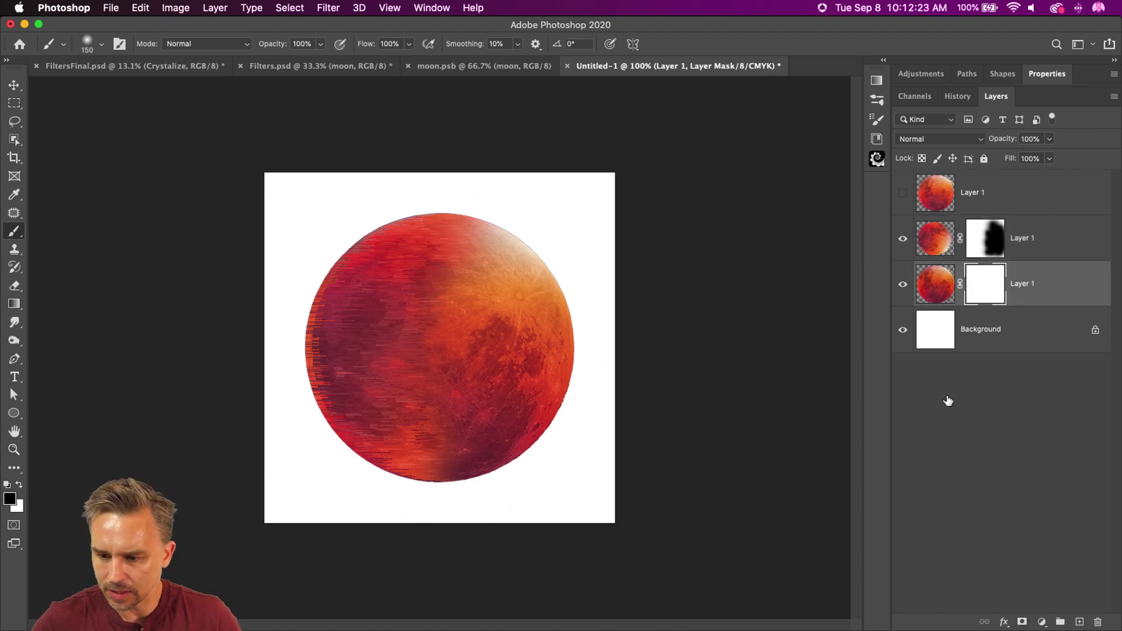
{"action": "mouse_move", "coordinate": [339, 275]}
{"action": "left_mouse_down"}
{"action": "mouse_move", "coordinate": [331, 427]}
{"action": "mouse_move", "coordinate": [333, 240]}
{"action": "left_mouse_up"}
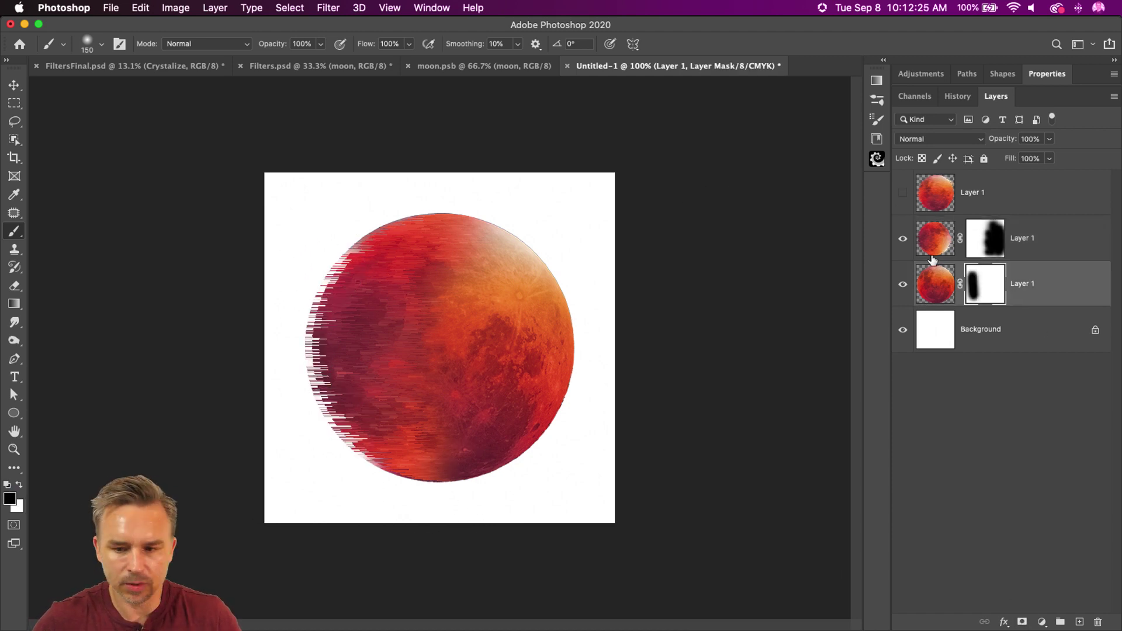
Show the top moon copy, add a layer mask to it, and paint black over its right side and center
{"action": "left_click", "coordinate": [905, 194]}
{"action": "left_click", "coordinate": [934, 198]}
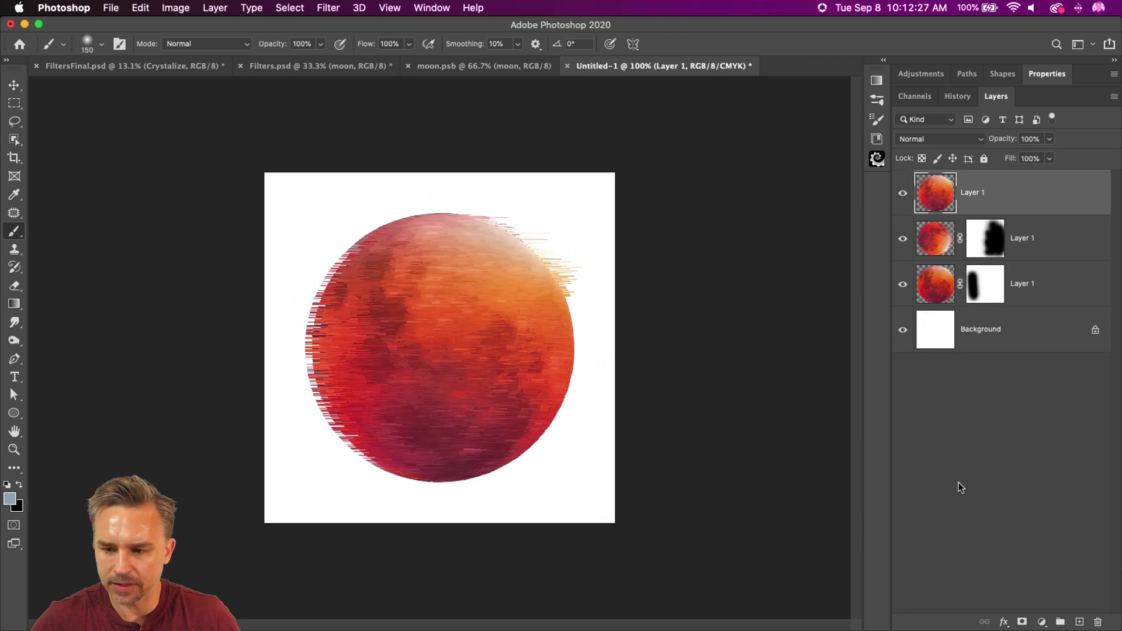
{"action": "left_click", "coordinate": [1022, 622]}
{"action": "key", "text": "d"}
{"action": "mouse_move", "coordinate": [579, 199]}
{"action": "left_mouse_down"}
{"action": "mouse_move", "coordinate": [520, 220]}
{"action": "mouse_move", "coordinate": [571, 371]}
{"action": "mouse_move", "coordinate": [540, 419]}
{"action": "mouse_move", "coordinate": [506, 195]}
{"action": "mouse_move", "coordinate": [509, 458]}
{"action": "mouse_move", "coordinate": [461, 326]}
{"action": "mouse_move", "coordinate": [456, 435]}
{"action": "left_mouse_up"}
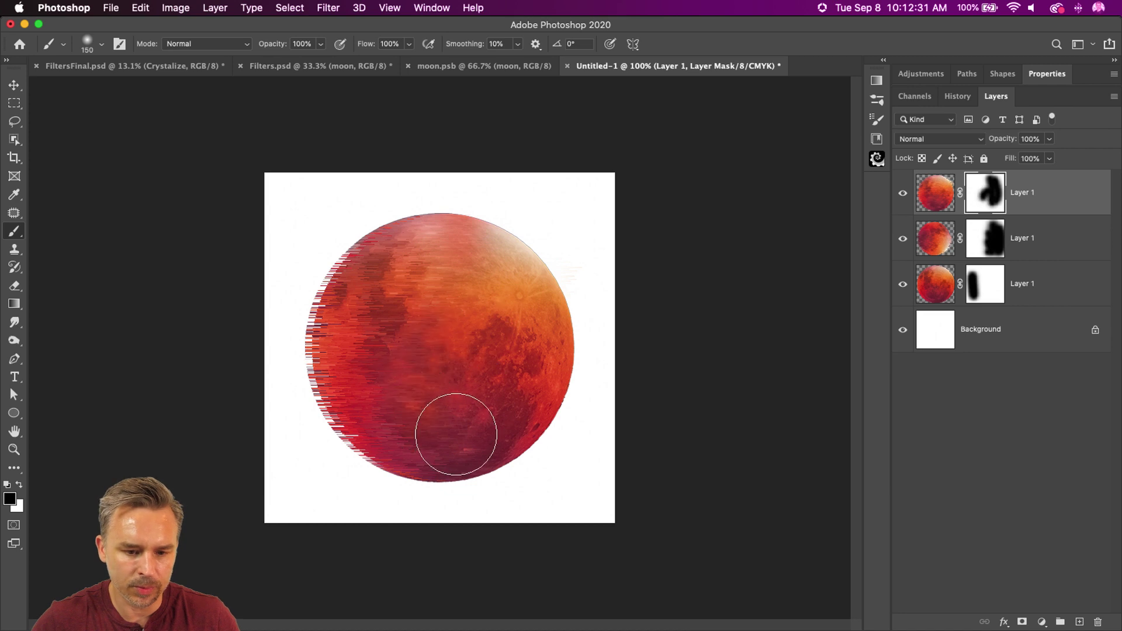
Stretch the top moon copy's left side outward to about 429 px wide, and move its layer below the rotated copy
{"action": "left_click", "coordinate": [919, 200]}
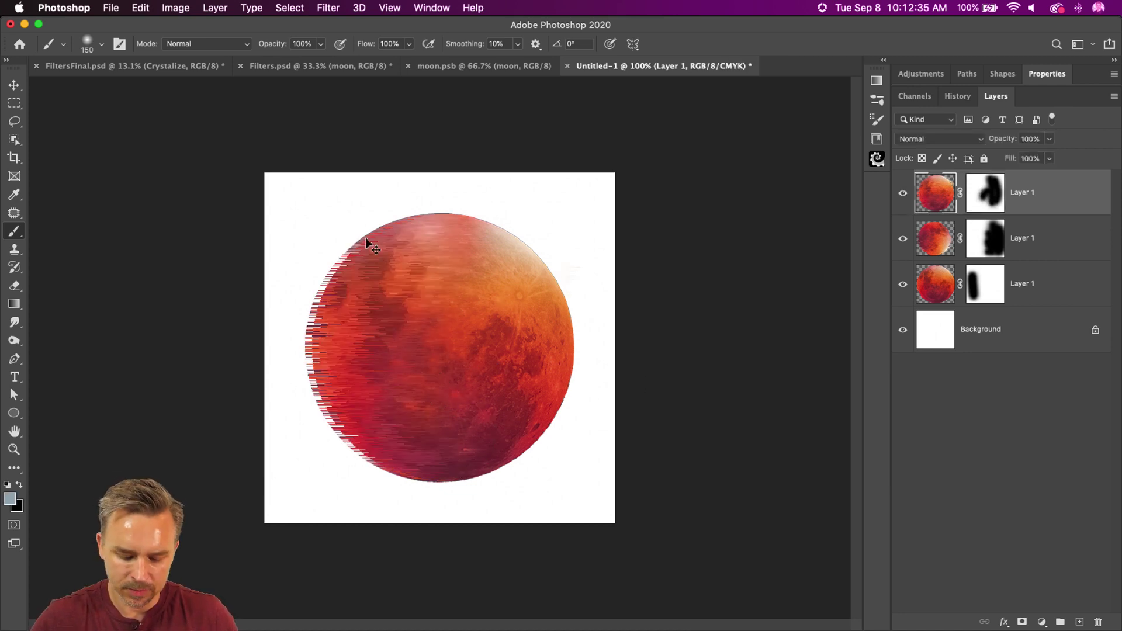
{"action": "key", "text": "super+t"}
{"action": "left_click_drag", "start_coordinate": [302, 348], "coordinate": [278, 349]}
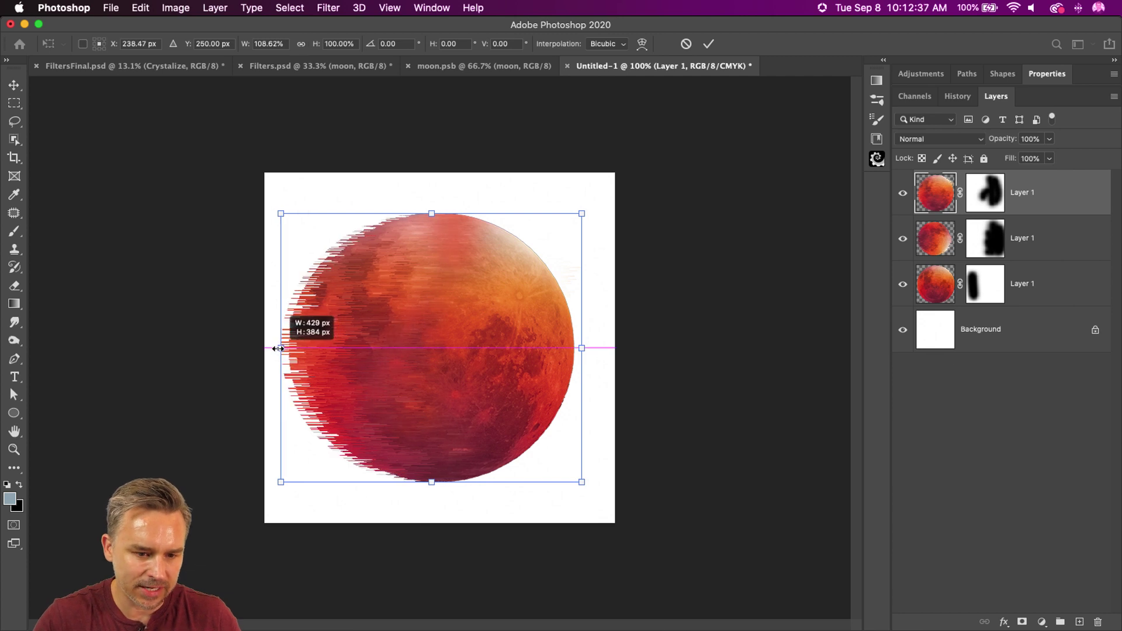
{"action": "key", "text": "Return"}
{"action": "key", "text": "b"}
{"action": "mouse_move", "coordinate": [1009, 243]}
{"action": "left_mouse_down"}
{"action": "mouse_move", "coordinate": [1017, 236]}
{"action": "mouse_move", "coordinate": [1017, 253]}
{"action": "left_mouse_up"}
Darken the stretched moon copy with Hue/Saturation, lowering its Lightness to about -31
{"action": "key", "text": "super+u"}
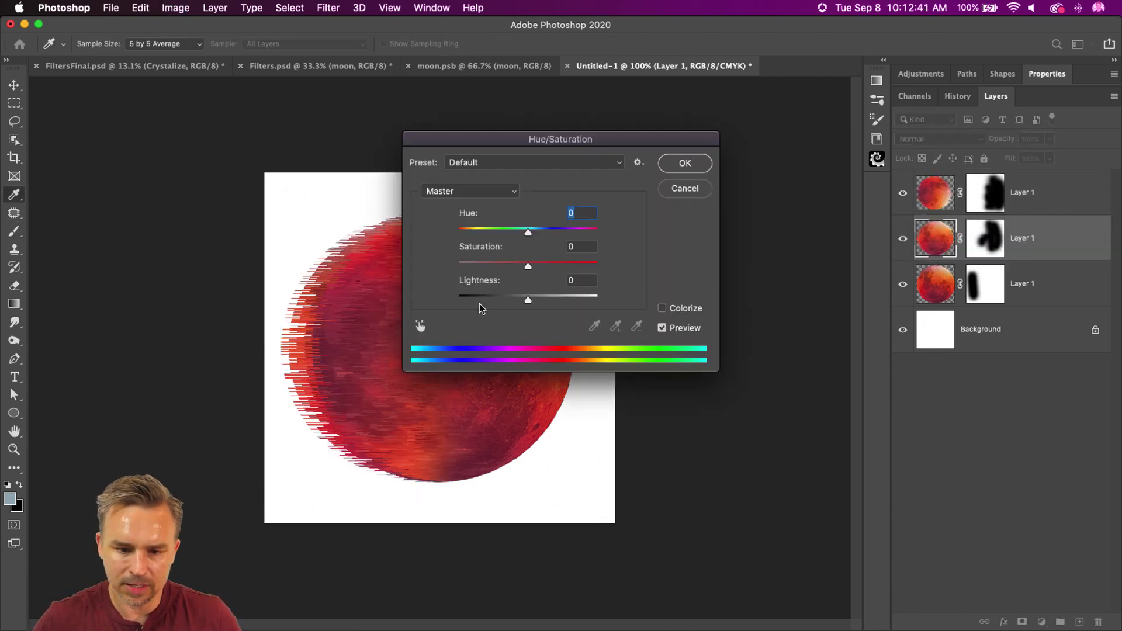
{"action": "left_click_drag", "start_coordinate": [528, 300], "coordinate": [507, 300]}
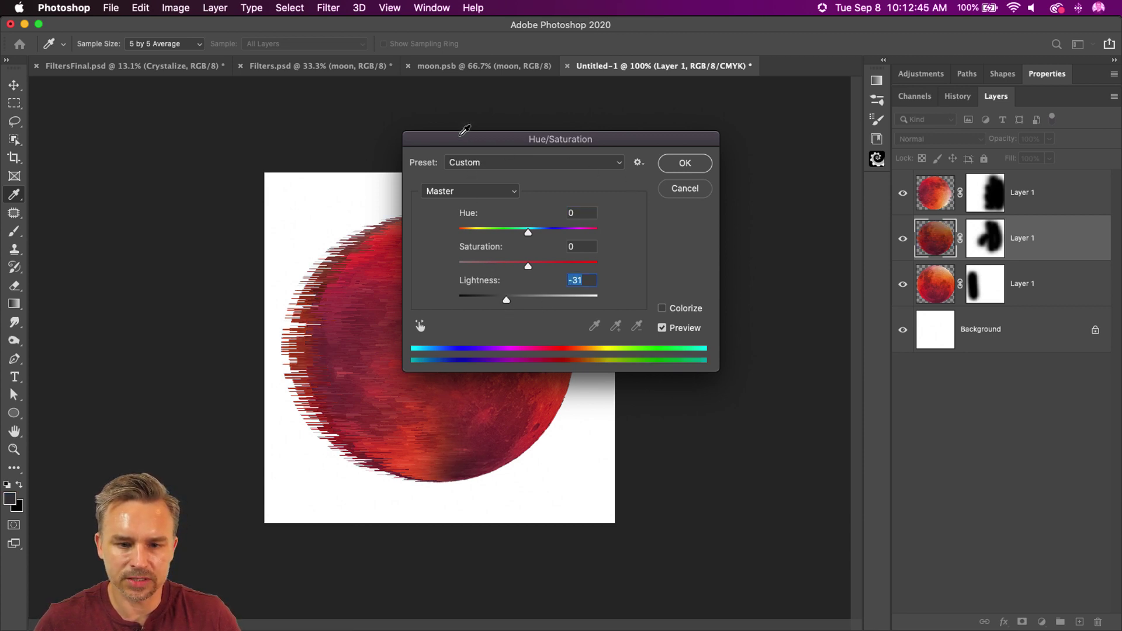
{"action": "left_click_drag", "start_coordinate": [462, 132], "coordinate": [698, 223]}
{"action": "mouse_move", "coordinate": [735, 352]}
{"action": "left_mouse_down"}
{"action": "mouse_move", "coordinate": [755, 360]}
{"action": "mouse_move", "coordinate": [759, 389]}
{"action": "left_mouse_up"}
{"action": "key", "text": "Return"}
{"action": "key", "text": "b"}
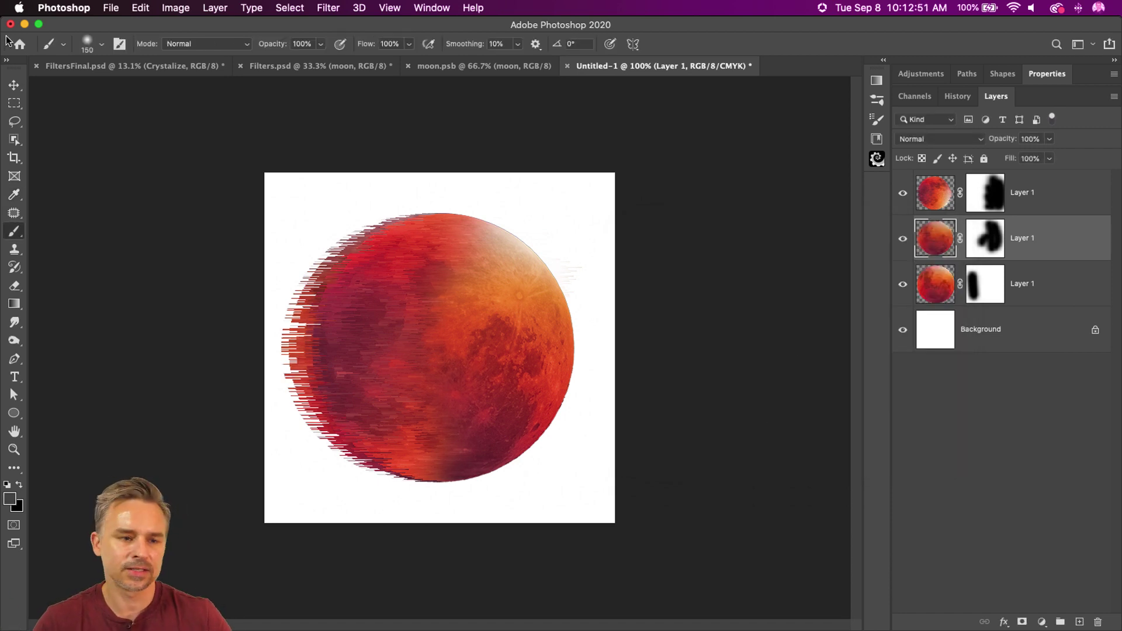
Select the top moon layer and tile the Untitled-1 document beside moon.psb, leaving Untitled-1 active
{"action": "left_click", "coordinate": [14, 85]}
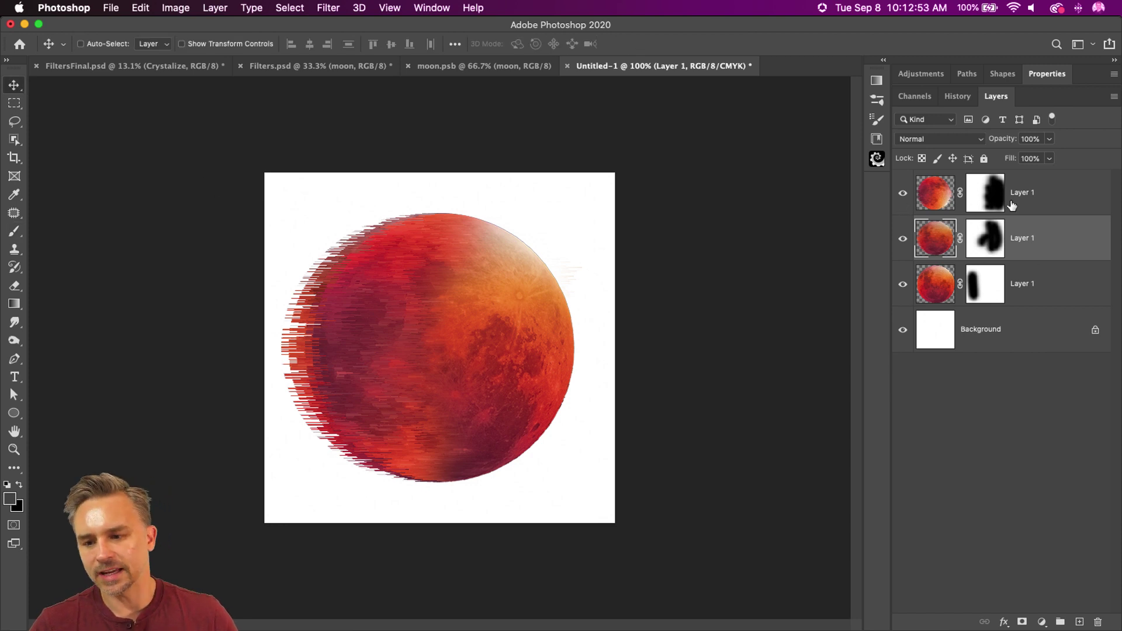
{"action": "left_click", "coordinate": [1052, 201]}
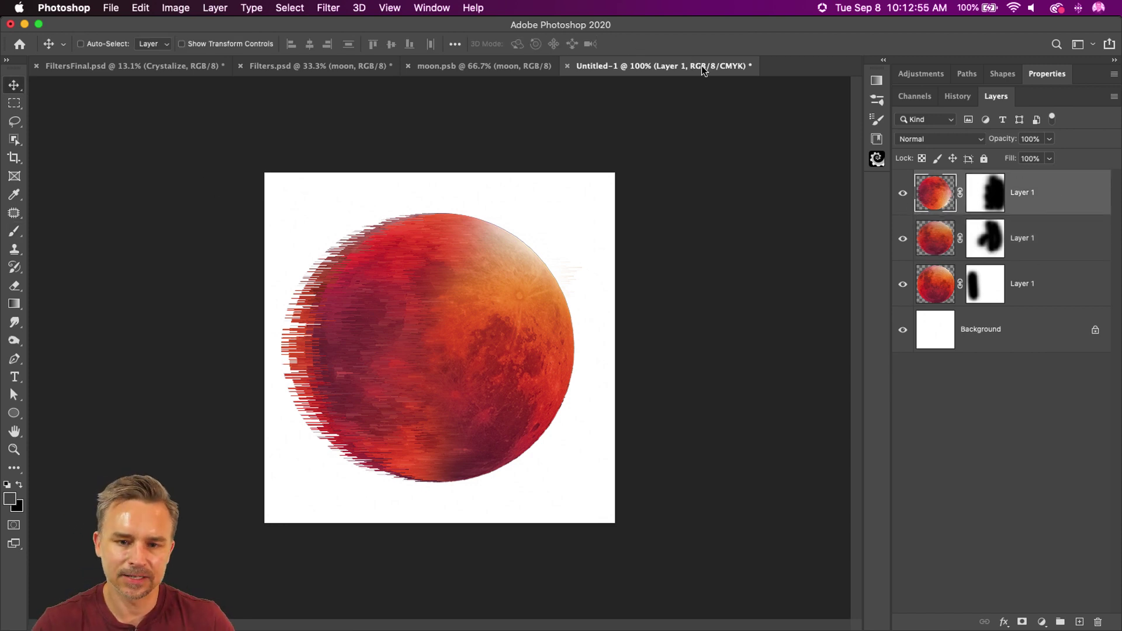
{"action": "left_click_drag", "start_coordinate": [592, 65], "coordinate": [859, 195]}
{"action": "left_click", "coordinate": [371, 212]}
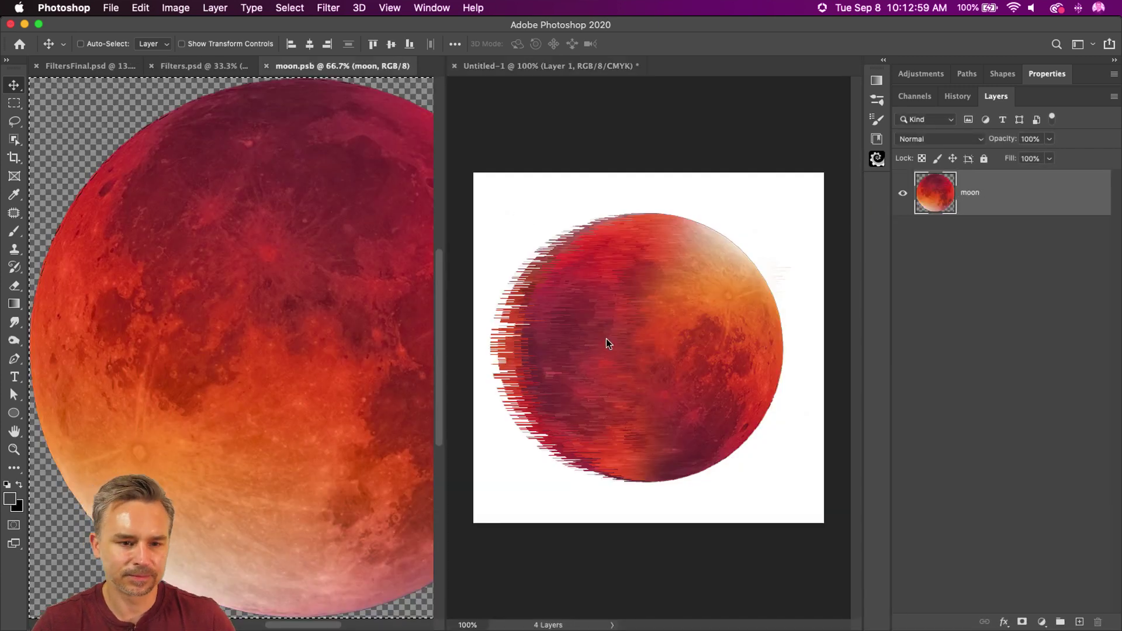
{"action": "left_click", "coordinate": [617, 248]}
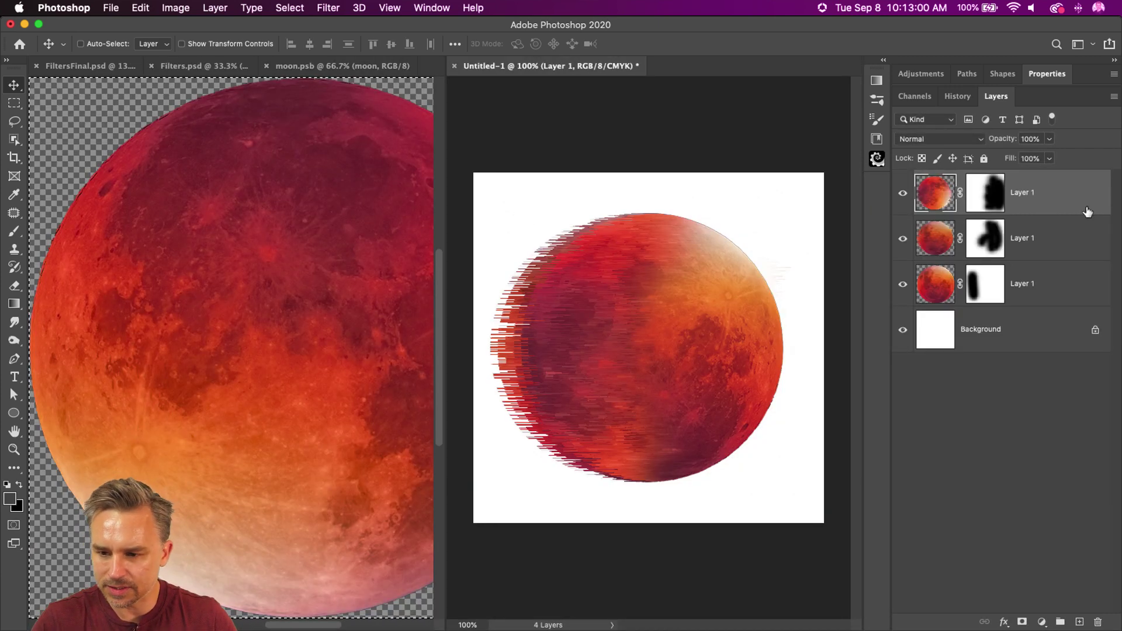
Copy the three masked moon layers from Untitled-1 into moon.psb, close Untitled-1 without saving, and clear the selection
{"action": "left_click", "coordinate": [1050, 288], "text": "shift"}
{"action": "left_click_drag", "start_coordinate": [1023, 283], "coordinate": [277, 251]}
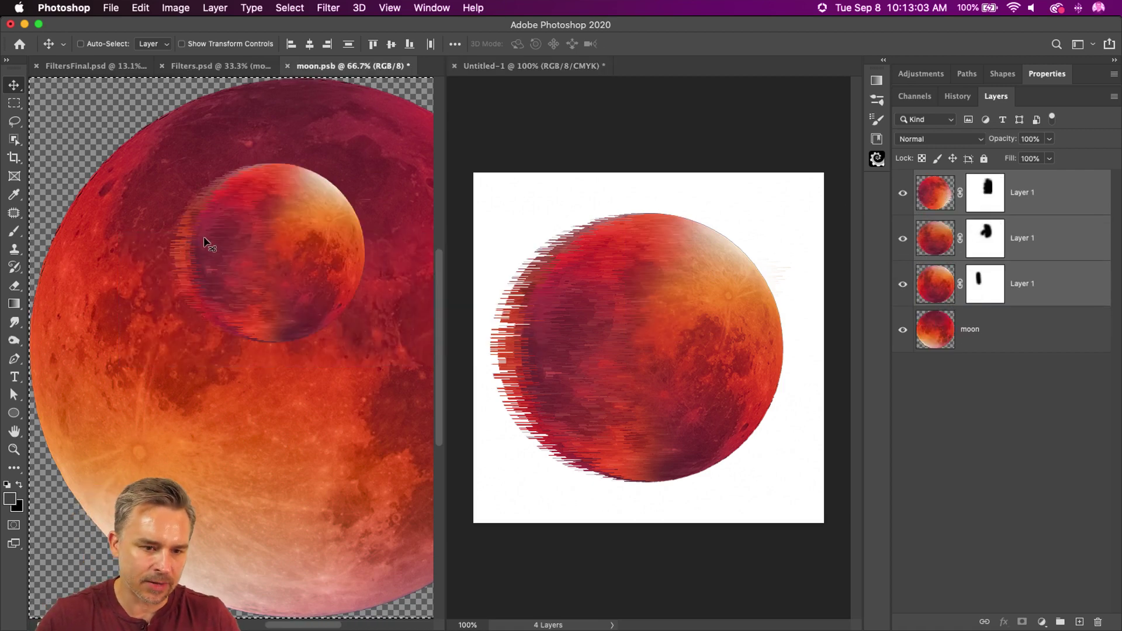
{"action": "left_click", "coordinate": [454, 66]}
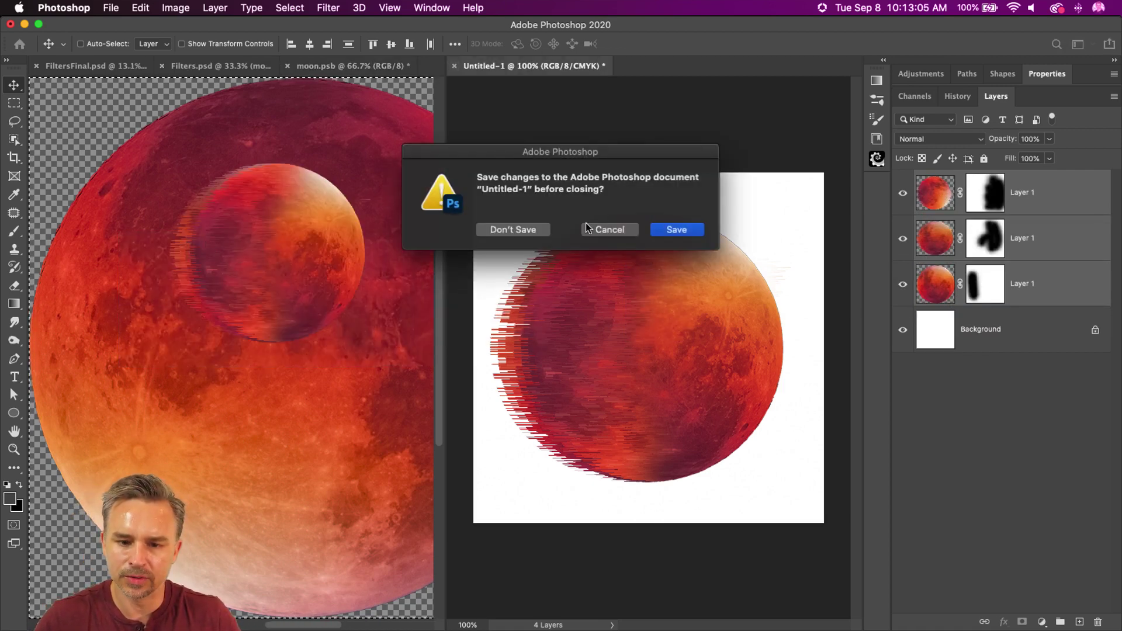
{"action": "left_click", "coordinate": [510, 227]}
{"action": "key", "text": "super+d"}
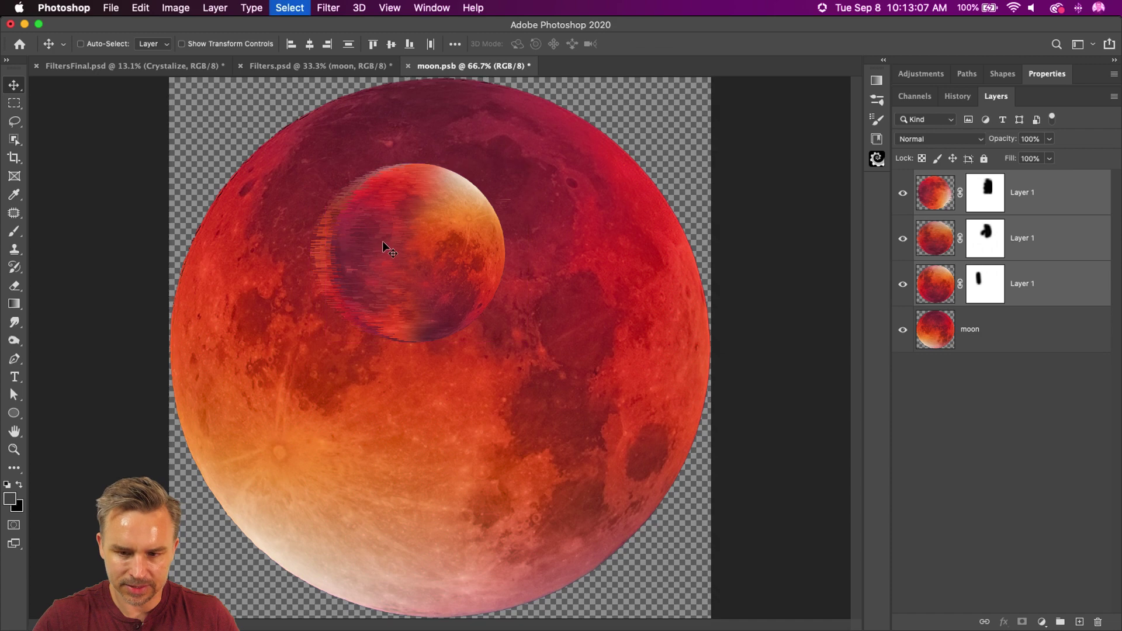
Rotate the three moon layers -90° and enlarge them to about 235%, positioned over the center of the original moon
{"action": "mouse_move", "coordinate": [385, 243]}
{"action": "left_mouse_down"}
{"action": "mouse_move", "coordinate": [471, 348]}
{"action": "mouse_move", "coordinate": [426, 365]}
{"action": "mouse_move", "coordinate": [438, 362]}
{"action": "left_mouse_up"}
{"action": "key", "text": "super+t"}
{"action": "mouse_move", "coordinate": [357, 273]}
{"action": "left_mouse_down"}
{"action": "mouse_move", "coordinate": [340, 288]}
{"action": "mouse_move", "coordinate": [391, 476]}
{"action": "left_mouse_up"}
{"action": "mouse_move", "coordinate": [376, 261]}
{"action": "left_mouse_down"}
{"action": "mouse_move", "coordinate": [388, 259]}
{"action": "mouse_move", "coordinate": [318, 212]}
{"action": "mouse_move", "coordinate": [184, 86]}
{"action": "mouse_move", "coordinate": [398, 272]}
{"action": "mouse_move", "coordinate": [521, 412]}
{"action": "mouse_move", "coordinate": [295, 266]}
{"action": "mouse_move", "coordinate": [367, 255]}
{"action": "left_mouse_up"}
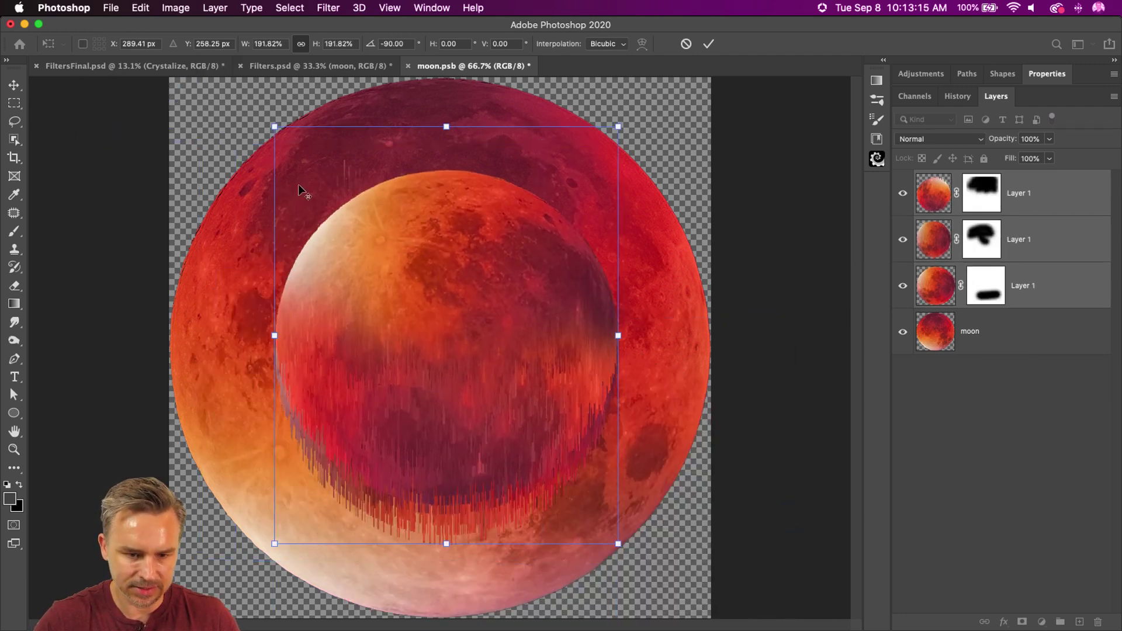
{"action": "left_click_drag", "start_coordinate": [275, 124], "coordinate": [160, 57]}
{"action": "key", "text": "super+minus"}
{"action": "key", "text": "super+minus"}
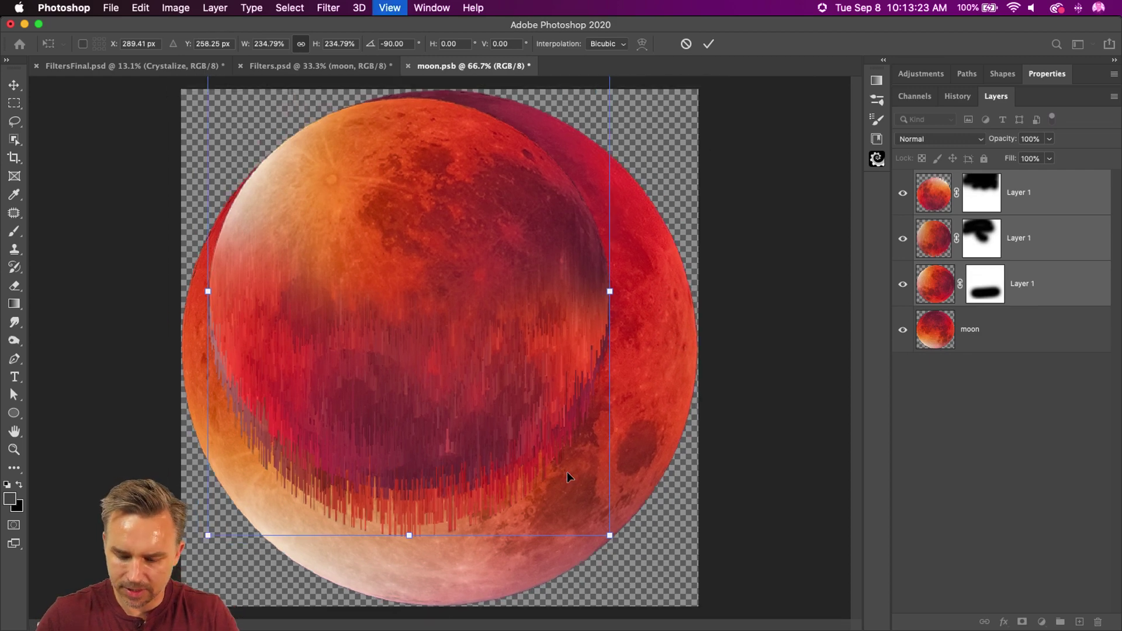
{"action": "left_click_drag", "start_coordinate": [456, 292], "coordinate": [471, 312]}
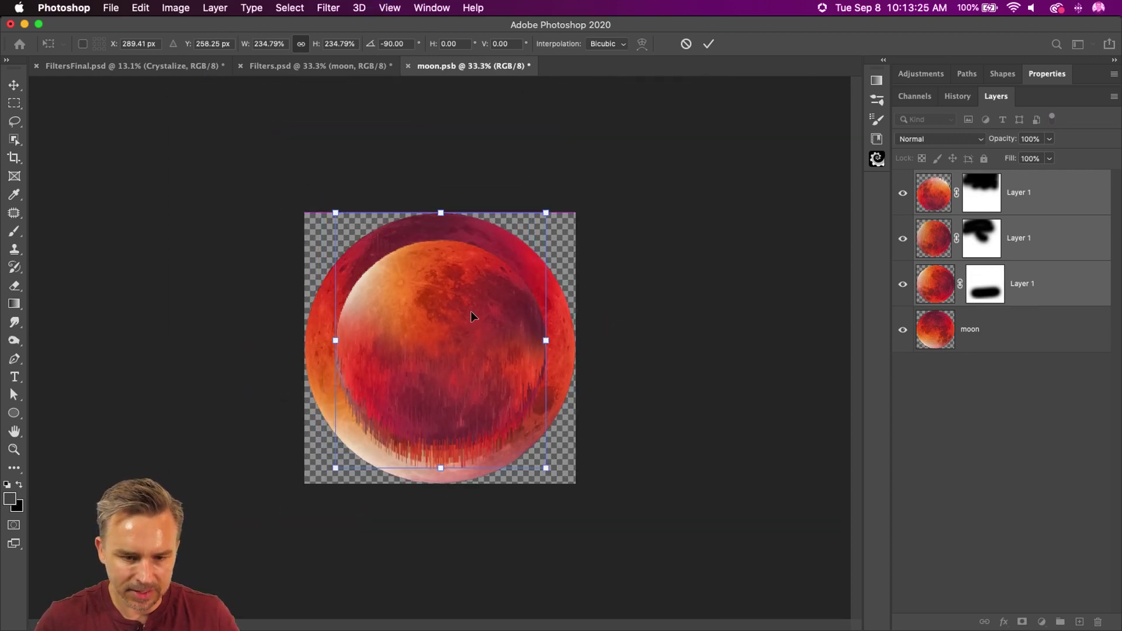
{"action": "key", "text": "Return"}
Save and close moon.psb with its original moon layer hidden, and move the composite's moon into the upper-right sky
{"action": "left_click", "coordinate": [904, 330]}
{"action": "key", "text": "super+s"}
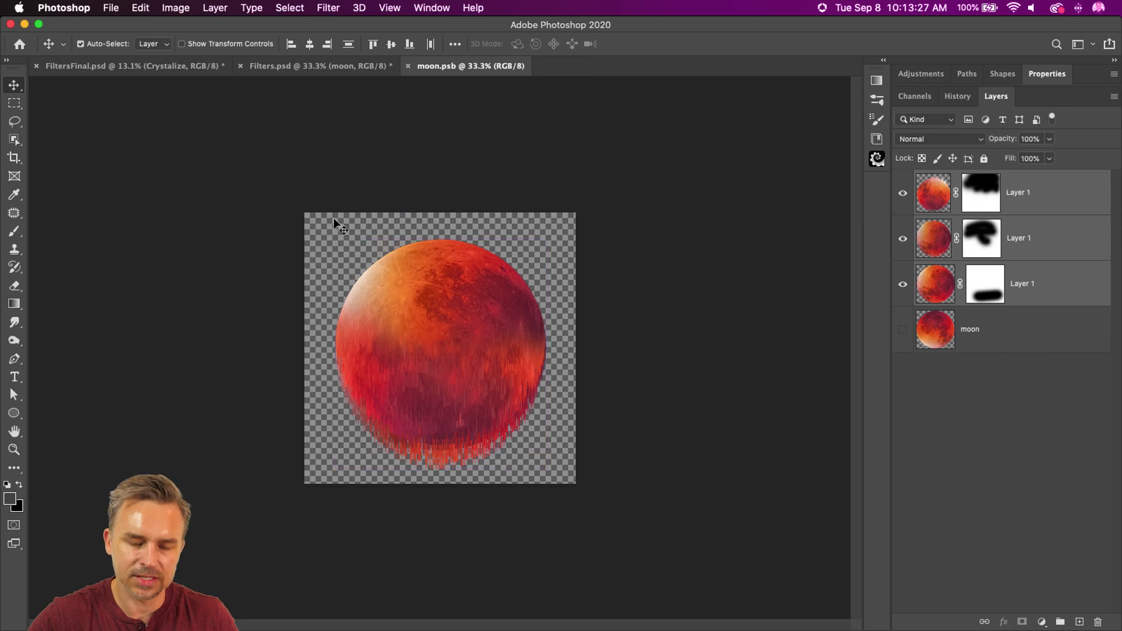
{"action": "key", "text": "super+w"}
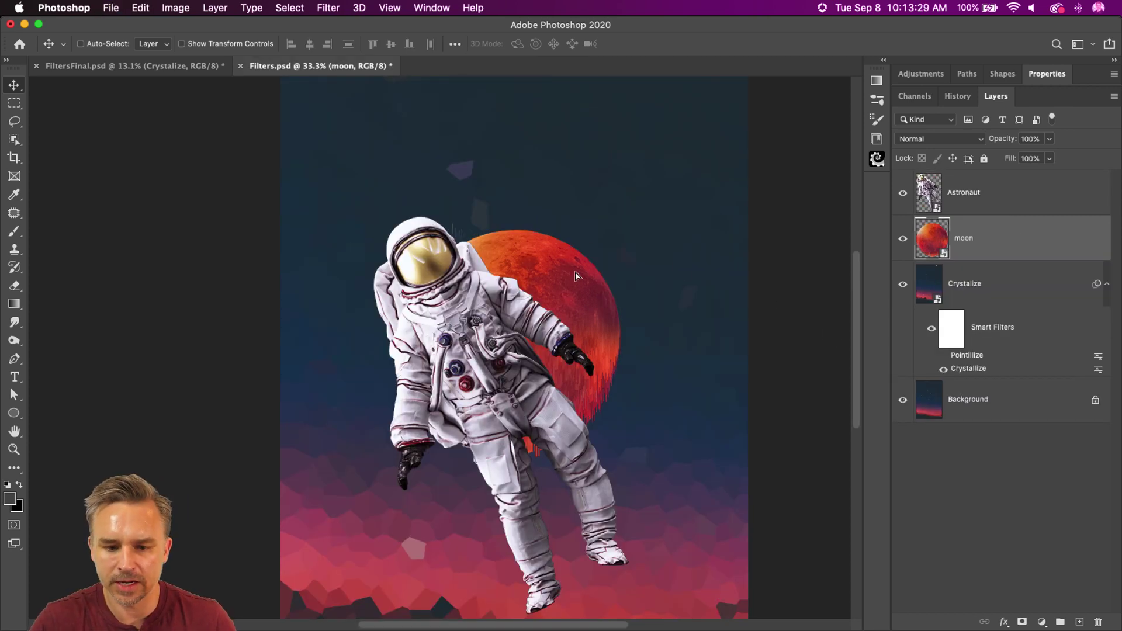
{"action": "left_click_drag", "start_coordinate": [574, 271], "coordinate": [574, 174]}
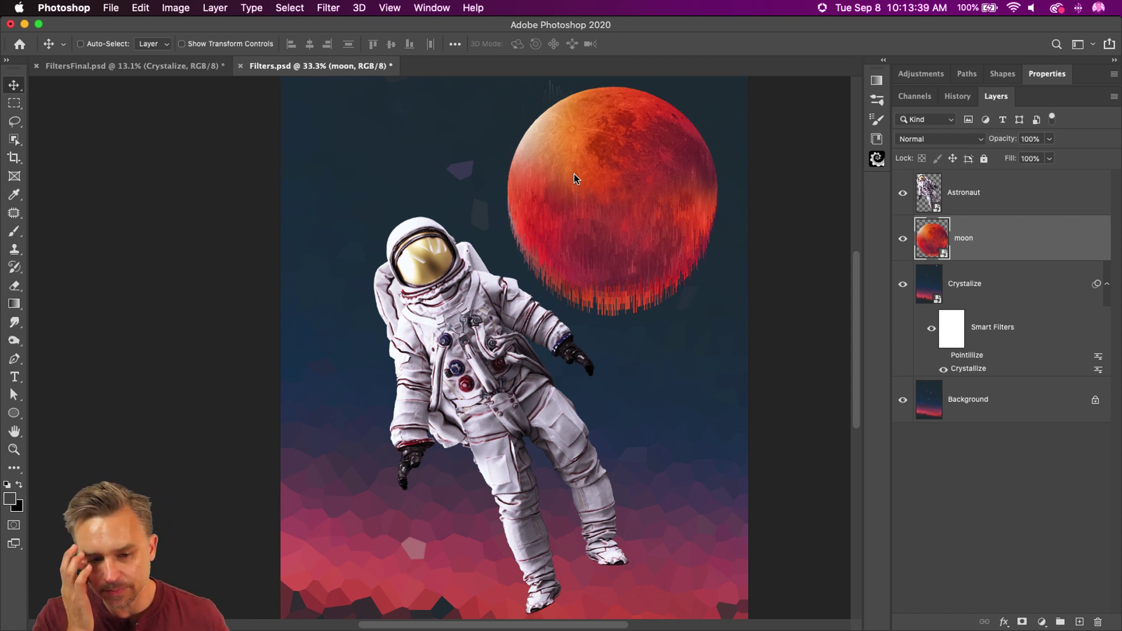
Hide the moon and Crystalize layers, duplicate the Astronaut layer, and hide the original astronaut
{"action": "left_click", "coordinate": [993, 194]}
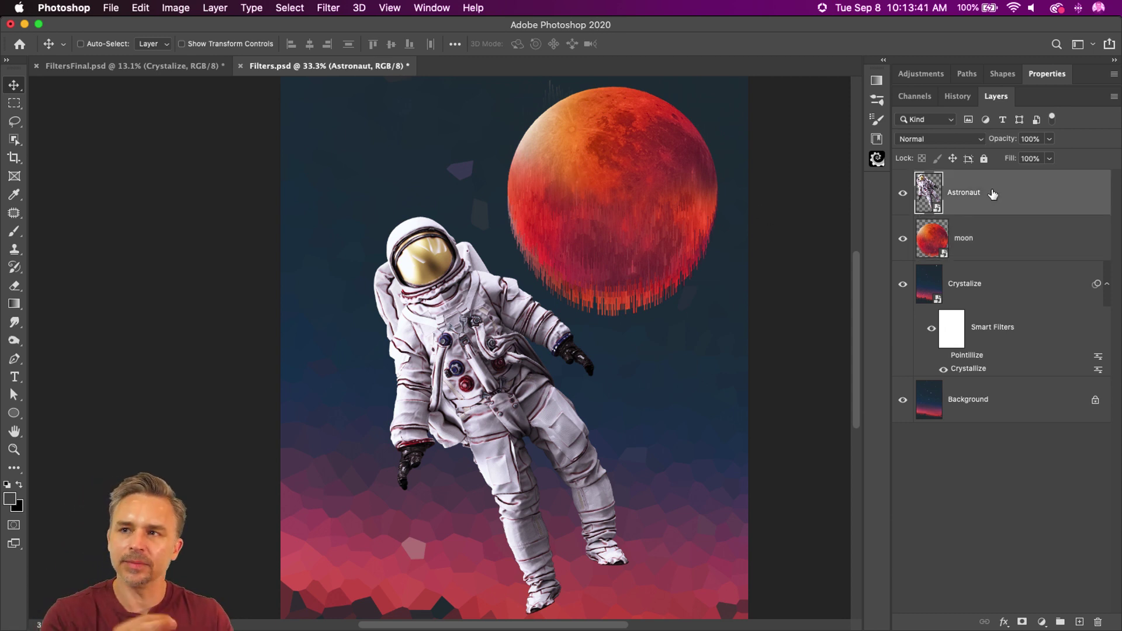
{"action": "left_click", "coordinate": [903, 239]}
{"action": "left_click", "coordinate": [904, 284]}
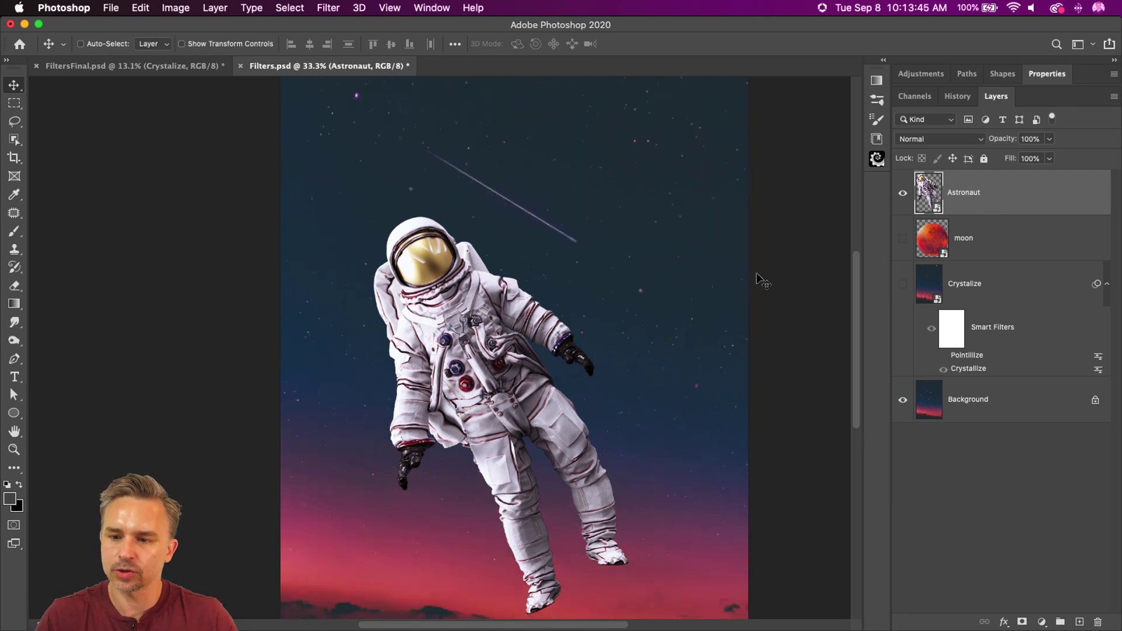
{"action": "key", "text": "super+j"}
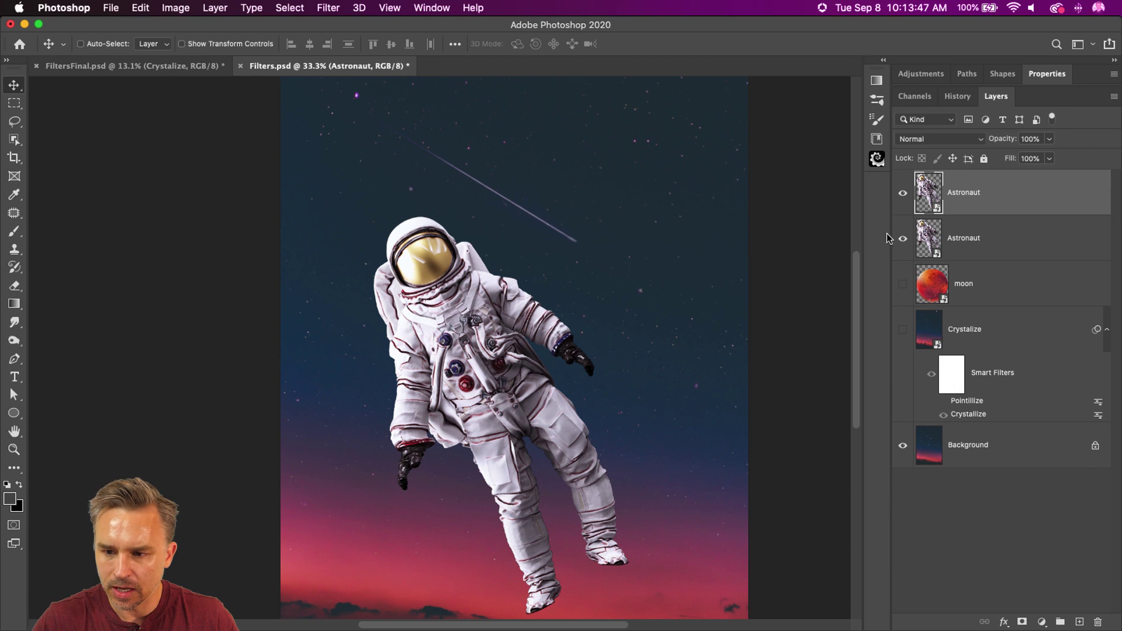
{"action": "left_click", "coordinate": [904, 238]}
Apply a Mosaic filter with a cell size of 66 to the top Astronaut copy
{"action": "left_click", "coordinate": [328, 8]}
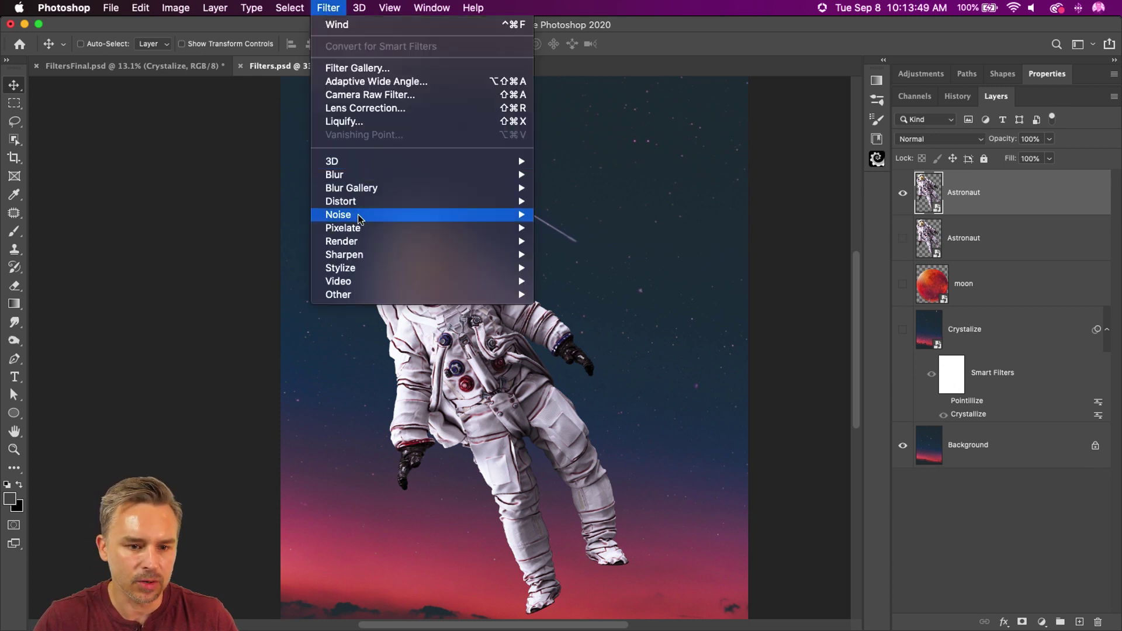
{"action": "mouse_move", "coordinate": [350, 228]}
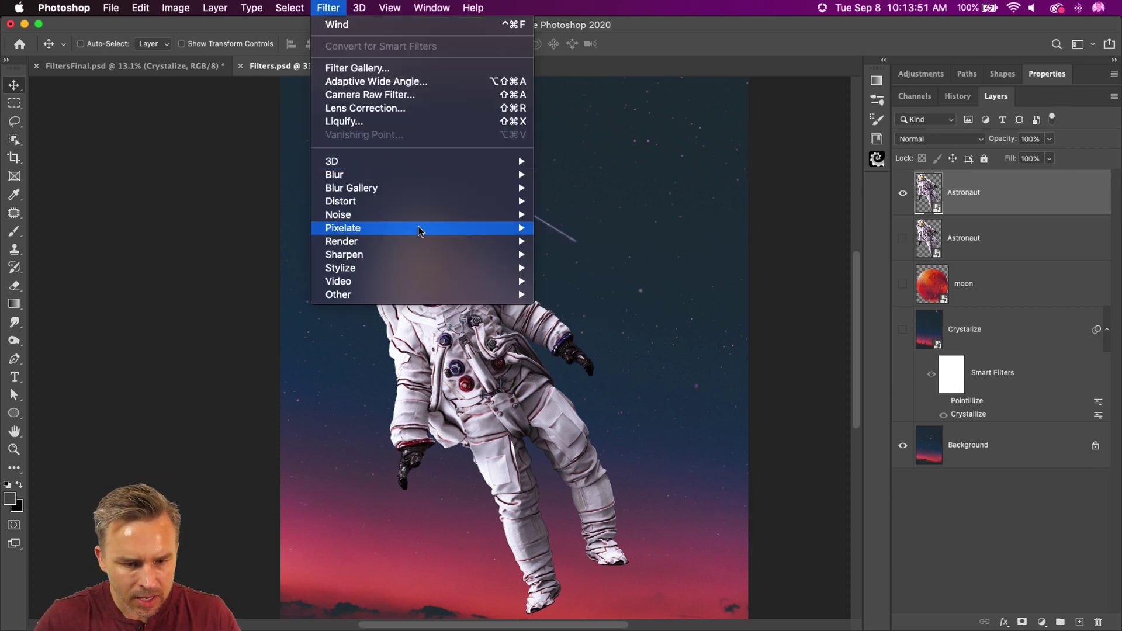
{"action": "mouse_move", "coordinate": [396, 274]}
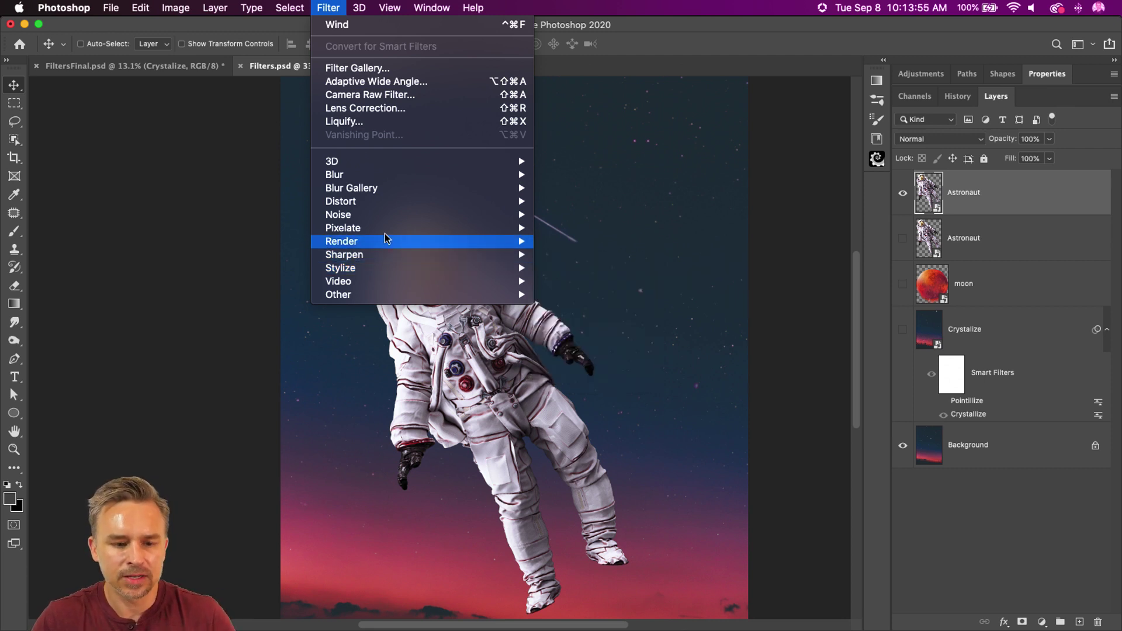
{"action": "mouse_move", "coordinate": [427, 230]}
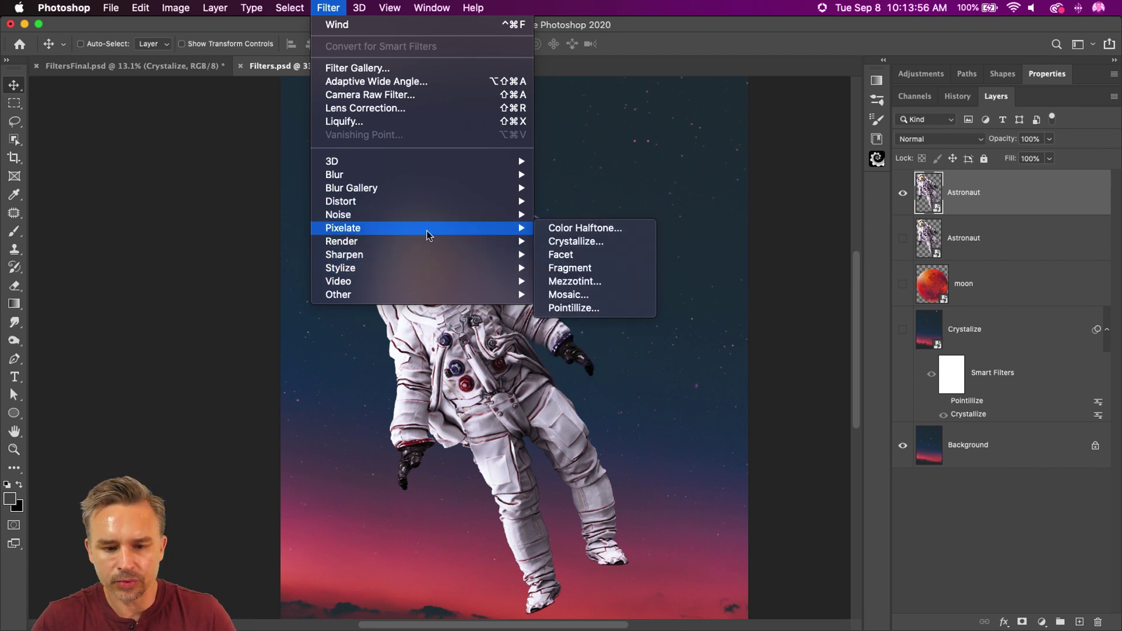
{"action": "left_click", "coordinate": [580, 299]}
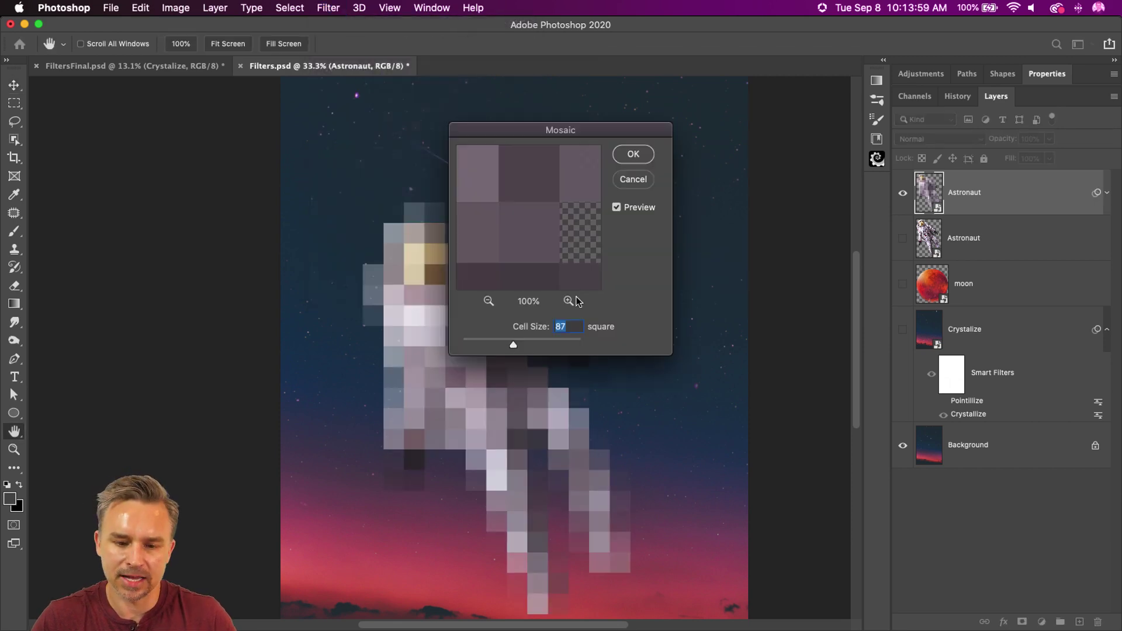
{"action": "left_click_drag", "start_coordinate": [510, 130], "coordinate": [656, 108]}
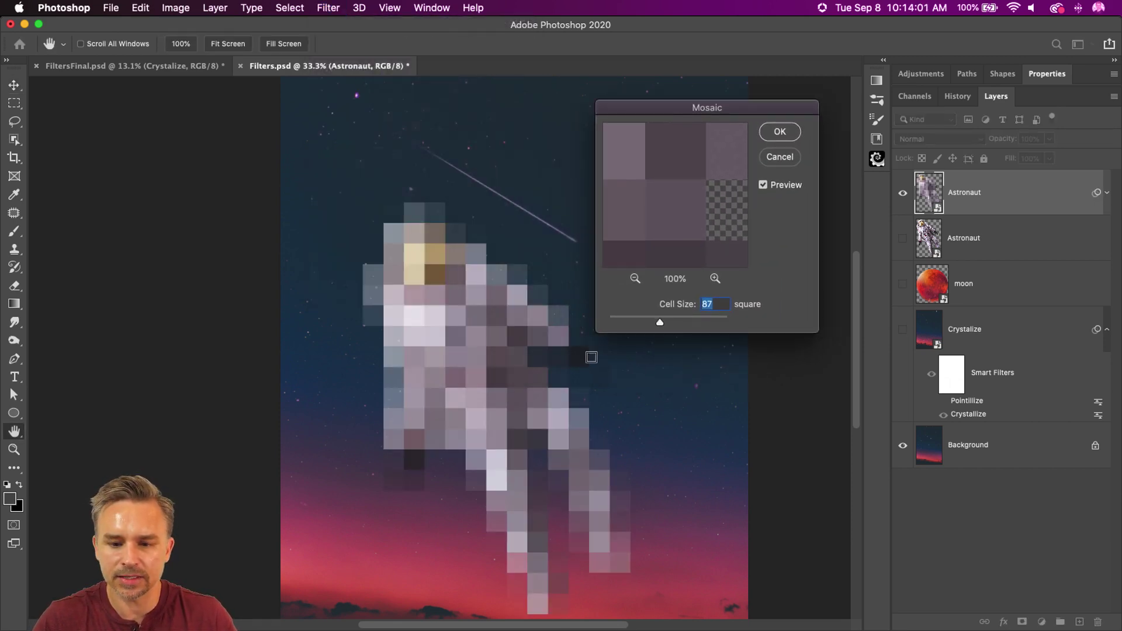
{"action": "left_click_drag", "start_coordinate": [653, 322], "coordinate": [647, 324]}
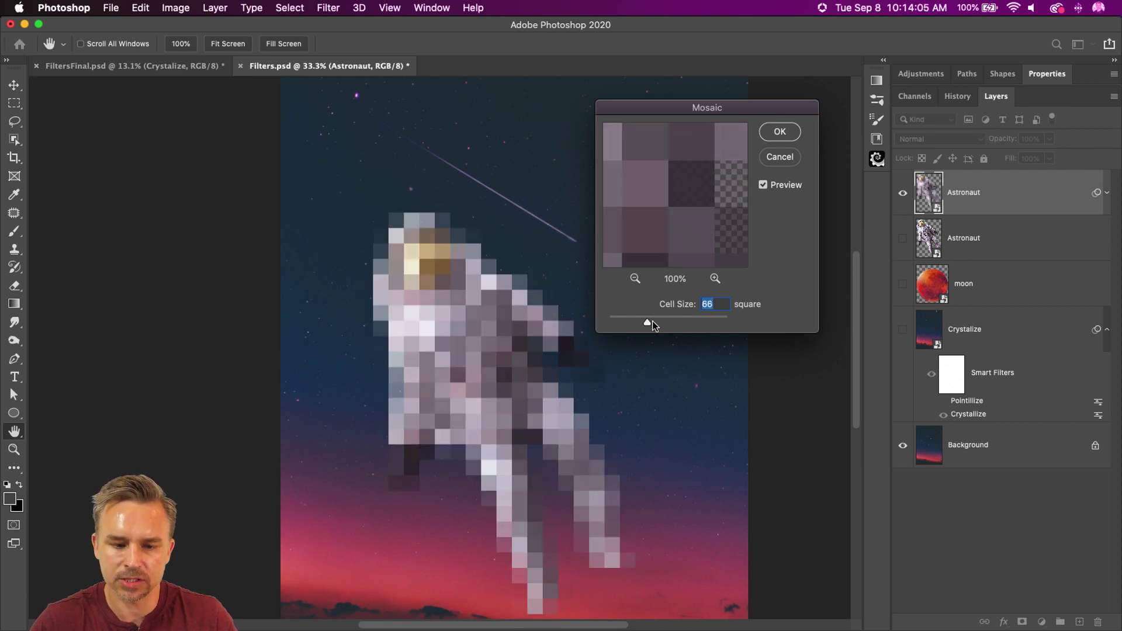
{"action": "left_click", "coordinate": [780, 132]}
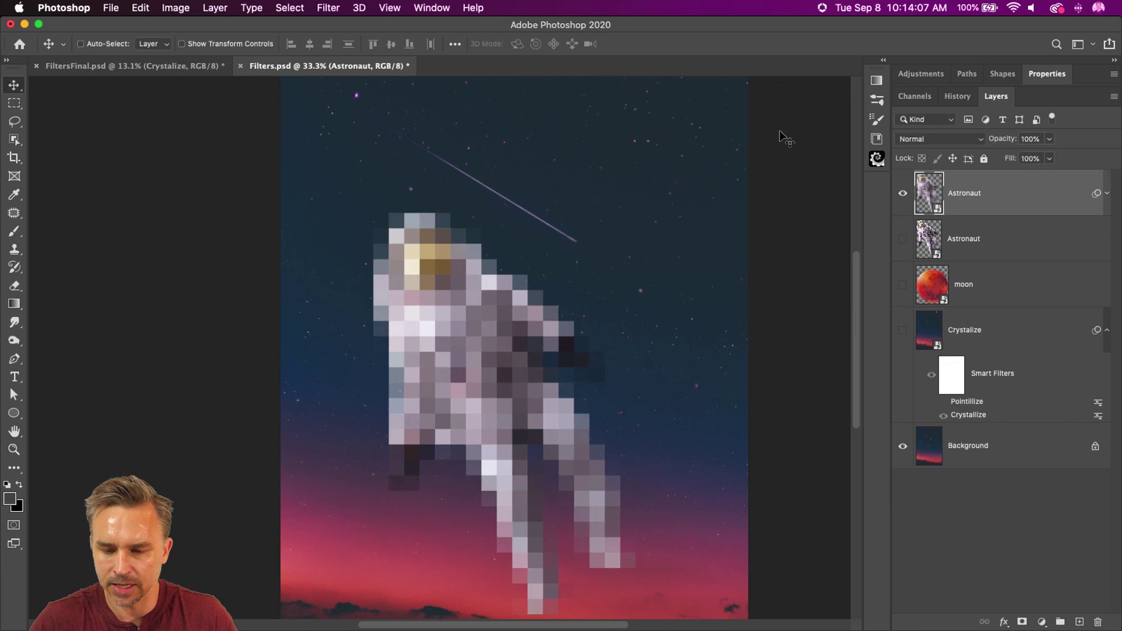
Show the lower Astronaut layer and add a layer mask to the Mosaic copy, ready for painting with a black brush
{"action": "left_click", "coordinate": [903, 240]}
{"action": "left_click", "coordinate": [999, 236]}
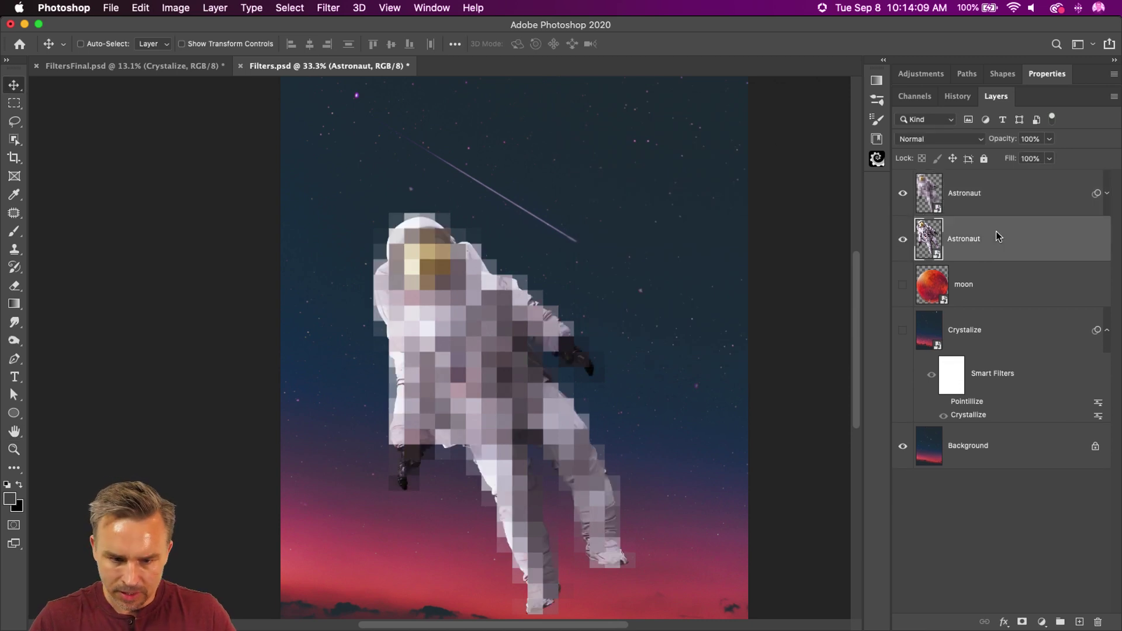
{"action": "left_click", "coordinate": [953, 195]}
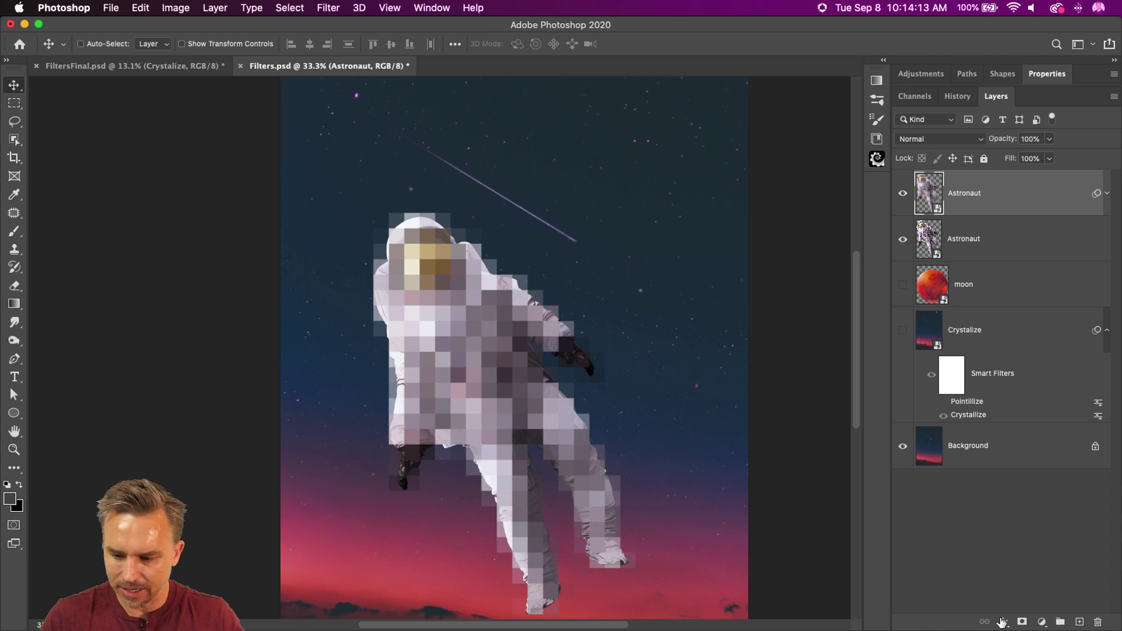
{"action": "left_click", "coordinate": [1022, 622]}
{"action": "key", "text": "x"}
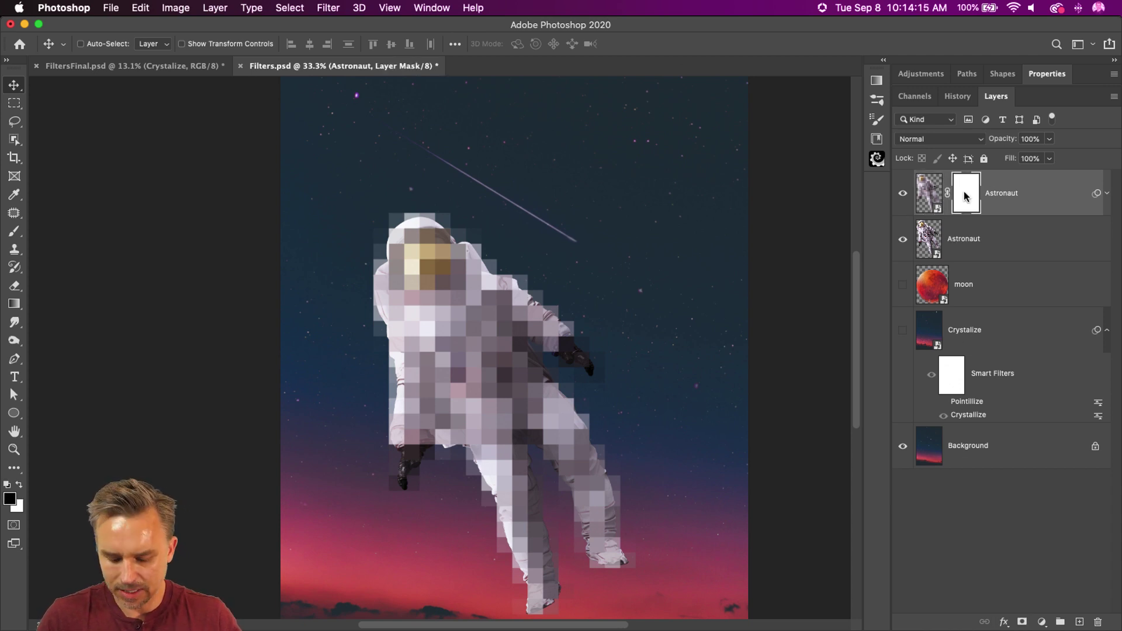
{"action": "key", "text": "b"}
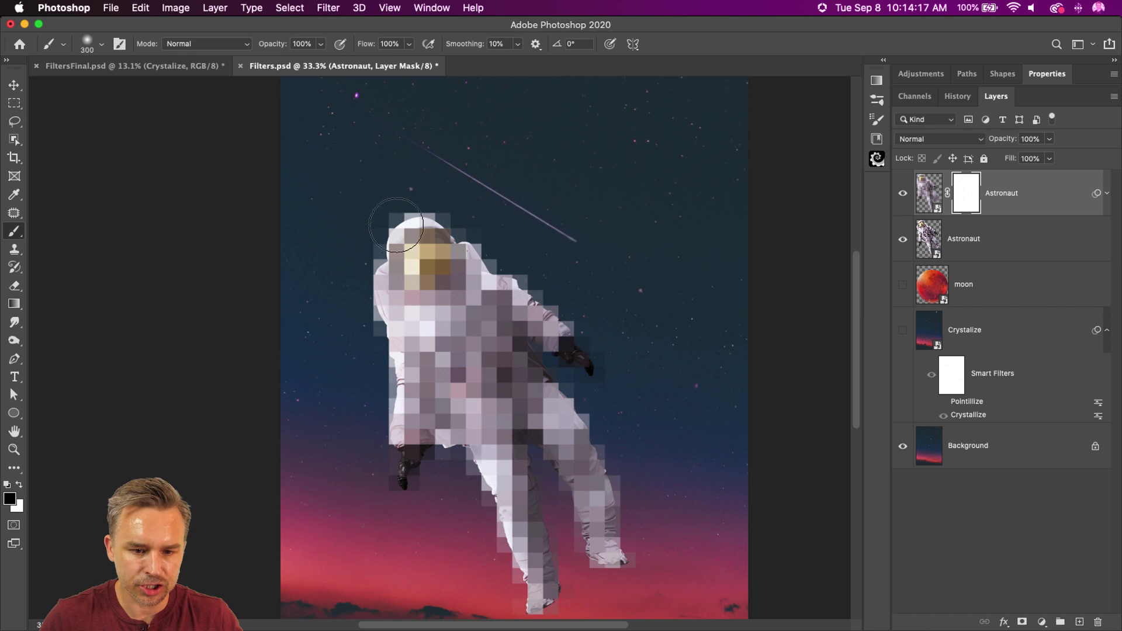
Paint black on the Mosaic copy's mask over the helmet, chest, right-side arm and right-side leg, using a 300 to 400 px brush
{"action": "mouse_move", "coordinate": [394, 226]}
{"action": "left_mouse_down"}
{"action": "mouse_move", "coordinate": [505, 311]}
{"action": "mouse_move", "coordinate": [476, 289]}
{"action": "mouse_move", "coordinate": [468, 296]}
{"action": "mouse_move", "coordinate": [490, 362]}
{"action": "mouse_move", "coordinate": [453, 365]}
{"action": "mouse_move", "coordinate": [568, 431]}
{"action": "mouse_move", "coordinate": [582, 459]}
{"action": "mouse_move", "coordinate": [550, 365]}
{"action": "mouse_move", "coordinate": [597, 464]}
{"action": "left_mouse_up"}
{"action": "key", "text": "bracketleft"}
{"action": "key", "text": "bracketleft"}
{"action": "key", "text": "bracketleft"}
{"action": "key", "text": "bracketleft"}
{"action": "key", "text": "bracketright"}
{"action": "key", "text": "bracketright"}
{"action": "key", "text": "bracketright"}
{"action": "key", "text": "bracketright"}
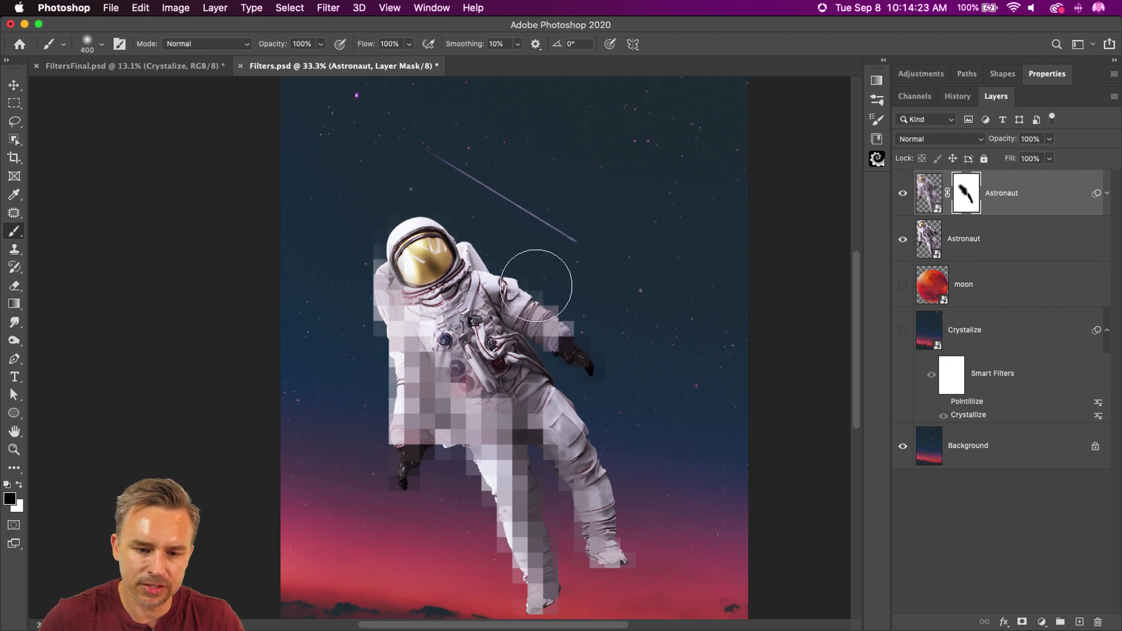
{"action": "left_click_drag", "start_coordinate": [552, 263], "coordinate": [555, 290]}
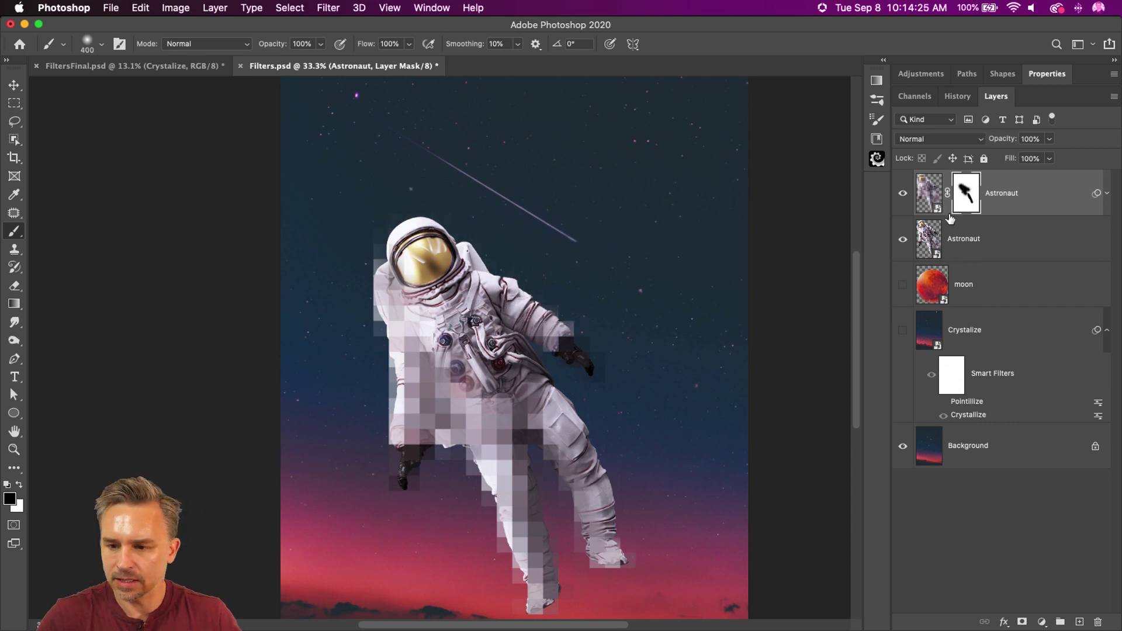
{"action": "left_click", "coordinate": [904, 194]}
{"action": "left_click", "coordinate": [904, 194]}
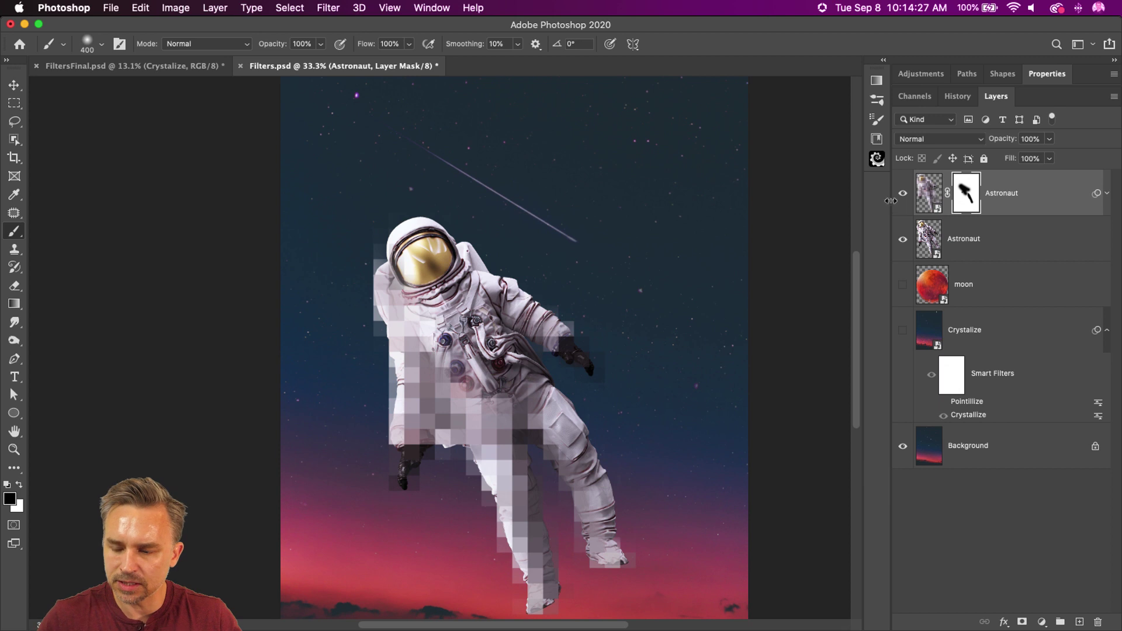
Mask the lower astronaut's left-side arm and lower legs with black paint, and show the Crystalize layer
{"action": "left_click", "coordinate": [965, 239]}
{"action": "left_click", "coordinate": [1023, 622]}
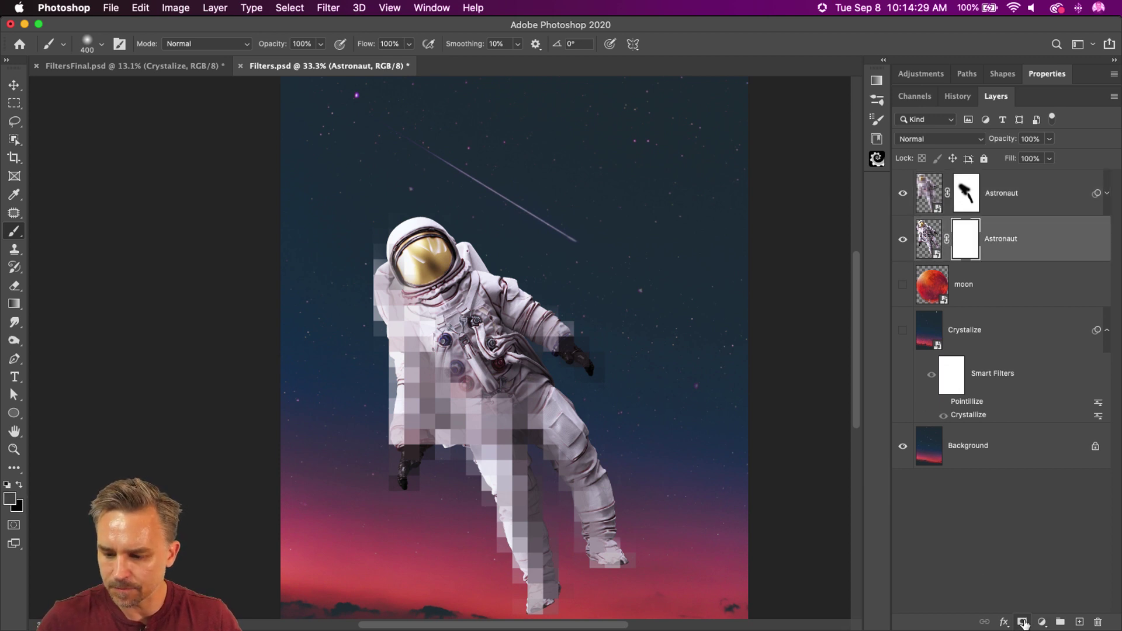
{"action": "mouse_move", "coordinate": [341, 333]}
{"action": "left_mouse_down"}
{"action": "mouse_move", "coordinate": [402, 473]}
{"action": "mouse_move", "coordinate": [373, 345]}
{"action": "mouse_move", "coordinate": [518, 563]}
{"action": "mouse_move", "coordinate": [525, 461]}
{"action": "mouse_move", "coordinate": [555, 486]}
{"action": "mouse_move", "coordinate": [585, 590]}
{"action": "left_mouse_up"}
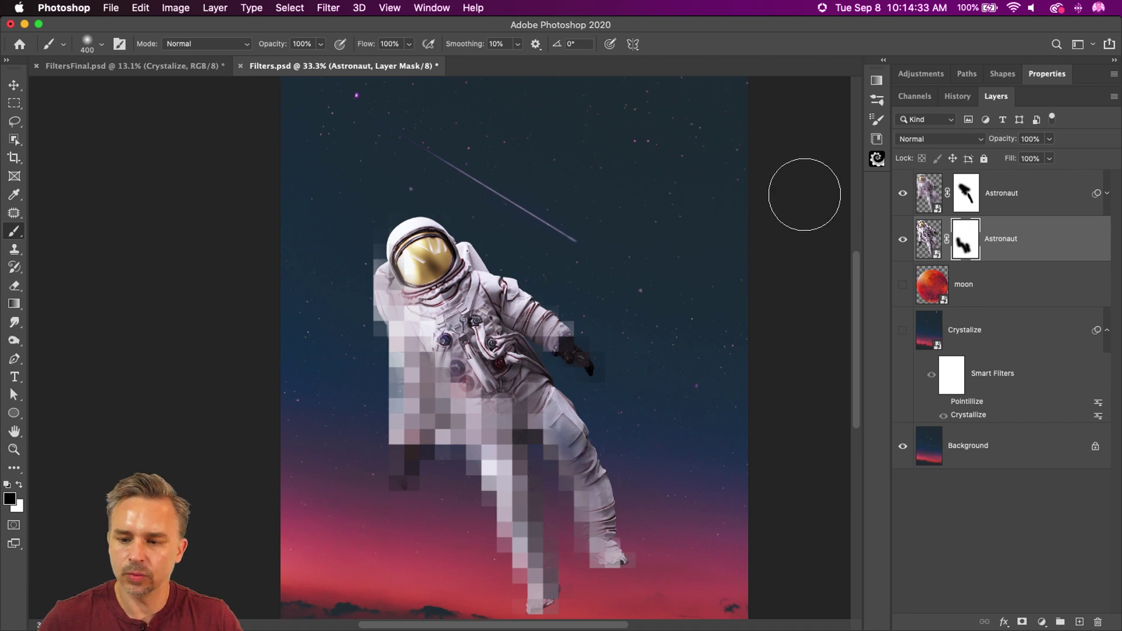
{"action": "scroll", "coordinate": [852, 356], "scroll_direction": "down", "scroll_amount": 3}
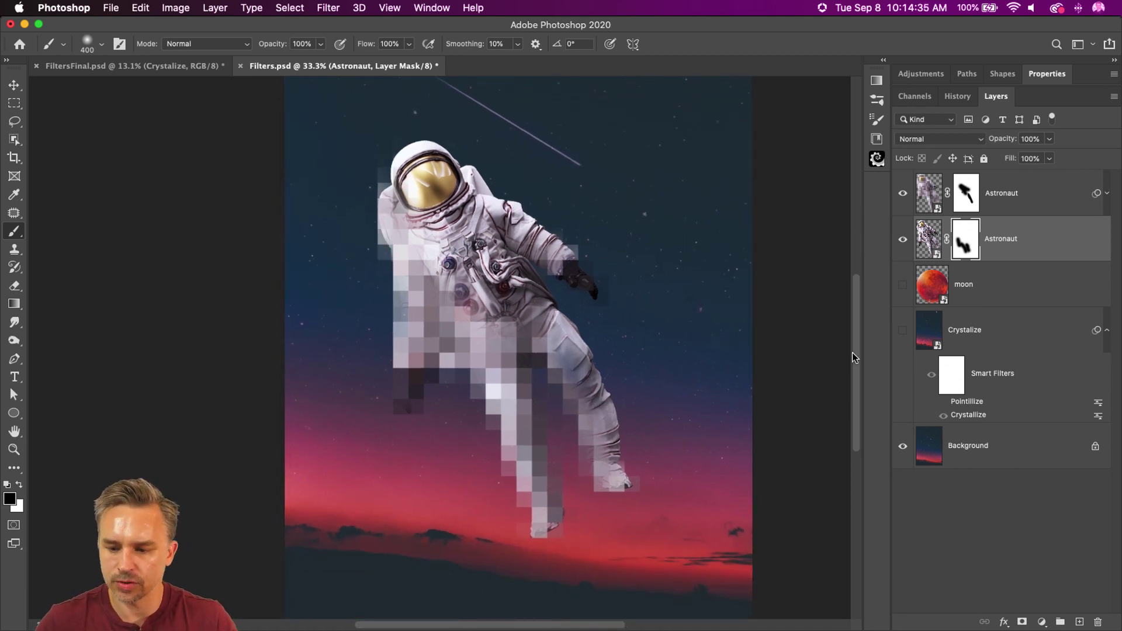
{"action": "left_click", "coordinate": [903, 334]}
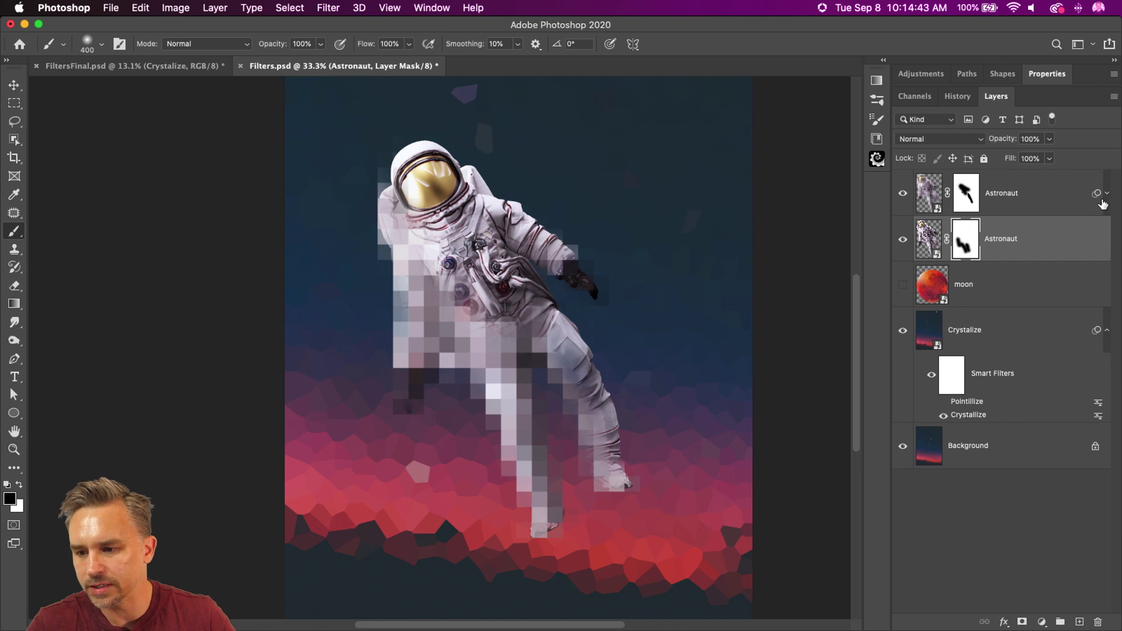
Inspect the Mosaic astronaut with the lower copy hidden and shown, and select the lower Astronaut layer
{"action": "left_click", "coordinate": [929, 195]}
{"action": "left_click", "coordinate": [903, 241]}
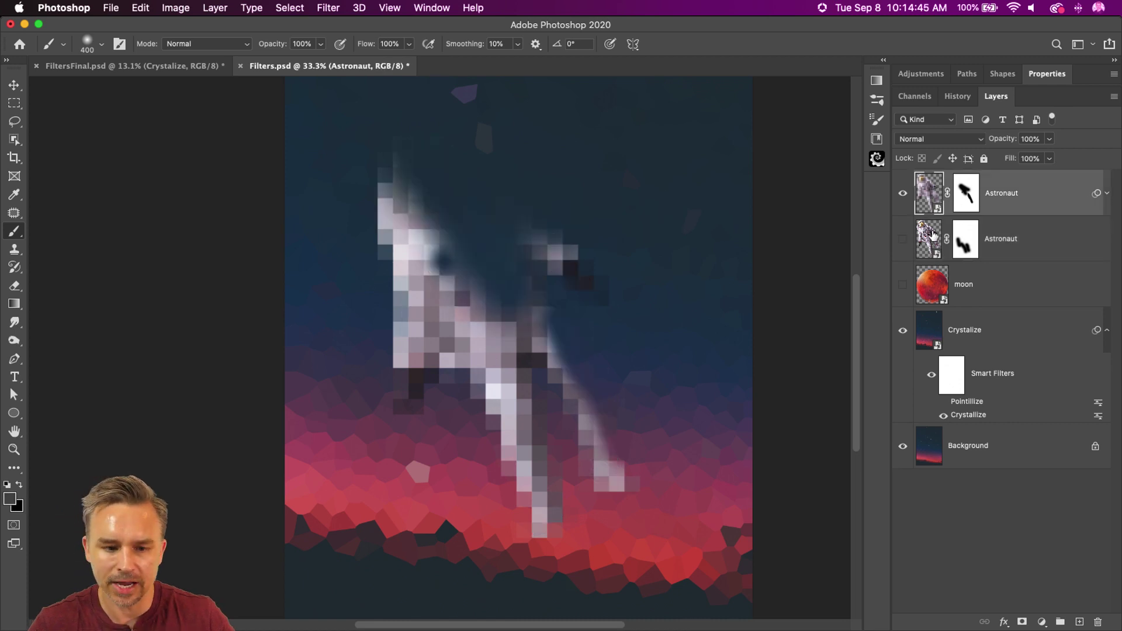
{"action": "key", "text": "super+equal"}
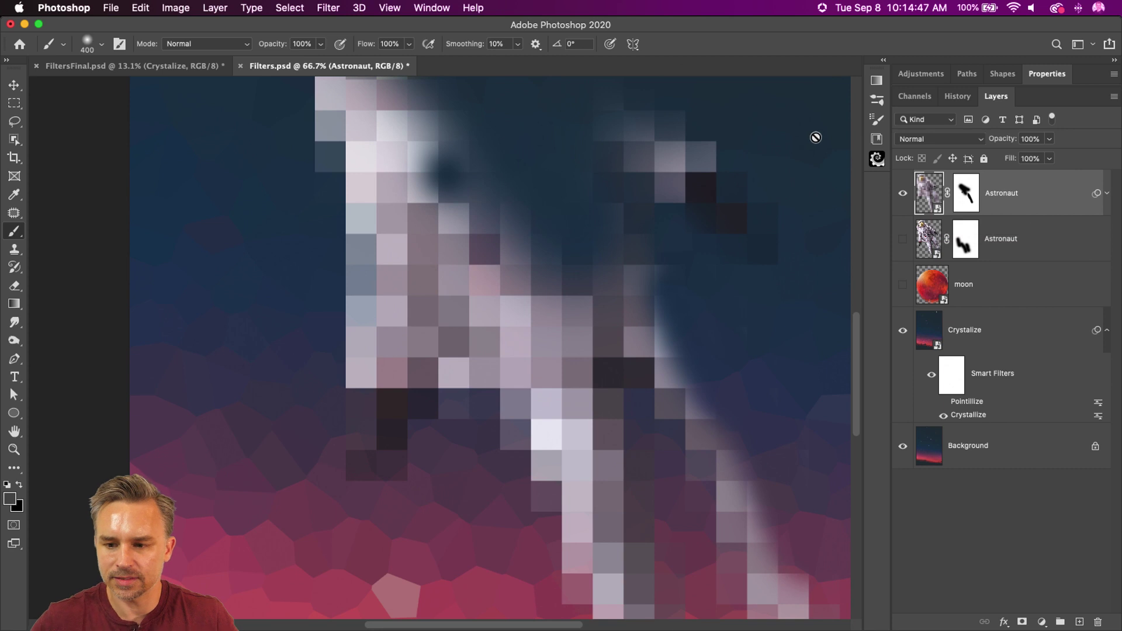
{"action": "left_click", "coordinate": [903, 241]}
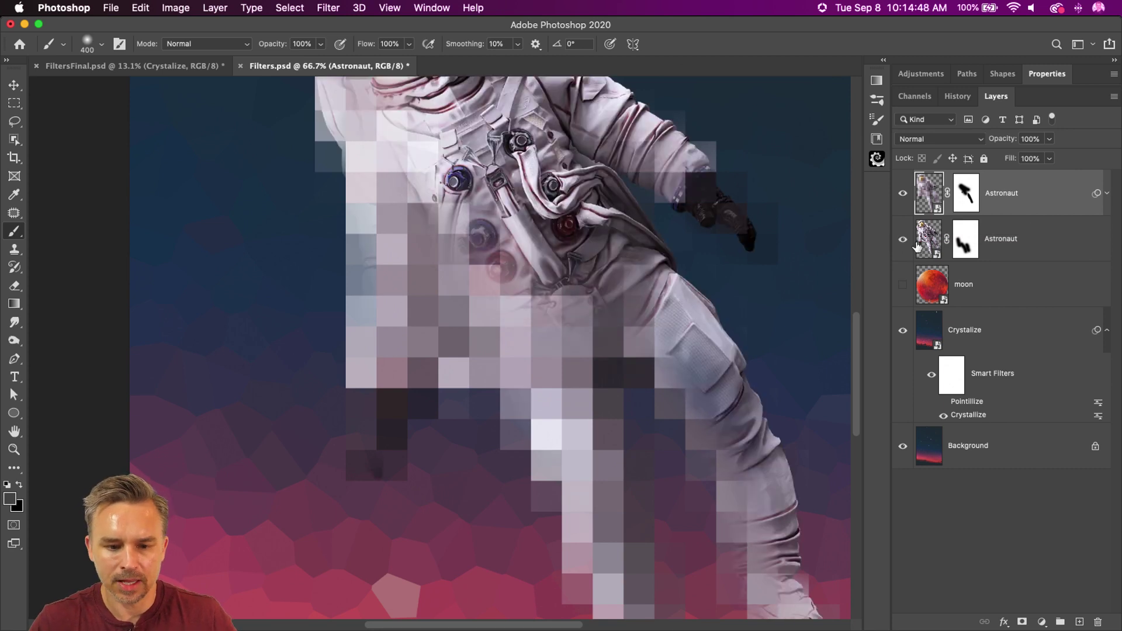
{"action": "left_click", "coordinate": [1025, 258]}
{"action": "scroll", "coordinate": [137, 303], "scroll_direction": "up", "scroll_amount": 5}
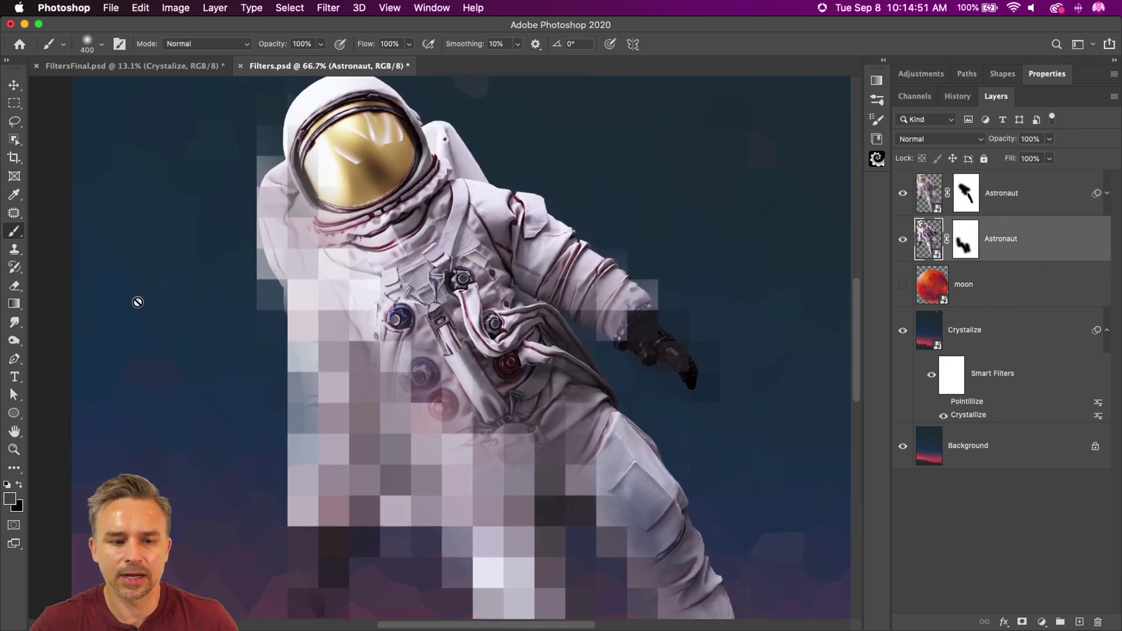
Hide the lower Astronaut layer and apply the Mosaic filter with a 66-square cell size to the Mosaic copy's layer mask
{"action": "left_click", "coordinate": [1108, 195]}
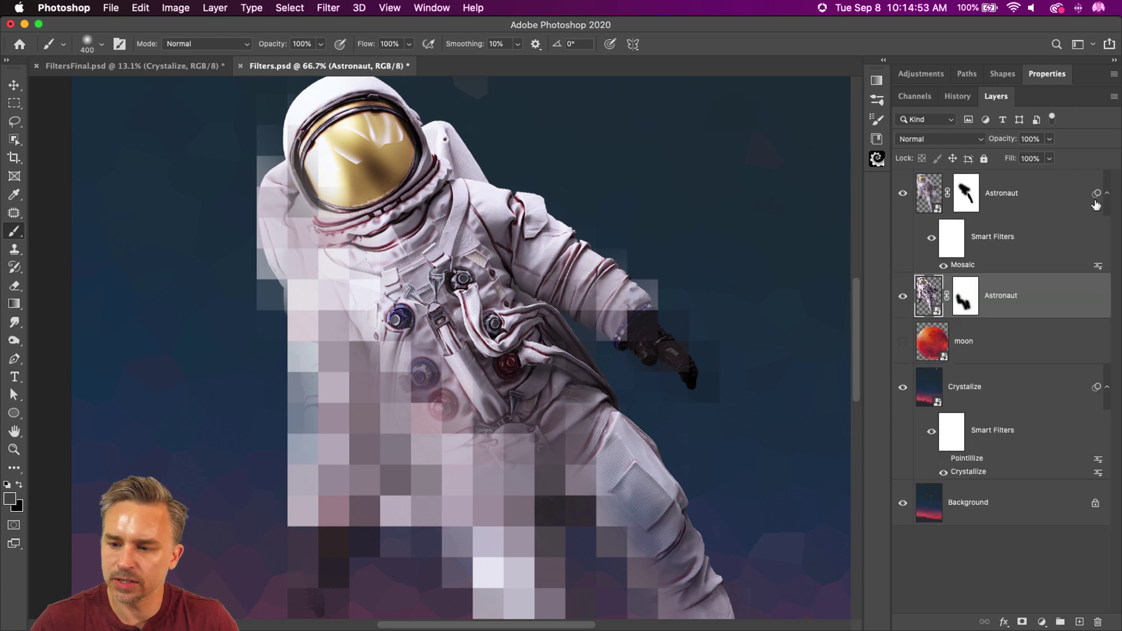
{"action": "left_click", "coordinate": [904, 297]}
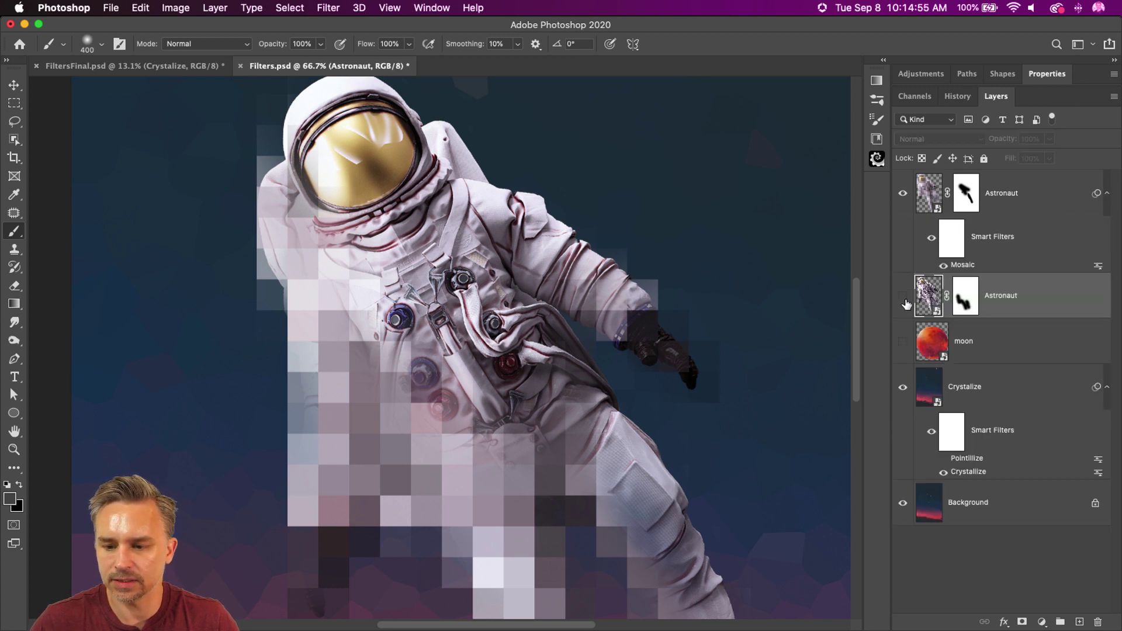
{"action": "left_click", "coordinate": [961, 197]}
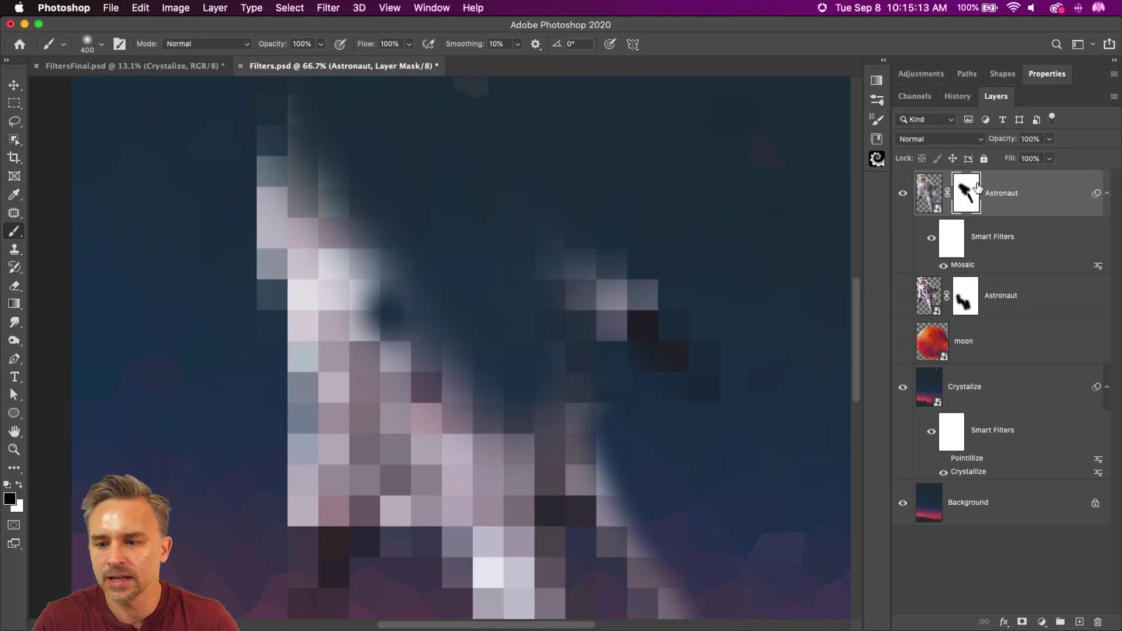
{"action": "left_click", "coordinate": [336, 6]}
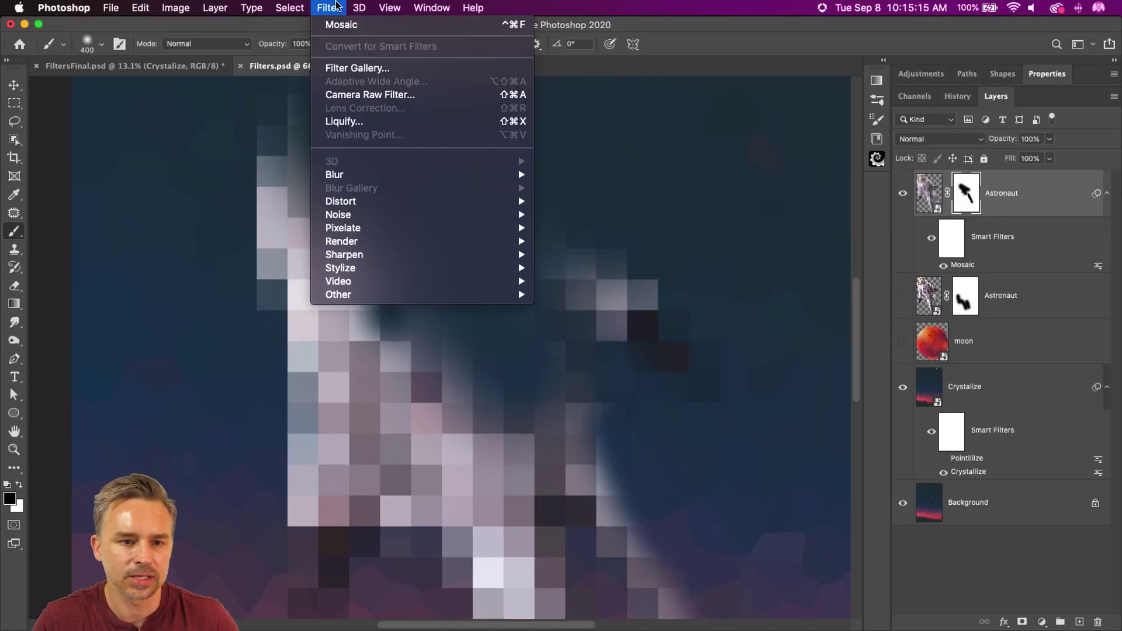
{"action": "mouse_move", "coordinate": [354, 231]}
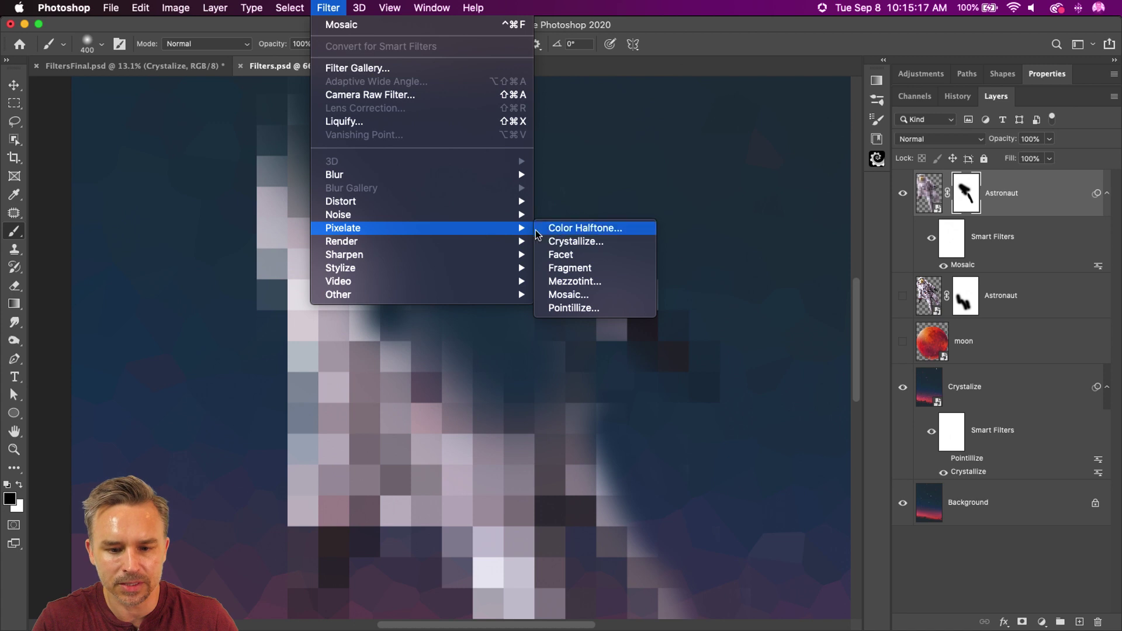
{"action": "left_click", "coordinate": [586, 294]}
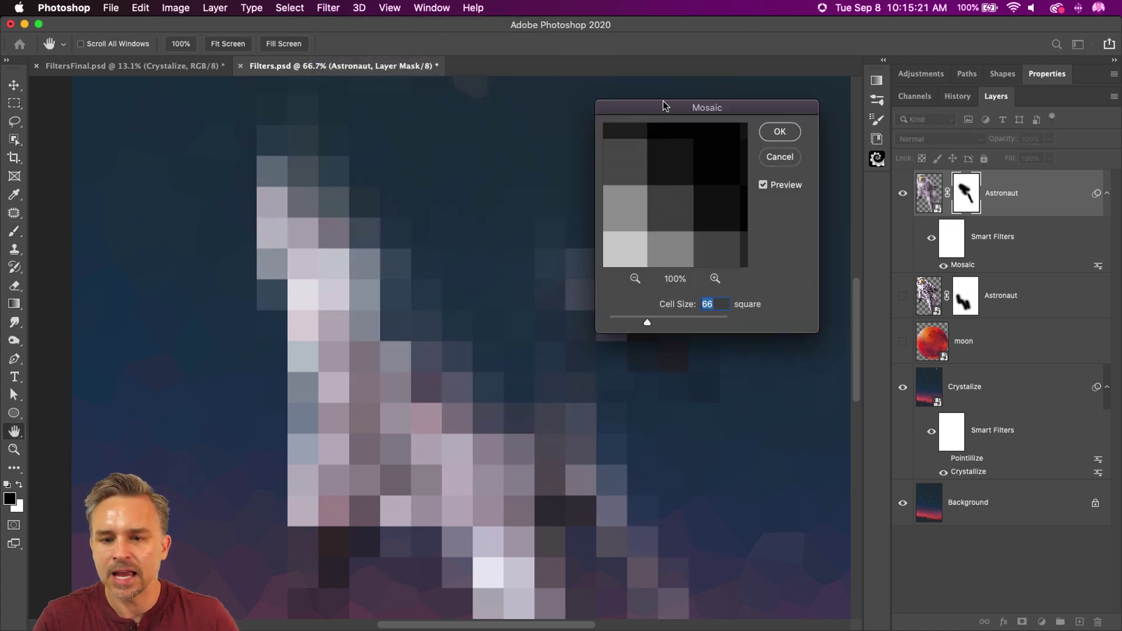
{"action": "left_click_drag", "start_coordinate": [664, 106], "coordinate": [806, 128]}
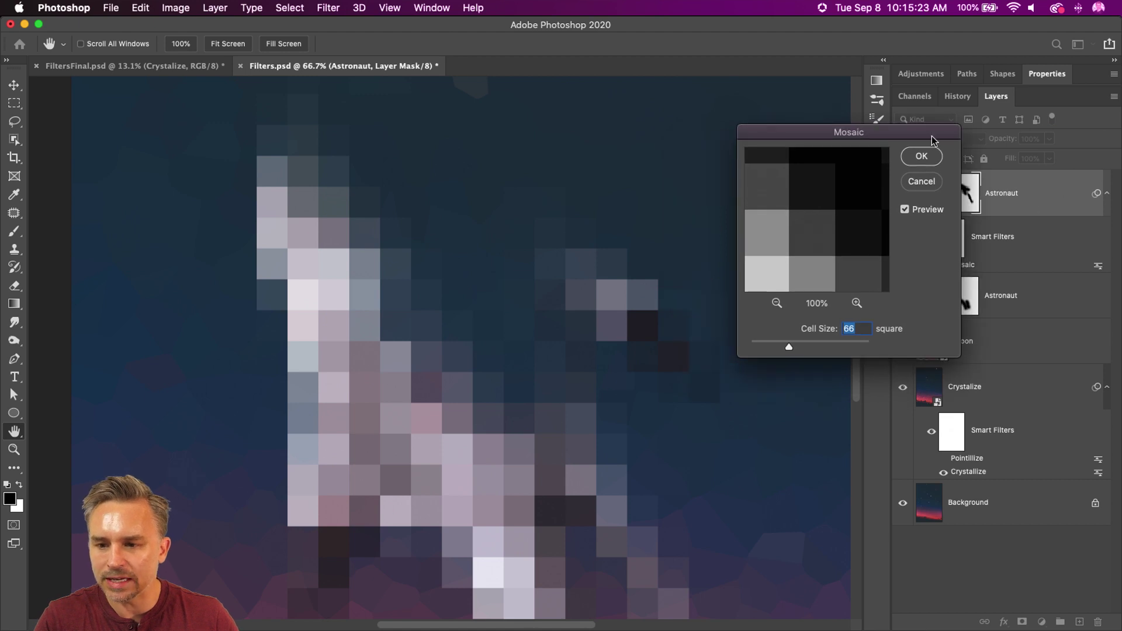
{"action": "mouse_move", "coordinate": [936, 133]}
{"action": "left_mouse_down"}
{"action": "mouse_move", "coordinate": [890, 128]}
{"action": "mouse_move", "coordinate": [920, 131]}
{"action": "left_mouse_up"}
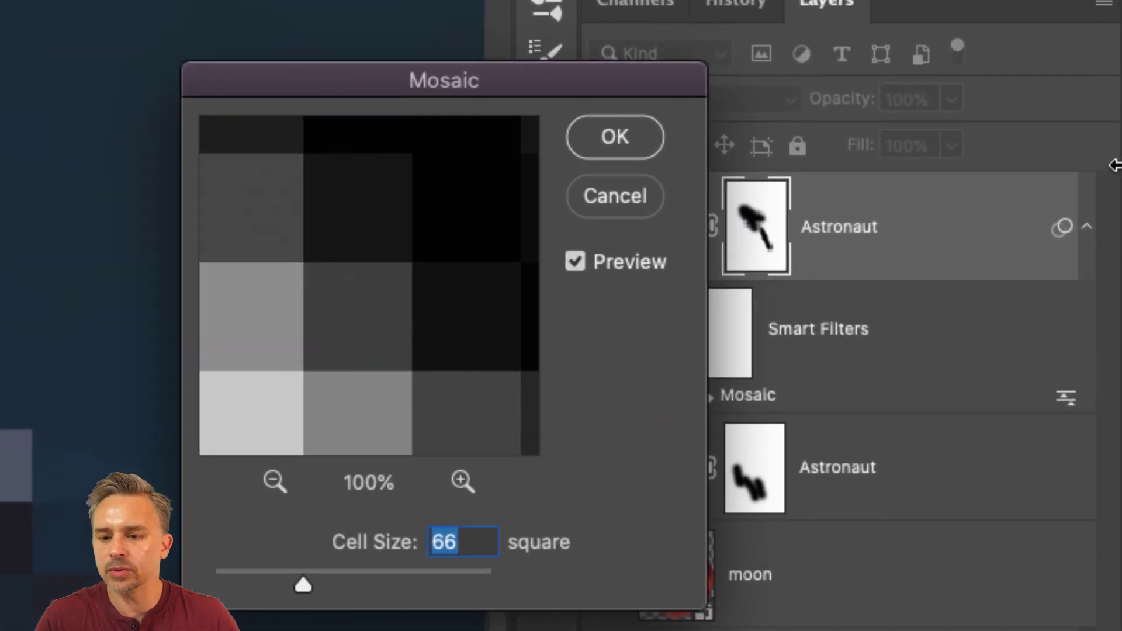
{"action": "left_click_drag", "start_coordinate": [766, 209], "coordinate": [742, 188]}
{"action": "left_click_drag", "start_coordinate": [431, 206], "coordinate": [424, 213]}
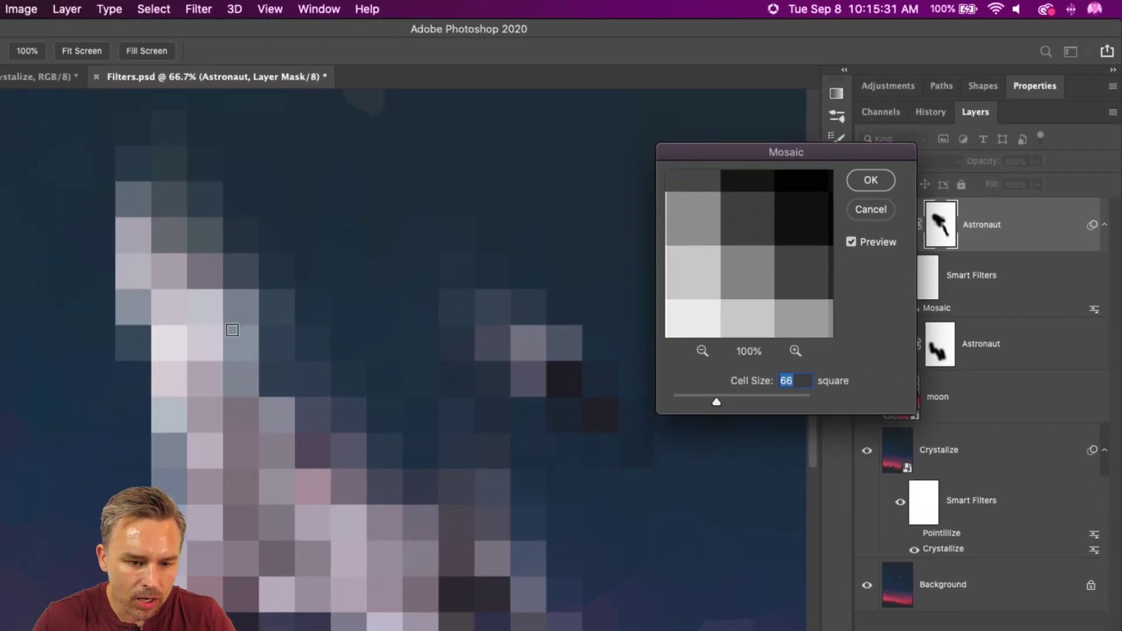
{"action": "left_click_drag", "start_coordinate": [747, 149], "coordinate": [605, 162]}
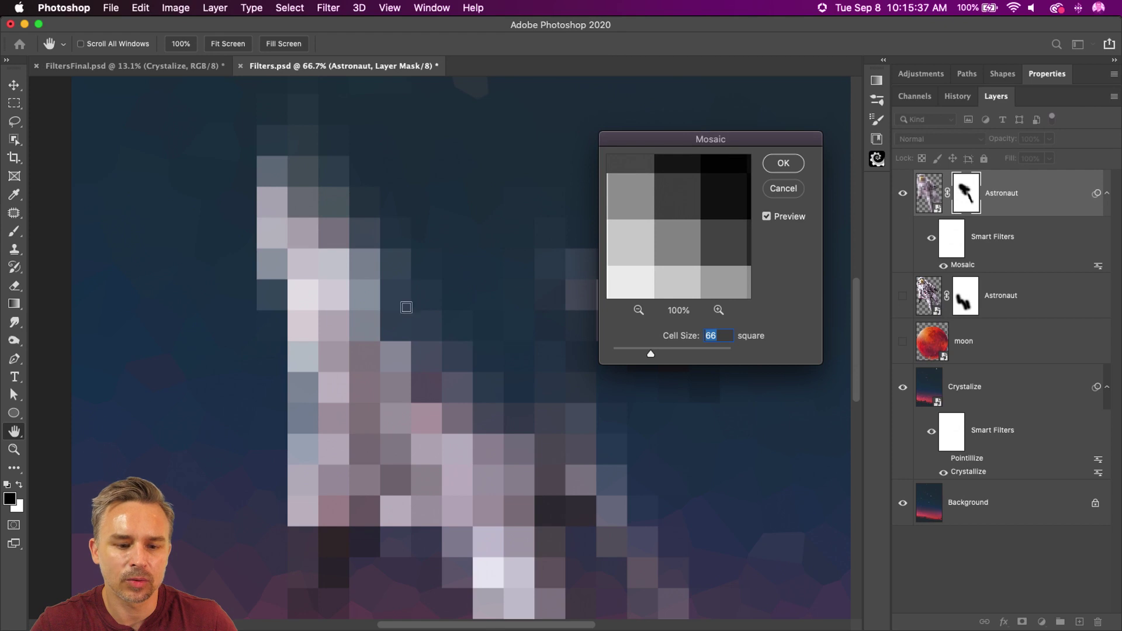
{"action": "left_click", "coordinate": [768, 168]}
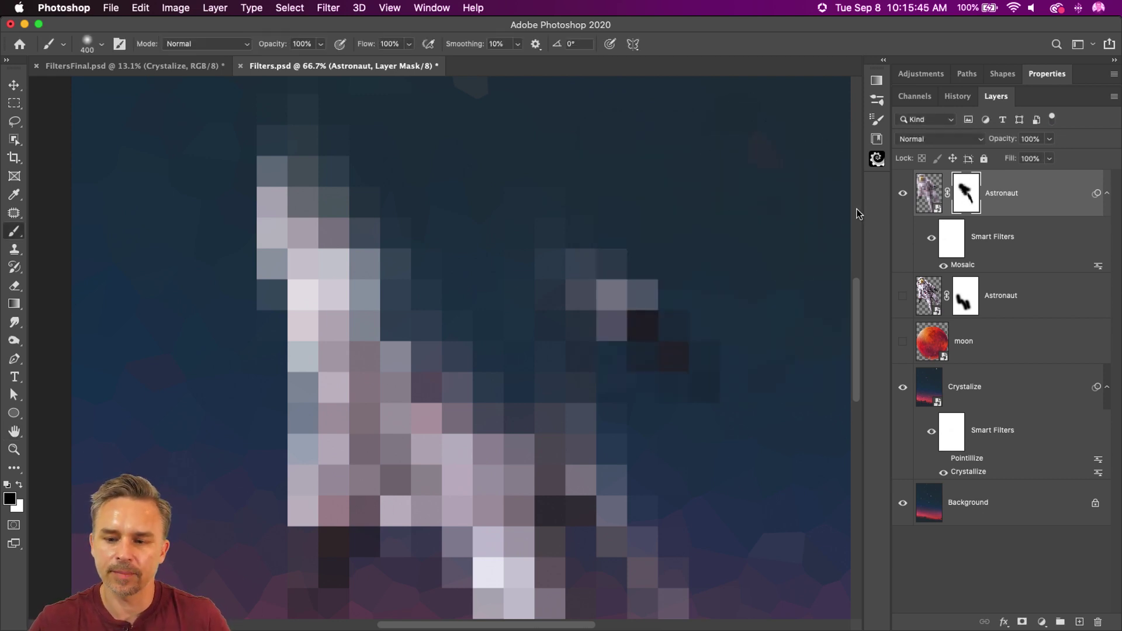
Show the lower Astronaut layer again and select it, with the whole astronaut in view
{"action": "left_click", "coordinate": [902, 297]}
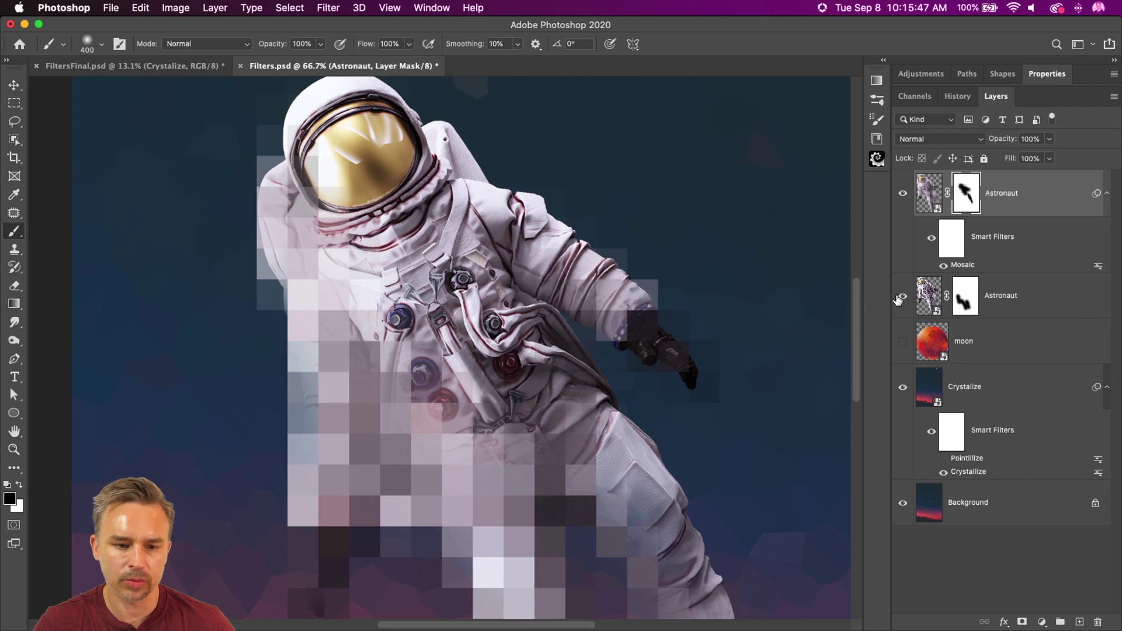
{"action": "left_click", "coordinate": [1002, 301]}
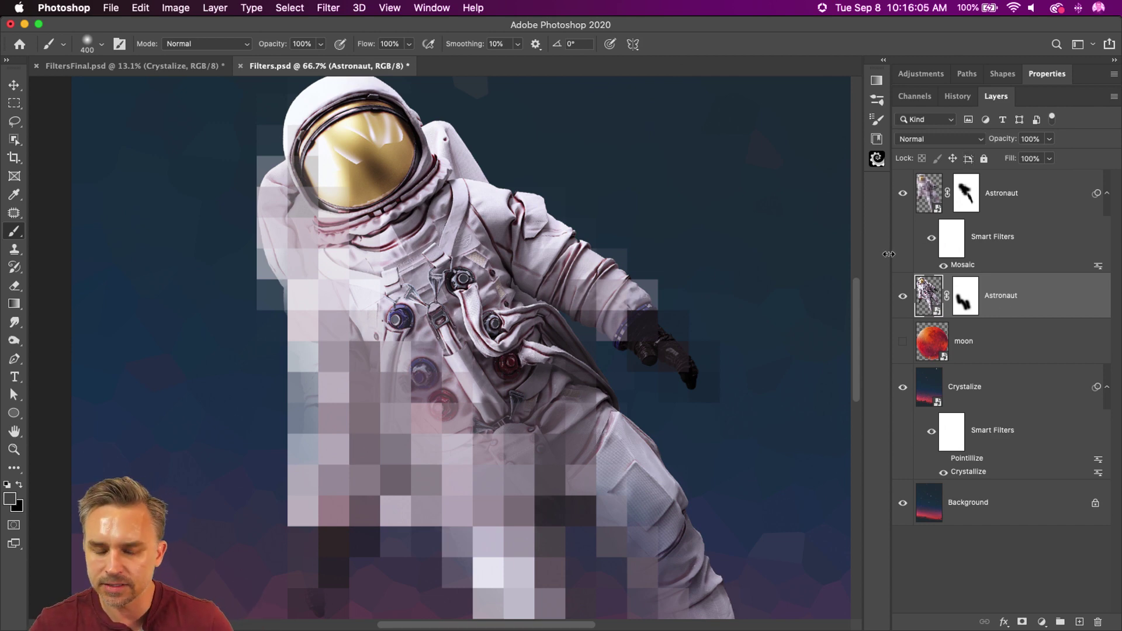
{"action": "key", "text": "super+minus"}
{"action": "key", "text": "super+minus"}
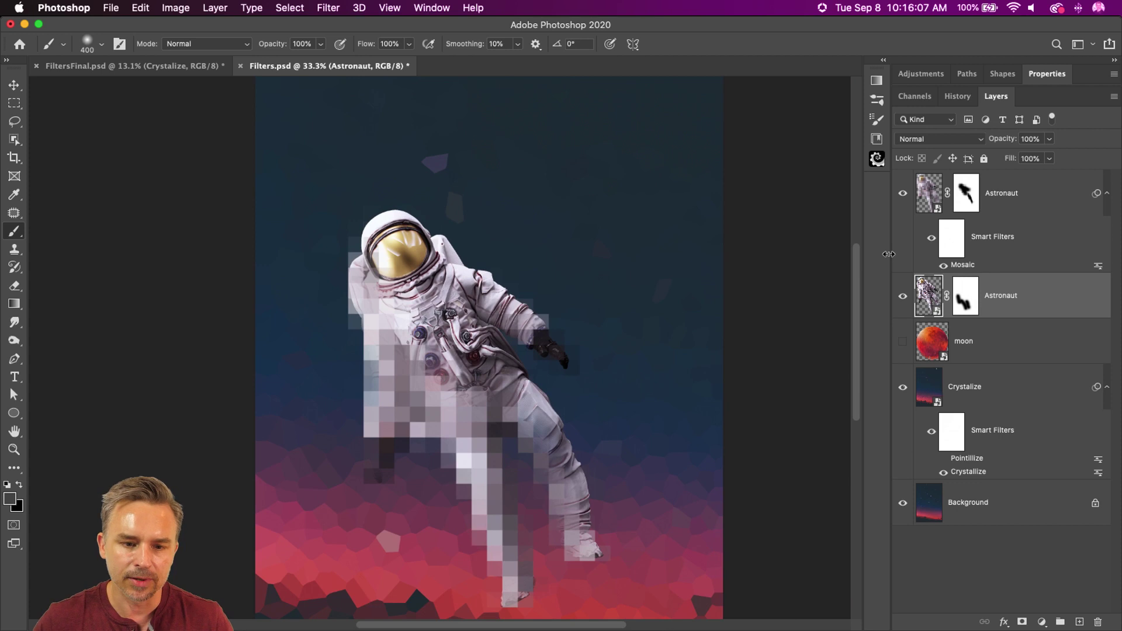
{"action": "left_click_drag", "start_coordinate": [412, 358], "coordinate": [453, 273]}
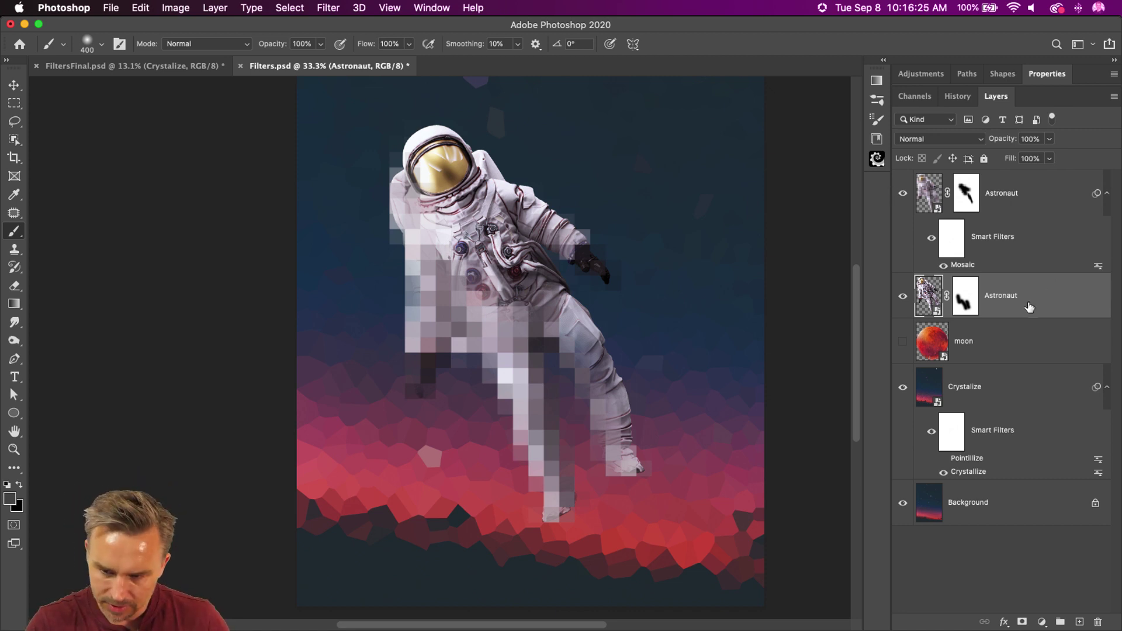
Duplicate the lower Astronaut layer and isolate the bottom copy with its layer mask deleted
{"action": "key", "text": "super+j"}
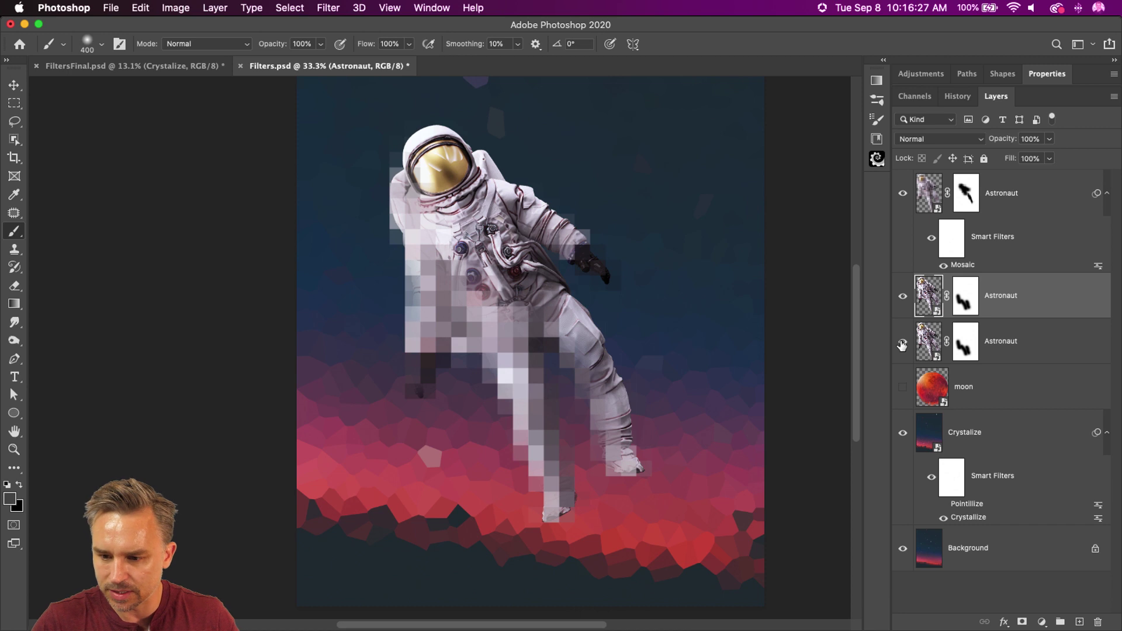
{"action": "left_click_drag", "start_coordinate": [1008, 307], "coordinate": [1004, 351]}
{"action": "left_click", "coordinate": [903, 194]}
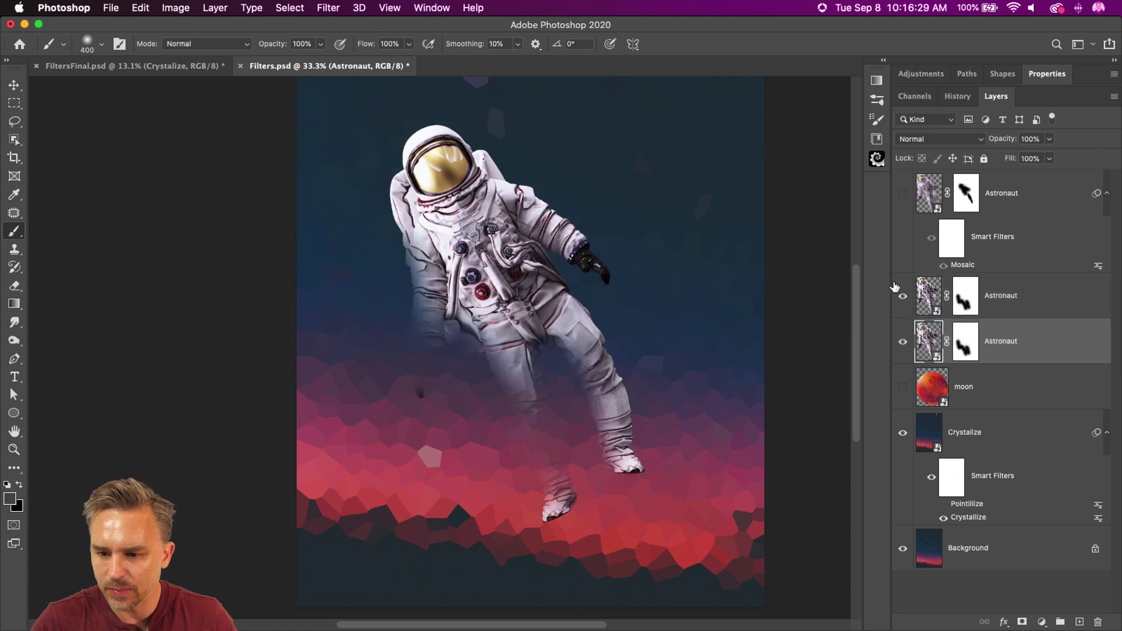
{"action": "right_click", "coordinate": [958, 335]}
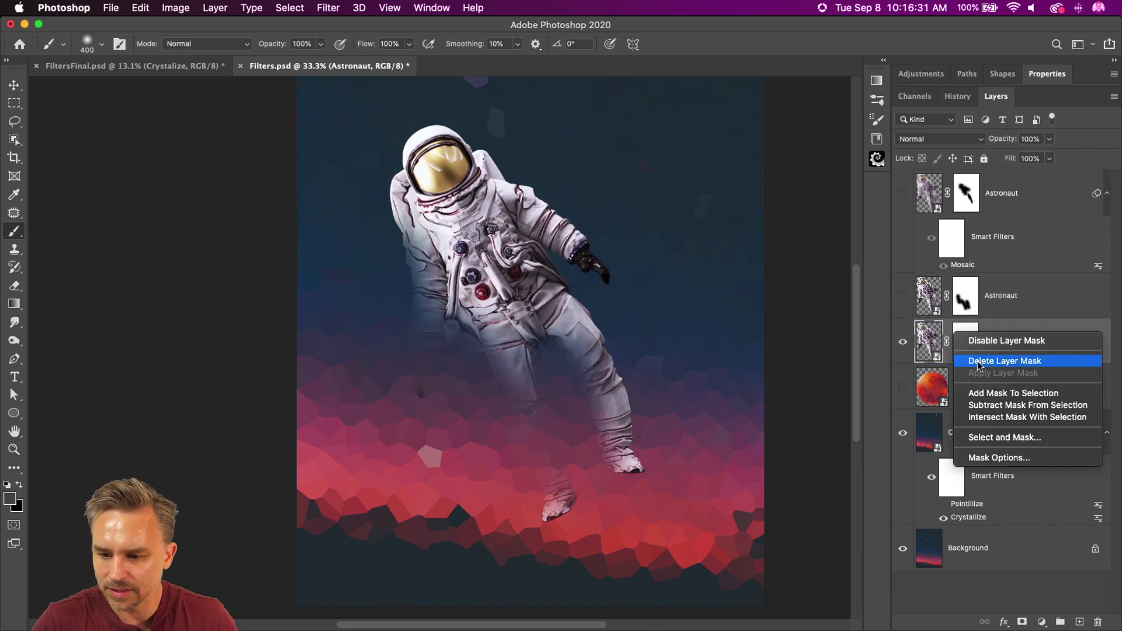
{"action": "left_click", "coordinate": [1006, 361]}
Apply the Crystallize filter with a cell size of 67 to the unmasked Astronaut layer
{"action": "left_click", "coordinate": [290, 7]}
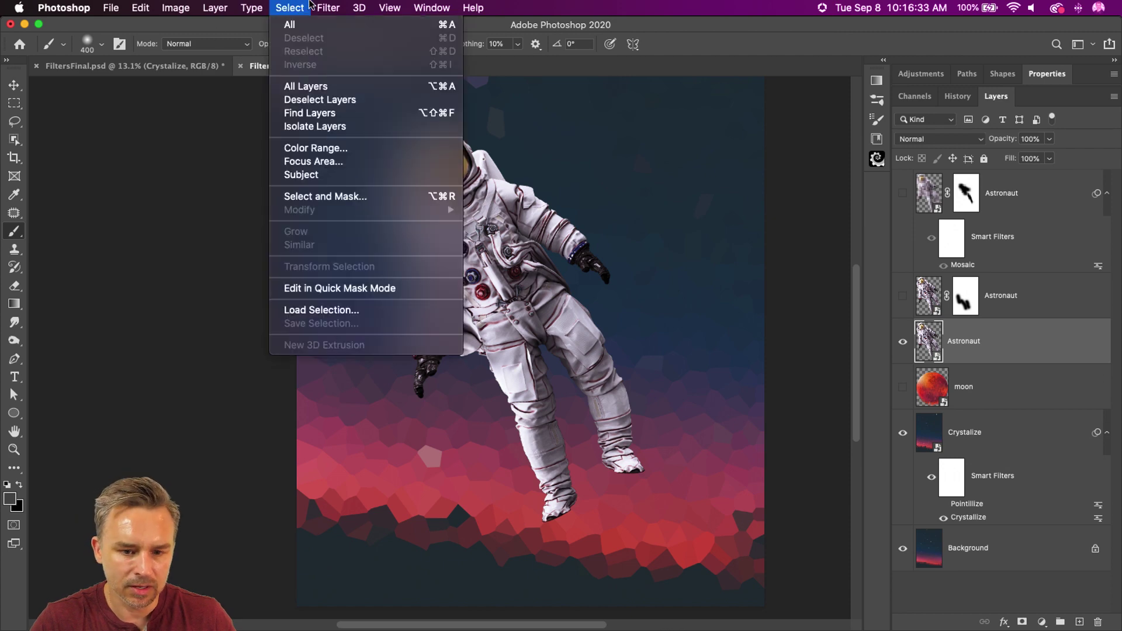
{"action": "mouse_move", "coordinate": [341, 5]}
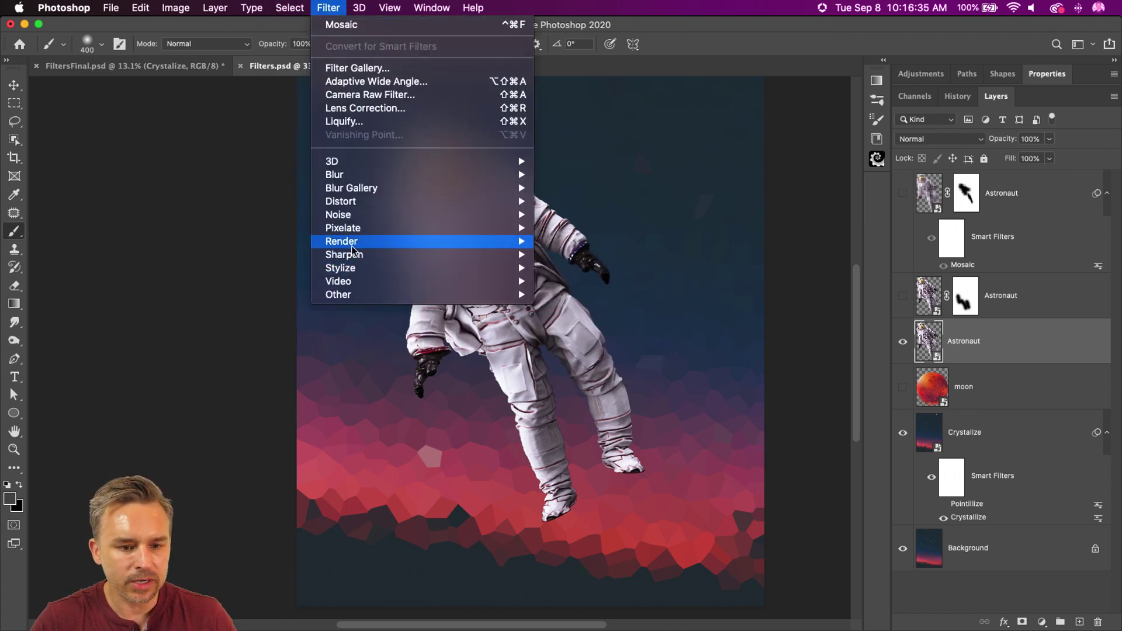
{"action": "mouse_move", "coordinate": [354, 232]}
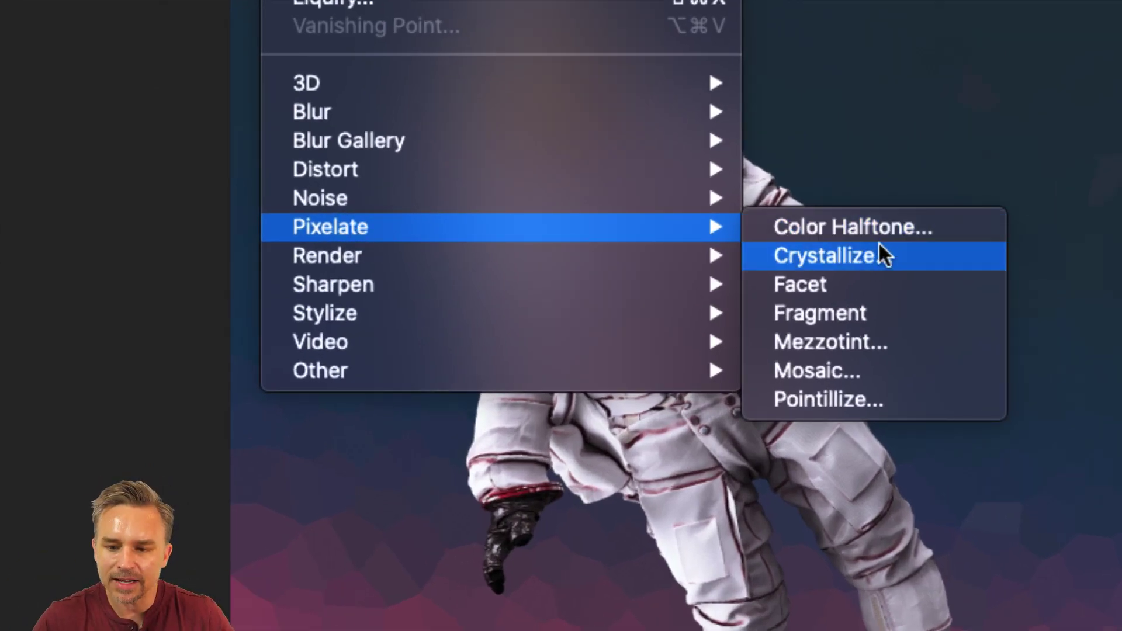
{"action": "left_click", "coordinate": [864, 255]}
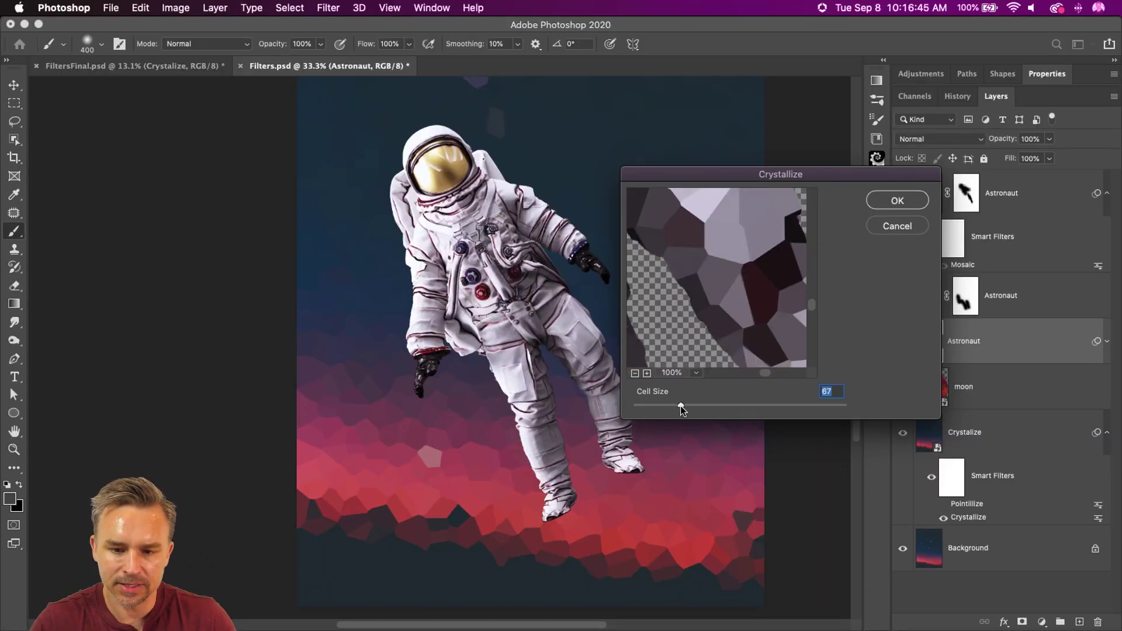
{"action": "key", "text": "Return"}
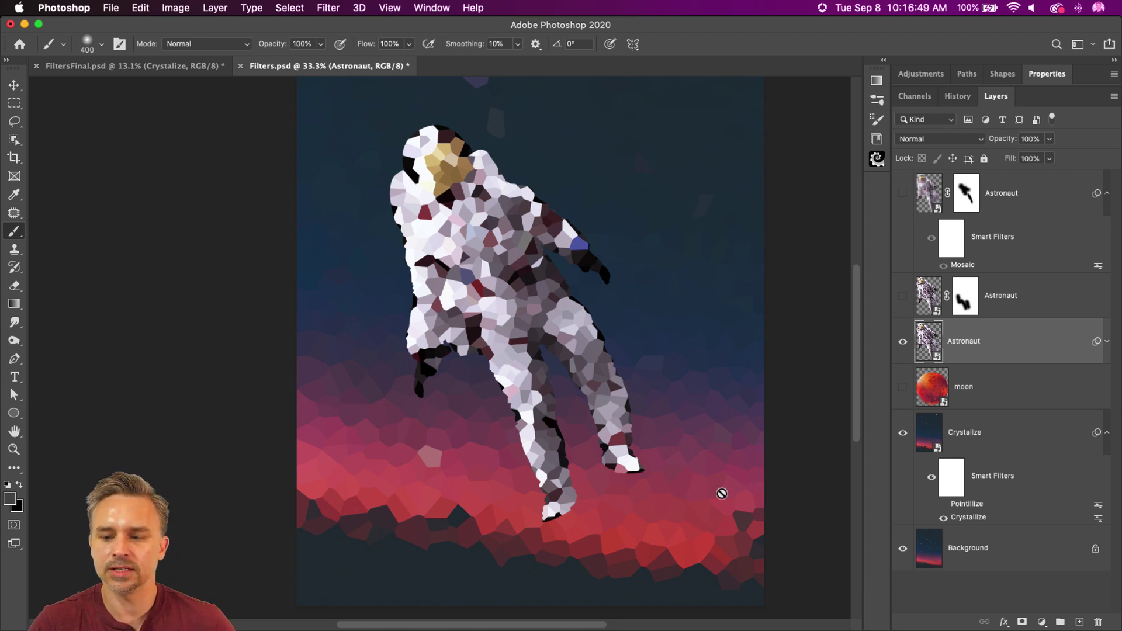
Duplicate the unmasked Astronaut layer, remove Crystallize from the lower copy, and add a layer mask to the upper copy
{"action": "key", "text": "super+j"}
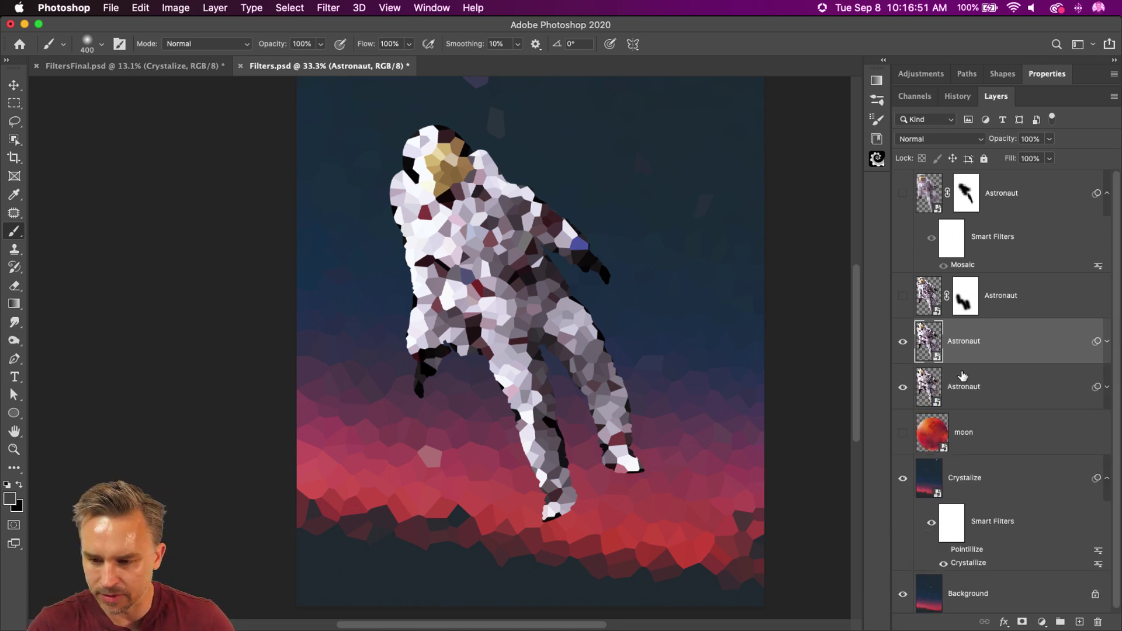
{"action": "left_click", "coordinate": [972, 401]}
{"action": "left_click", "coordinate": [1107, 387]}
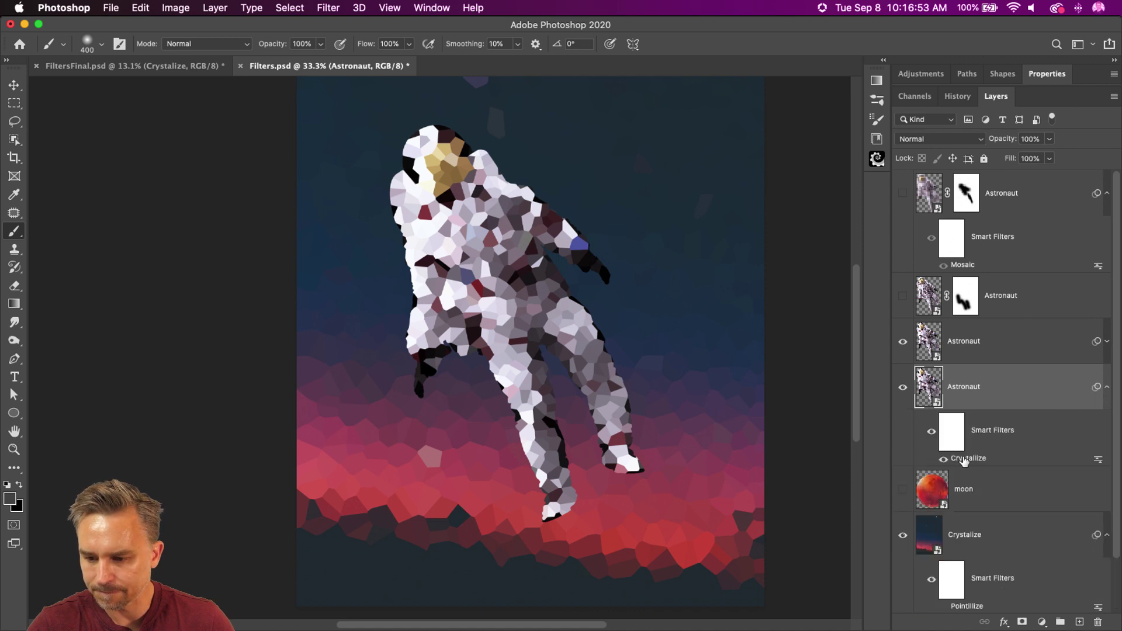
{"action": "left_click_drag", "start_coordinate": [964, 462], "coordinate": [1088, 597]}
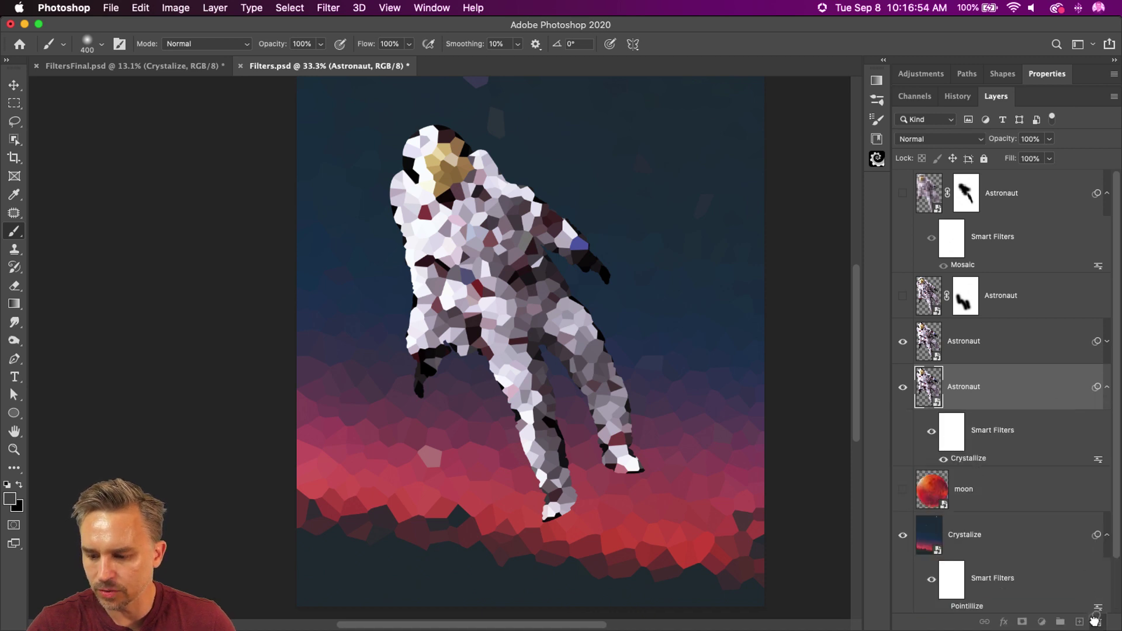
{"action": "left_click", "coordinate": [960, 337]}
{"action": "left_click", "coordinate": [1022, 623]}
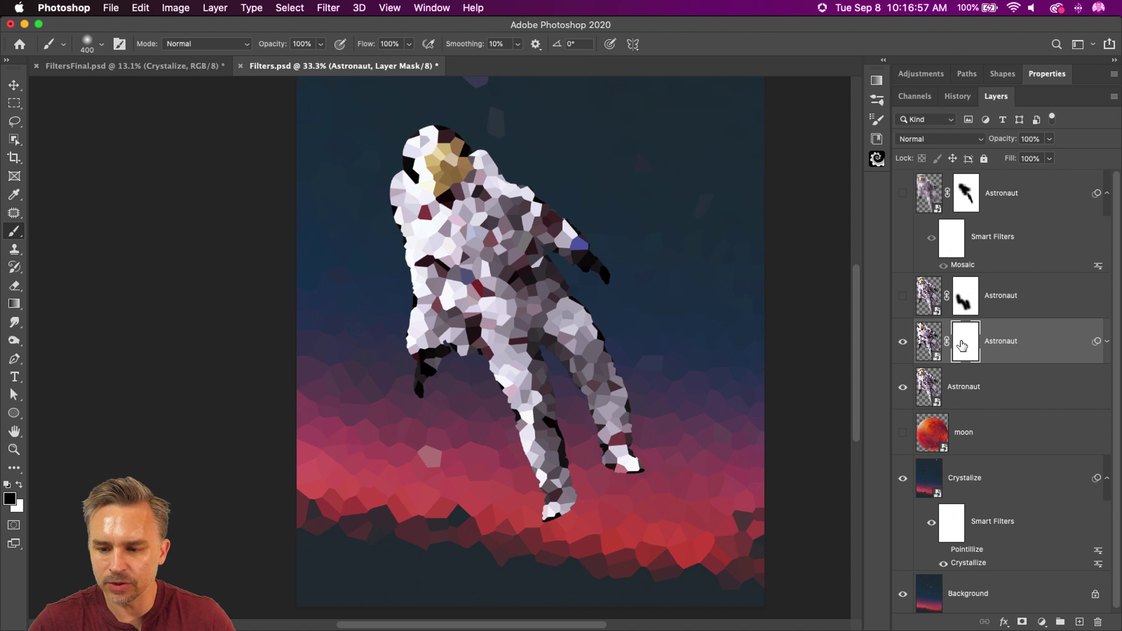
Try painting black on the upper copy's mask over the helmet and chest, undoing the first stroke
{"action": "key", "text": "x"}
{"action": "mouse_move", "coordinate": [414, 120]}
{"action": "left_mouse_down"}
{"action": "mouse_move", "coordinate": [470, 201]}
{"action": "mouse_move", "coordinate": [526, 234]}
{"action": "left_mouse_up"}
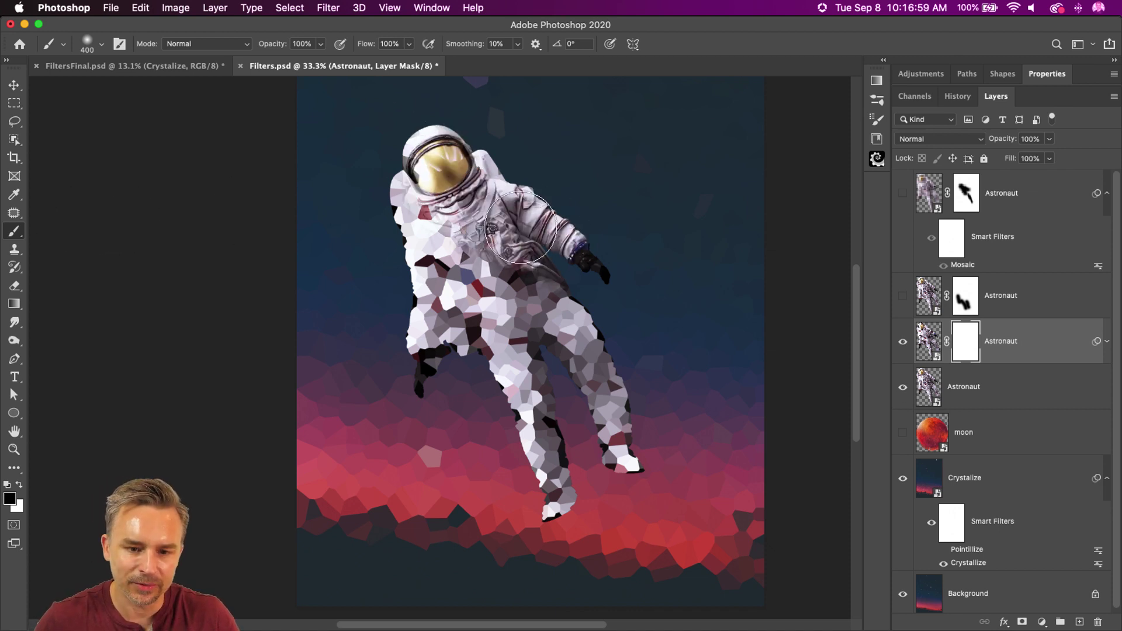
{"action": "key", "text": "super+z"}
{"action": "left_click_drag", "start_coordinate": [447, 175], "coordinate": [503, 289]}
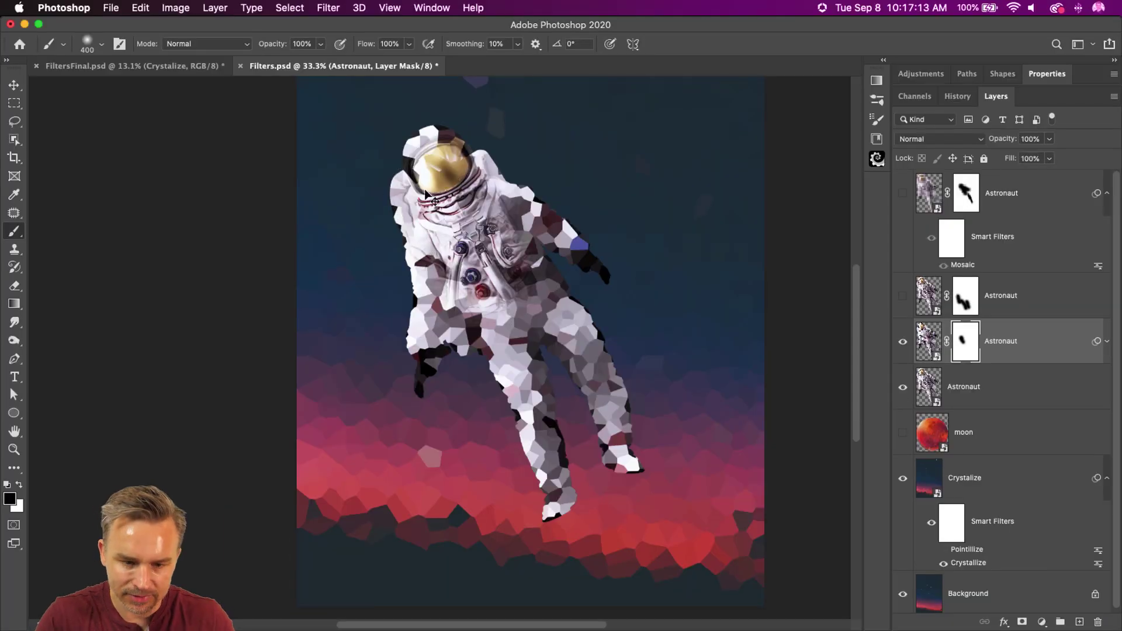
Undo the last mask painting, and remove the layer mask and Crystallize filter from the upper unmasked-astronaut copy
{"action": "key", "text": "Delete"}
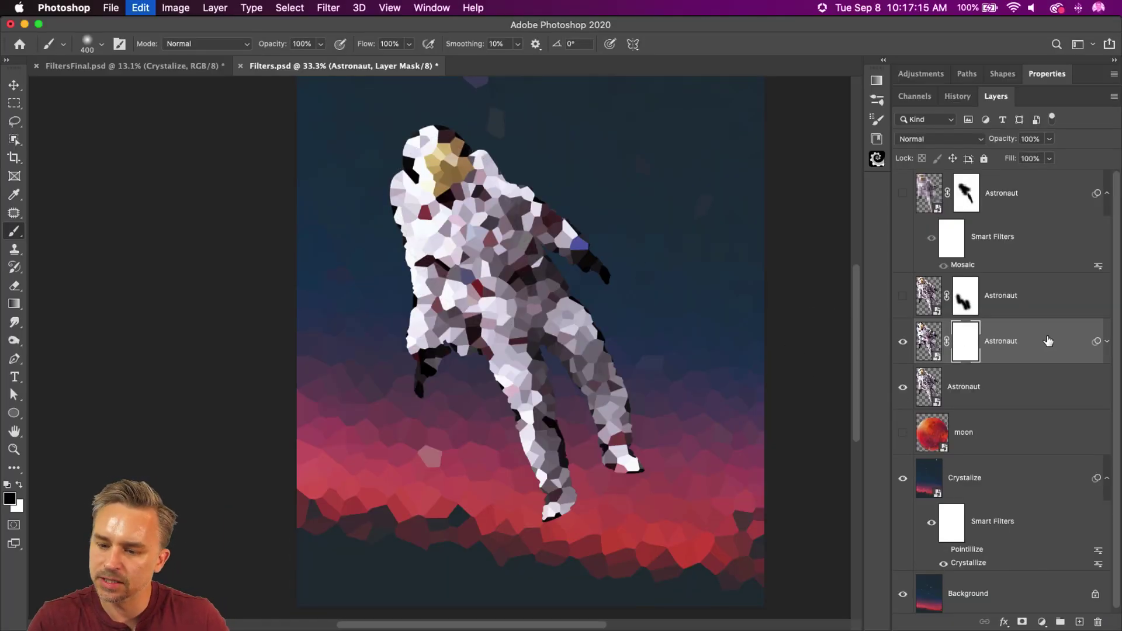
{"action": "left_click", "coordinate": [1107, 342]}
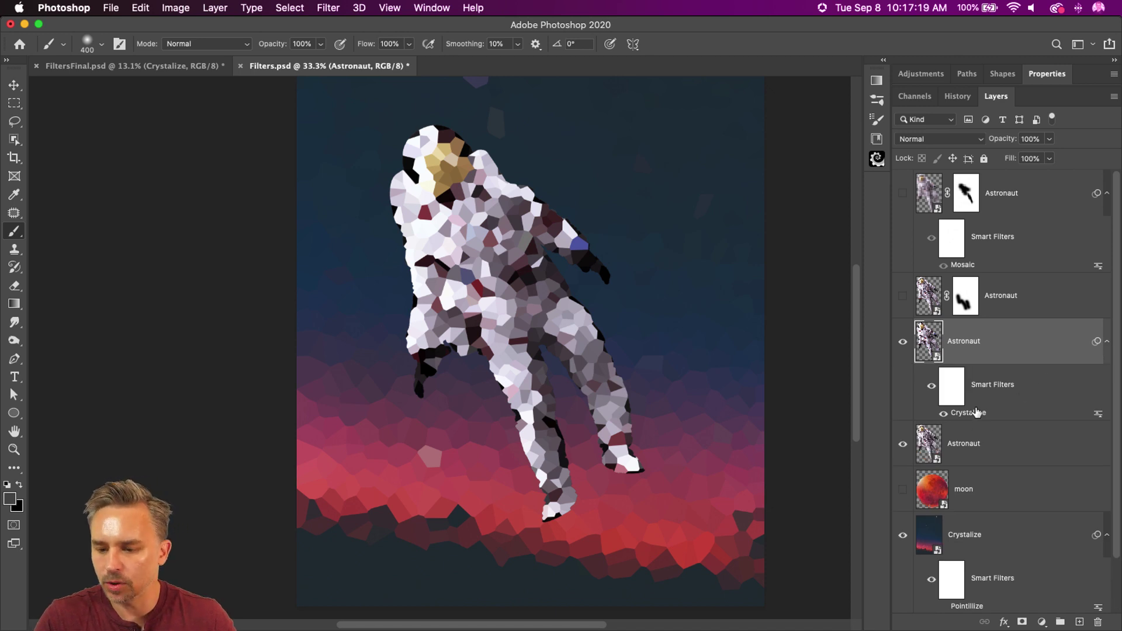
{"action": "left_click_drag", "start_coordinate": [982, 413], "coordinate": [994, 541]}
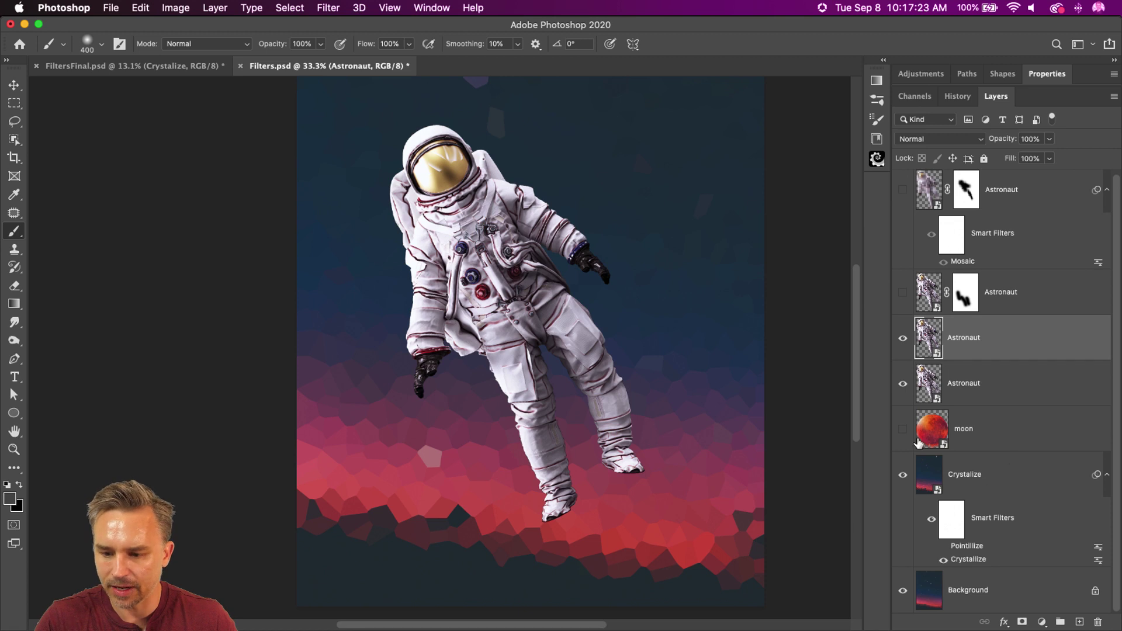
Show the moon layer and move the moon down behind the astronaut's shoulder and right-side arm
{"action": "left_click", "coordinate": [904, 430]}
{"action": "left_click", "coordinate": [976, 425]}
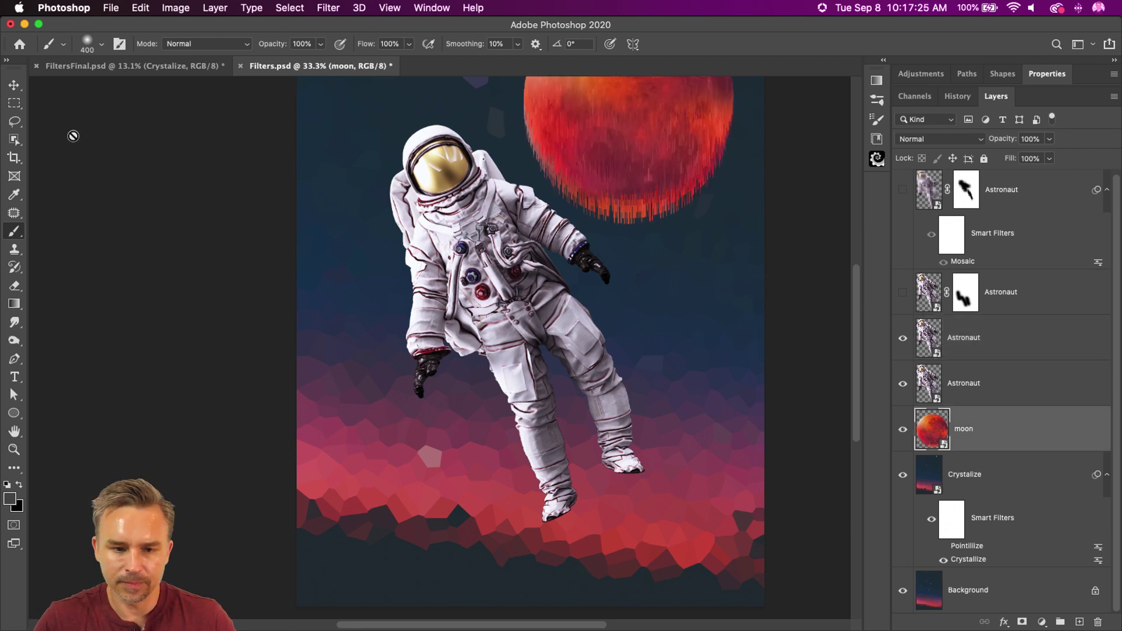
{"action": "left_click", "coordinate": [14, 84]}
{"action": "left_click_drag", "start_coordinate": [503, 175], "coordinate": [450, 228]}
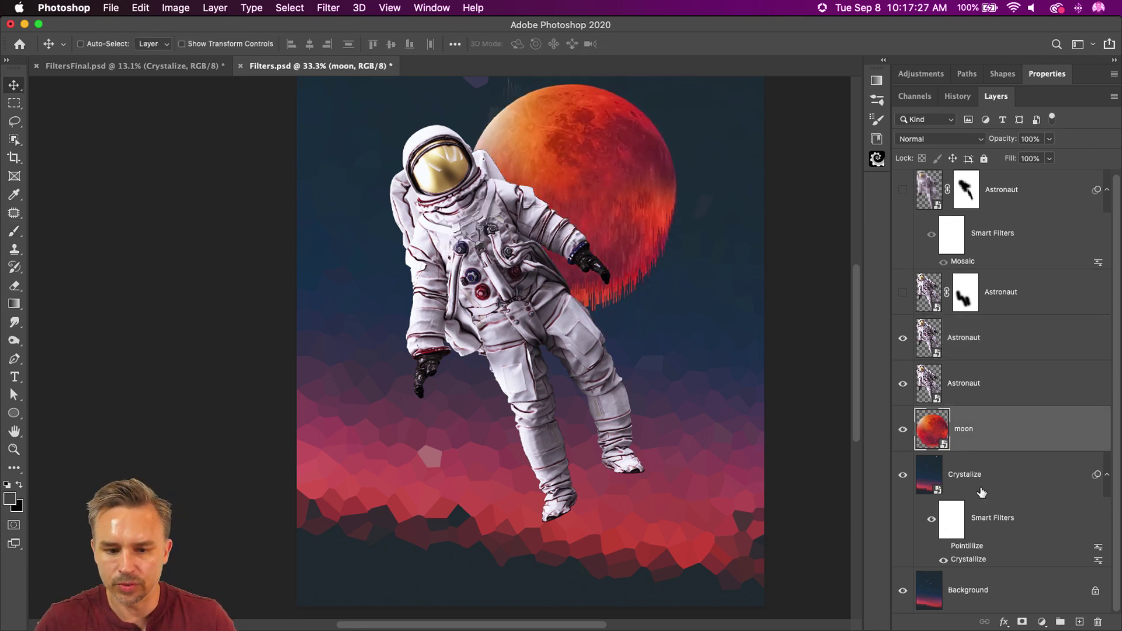
{"action": "mouse_move", "coordinate": [503, 196]}
{"action": "left_mouse_down"}
{"action": "mouse_move", "coordinate": [487, 217]}
{"action": "mouse_move", "coordinate": [516, 211]}
{"action": "left_mouse_up"}
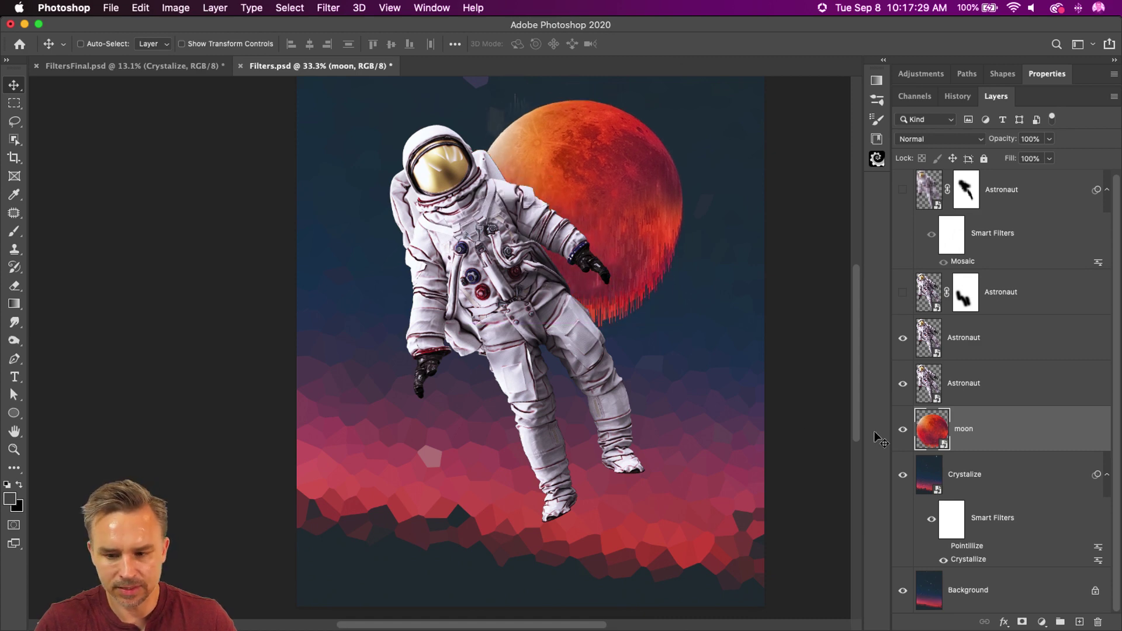
Select the lower unmasked Astronaut copy and hide the Crystalize, moon and upper unmasked Astronaut layers
{"action": "left_click", "coordinate": [991, 383]}
{"action": "key", "text": "super+minus"}
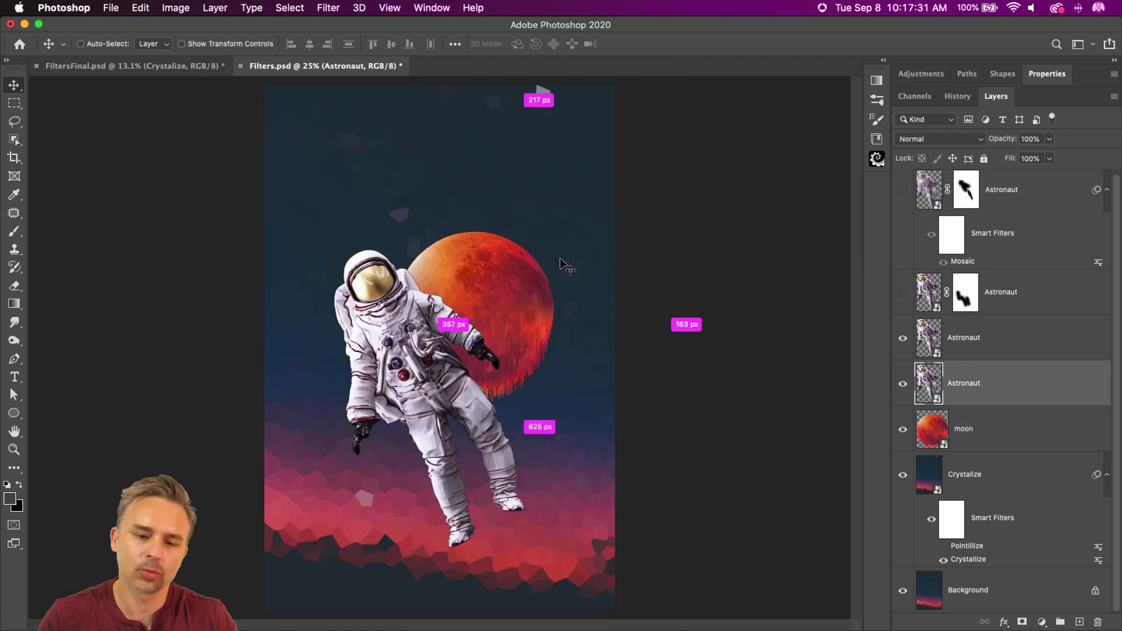
{"action": "left_click", "coordinate": [904, 476]}
{"action": "left_click", "coordinate": [903, 430]}
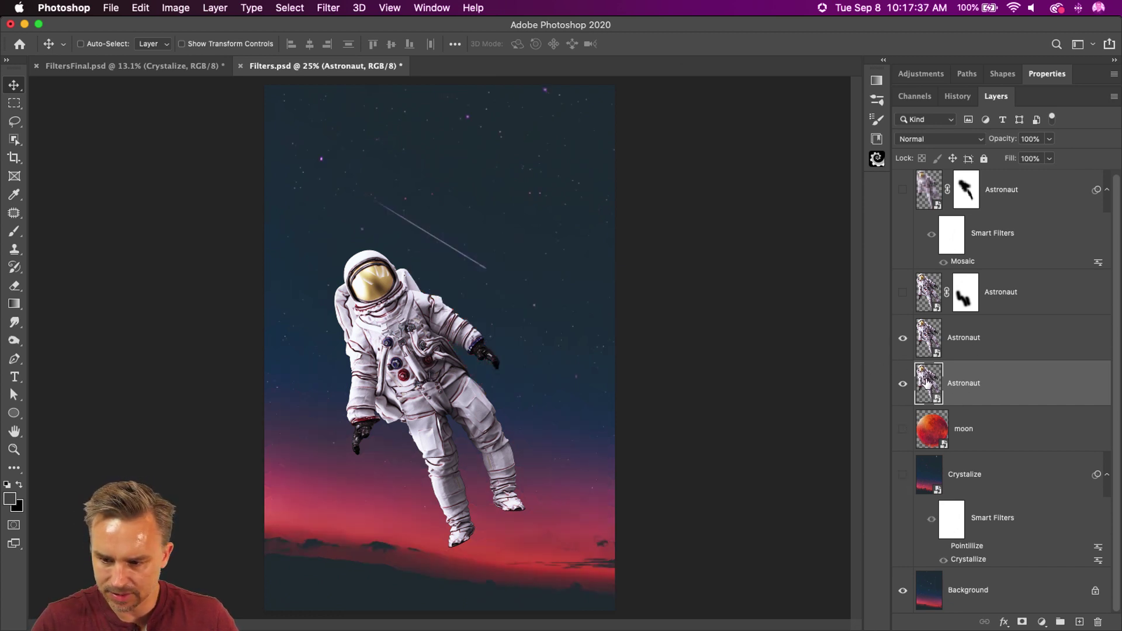
{"action": "left_click", "coordinate": [904, 339]}
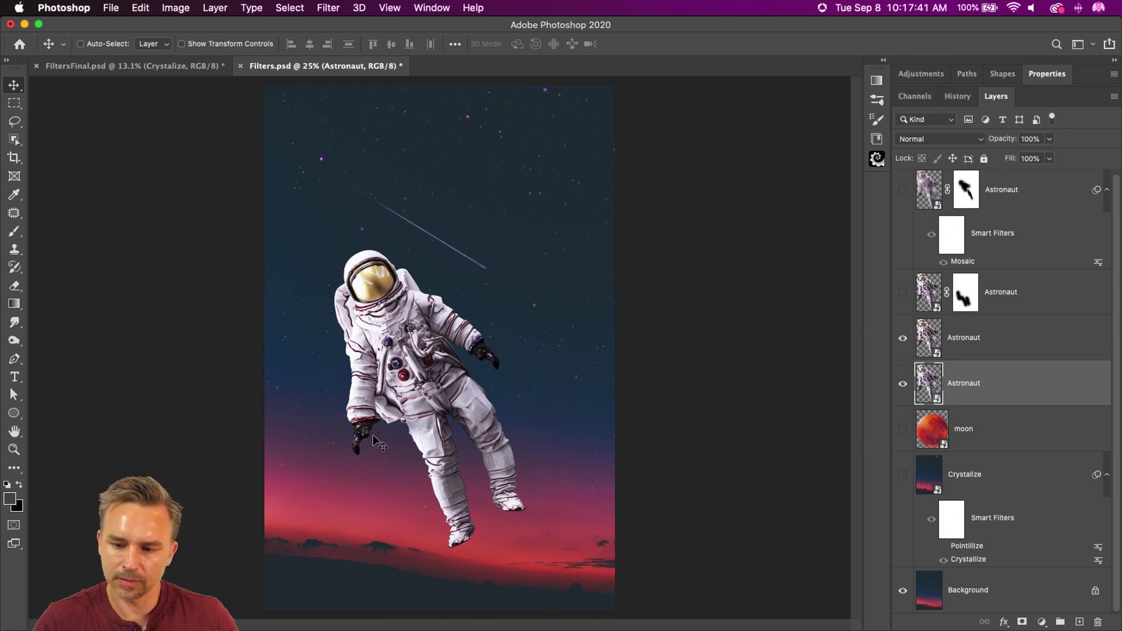
Scale down the lower unmasked astronaut and move it slightly up and right, undoing the first trial move
{"action": "left_click_drag", "start_coordinate": [392, 351], "coordinate": [396, 372]}
{"action": "key", "text": "super+z"}
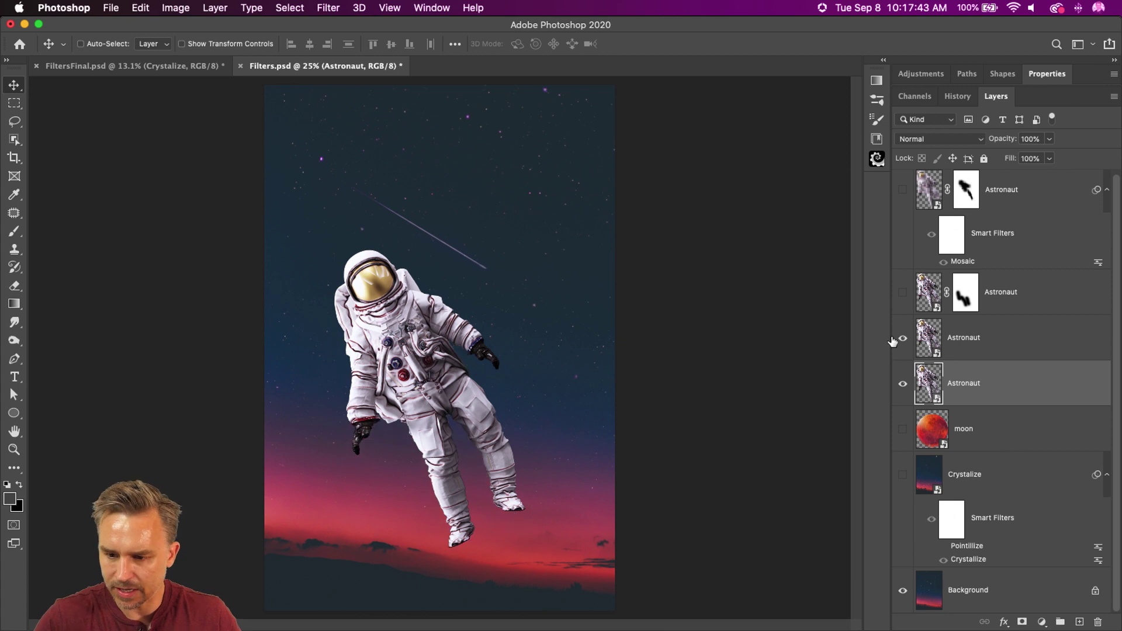
{"action": "key", "text": "super+t"}
{"action": "left_click_drag", "start_coordinate": [525, 546], "coordinate": [475, 471]}
{"action": "key", "text": "Return"}
{"action": "left_click_drag", "start_coordinate": [406, 336], "coordinate": [423, 326]}
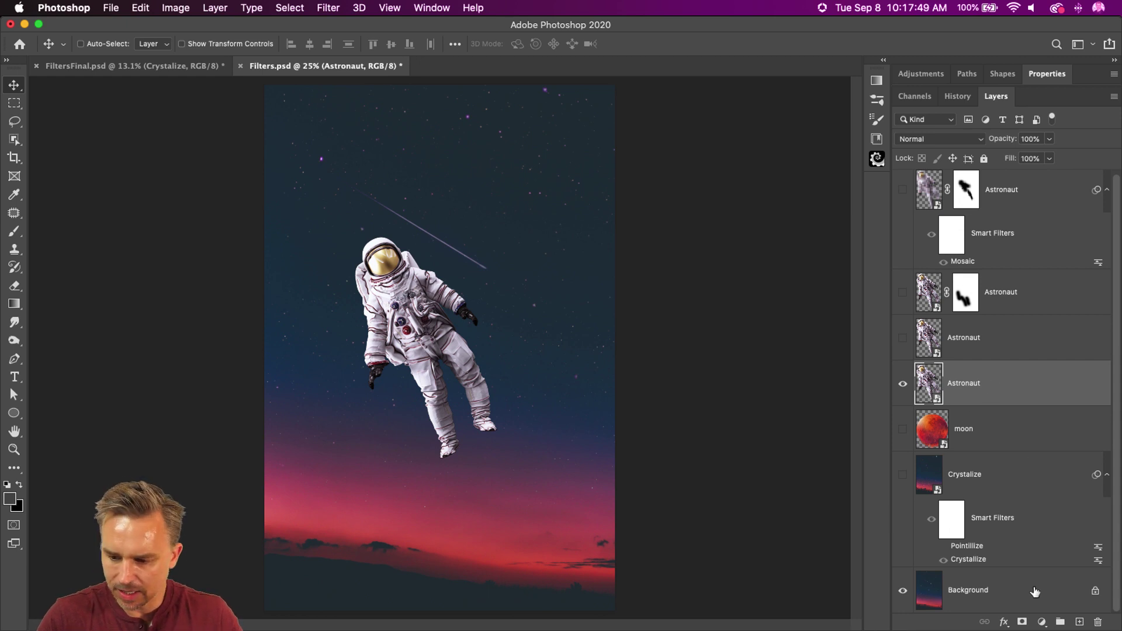
Duplicate the Background directly beneath the resized astronaut and combine both layers into one Smart Object
{"action": "left_click_drag", "start_coordinate": [958, 589], "coordinate": [992, 388]}
{"action": "left_click", "coordinate": [1010, 387], "text": "shift"}
{"action": "key", "text": "ctrl+alt+s"}
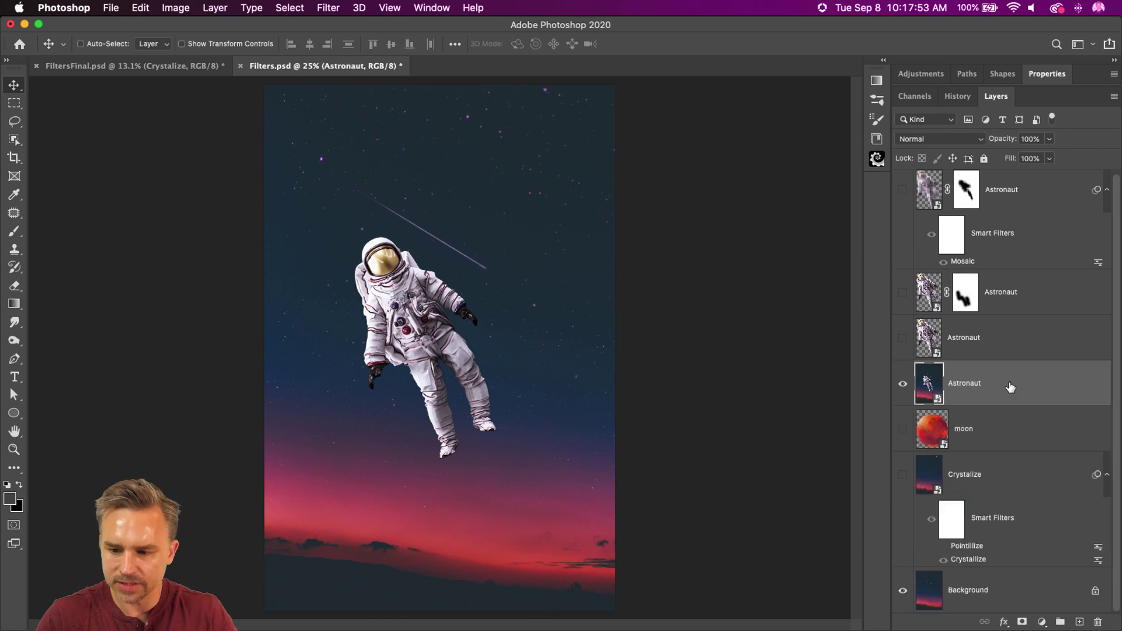
Apply the Crystallize filter to the combined astronaut-and-sky Smart Object with a cell size of 67
{"action": "left_click", "coordinate": [328, 8]}
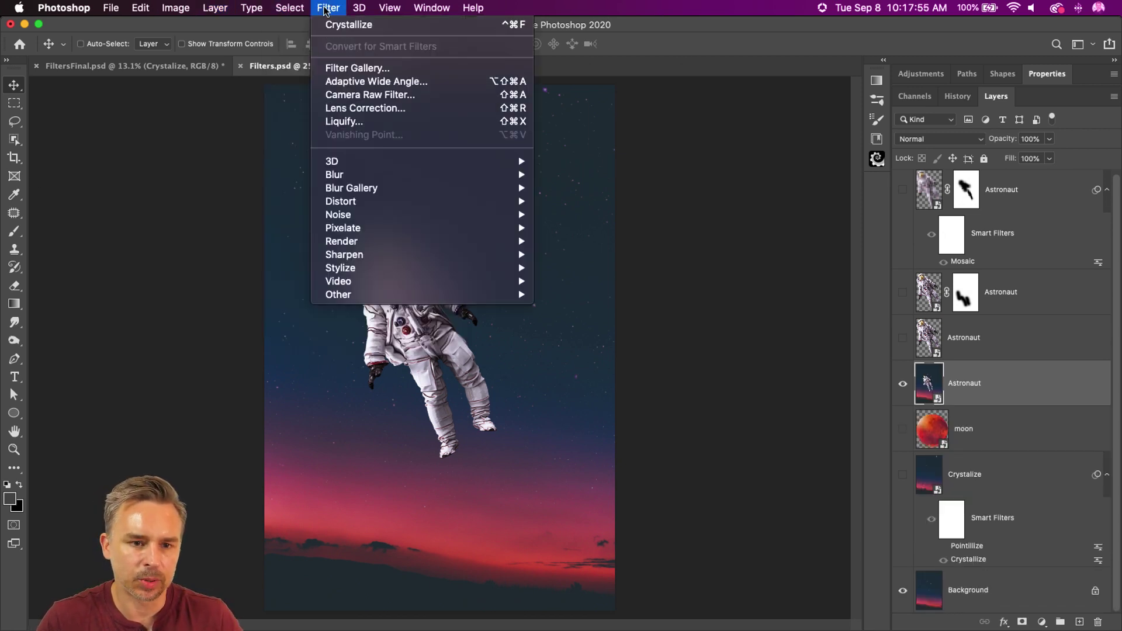
{"action": "mouse_move", "coordinate": [328, 230]}
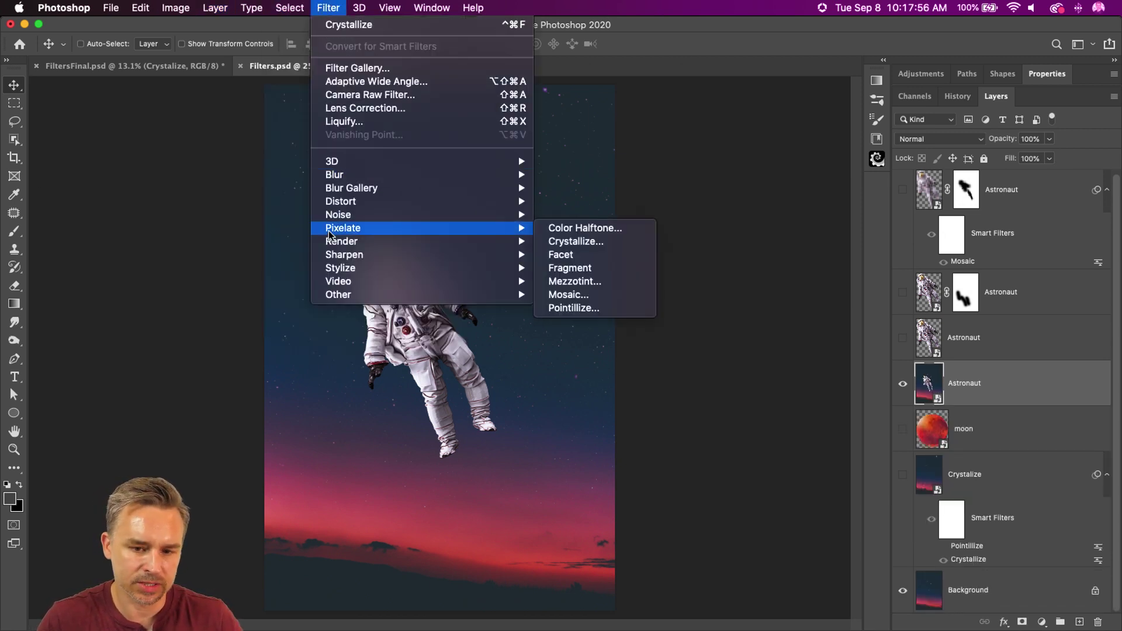
{"action": "left_click", "coordinate": [575, 243]}
{"action": "left_click_drag", "start_coordinate": [714, 323], "coordinate": [715, 227]}
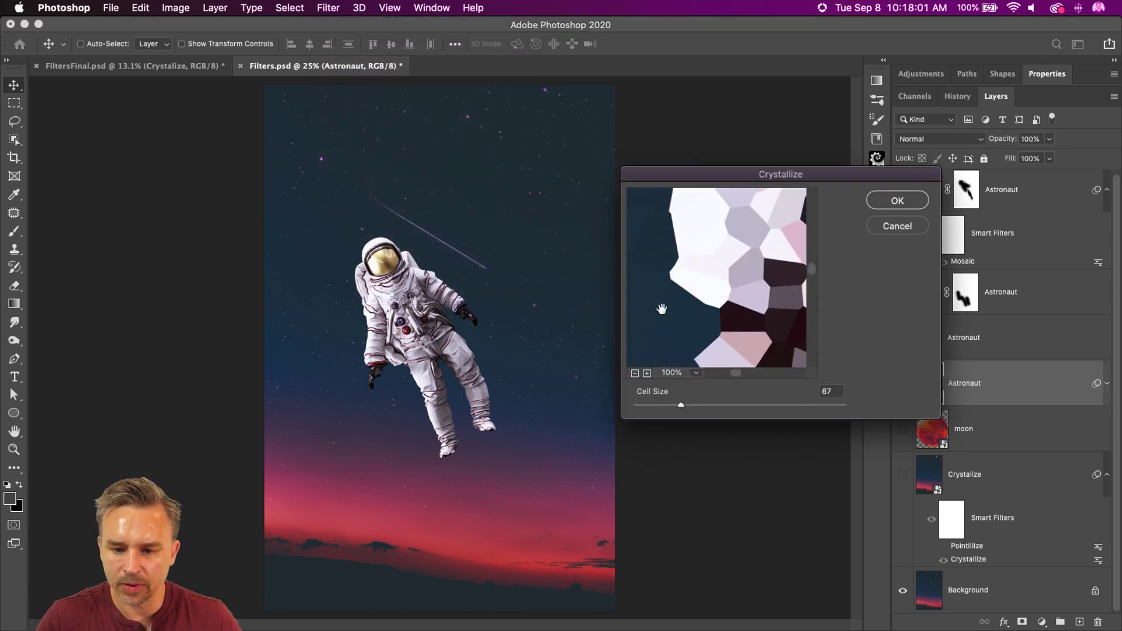
{"action": "left_click", "coordinate": [896, 199]}
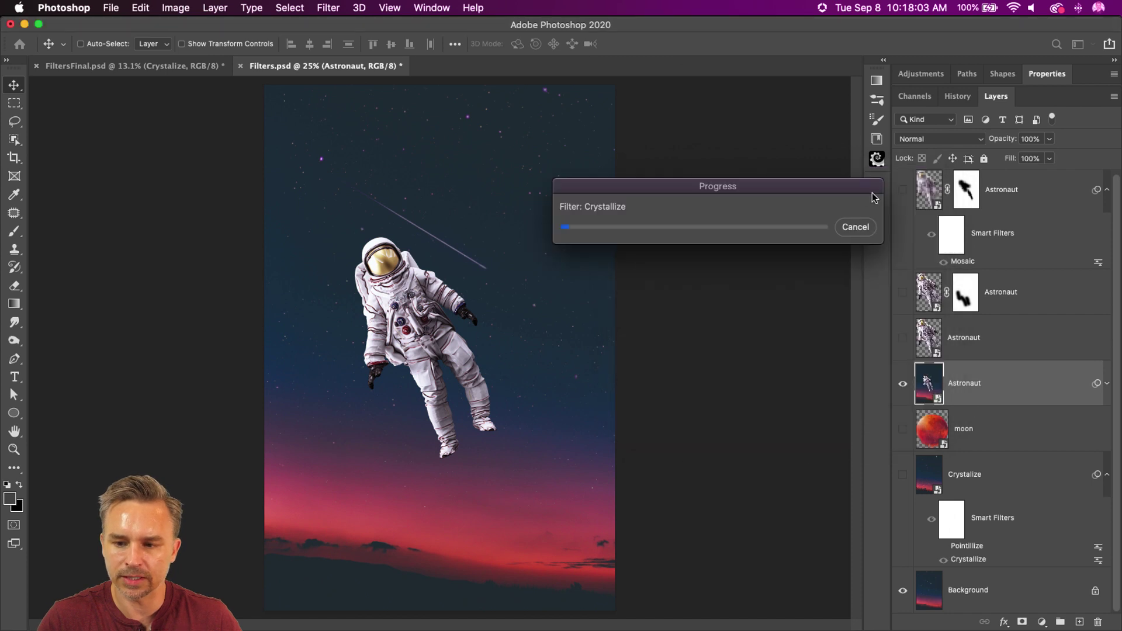
{"action": "key", "text": "super+equal"}
{"action": "key", "text": "super+equal"}
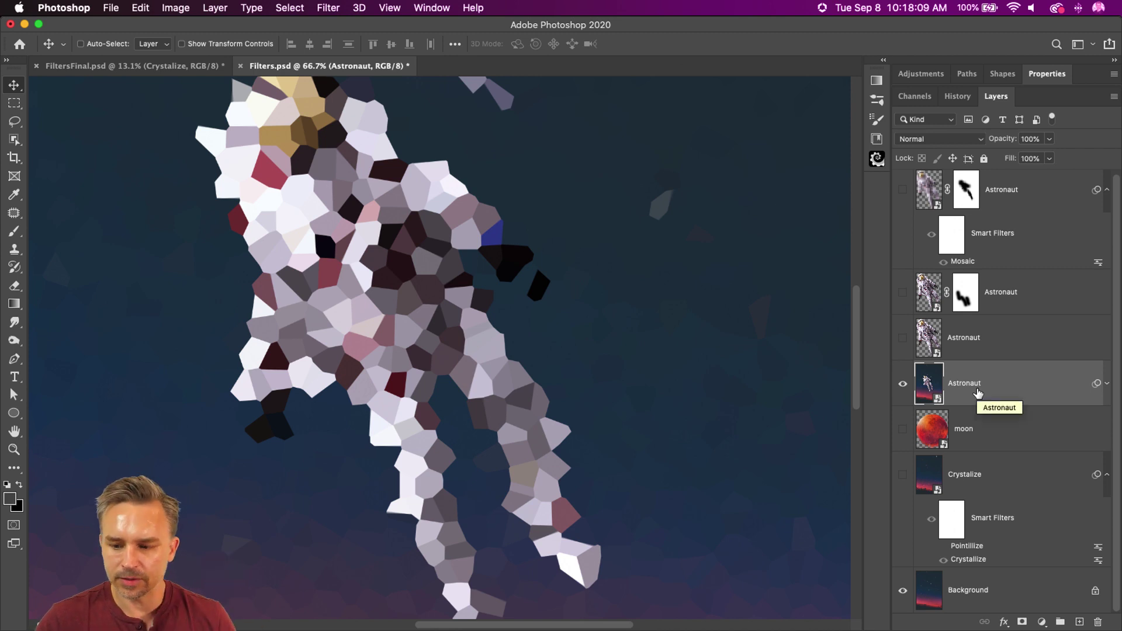
Duplicate the crystallized astronaut-and-sky layer, delete Crystallize from the lower copy, and expand the upper copy's filter list
{"action": "key", "text": "super+j"}
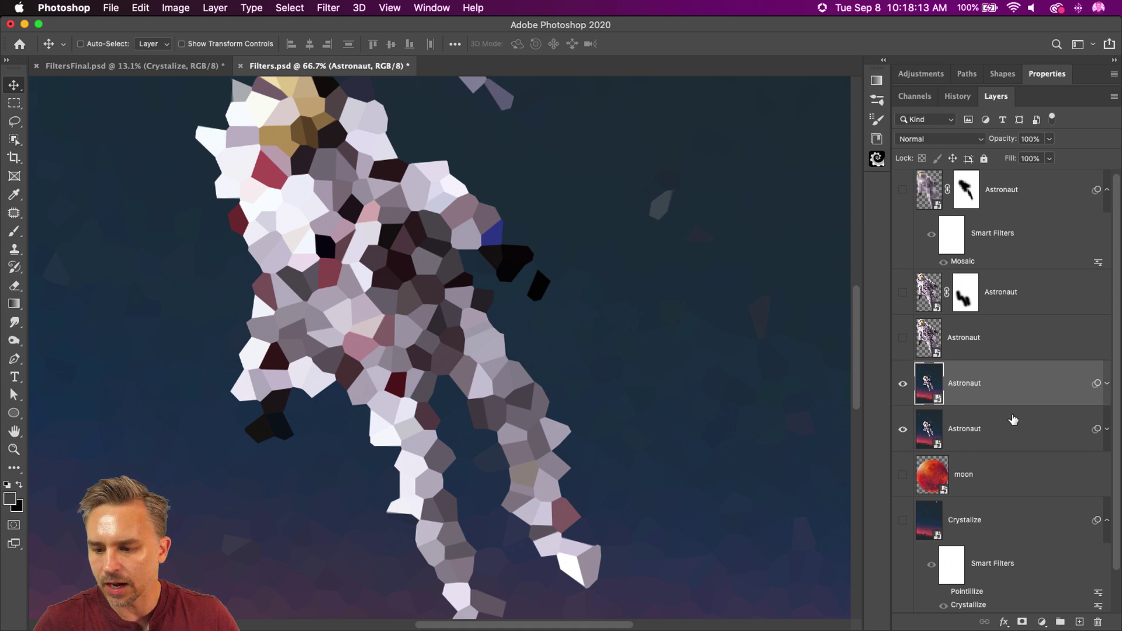
{"action": "left_click", "coordinate": [959, 431]}
{"action": "left_click", "coordinate": [995, 385]}
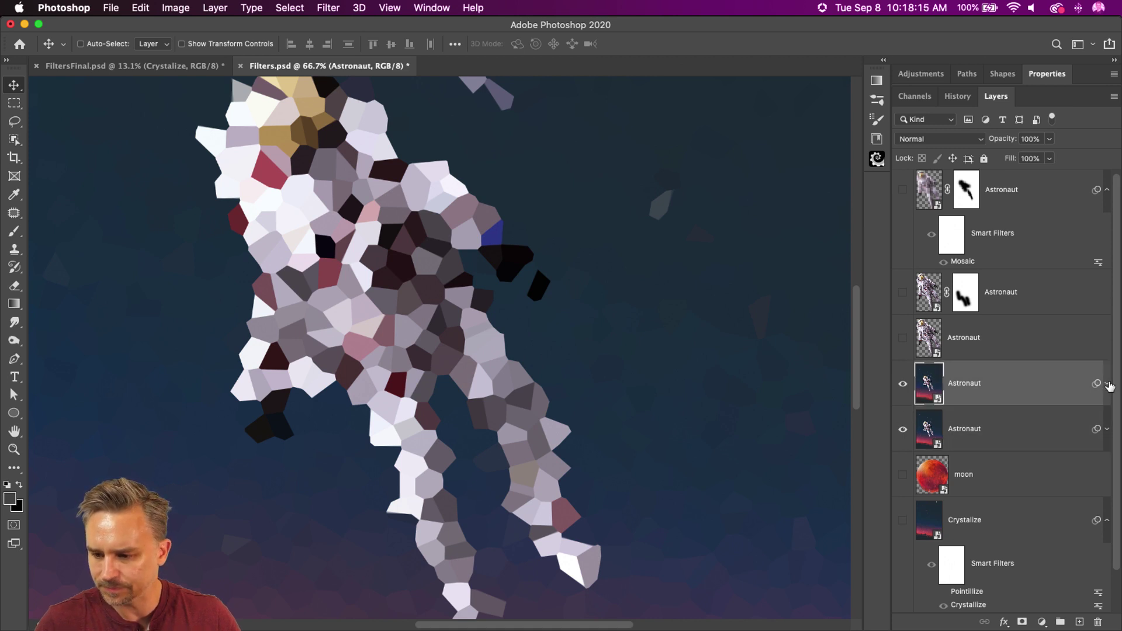
{"action": "left_click", "coordinate": [1107, 432]}
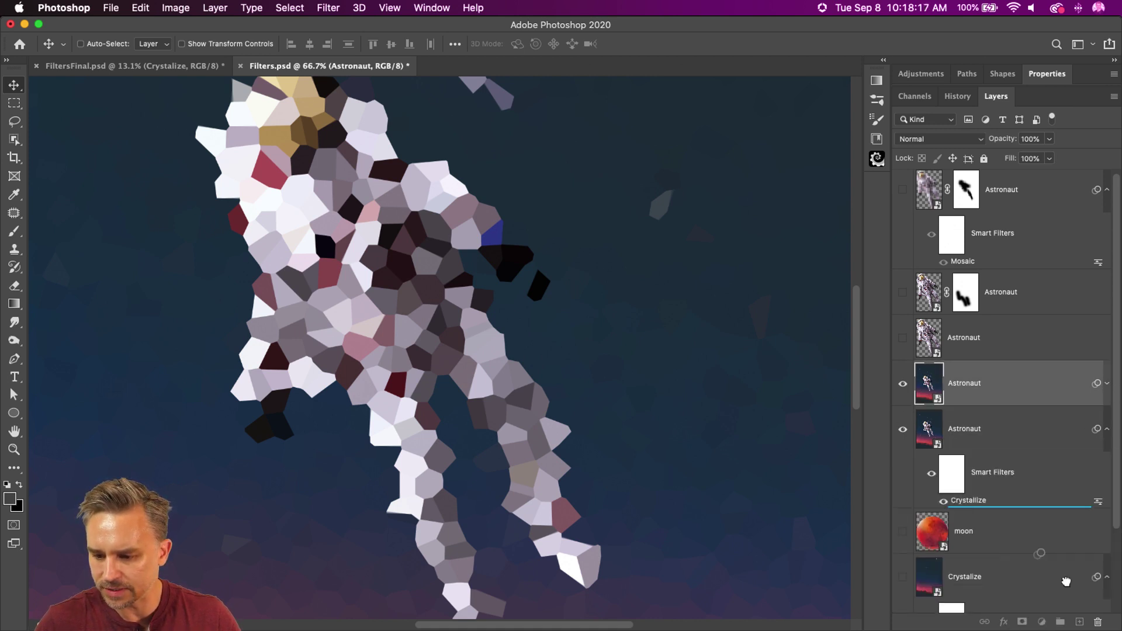
{"action": "left_click", "coordinate": [1107, 429]}
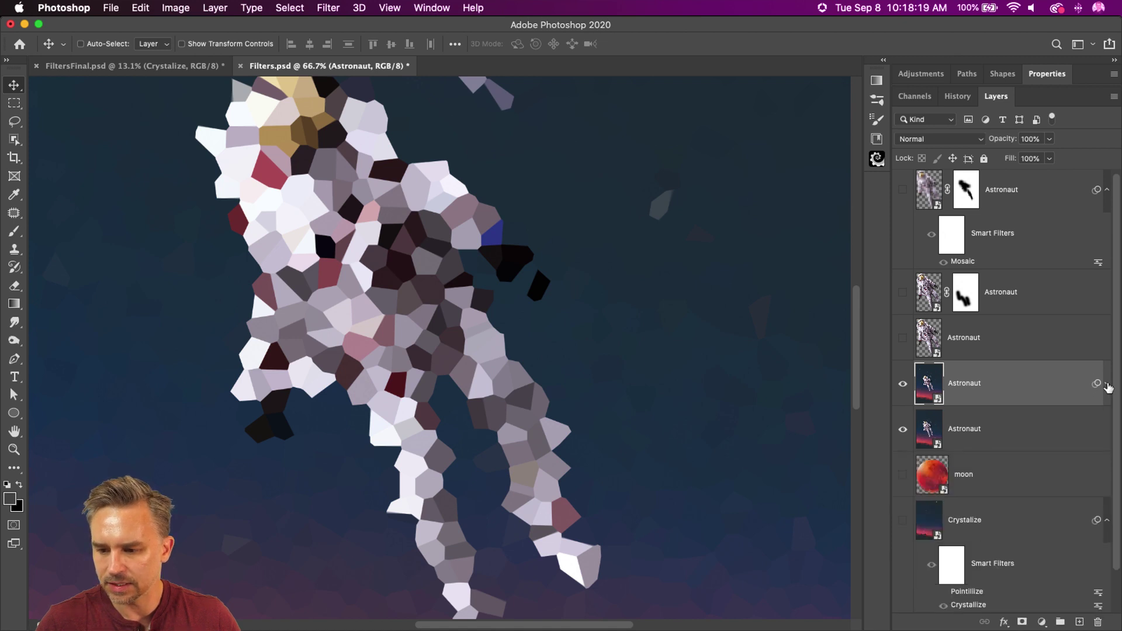
{"action": "left_click", "coordinate": [1107, 384]}
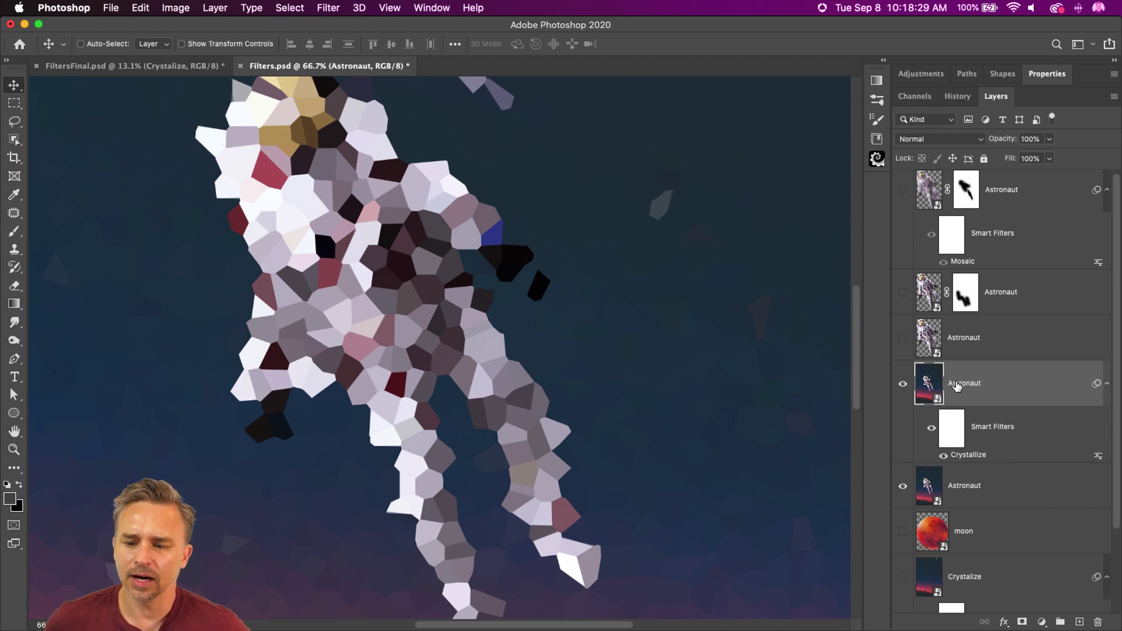
Show the masked Mosaic astronaut to compare its layer mask with the crystallized copy, and hide it again
{"action": "left_click", "coordinate": [902, 186]}
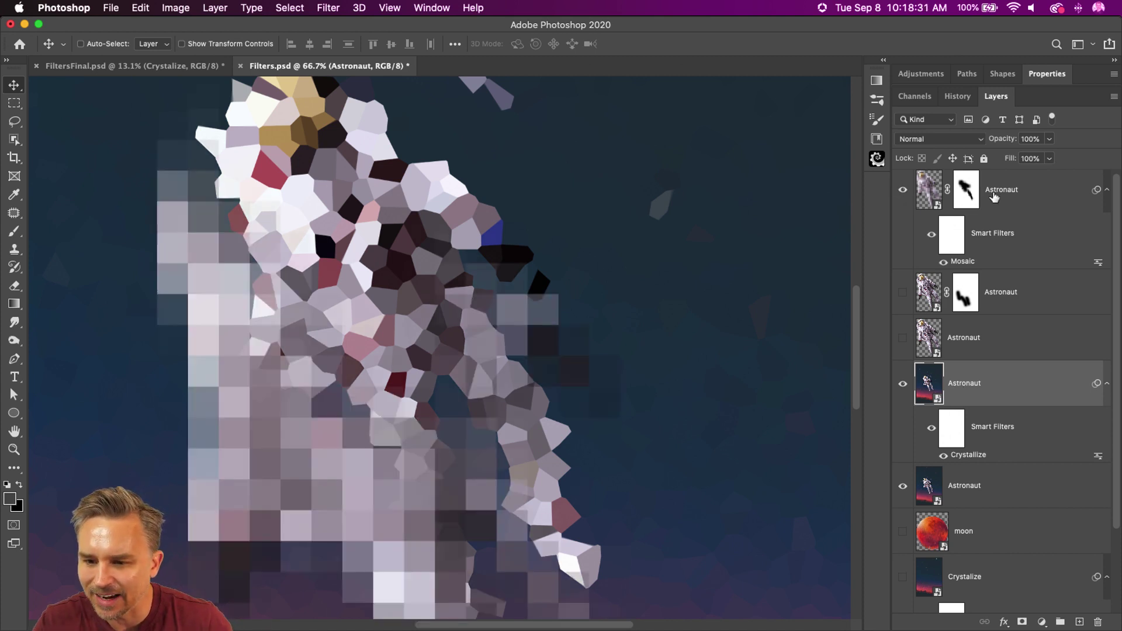
{"action": "left_click", "coordinate": [965, 190]}
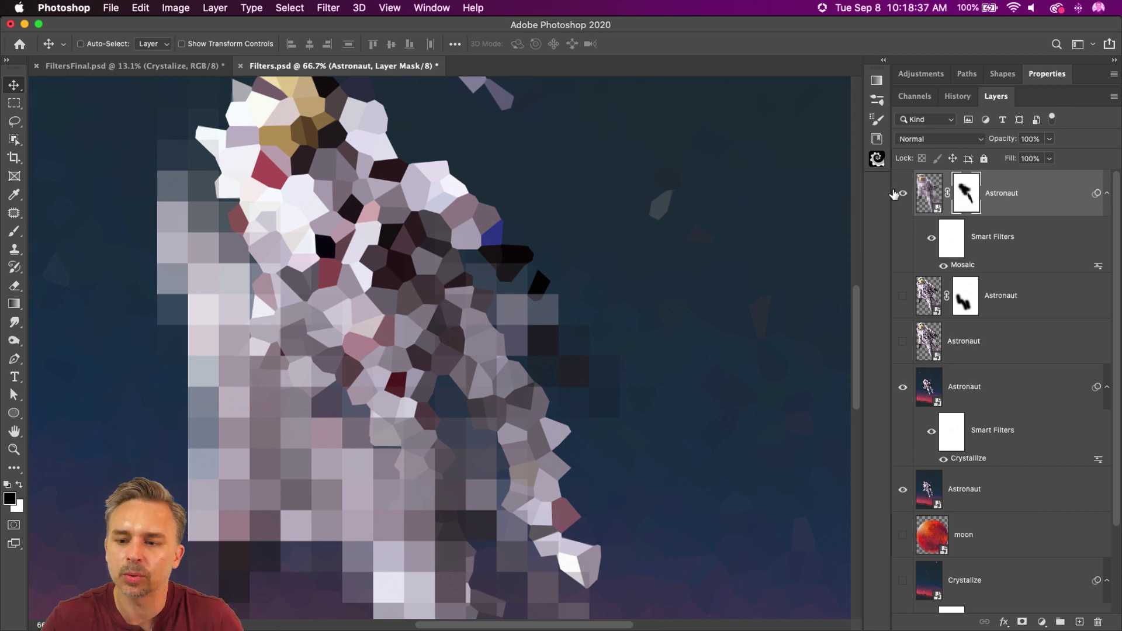
{"action": "left_click", "coordinate": [1006, 303]}
{"action": "left_click", "coordinate": [1007, 391]}
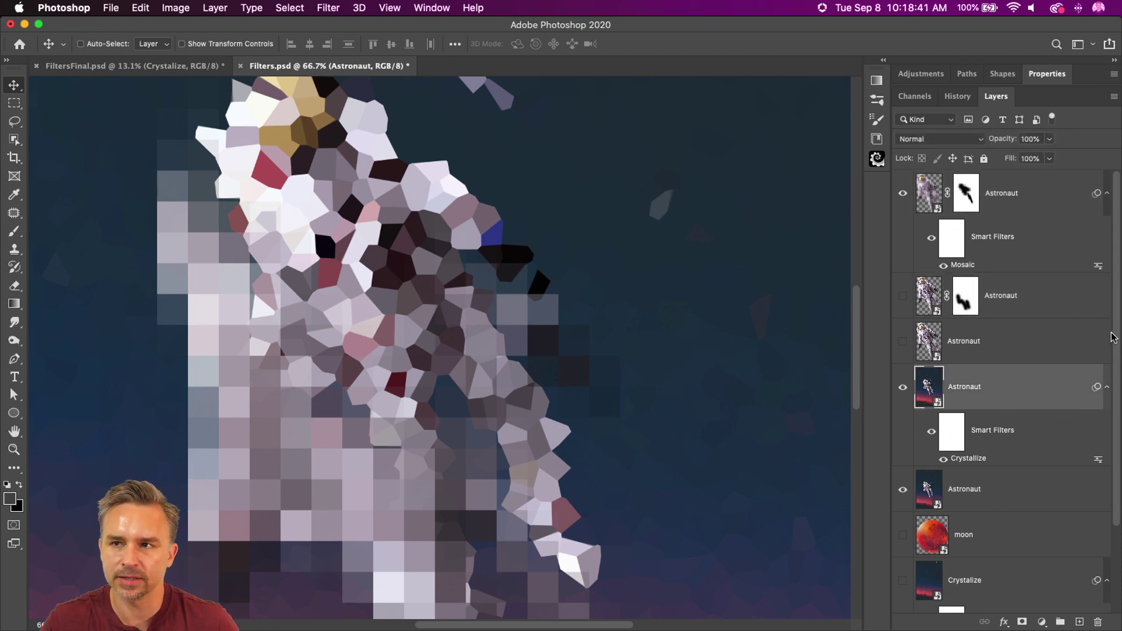
{"action": "left_click", "coordinate": [988, 203]}
{"action": "left_click", "coordinate": [964, 193]}
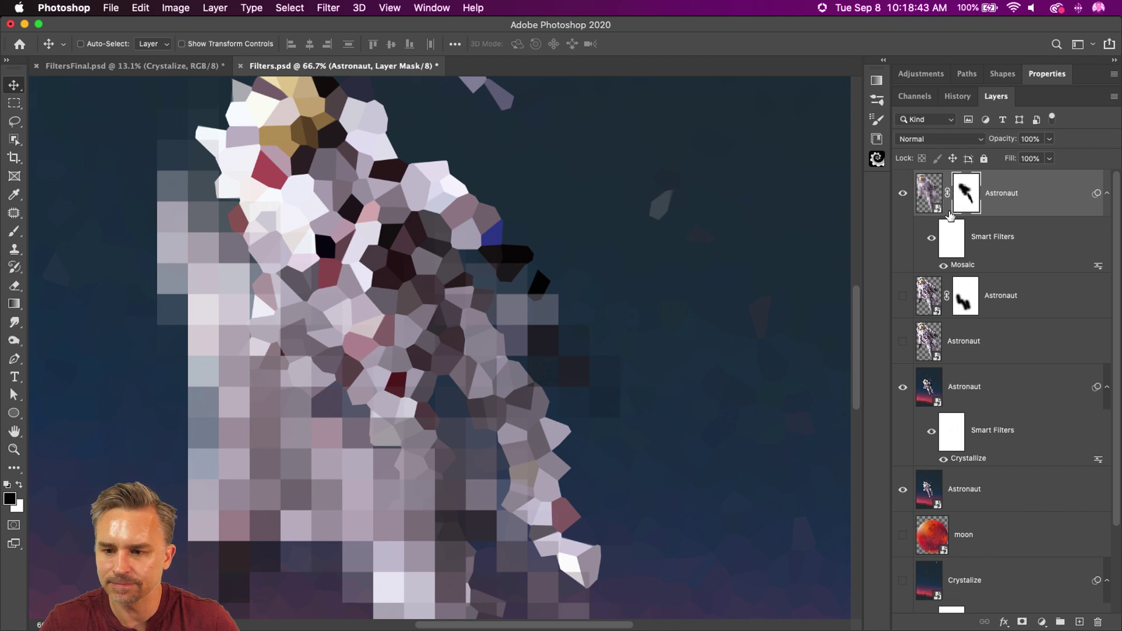
{"action": "left_click", "coordinate": [972, 390]}
{"action": "left_click", "coordinate": [1107, 388]}
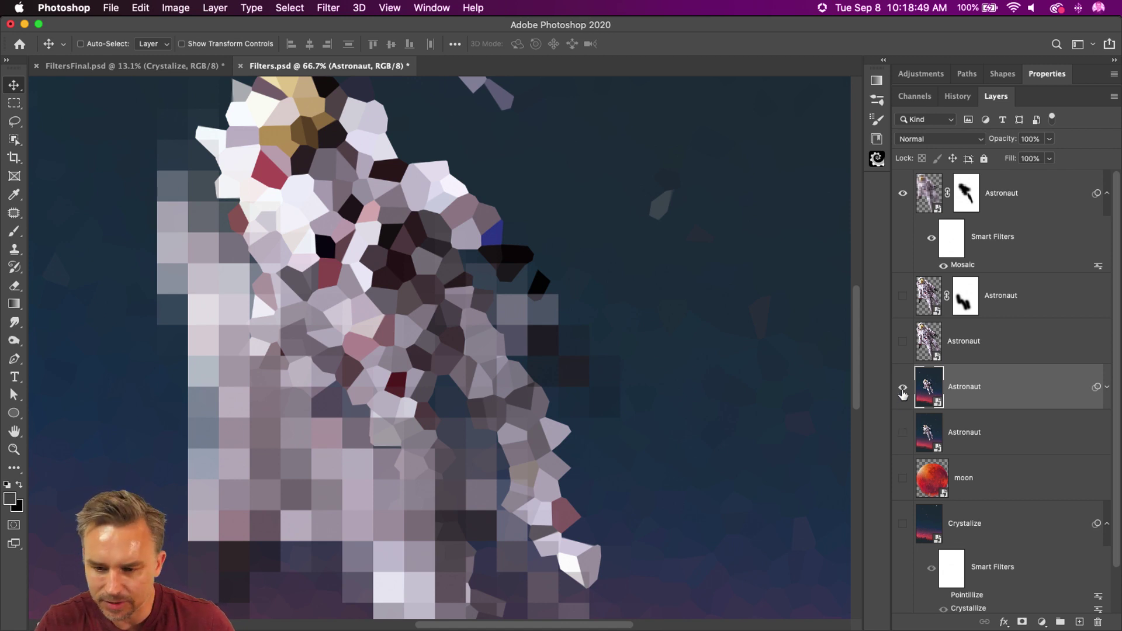
{"action": "left_click", "coordinate": [903, 193]}
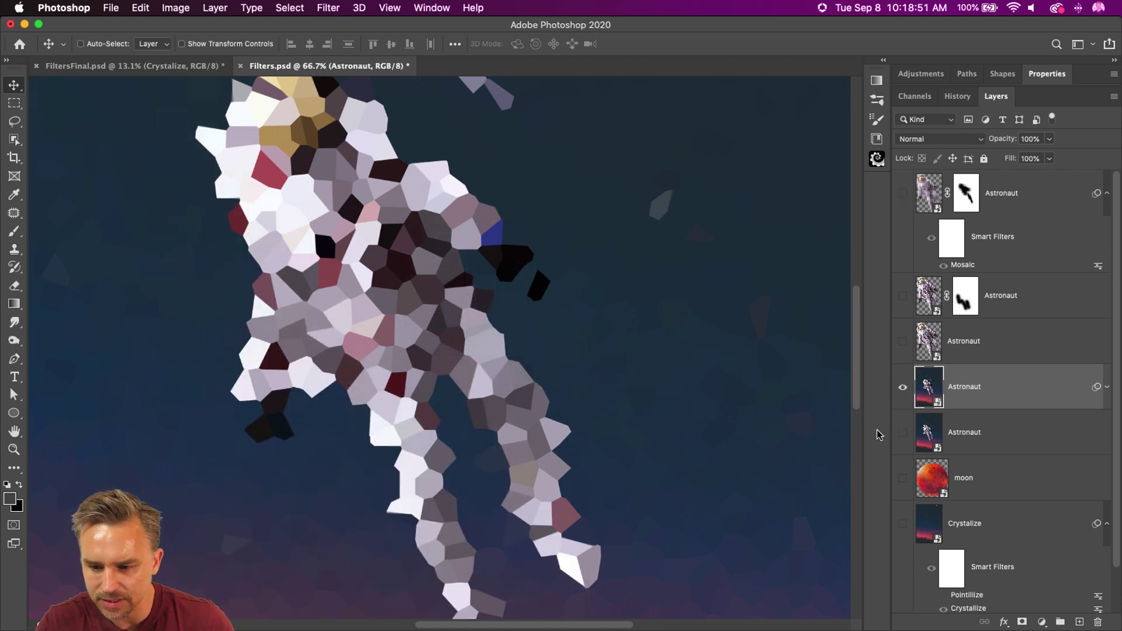
Compare the unfiltered astronaut-and-sky copy with the crystallized copy above it by toggling the upper one's visibility
{"action": "left_click", "coordinate": [902, 434]}
{"action": "left_click", "coordinate": [990, 443]}
{"action": "left_click", "coordinate": [903, 388]}
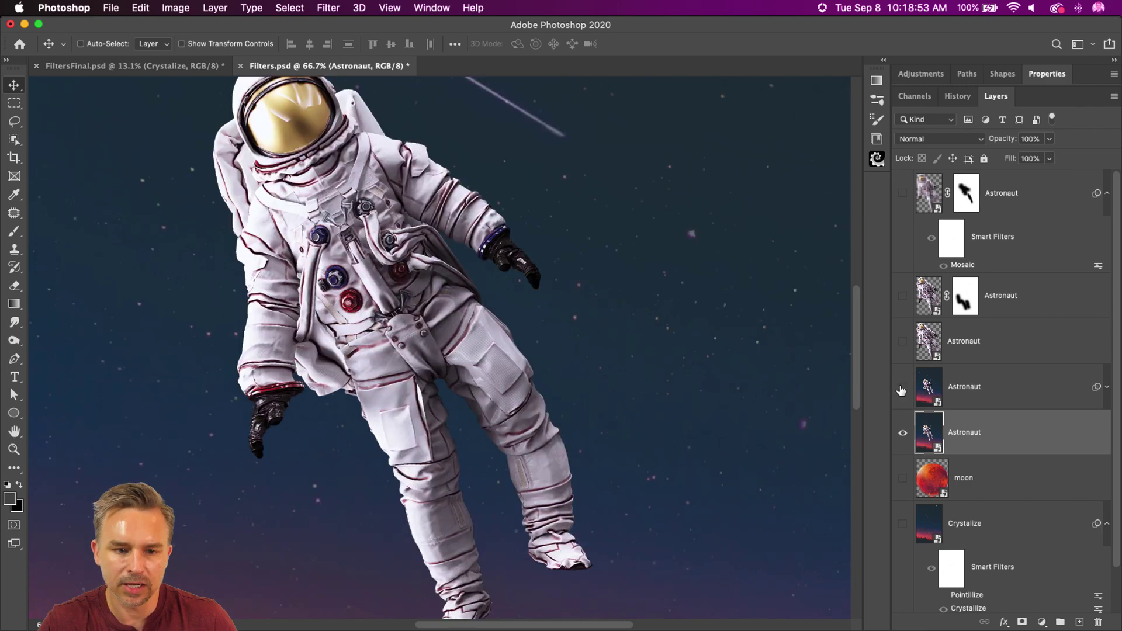
{"action": "left_click", "coordinate": [902, 388]}
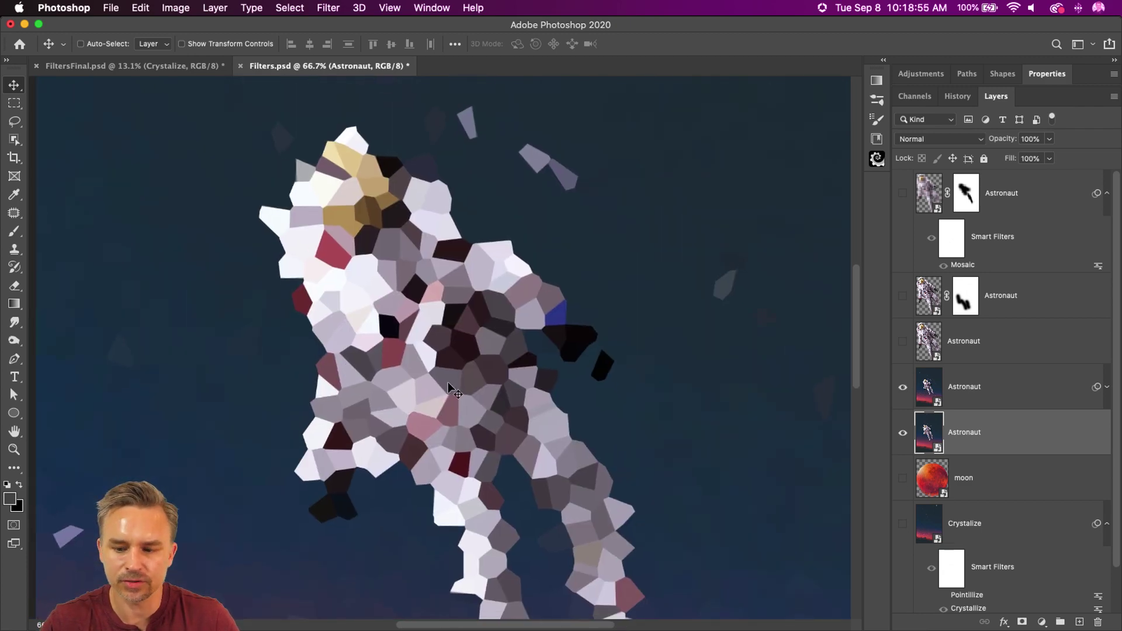
Quick-select crystal cells across the visor, chest and thigh on the crystallized copy, and hide them with a layer mask
{"action": "left_click", "coordinate": [972, 399]}
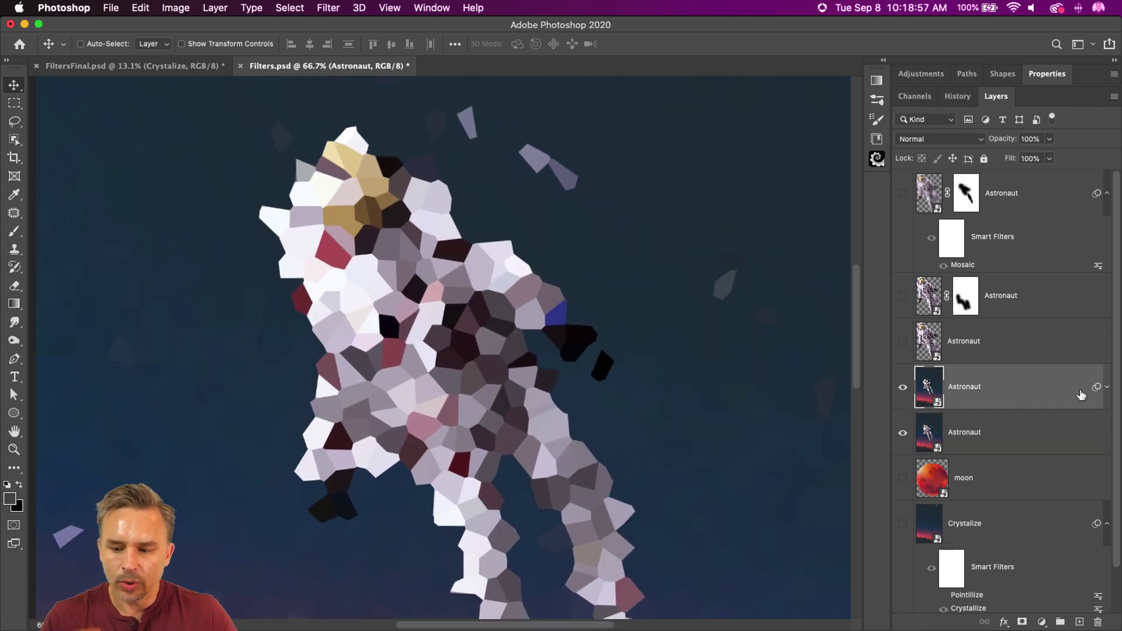
{"action": "left_click", "coordinate": [1107, 389]}
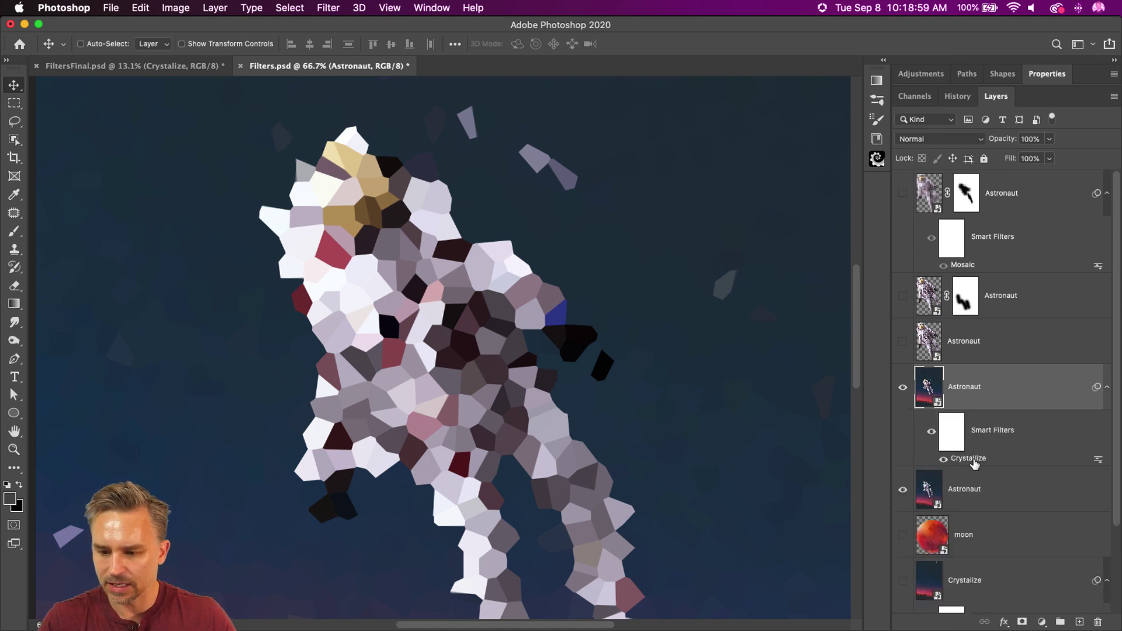
{"action": "left_click", "coordinate": [15, 139]}
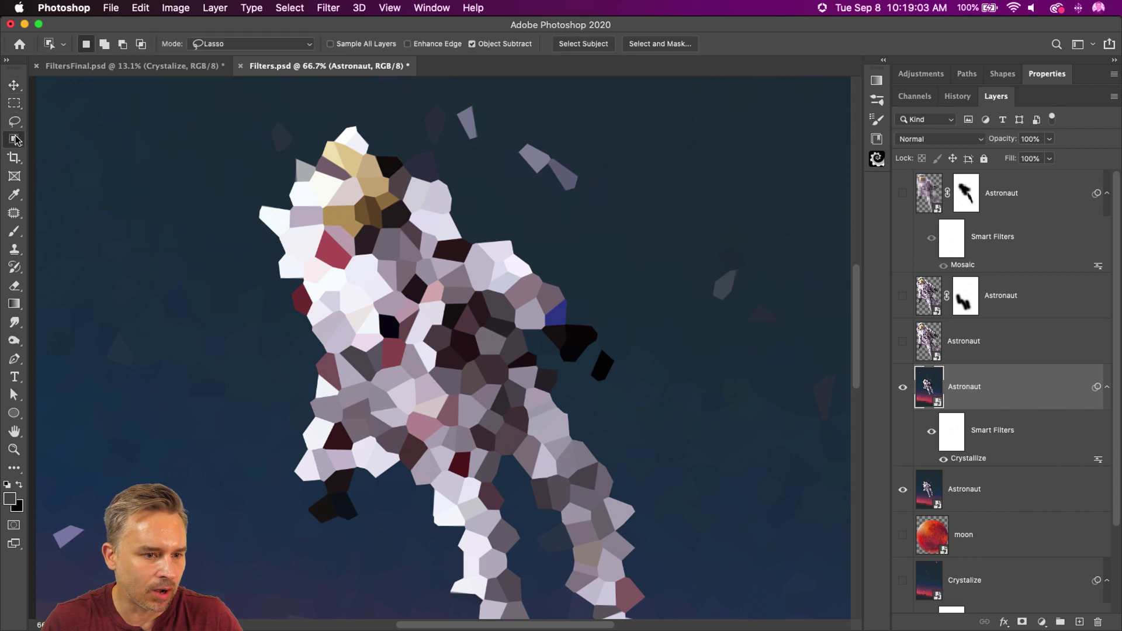
{"action": "left_click", "coordinate": [15, 139]}
{"action": "left_click", "coordinate": [64, 153]}
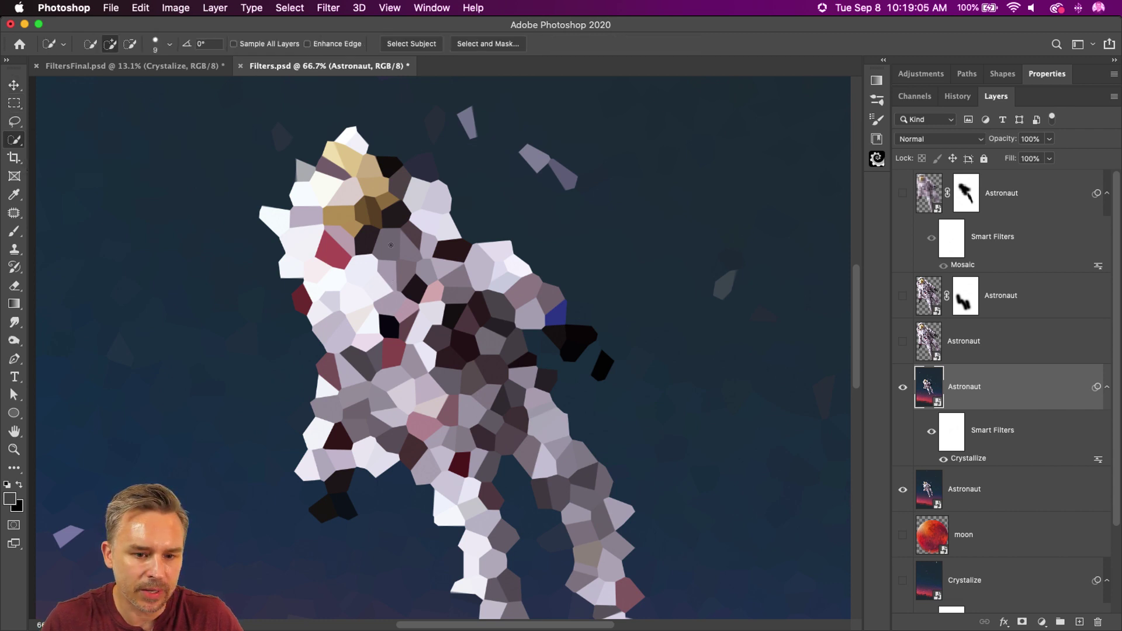
{"action": "mouse_move", "coordinate": [391, 245]}
{"action": "left_mouse_down"}
{"action": "mouse_move", "coordinate": [409, 274]}
{"action": "mouse_move", "coordinate": [389, 275]}
{"action": "mouse_move", "coordinate": [368, 220]}
{"action": "mouse_move", "coordinate": [340, 212]}
{"action": "mouse_move", "coordinate": [301, 169]}
{"action": "mouse_move", "coordinate": [304, 192]}
{"action": "left_mouse_up"}
{"action": "mouse_move", "coordinate": [432, 310]}
{"action": "left_mouse_down"}
{"action": "mouse_move", "coordinate": [422, 354]}
{"action": "mouse_move", "coordinate": [522, 417]}
{"action": "mouse_move", "coordinate": [547, 448]}
{"action": "left_mouse_up"}
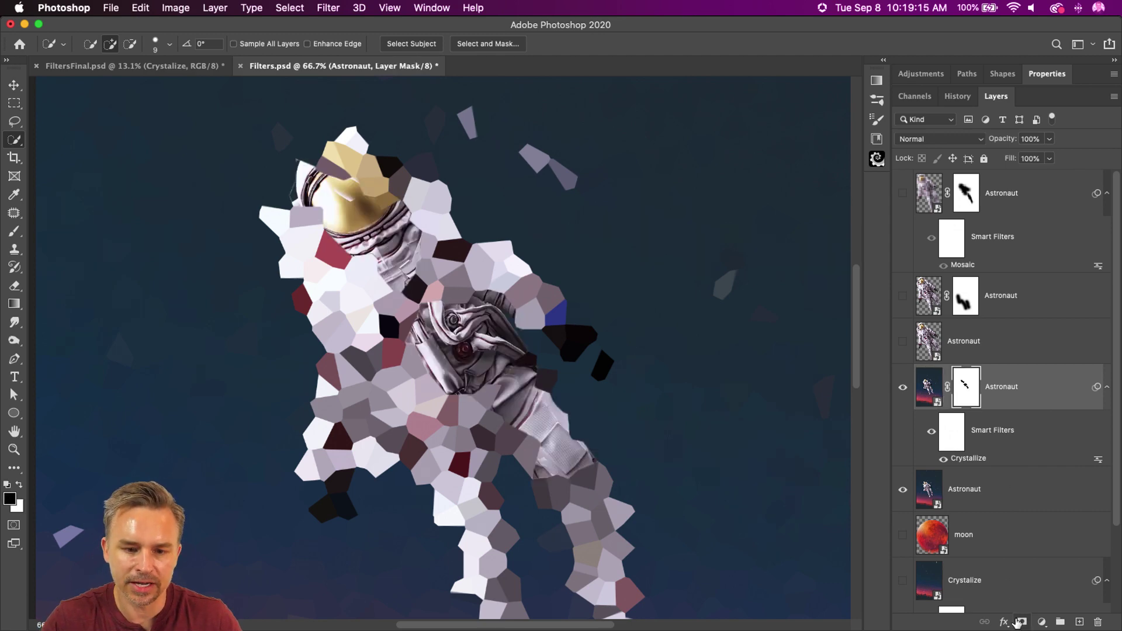
Inspect the masked cell edges around the chest and helmet up close, toggling the crystallized copy off and on
{"action": "key", "text": "super+equal"}
{"action": "key", "text": "super+equal"}
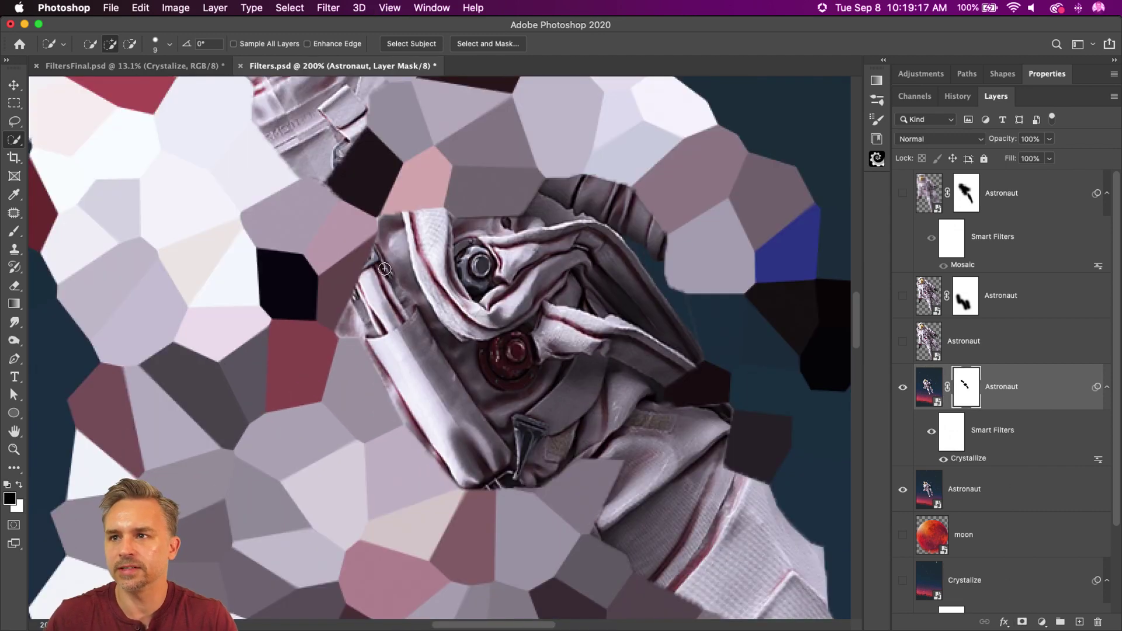
{"action": "mouse_move", "coordinate": [109, 138]}
{"action": "left_mouse_down"}
{"action": "mouse_move", "coordinate": [284, 496]}
{"action": "mouse_move", "coordinate": [270, 470]}
{"action": "left_mouse_up"}
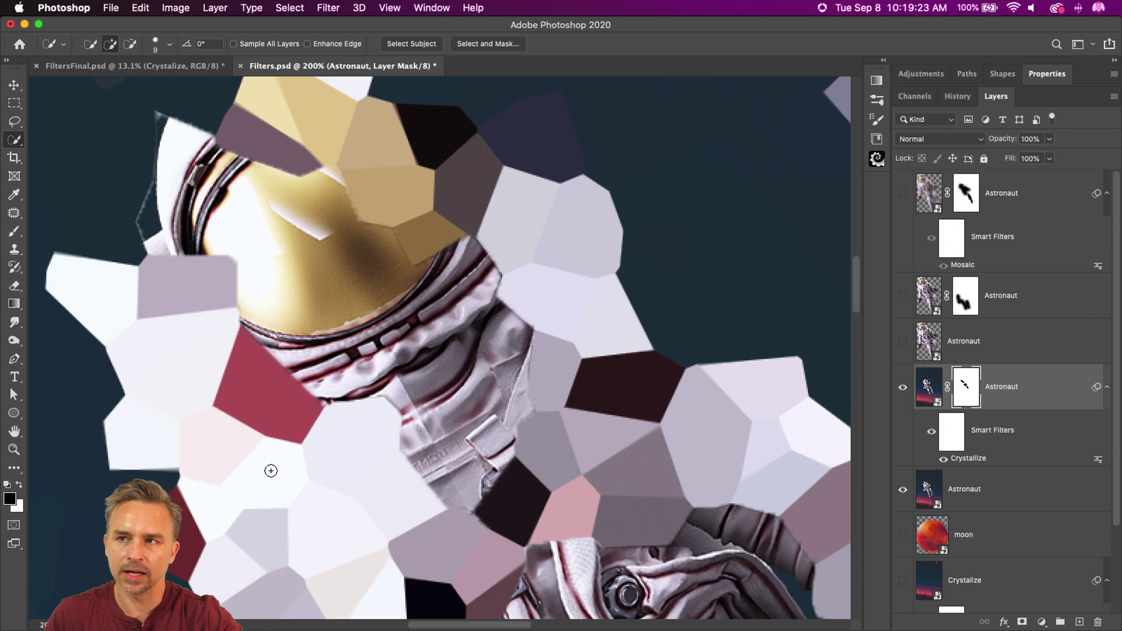
{"action": "left_click", "coordinate": [903, 388]}
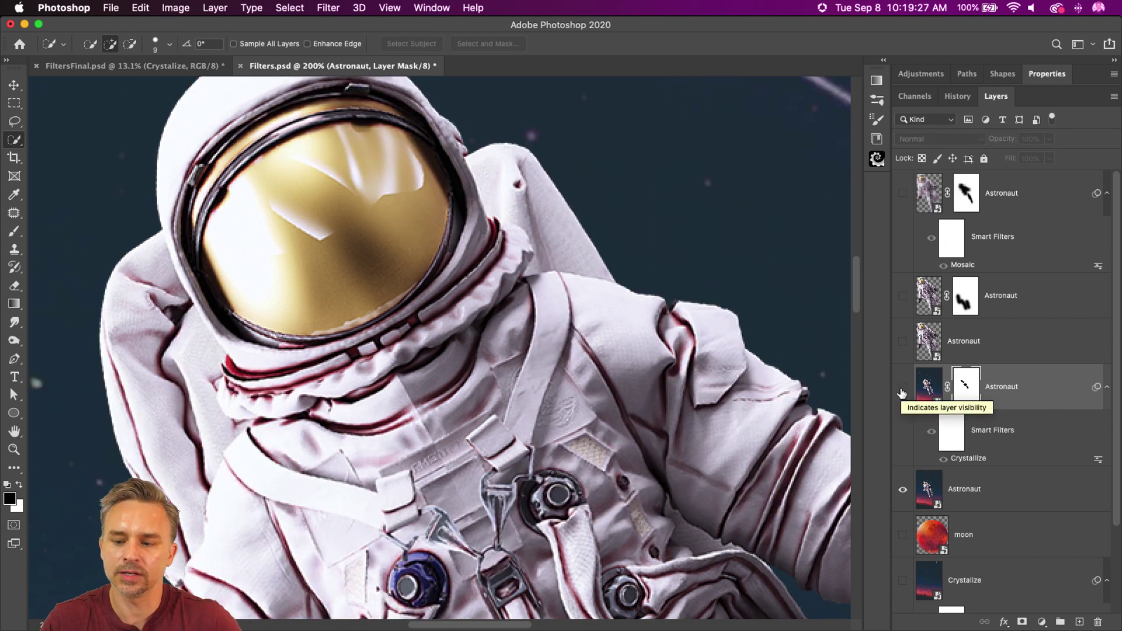
{"action": "left_click", "coordinate": [903, 388]}
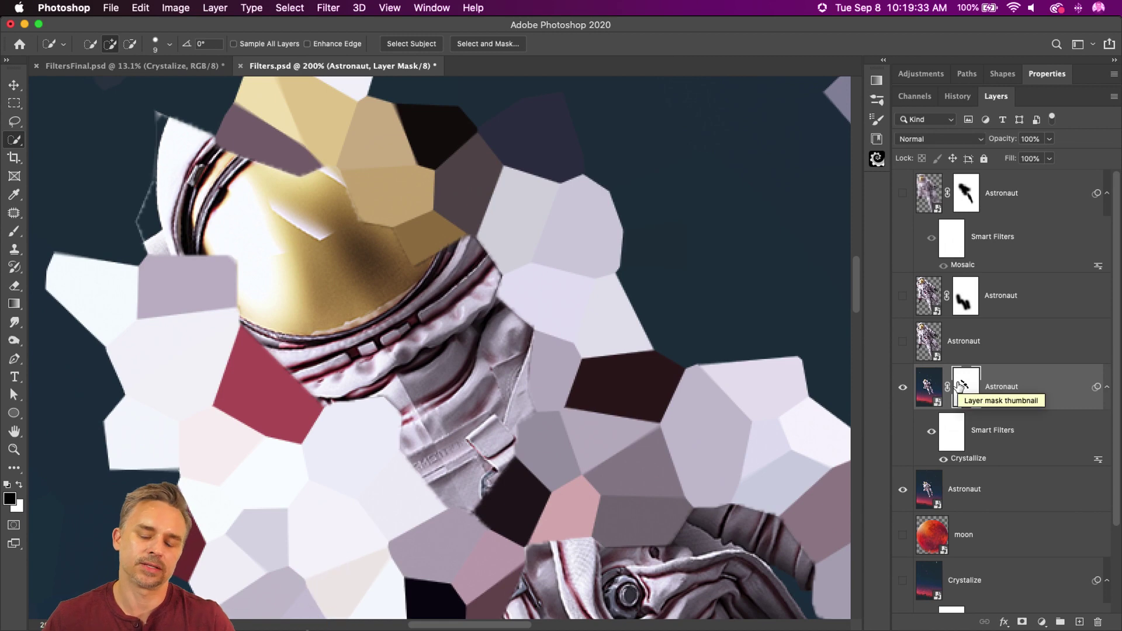
Duplicate the unfiltered astronaut-and-sky Smart Object below the crystallized copy, and hide the crystallized copy
{"action": "key", "text": "super+minus"}
{"action": "key", "text": "super+minus"}
{"action": "key", "text": "super+minus"}
{"action": "left_click_drag", "start_coordinate": [480, 423], "coordinate": [440, 274]}
{"action": "key", "text": "super+plus"}
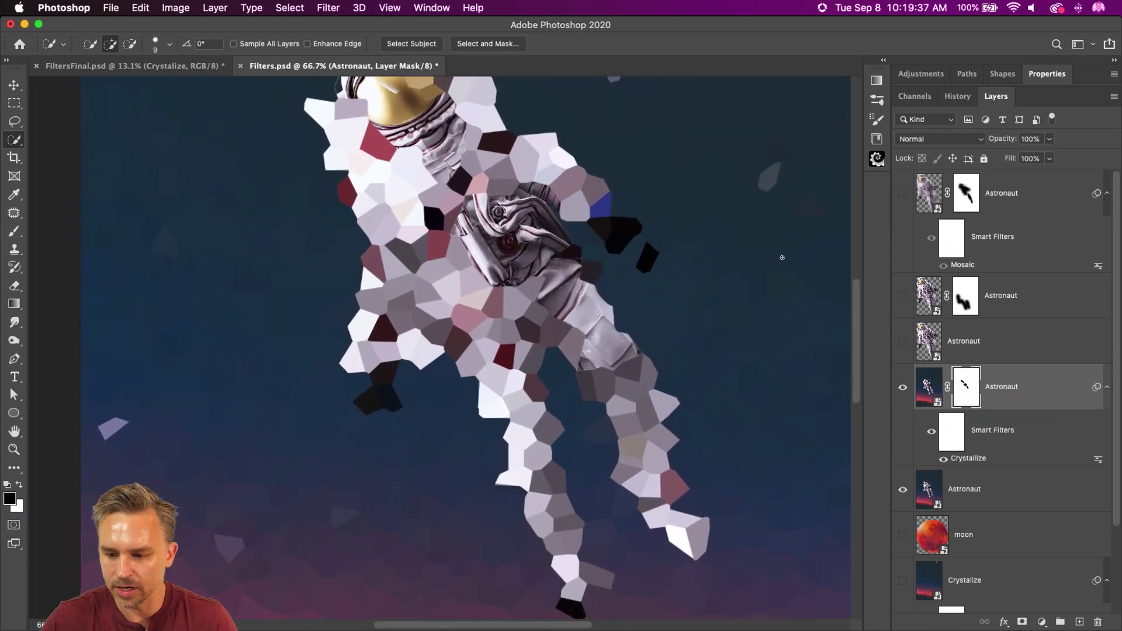
{"action": "left_click", "coordinate": [988, 495]}
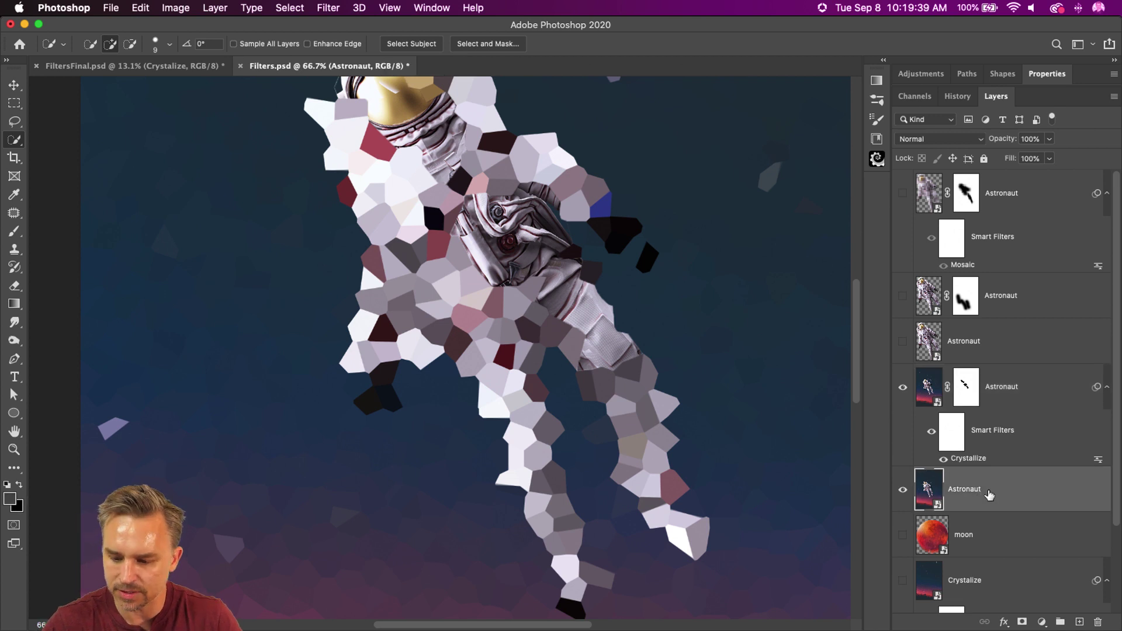
{"action": "key", "text": "super+j"}
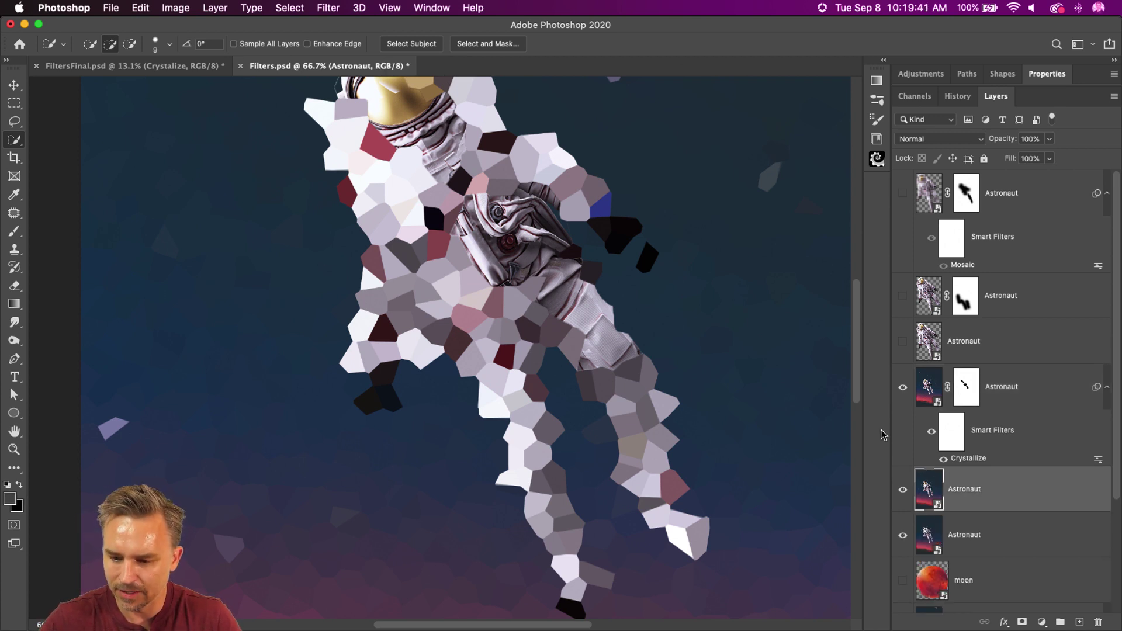
{"action": "left_click", "coordinate": [903, 387]}
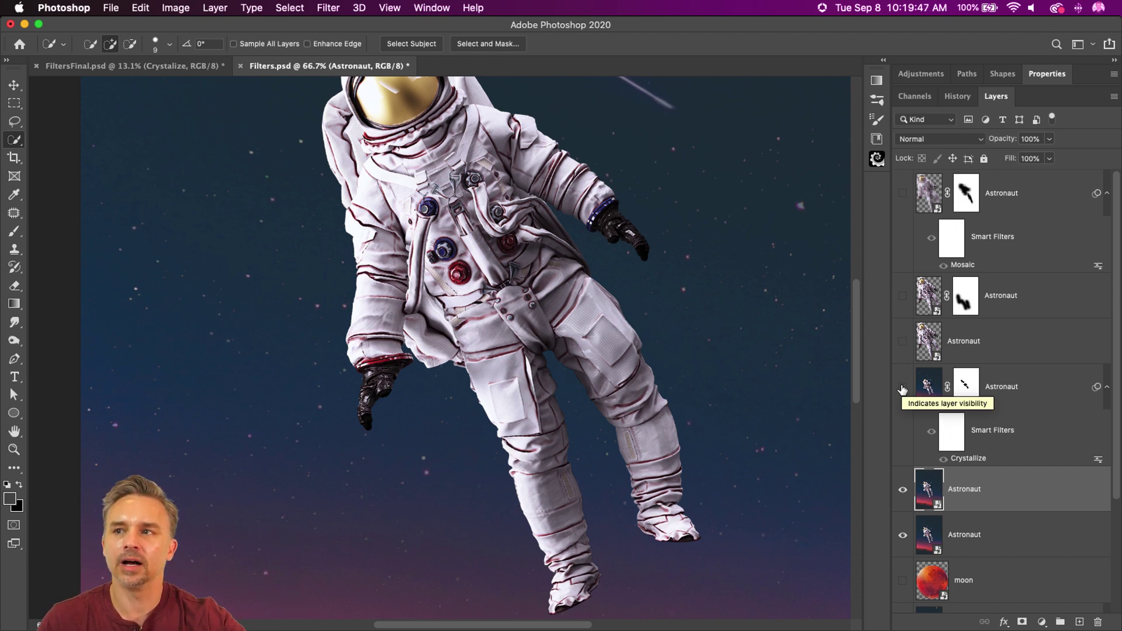
{"action": "left_click_drag", "start_coordinate": [361, 152], "coordinate": [322, 209]}
{"action": "left_click", "coordinate": [327, 7]}
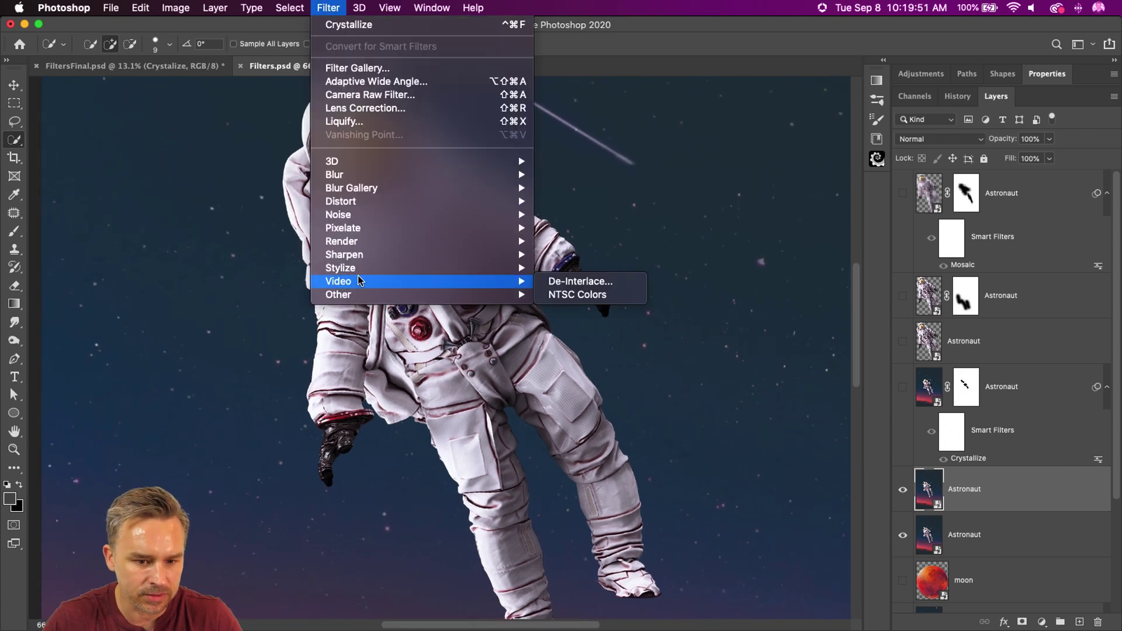
{"action": "mouse_move", "coordinate": [381, 228]}
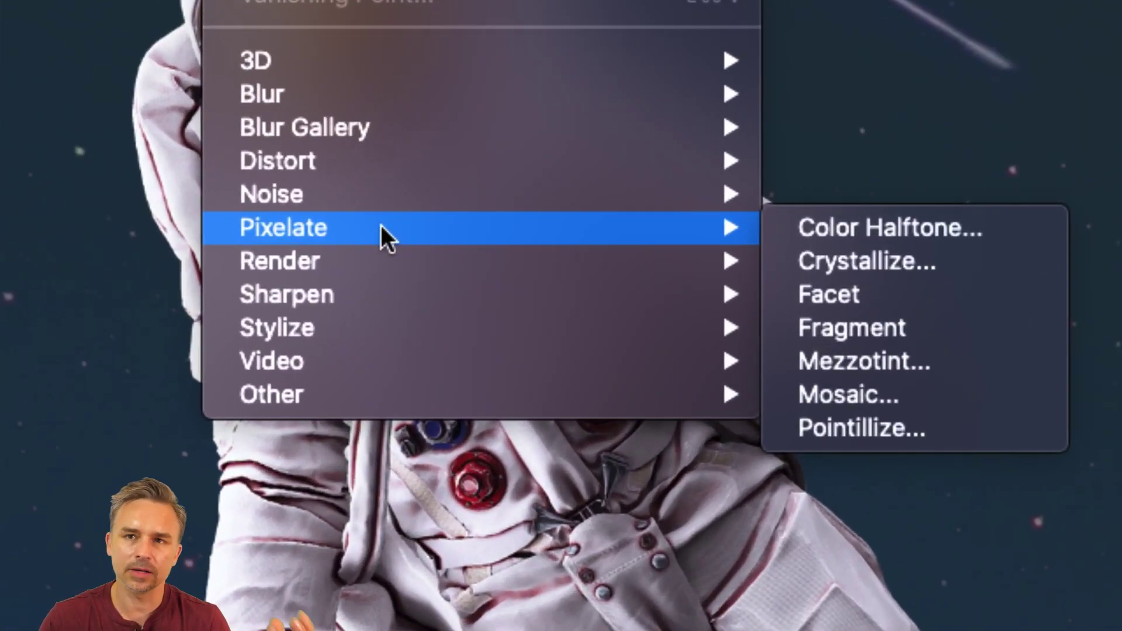
{"action": "mouse_move", "coordinate": [352, 327]}
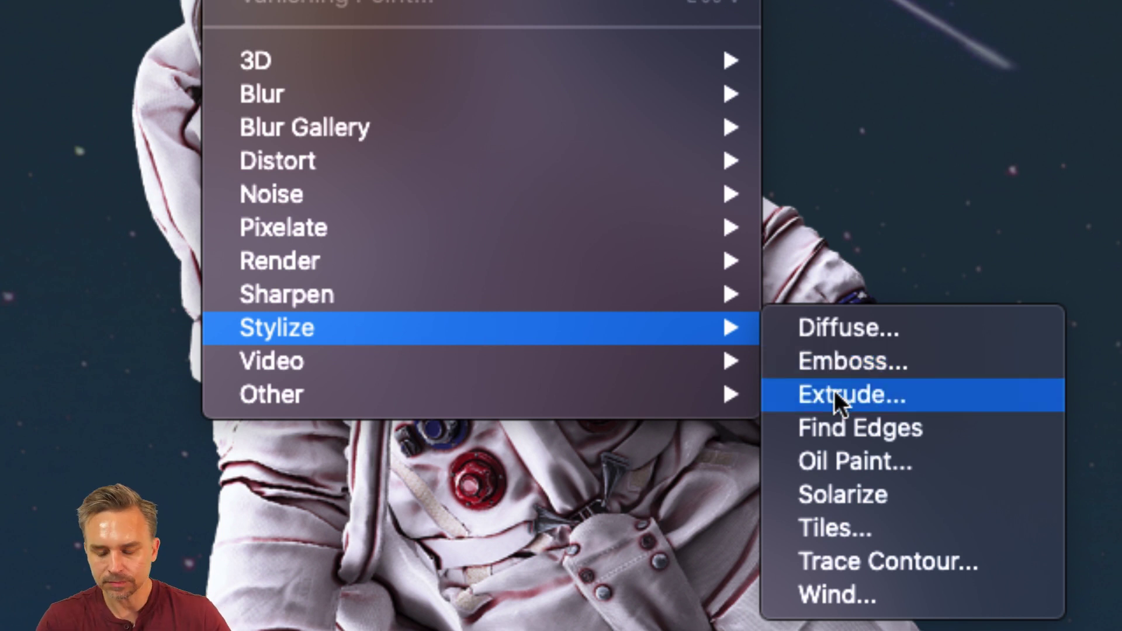
{"action": "left_click", "coordinate": [909, 359]}
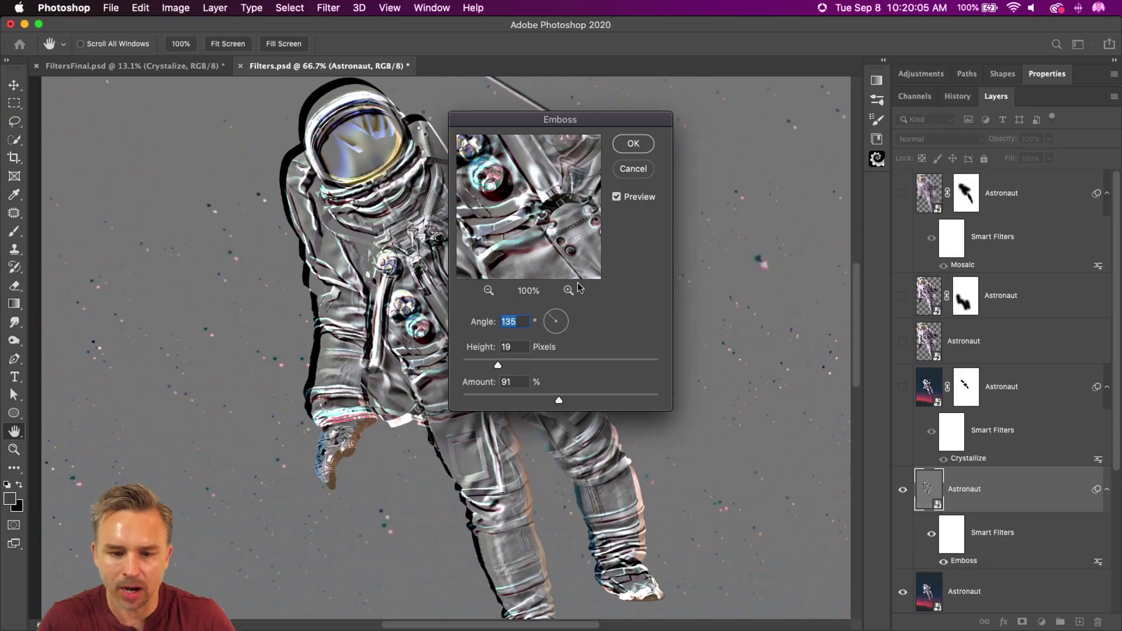
{"action": "left_click", "coordinate": [624, 170]}
Try the Extrude filter on the new duplicate with 30-pixel blocks and a random depth of 30, and undo it
{"action": "left_click", "coordinate": [326, 8]}
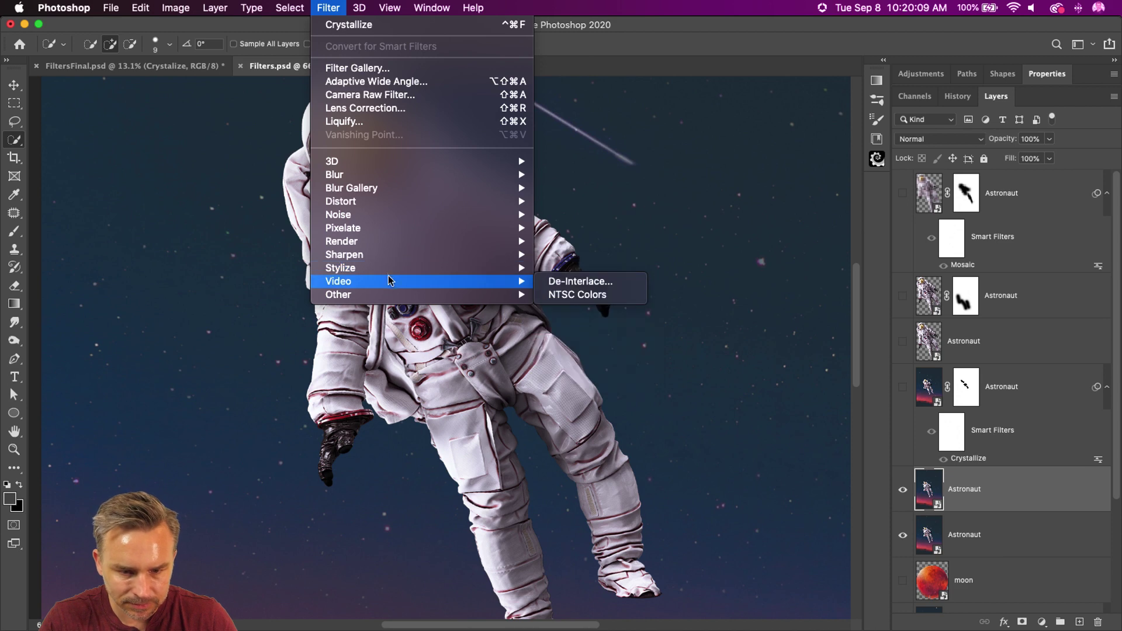
{"action": "mouse_move", "coordinate": [390, 274]}
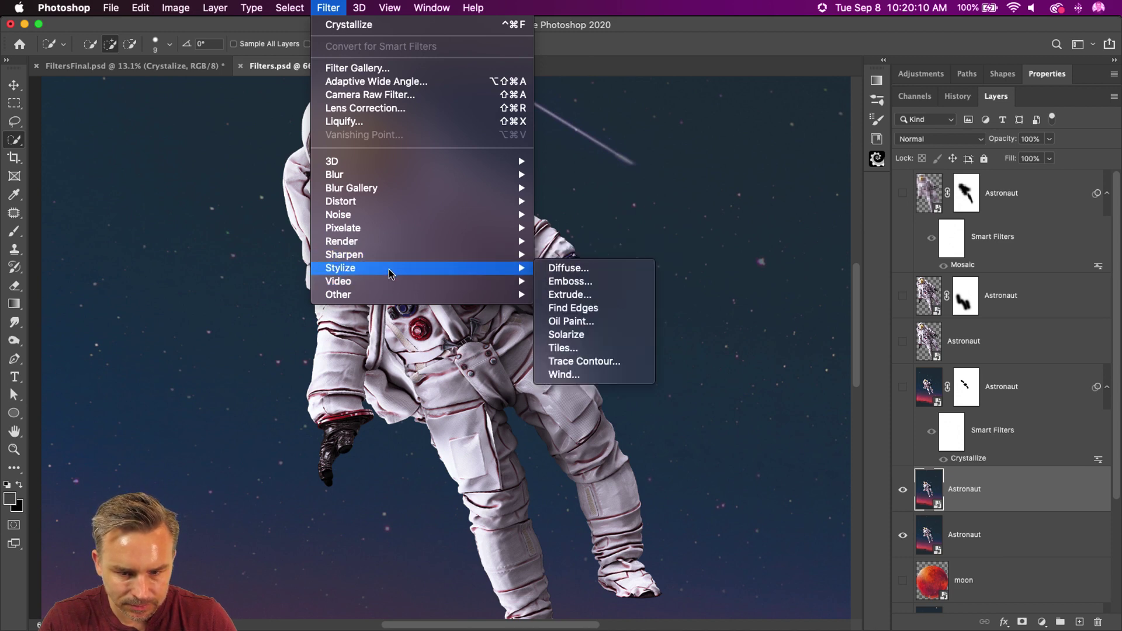
{"action": "left_click", "coordinate": [566, 295]}
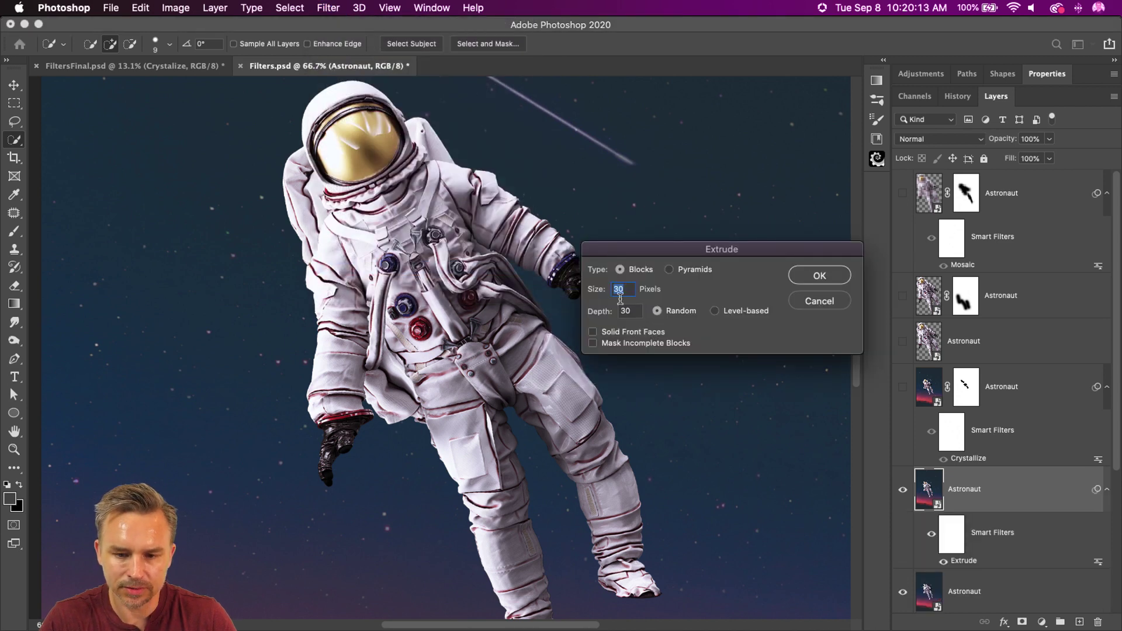
{"action": "left_click", "coordinate": [821, 276]}
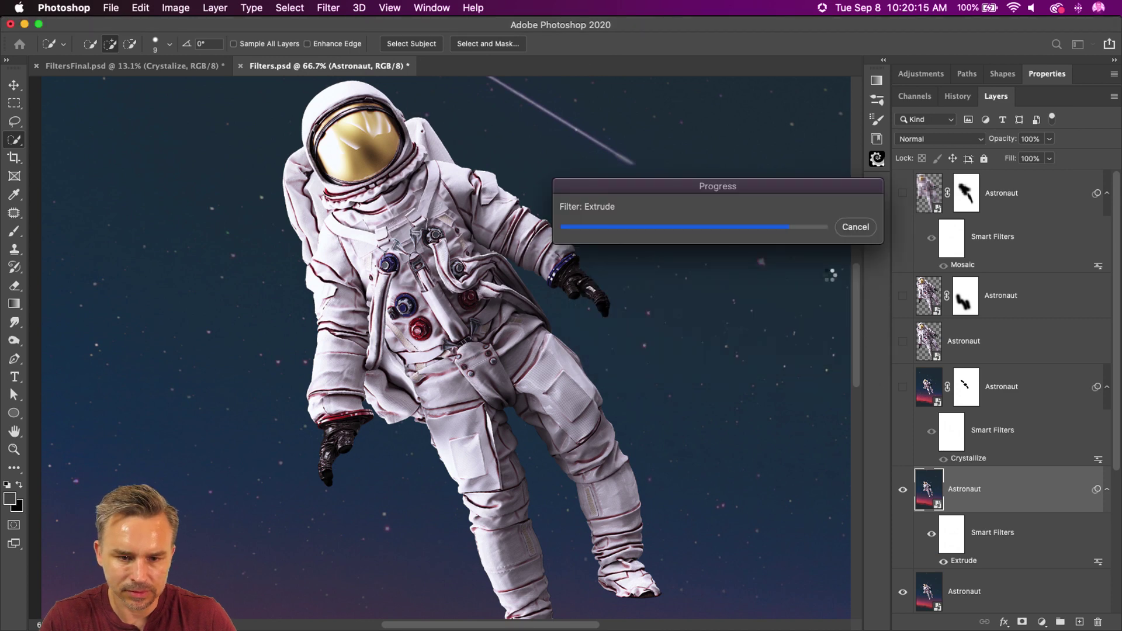
{"action": "key", "text": "super+z"}
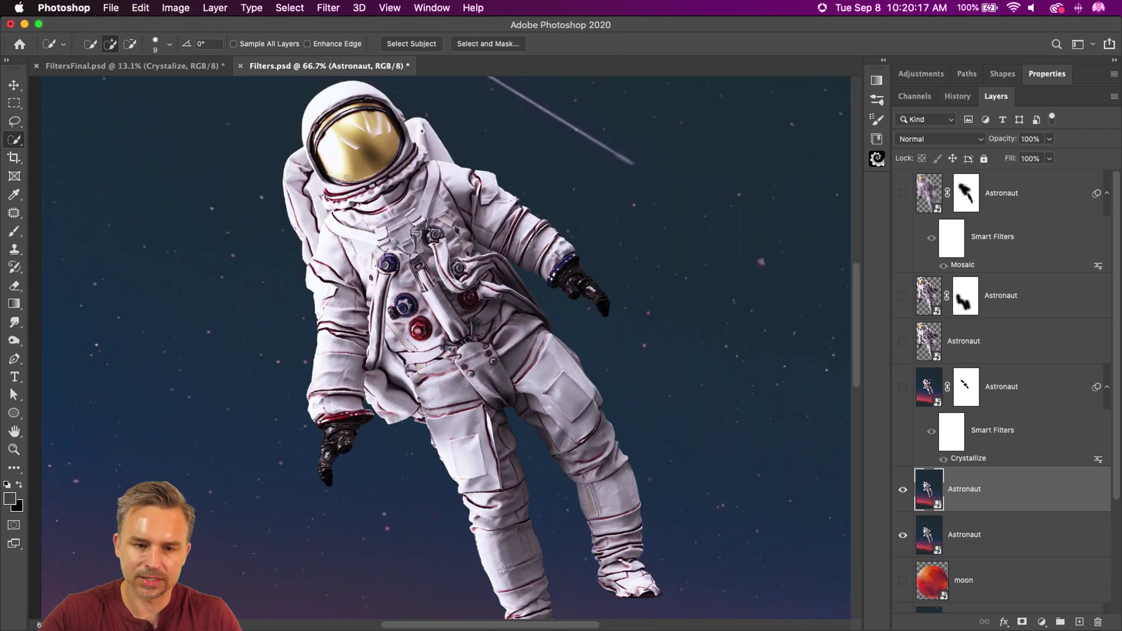
Try Extrude on the new duplicate with 60-pixel blocks and a level-based depth of 30, and undo it
{"action": "left_click", "coordinate": [325, 8]}
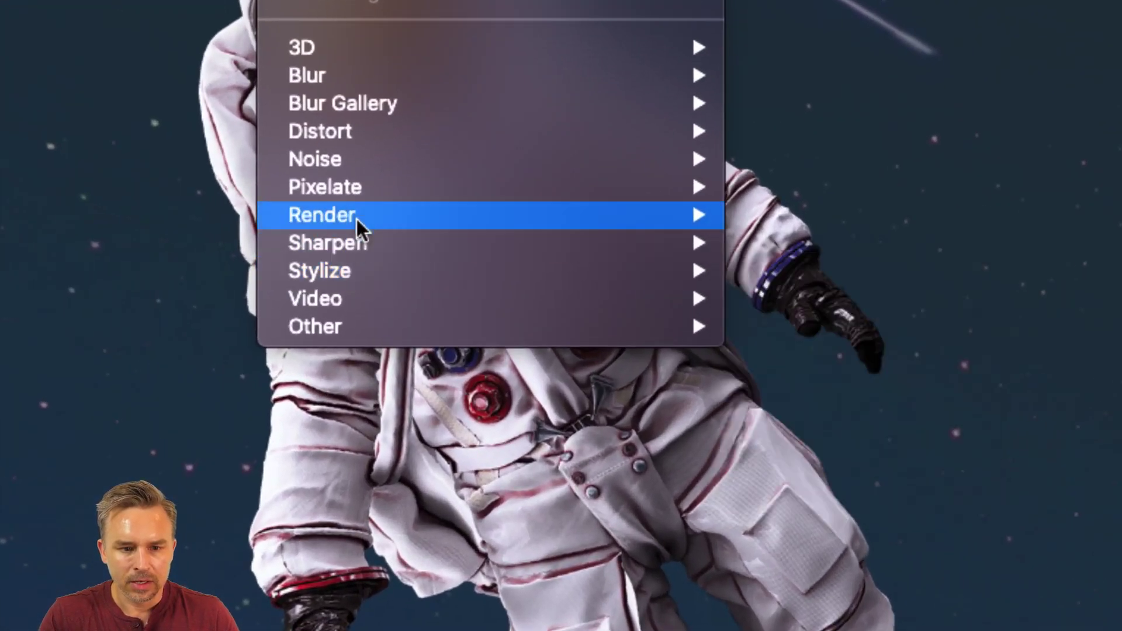
{"action": "mouse_move", "coordinate": [353, 193]}
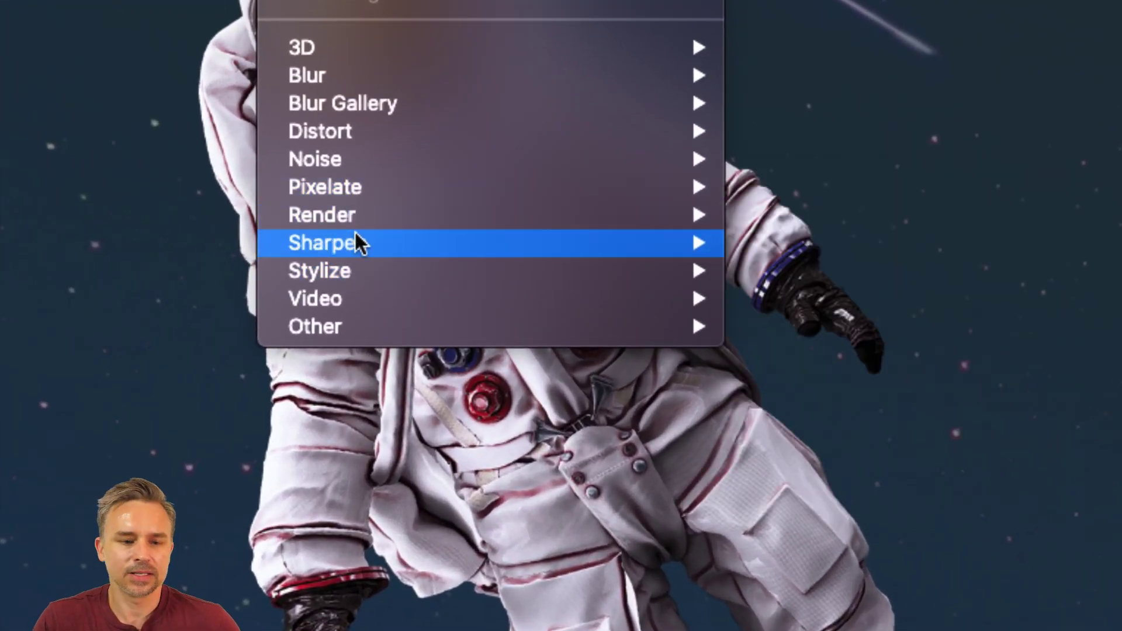
{"action": "mouse_move", "coordinate": [349, 272]}
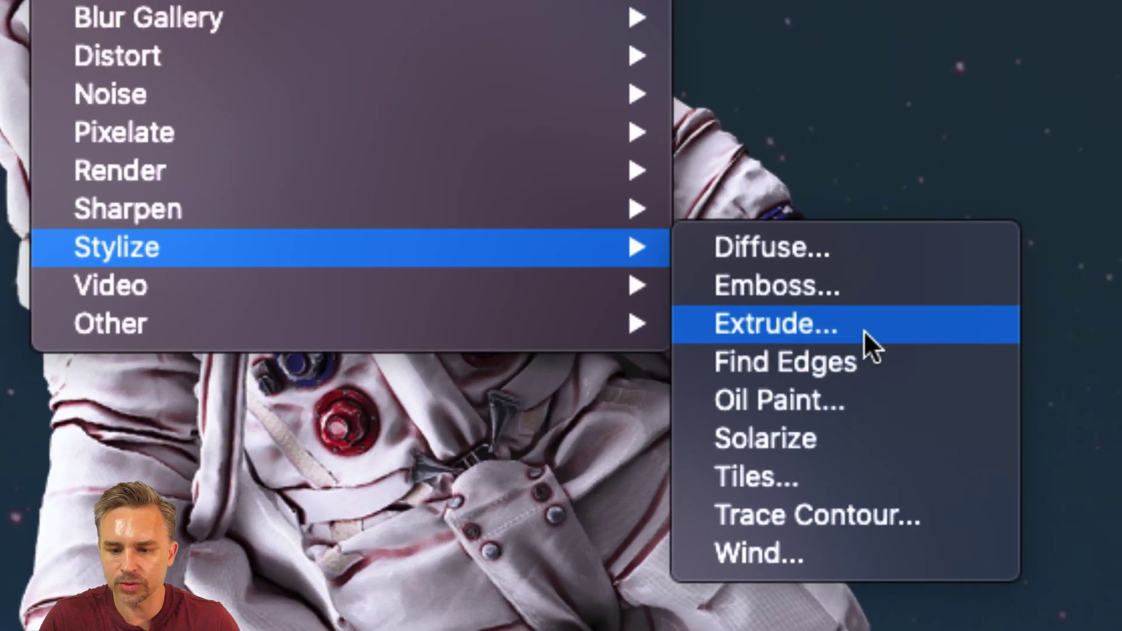
{"action": "left_click", "coordinate": [864, 330]}
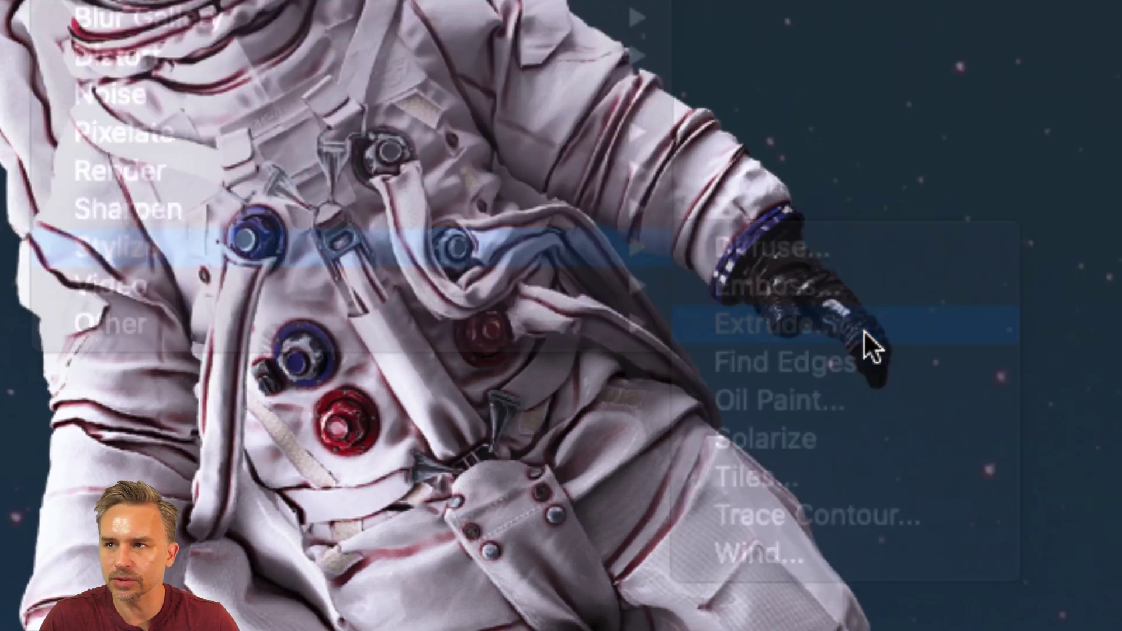
{"action": "left_click_drag", "start_coordinate": [920, 206], "coordinate": [431, 157]}
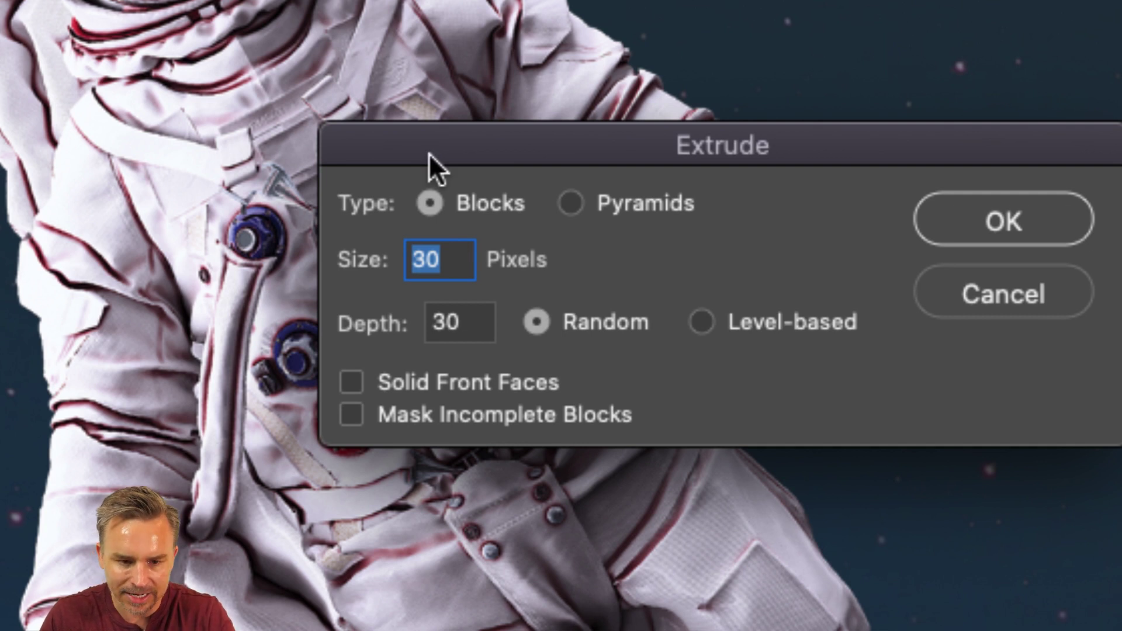
{"action": "type", "text": "60"}
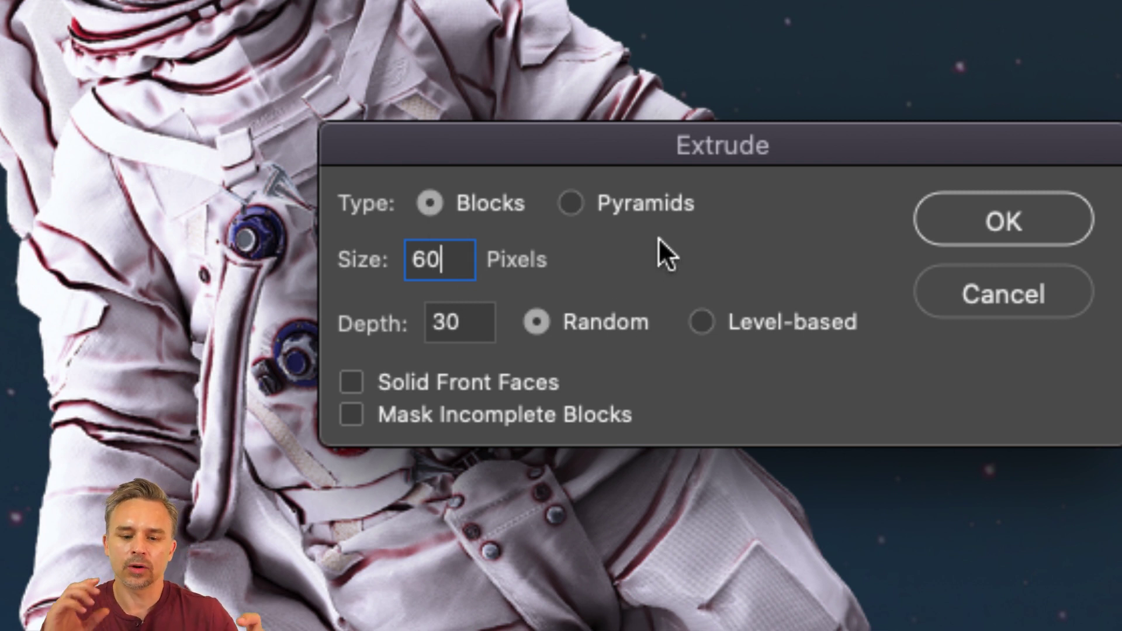
{"action": "left_click", "coordinate": [712, 321]}
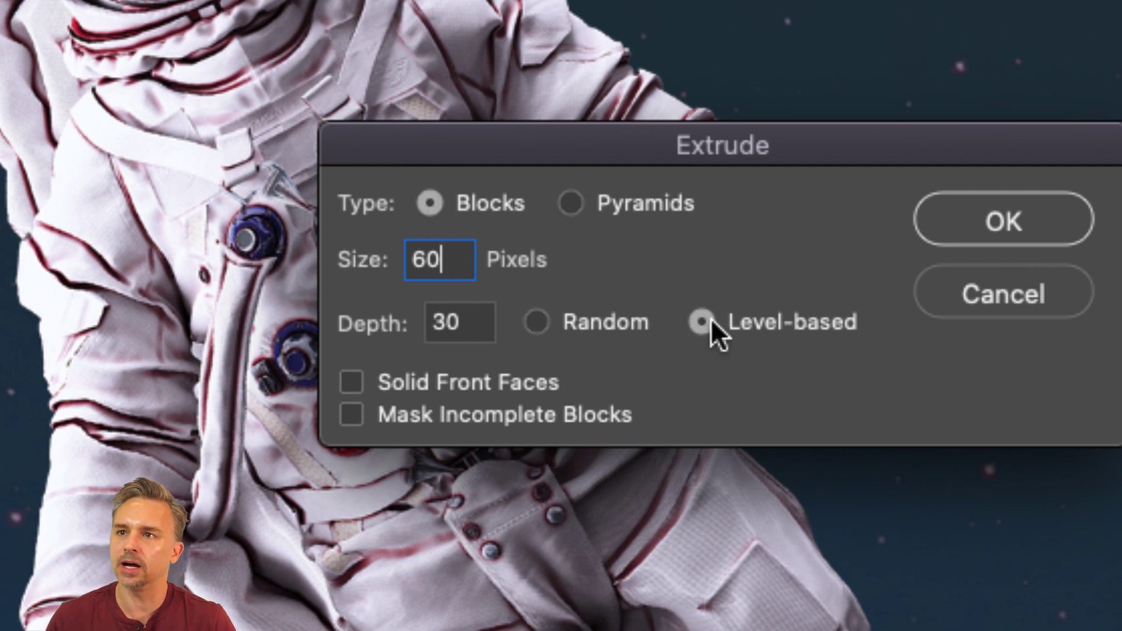
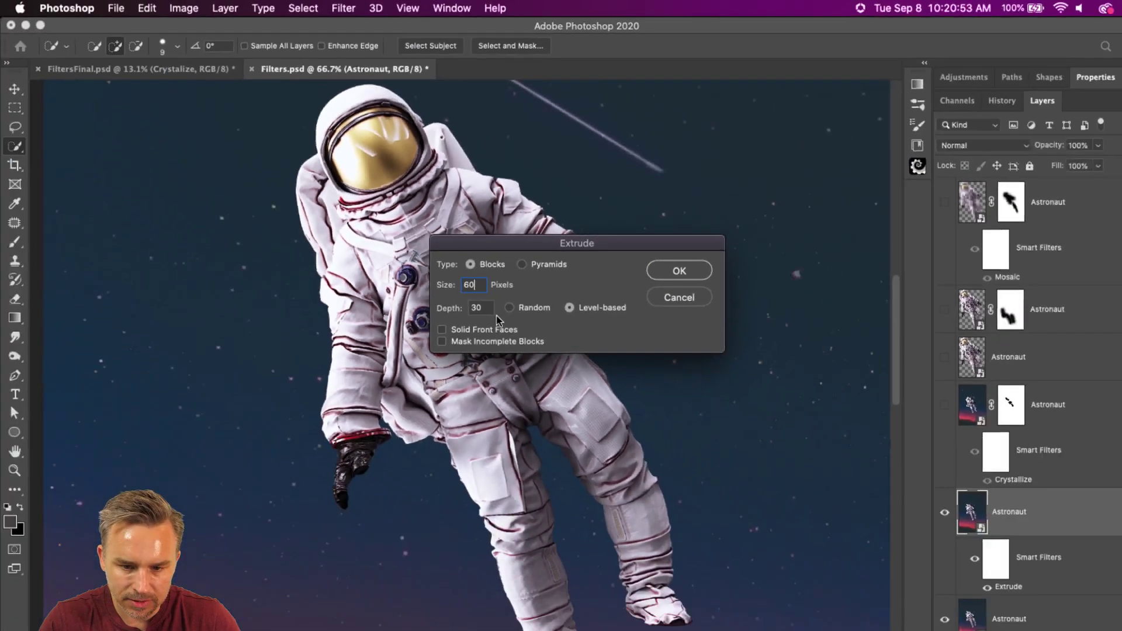
{"action": "left_click", "coordinate": [663, 271]}
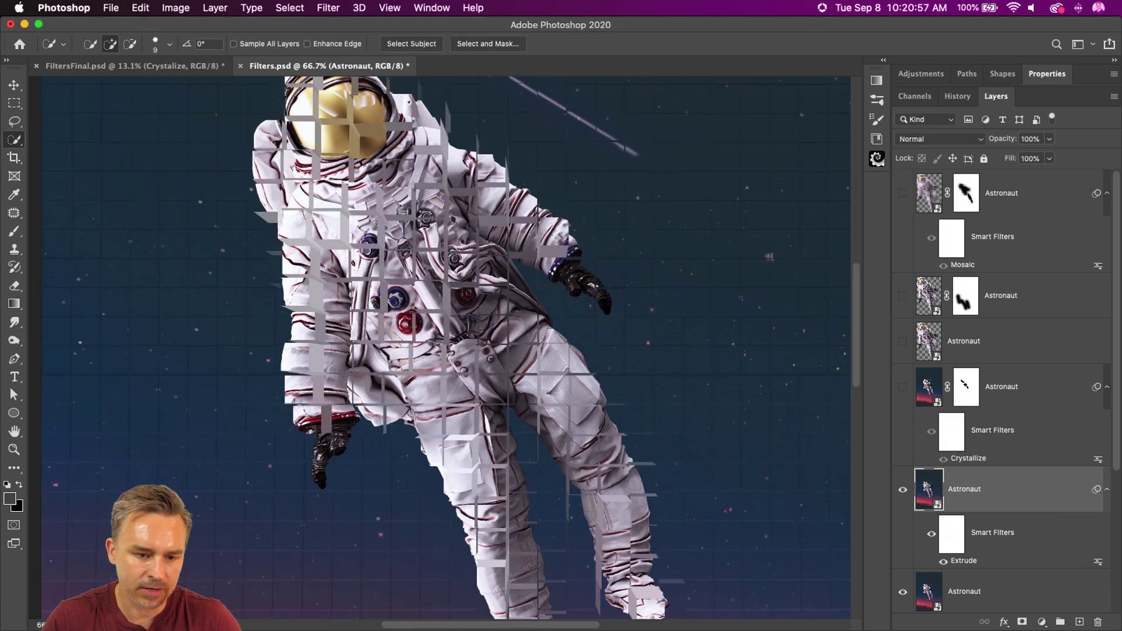
{"action": "key", "text": "super+z"}
Apply Extrude to the duplicate with 60-pixel level-based blocks, Solid Front Faces and a depth of 60, and inspect the blocks around the visor
{"action": "left_click", "coordinate": [290, 8]}
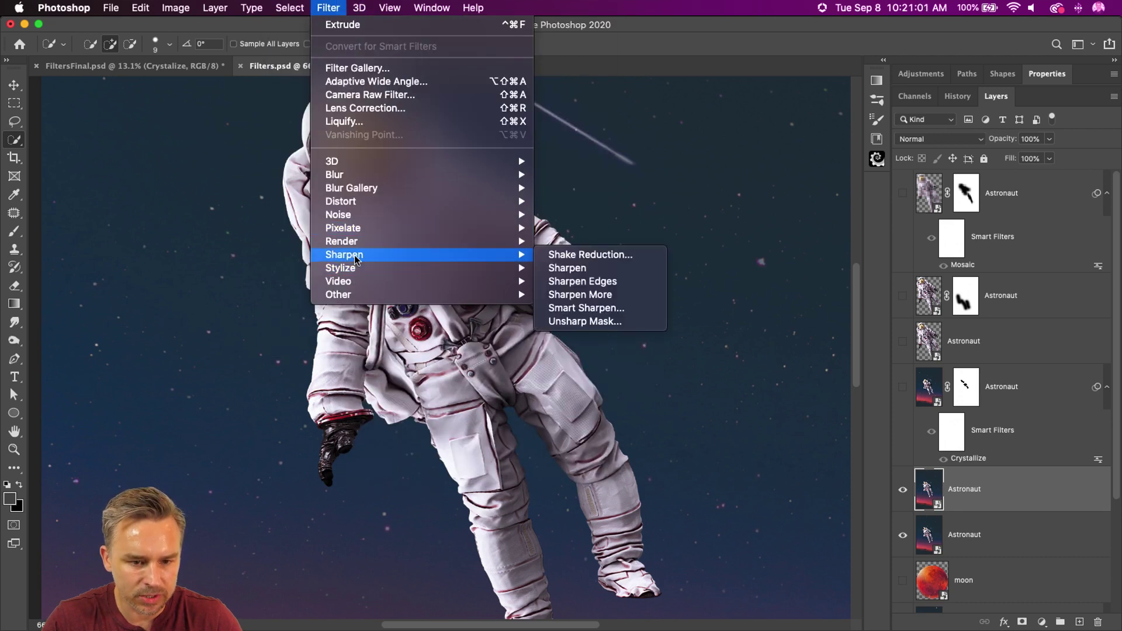
{"action": "mouse_move", "coordinate": [356, 269]}
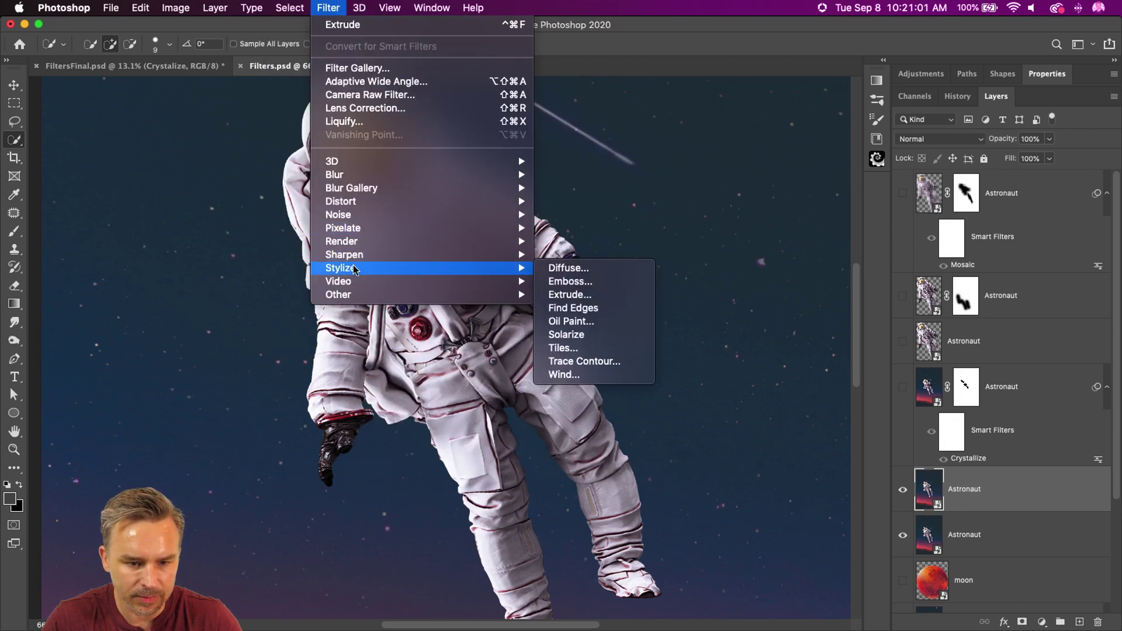
{"action": "left_click", "coordinate": [592, 296]}
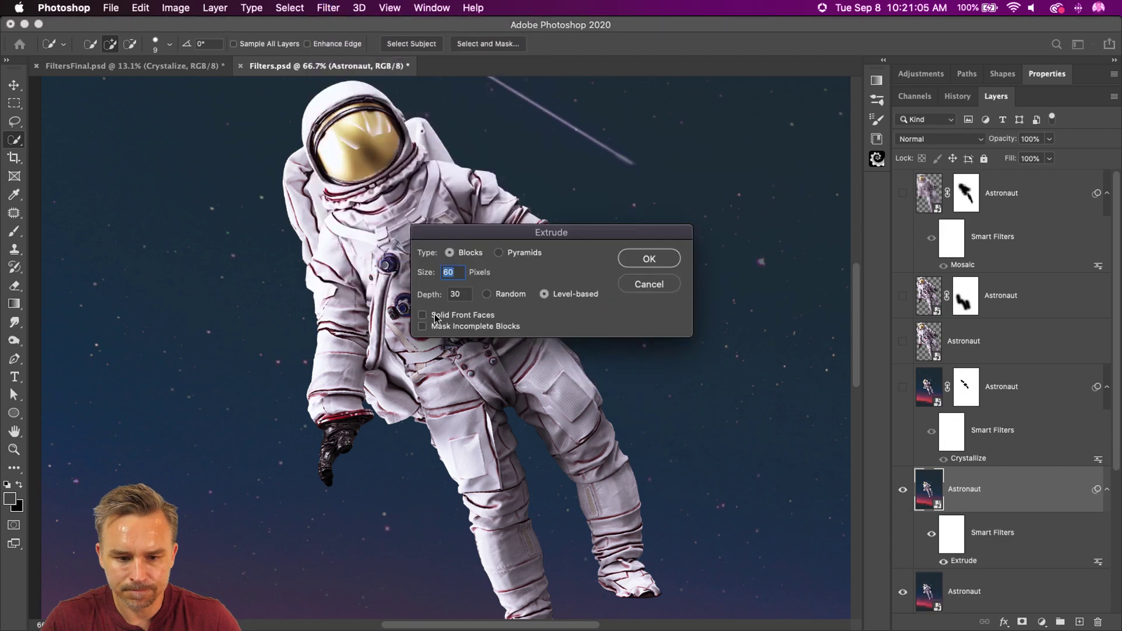
{"action": "left_click", "coordinate": [423, 316]}
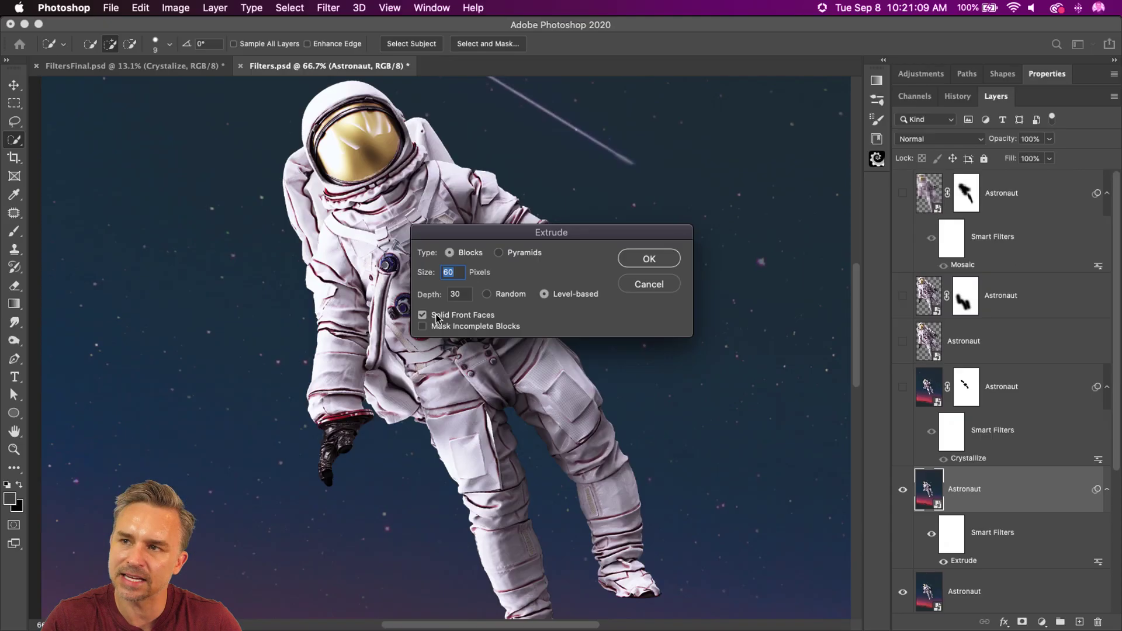
{"action": "key", "text": "Tab"}
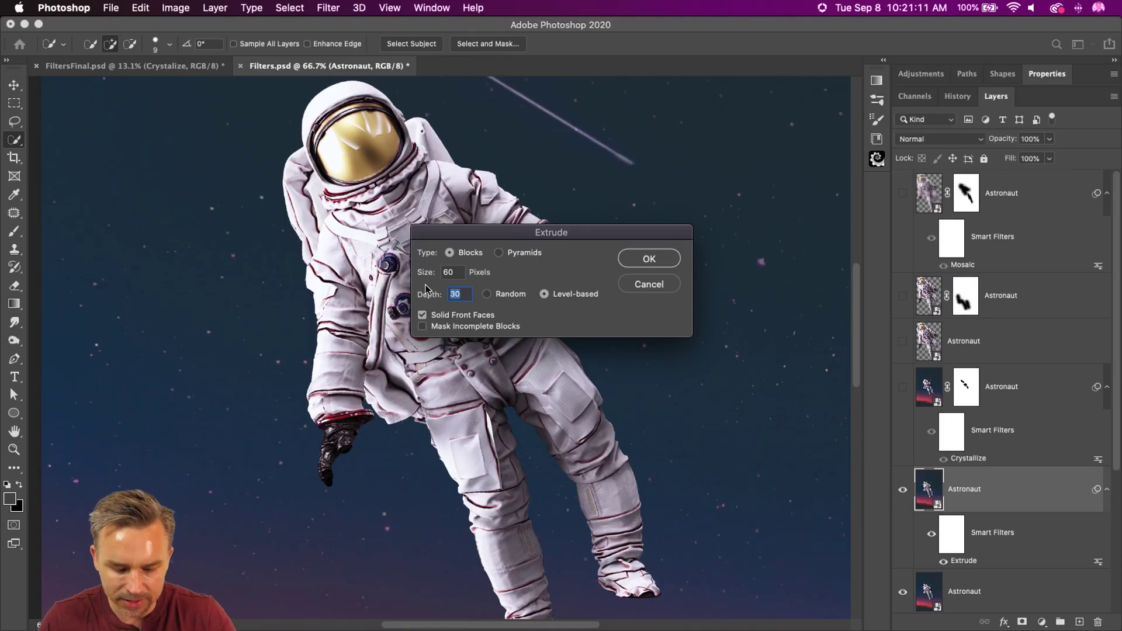
{"action": "type", "text": "60"}
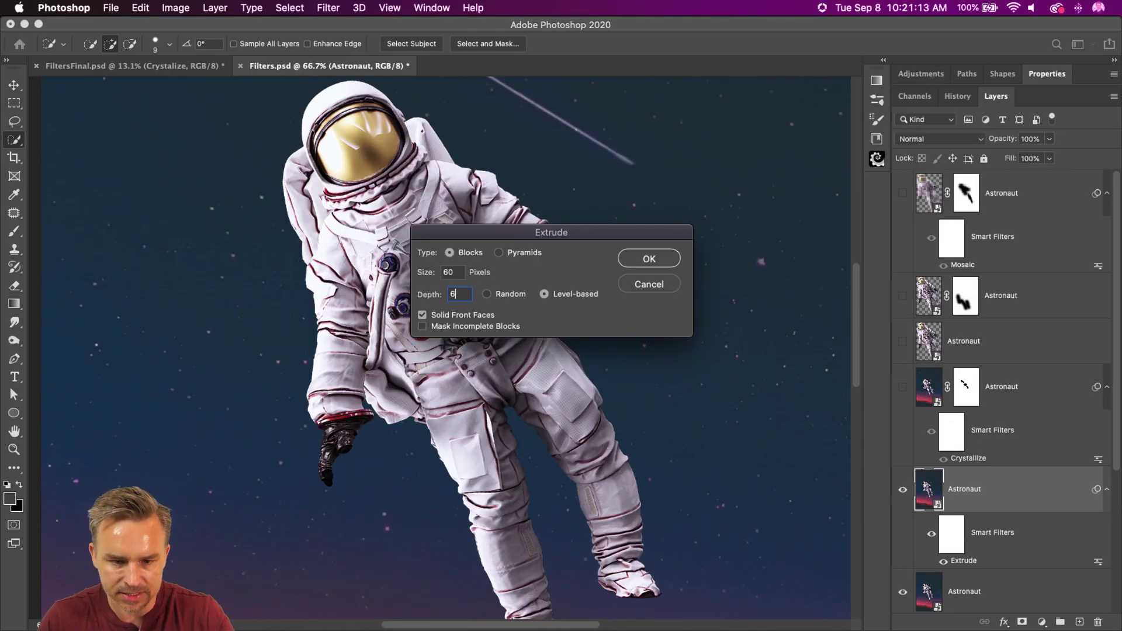
{"action": "left_click", "coordinate": [629, 265]}
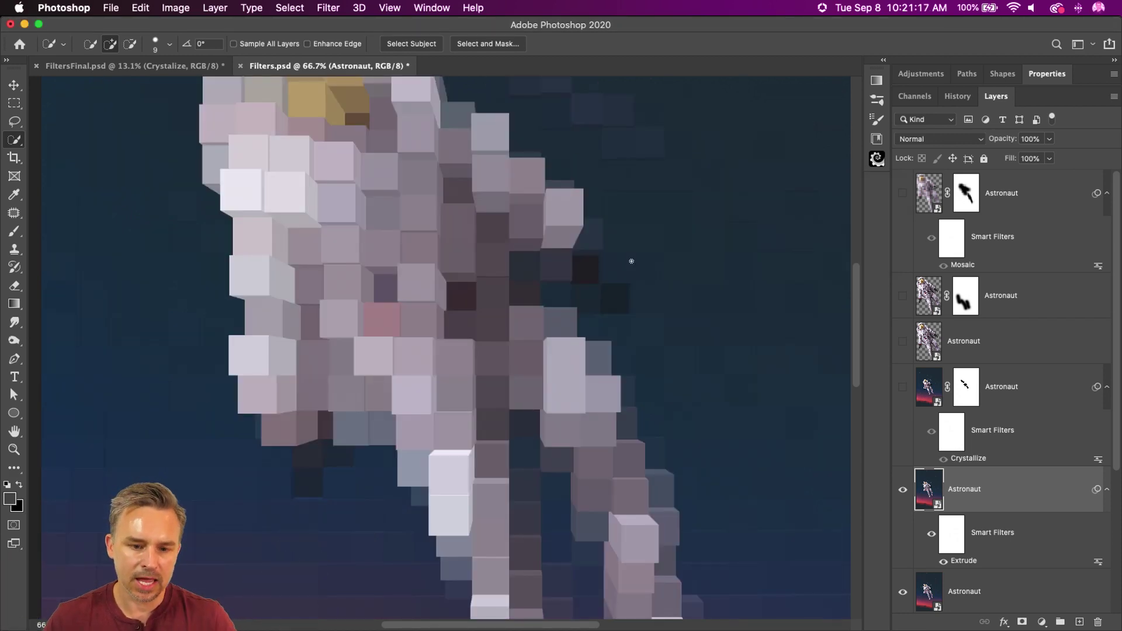
{"action": "left_click_drag", "start_coordinate": [322, 193], "coordinate": [361, 442]}
{"action": "scroll", "coordinate": [402, 332], "scroll_direction": "up", "scroll_amount": 4}
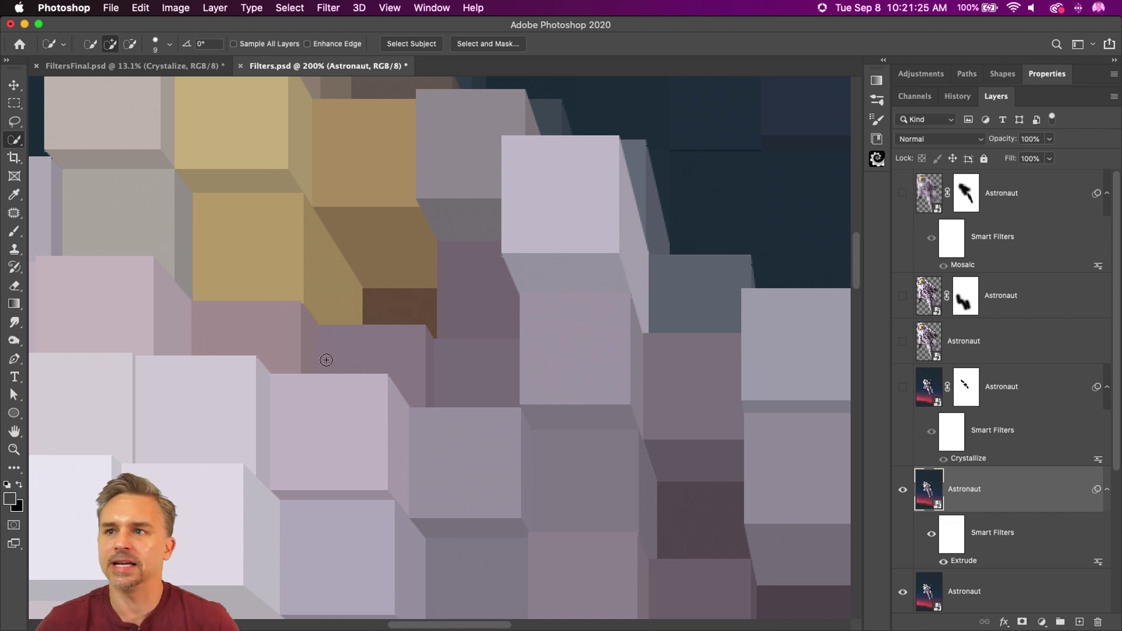
{"action": "mouse_move", "coordinate": [269, 309]}
{"action": "left_mouse_down"}
{"action": "mouse_move", "coordinate": [280, 451]}
{"action": "mouse_move", "coordinate": [339, 396]}
{"action": "left_mouse_up"}
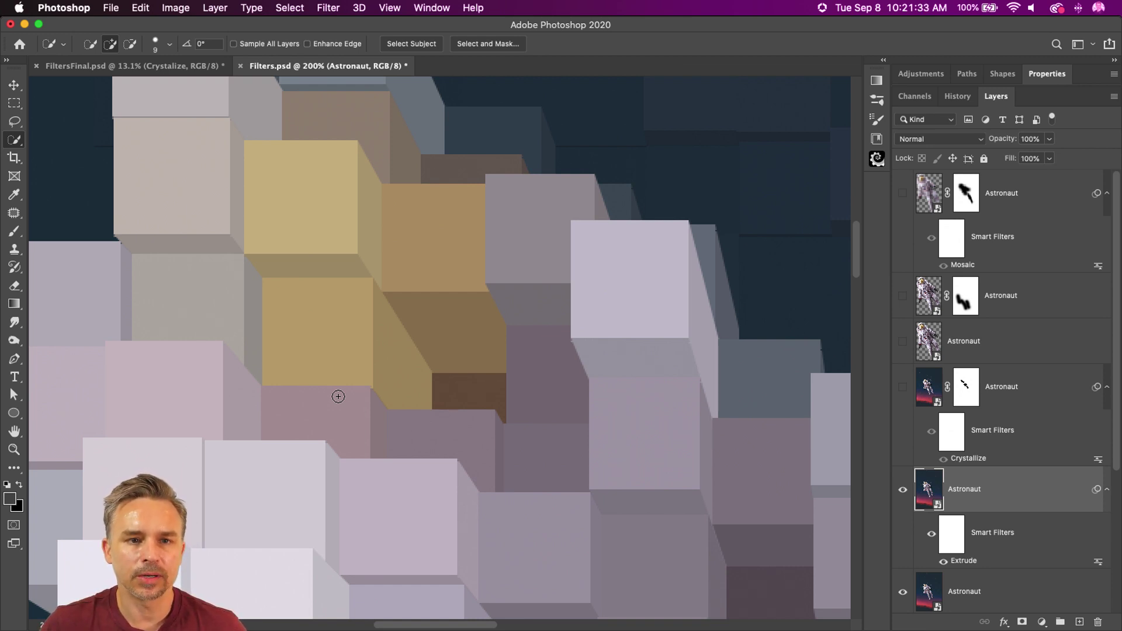
Show the masked Mosaic astronaut, select its layer mask and try adjusting the mask's density
{"action": "left_click", "coordinate": [967, 196]}
{"action": "left_click", "coordinate": [903, 193]}
{"action": "left_click", "coordinate": [1055, 76]}
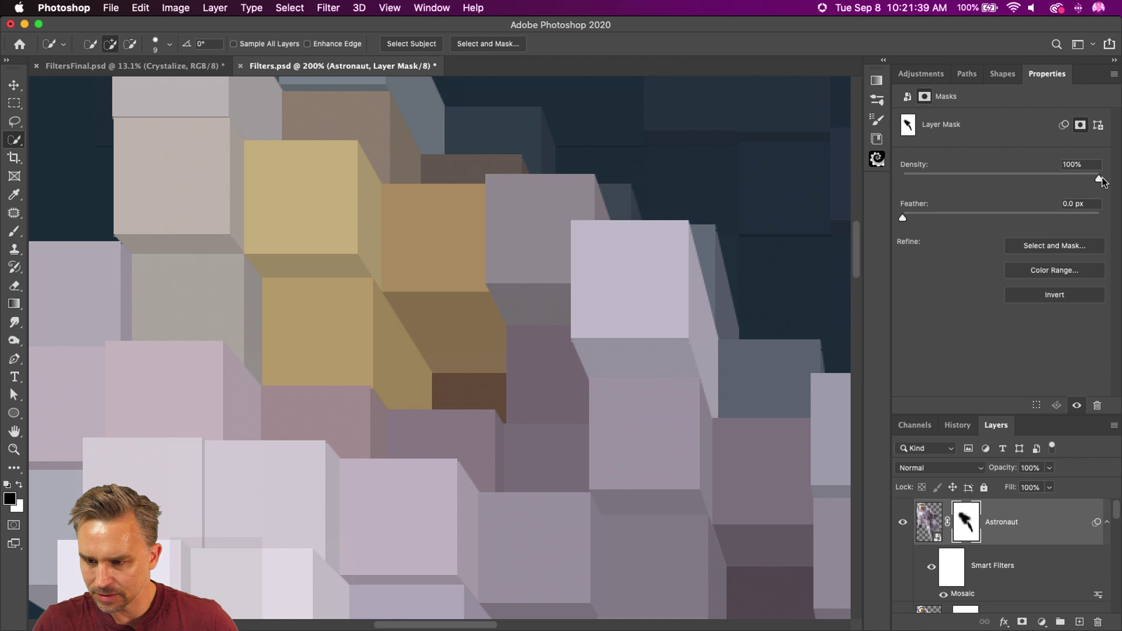
{"action": "mouse_move", "coordinate": [1099, 179]}
{"action": "left_mouse_down"}
{"action": "mouse_move", "coordinate": [965, 186]}
{"action": "mouse_move", "coordinate": [1119, 189]}
{"action": "left_mouse_up"}
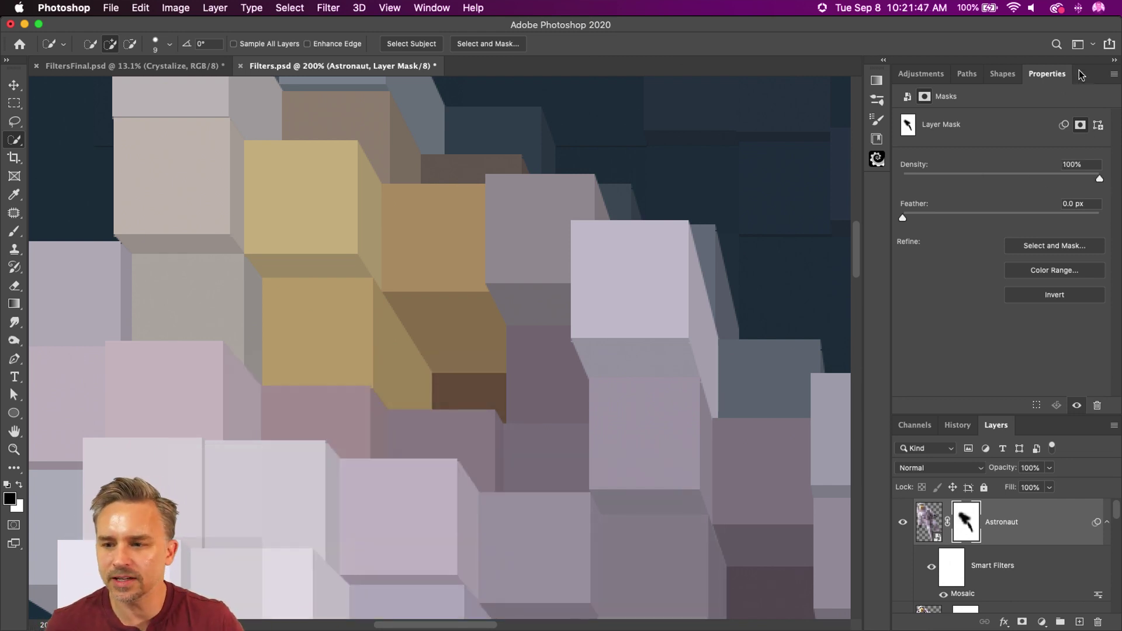
{"action": "double_click", "coordinate": [1087, 73]}
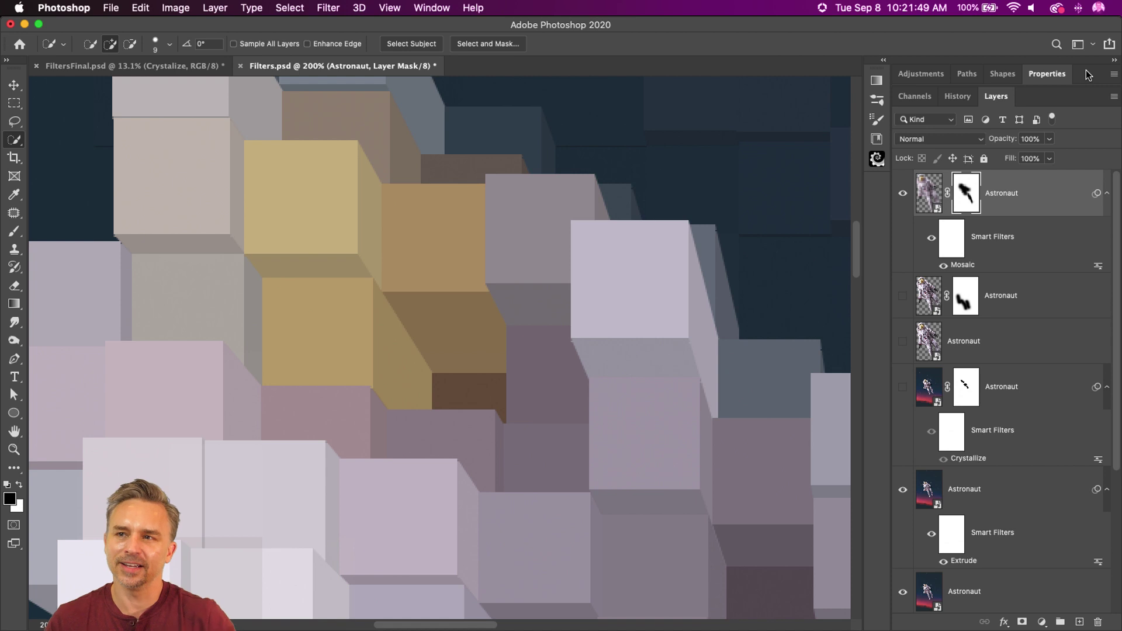
{"action": "key", "text": "super+minus"}
{"action": "key", "text": "super+minus"}
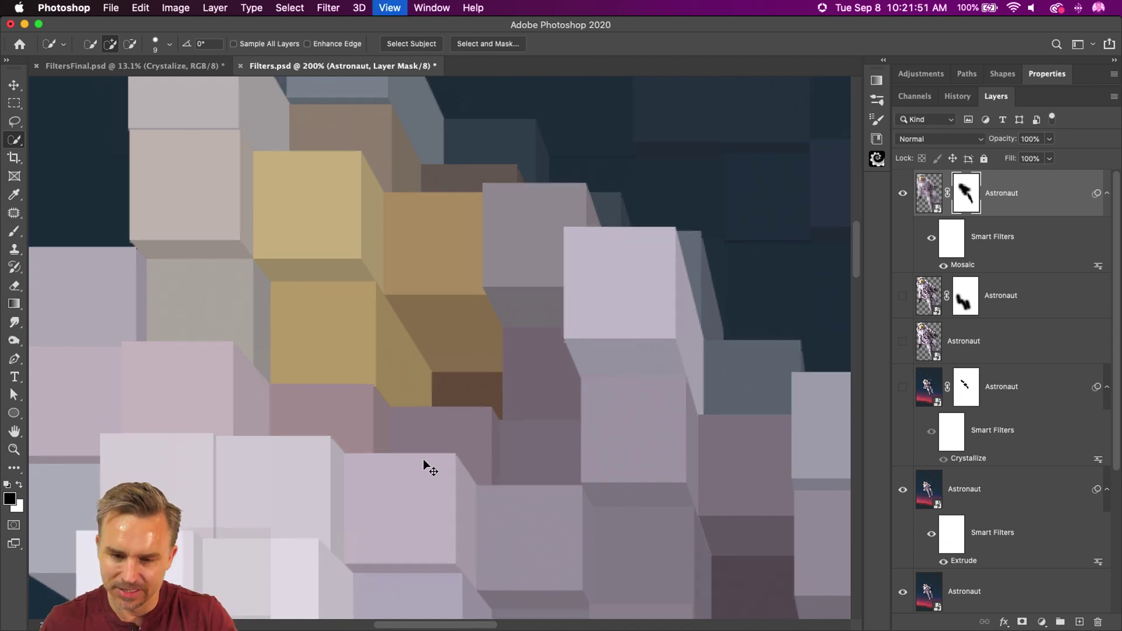
Examine the extruded blocks across the astronaut's body and along the red horizon of the sky at different magnifications
{"action": "scroll", "coordinate": [406, 501], "scroll_direction": "down", "scroll_amount": 5}
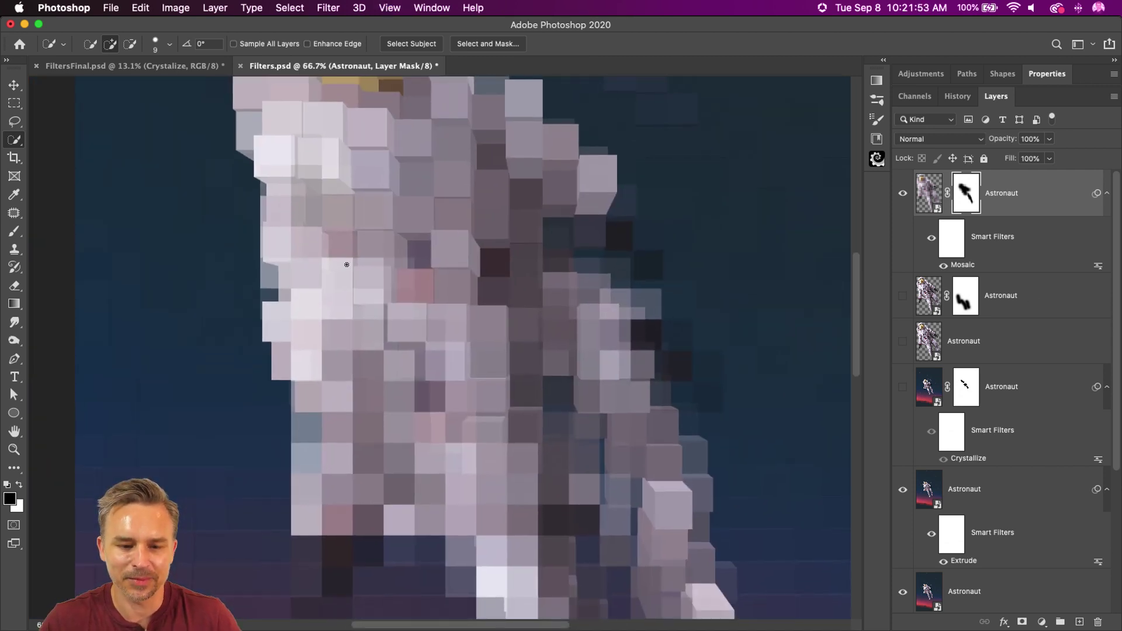
{"action": "key", "text": "super+minus"}
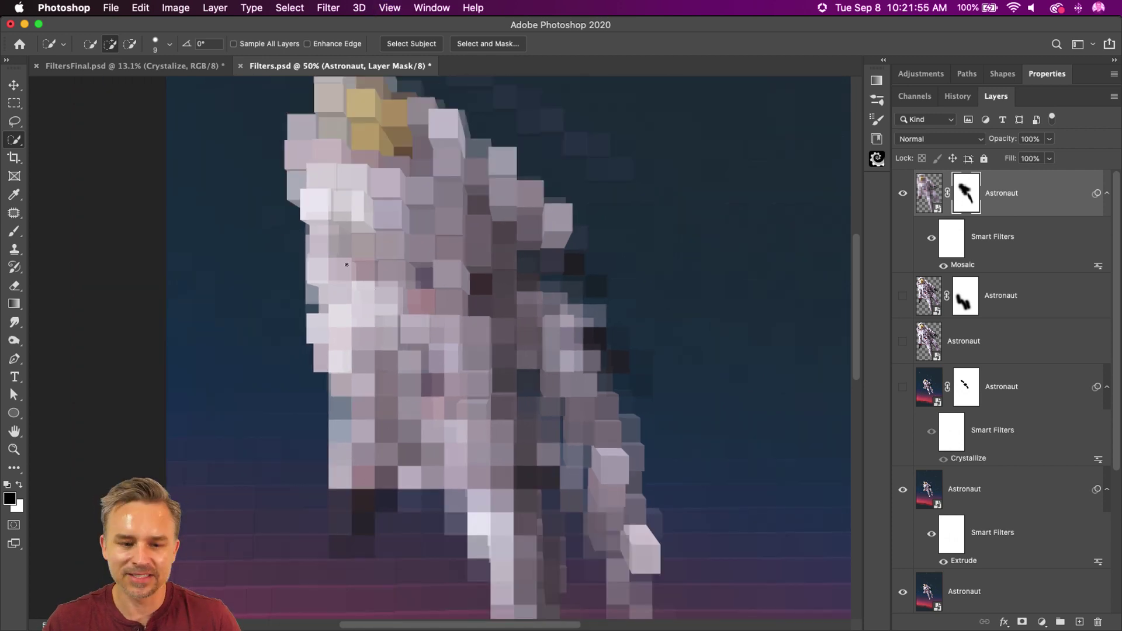
{"action": "left_click_drag", "start_coordinate": [343, 261], "coordinate": [300, 185]}
{"action": "scroll", "coordinate": [303, 233], "scroll_direction": "down", "scroll_amount": 3}
{"action": "left_click_drag", "start_coordinate": [306, 278], "coordinate": [383, 178]}
{"action": "key", "text": "super+equal"}
{"action": "key", "text": "super+equal"}
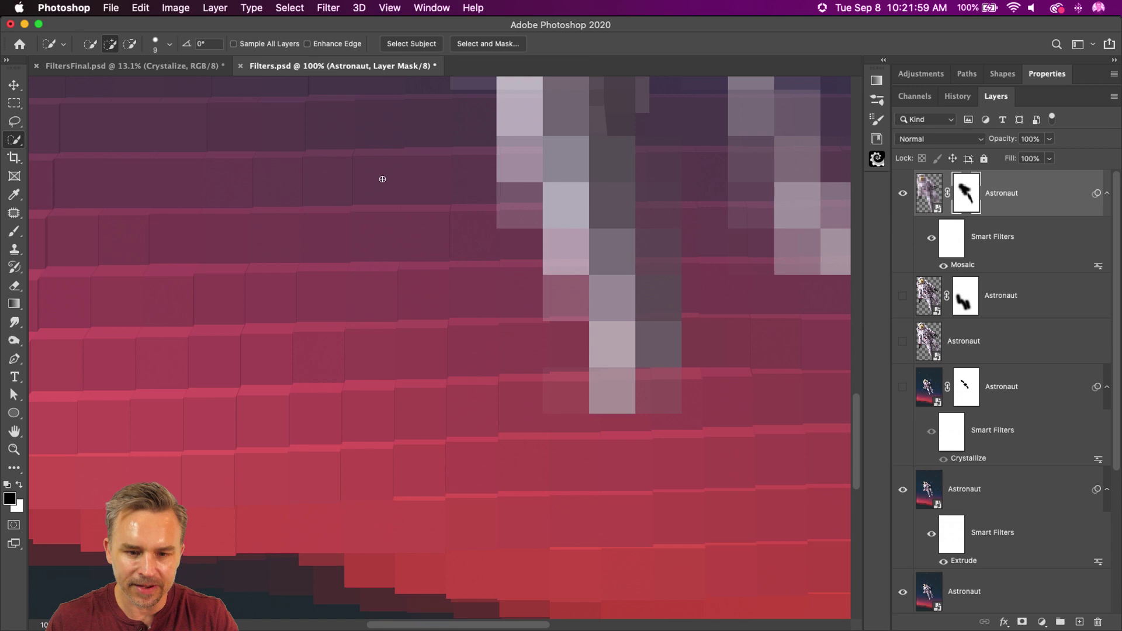
{"action": "mouse_move", "coordinate": [296, 285]}
{"action": "left_mouse_down"}
{"action": "mouse_move", "coordinate": [359, 334]}
{"action": "mouse_move", "coordinate": [556, 205]}
{"action": "mouse_move", "coordinate": [524, 268]}
{"action": "mouse_move", "coordinate": [390, 255]}
{"action": "mouse_move", "coordinate": [324, 391]}
{"action": "mouse_move", "coordinate": [346, 346]}
{"action": "mouse_move", "coordinate": [346, 258]}
{"action": "mouse_move", "coordinate": [335, 328]}
{"action": "left_mouse_up"}
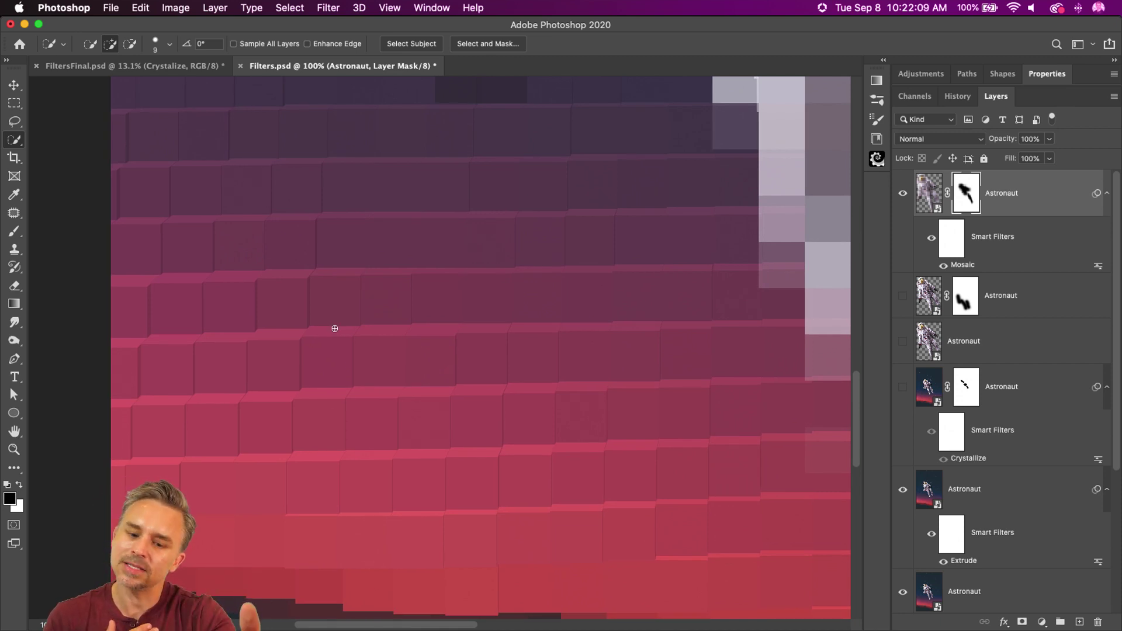
{"action": "scroll", "coordinate": [335, 328], "scroll_direction": "down", "scroll_amount": 3}
{"action": "scroll", "coordinate": [433, 476], "scroll_direction": "up", "scroll_amount": 1}
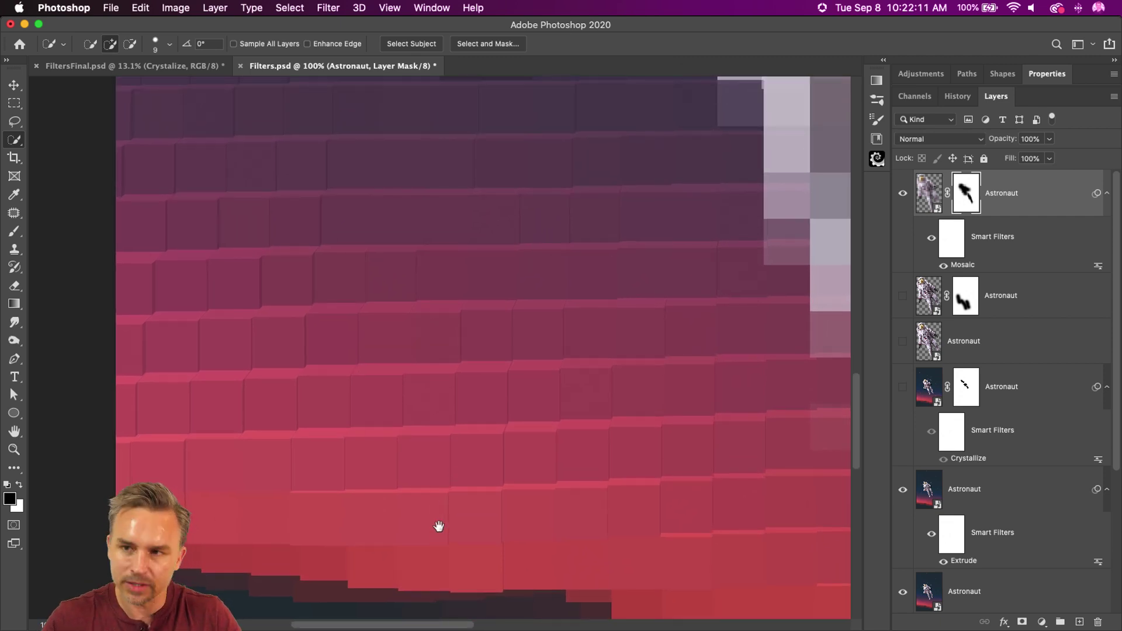
{"action": "scroll", "coordinate": [439, 527], "scroll_direction": "down", "scroll_amount": 2}
{"action": "left_click_drag", "start_coordinate": [454, 193], "coordinate": [446, 446]}
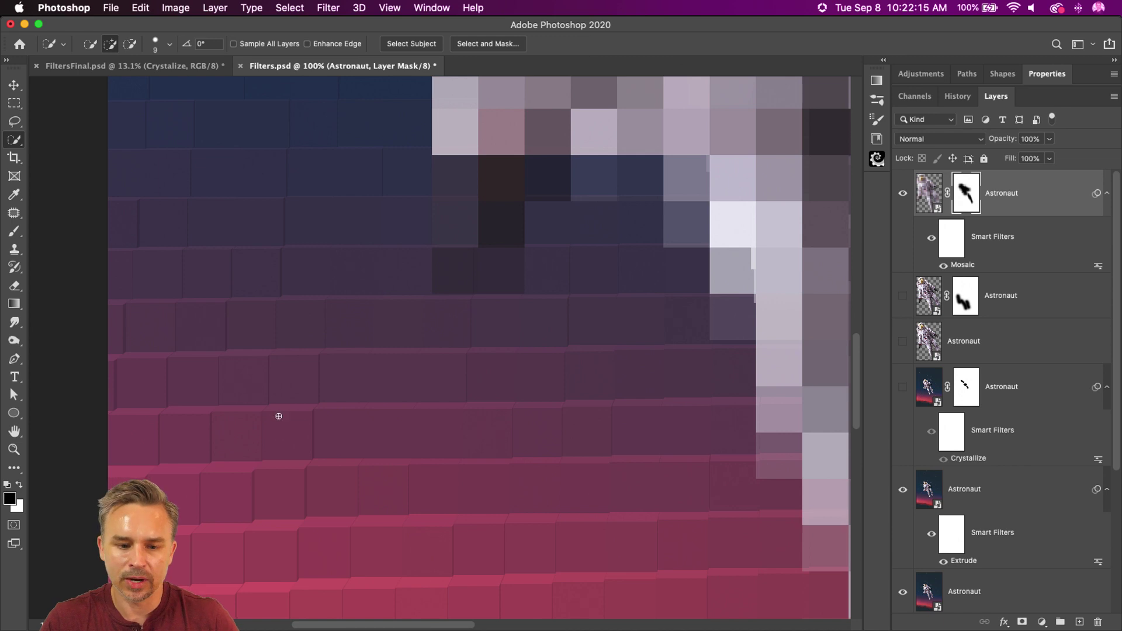
{"action": "left_click_drag", "start_coordinate": [324, 160], "coordinate": [263, 526]}
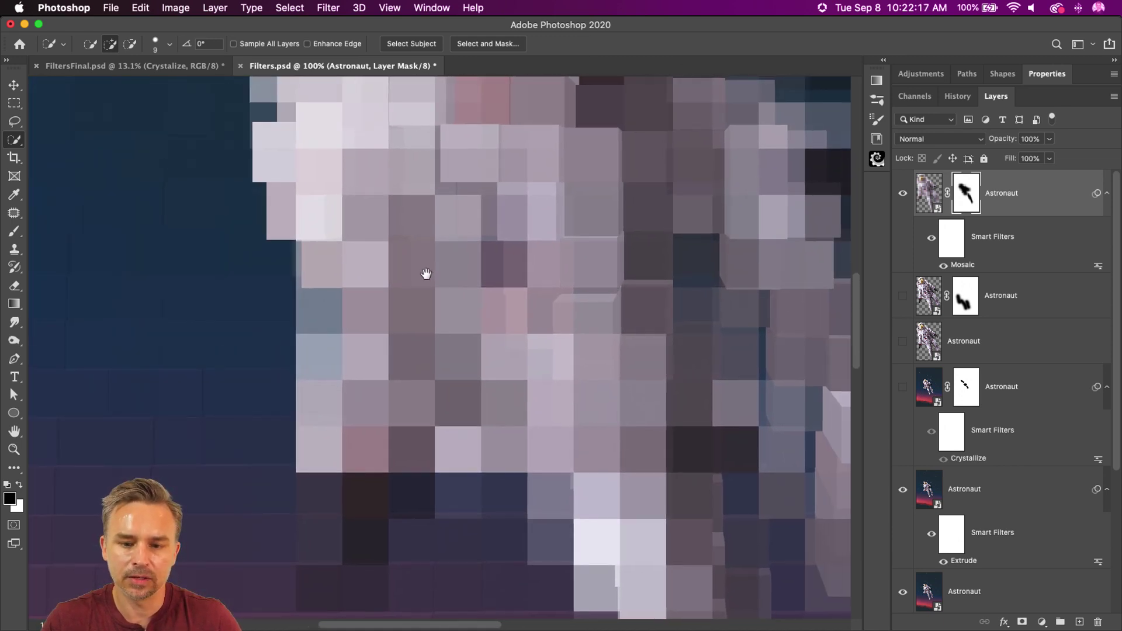
{"action": "left_click_drag", "start_coordinate": [426, 270], "coordinate": [238, 492]}
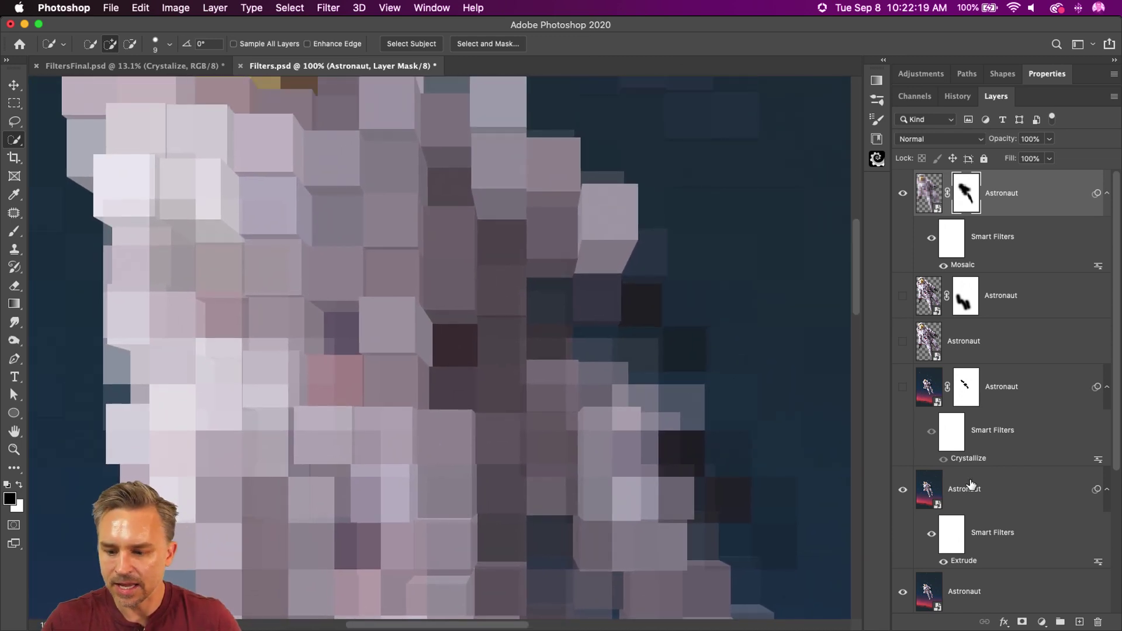
{"action": "left_click", "coordinate": [978, 497]}
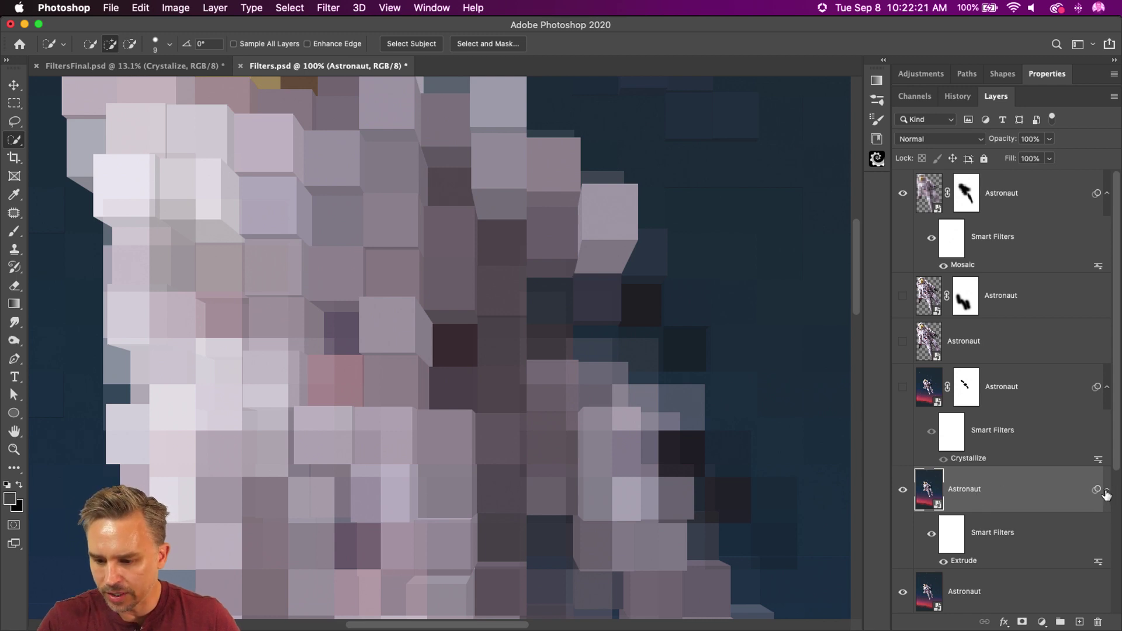
{"action": "left_click", "coordinate": [950, 538]}
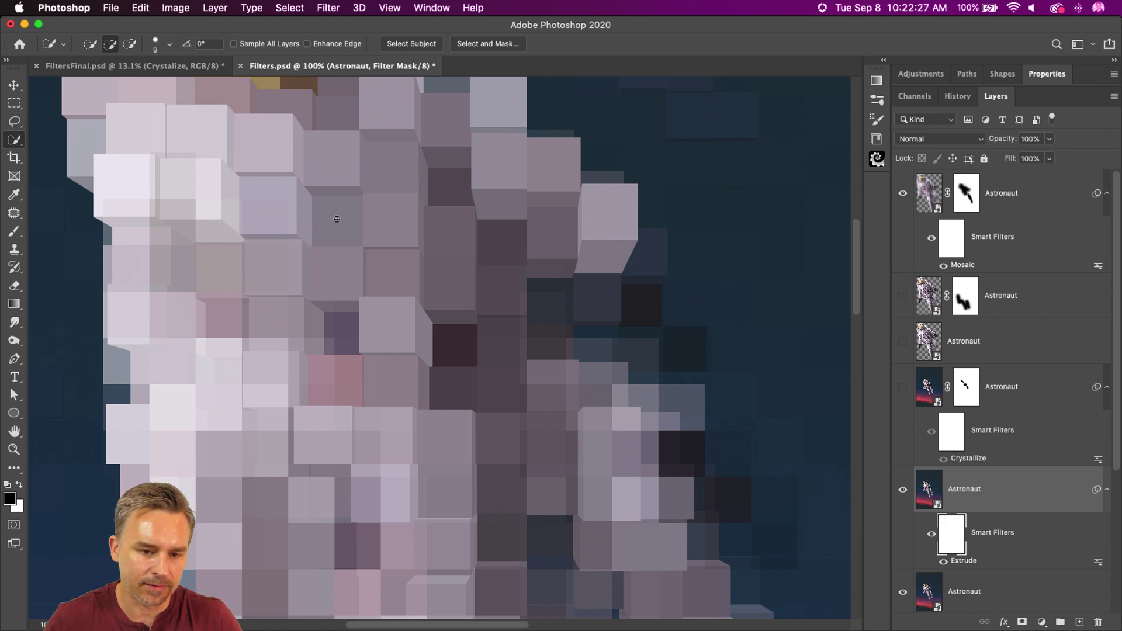
{"action": "left_click_drag", "start_coordinate": [336, 219], "coordinate": [388, 221]}
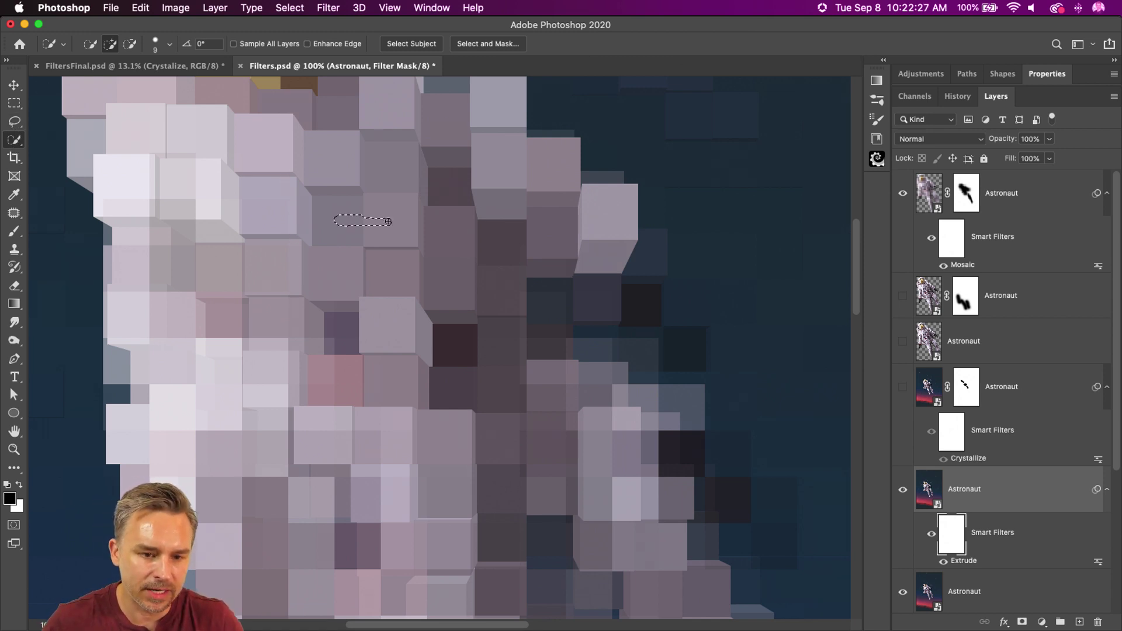
Clear the selection, target the extruded astronaut layer itself and quick-select the blocks covering the chest and shoulder
{"action": "left_click", "coordinate": [929, 489]}
{"action": "key", "text": "ctrl+d"}
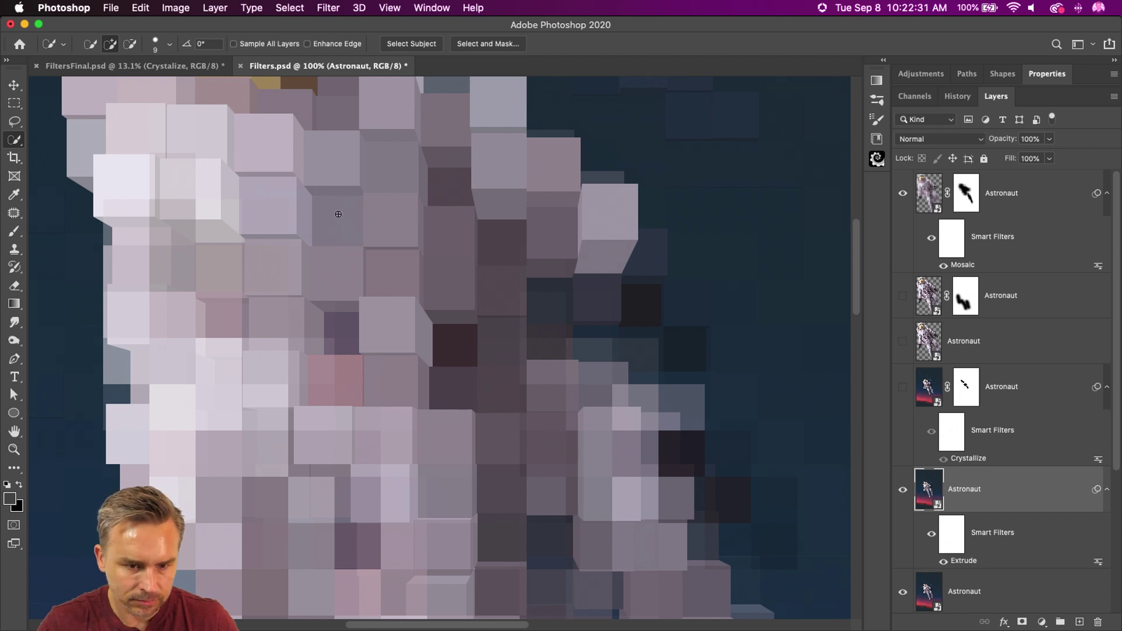
{"action": "left_click_drag", "start_coordinate": [338, 214], "coordinate": [389, 217]}
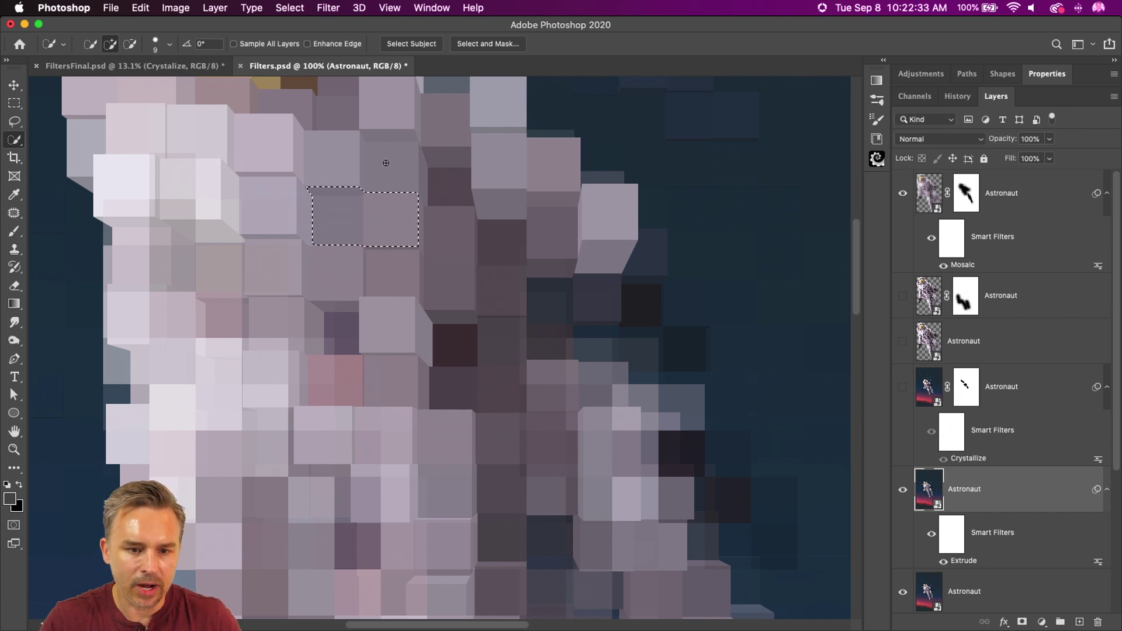
{"action": "mouse_move", "coordinate": [385, 163]}
{"action": "left_mouse_down"}
{"action": "mouse_move", "coordinate": [384, 254]}
{"action": "mouse_move", "coordinate": [395, 266]}
{"action": "left_mouse_up"}
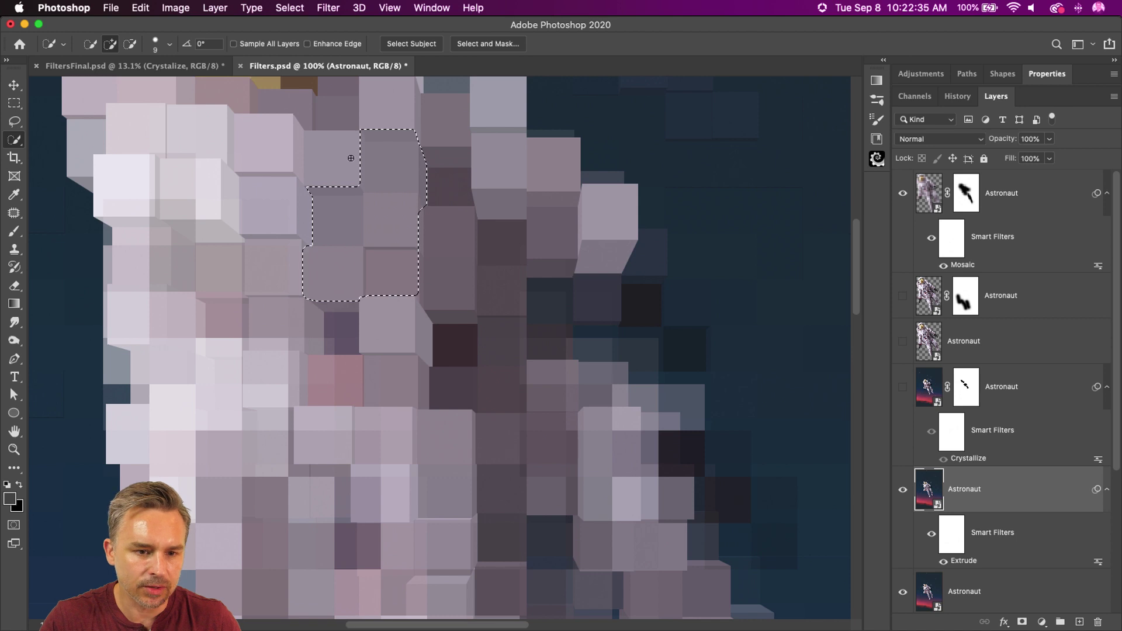
{"action": "left_click", "coordinate": [328, 159]}
{"action": "left_click", "coordinate": [465, 261]}
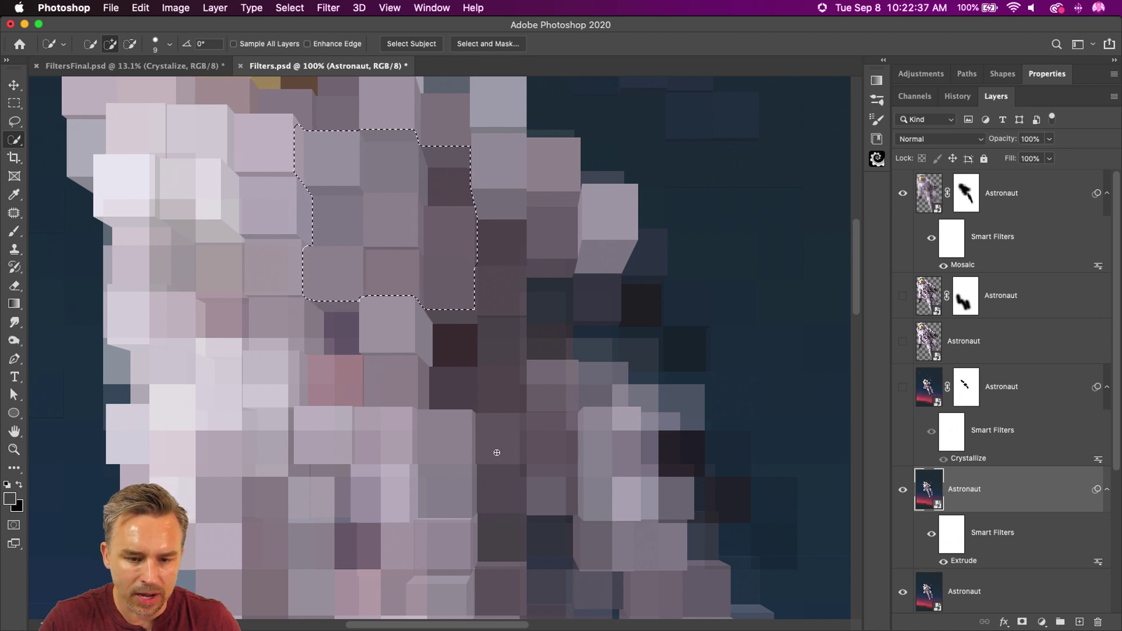
Undo an overly large addition to the quick selection and add the blocks over the astronaut's upper leg instead
{"action": "left_click", "coordinate": [454, 485]}
{"action": "key", "text": "super+z"}
{"action": "key", "text": "super+z"}
{"action": "key", "text": "super+z"}
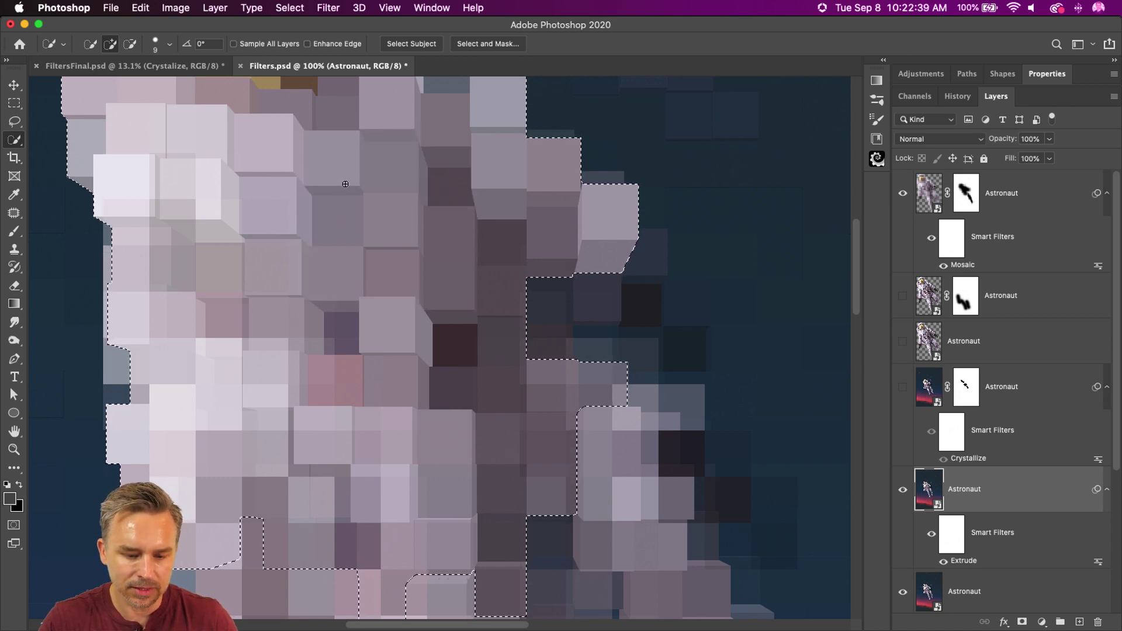
{"action": "left_click", "coordinate": [616, 493]}
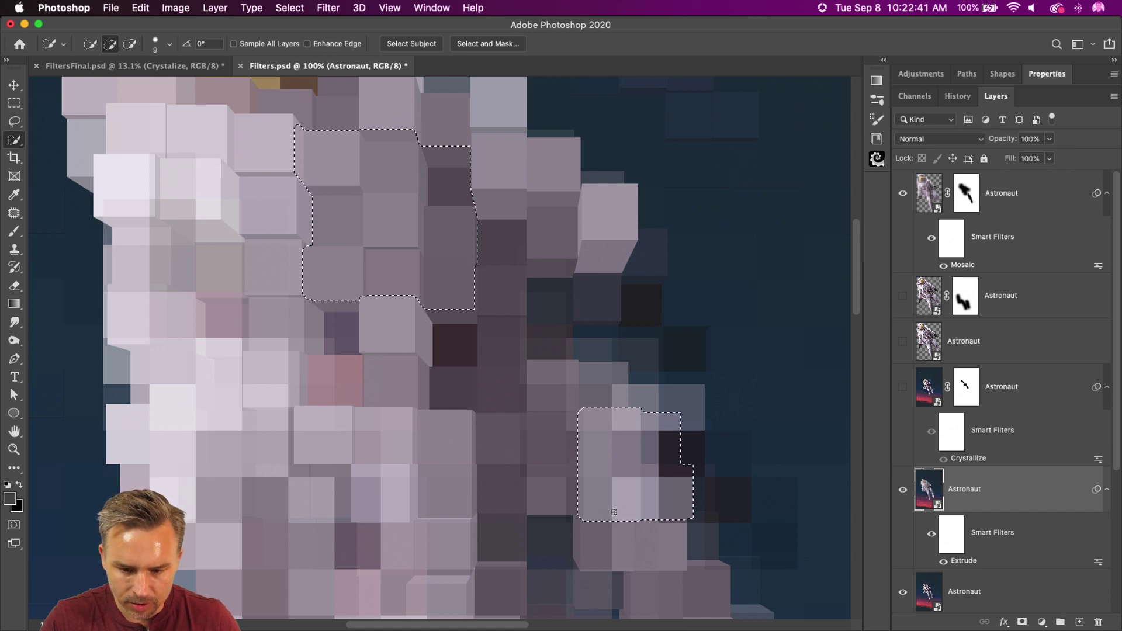
Try adding the gold visor blocks to the quick selection, and undo it
{"action": "left_click_drag", "start_coordinate": [301, 208], "coordinate": [391, 412]}
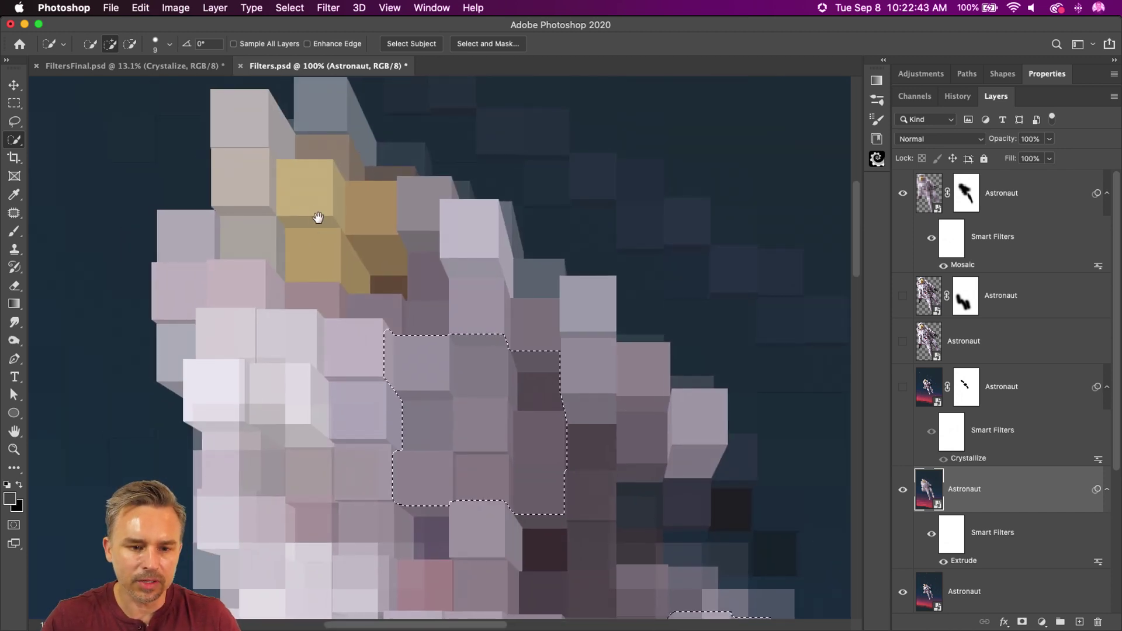
{"action": "left_click", "coordinate": [327, 211]}
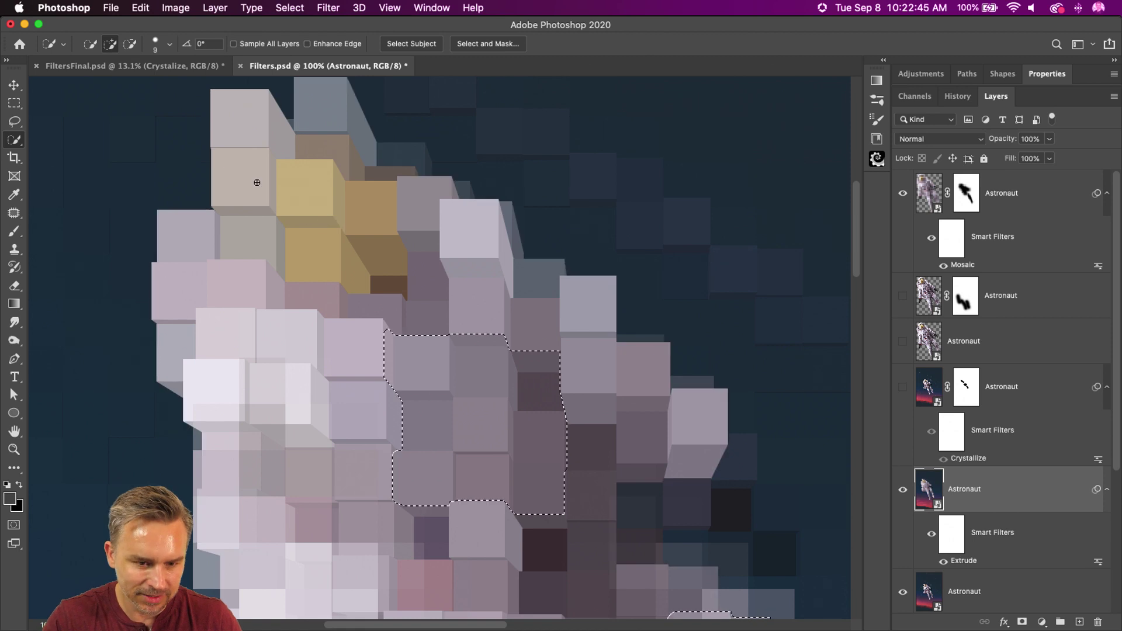
{"action": "key", "text": "super+z"}
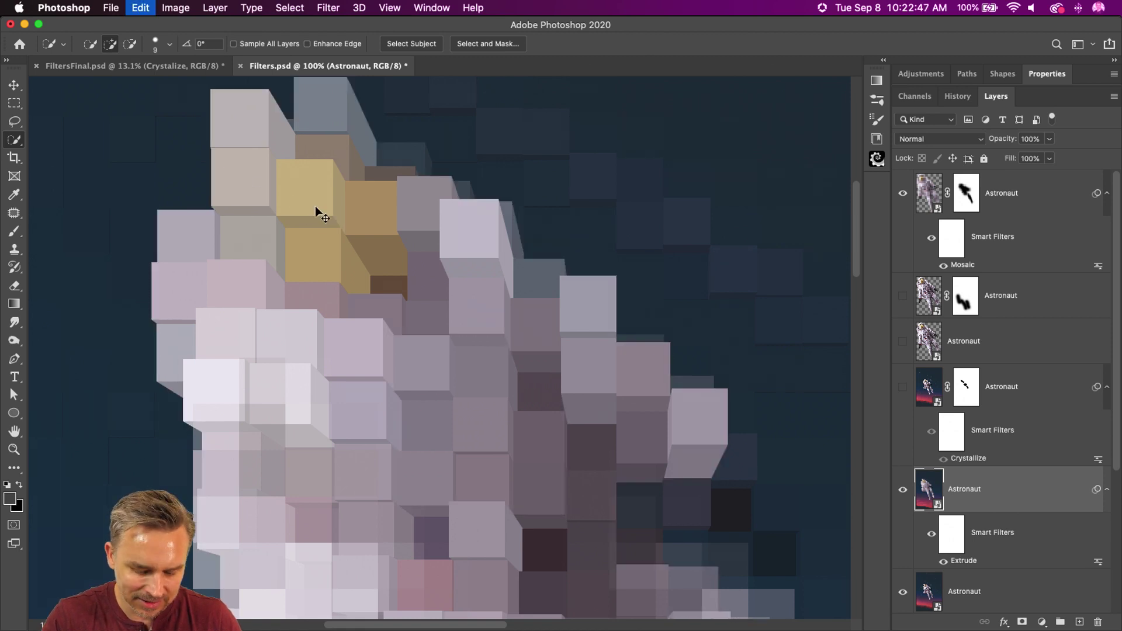
{"action": "left_click", "coordinate": [307, 246]}
{"action": "key", "text": "super+z"}
{"action": "left_click_drag", "start_coordinate": [608, 409], "coordinate": [529, 152]}
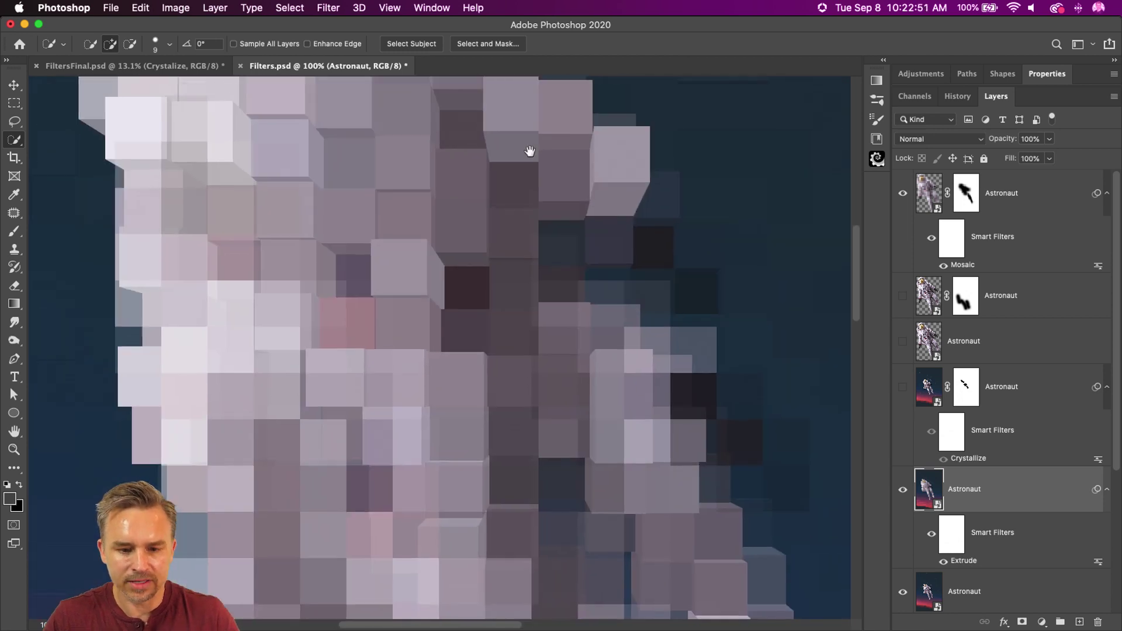
{"action": "scroll", "coordinate": [454, 218], "scroll_direction": "up", "scroll_amount": 2}
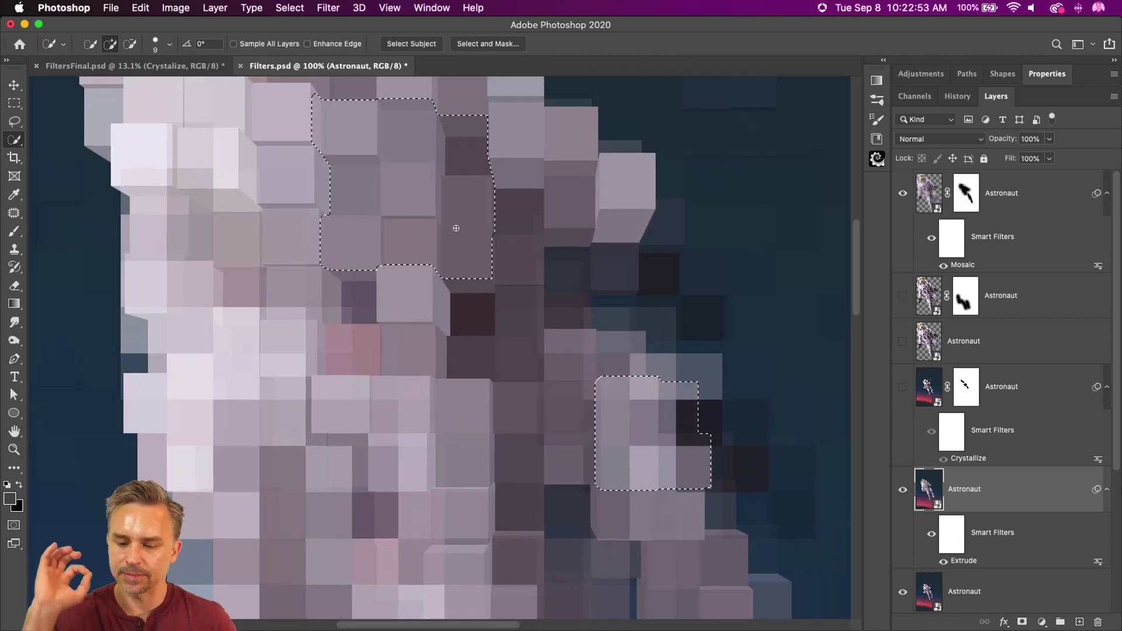
Fill the selected blocks on the Extrude filter mask with the black foreground color at 100% opacity in Normal mode
{"action": "left_click", "coordinate": [952, 535]}
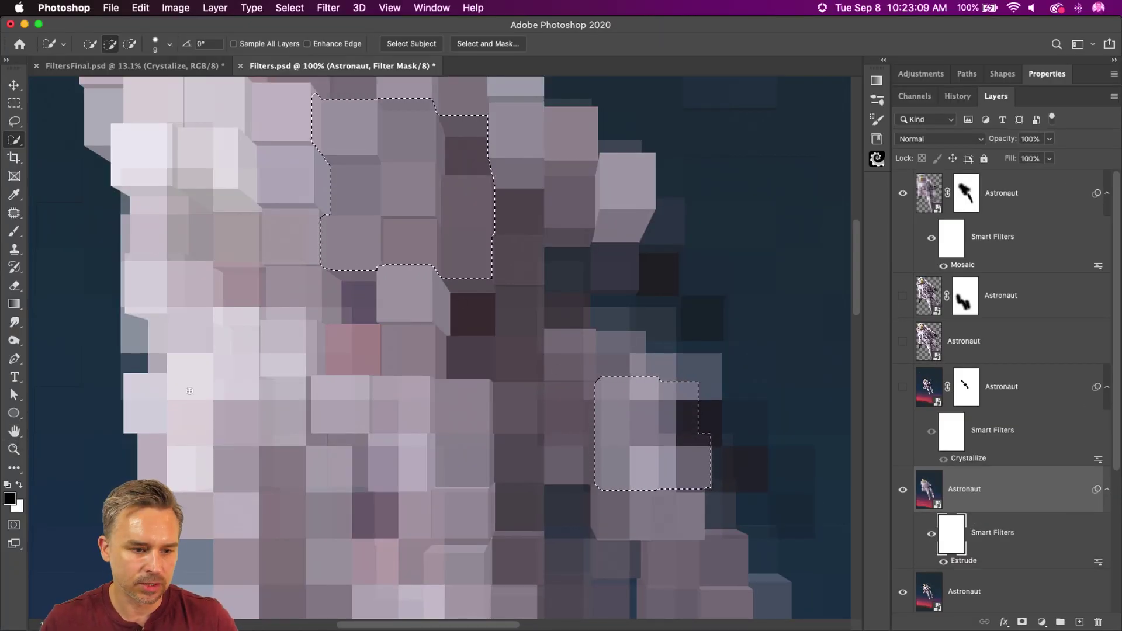
{"action": "key", "text": "shift+BackSpace"}
{"action": "left_click_drag", "start_coordinate": [950, 378], "coordinate": [809, 282]}
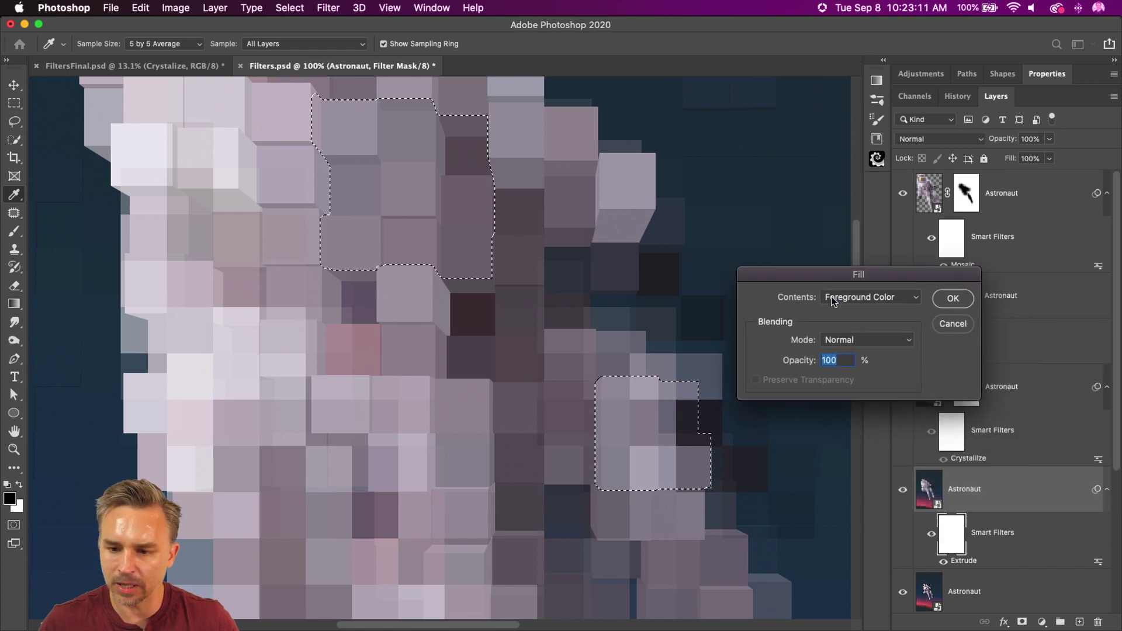
{"action": "left_click", "coordinate": [871, 297]}
{"action": "left_click", "coordinate": [859, 297]}
{"action": "left_click", "coordinate": [956, 299]}
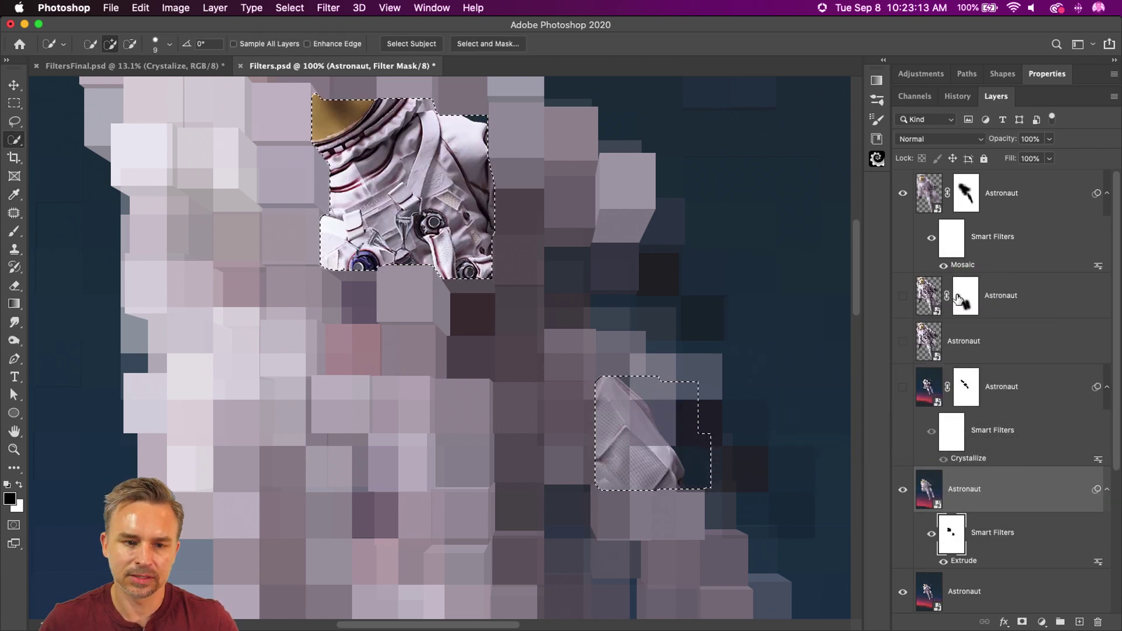
Paint black on the Extrude filter mask with a soft 150-pixel brush to reveal the astronaut's helmet and visor
{"action": "left_click_drag", "start_coordinate": [311, 178], "coordinate": [393, 396]}
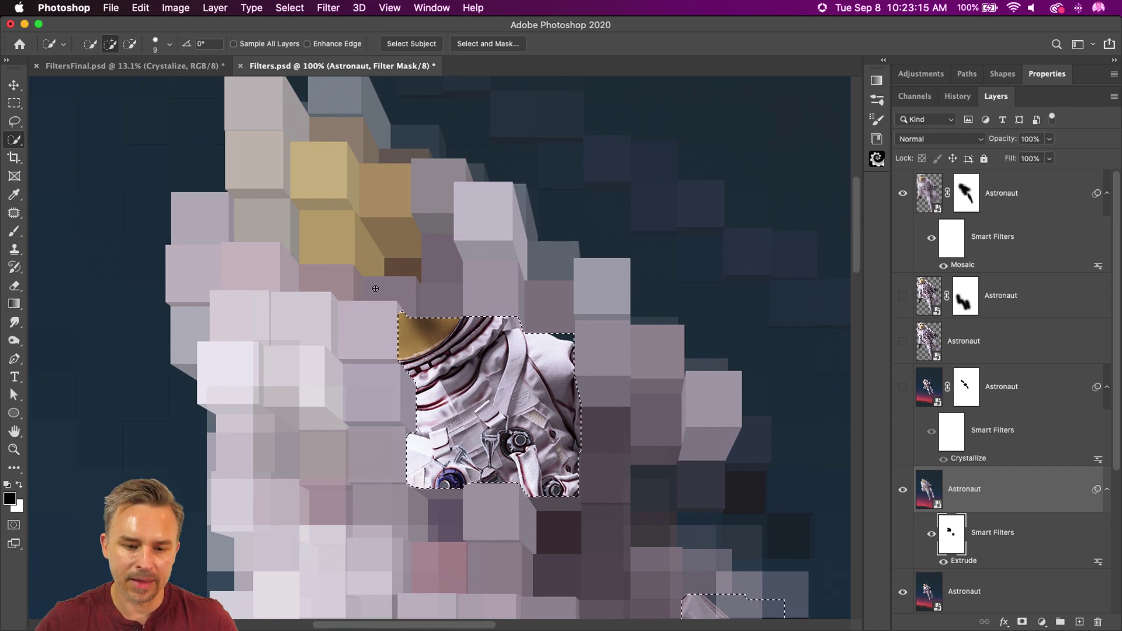
{"action": "key", "text": "super+minus"}
{"action": "key", "text": "super+minus"}
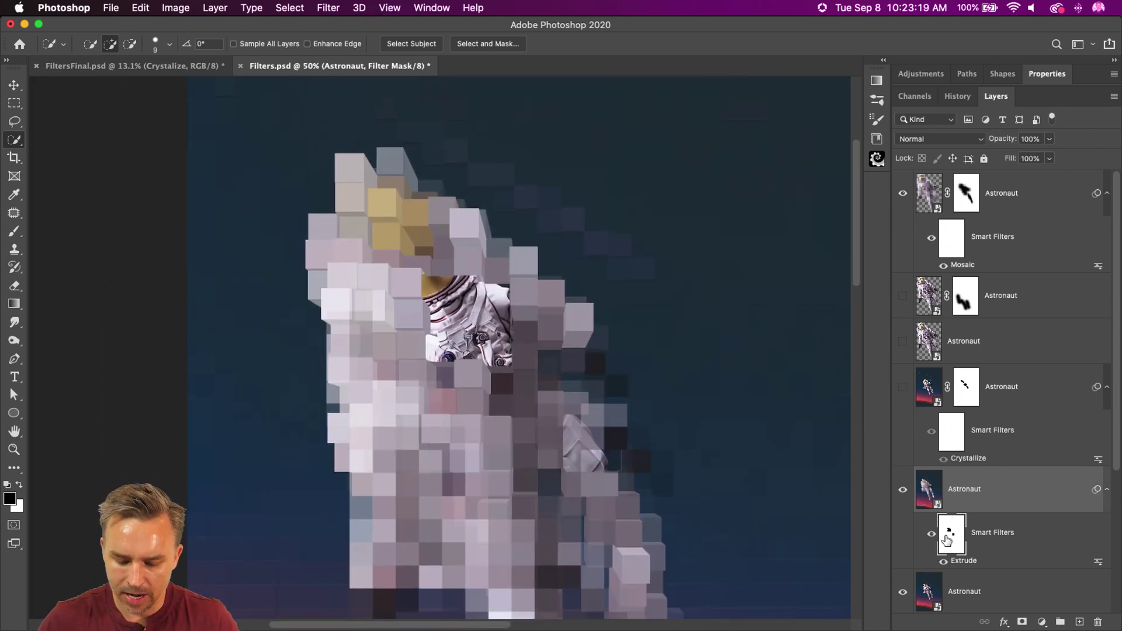
{"action": "key", "text": "b"}
{"action": "mouse_move", "coordinate": [388, 276]}
{"action": "left_mouse_down"}
{"action": "mouse_move", "coordinate": [426, 282]}
{"action": "mouse_move", "coordinate": [375, 252]}
{"action": "mouse_move", "coordinate": [383, 270]}
{"action": "left_mouse_up"}
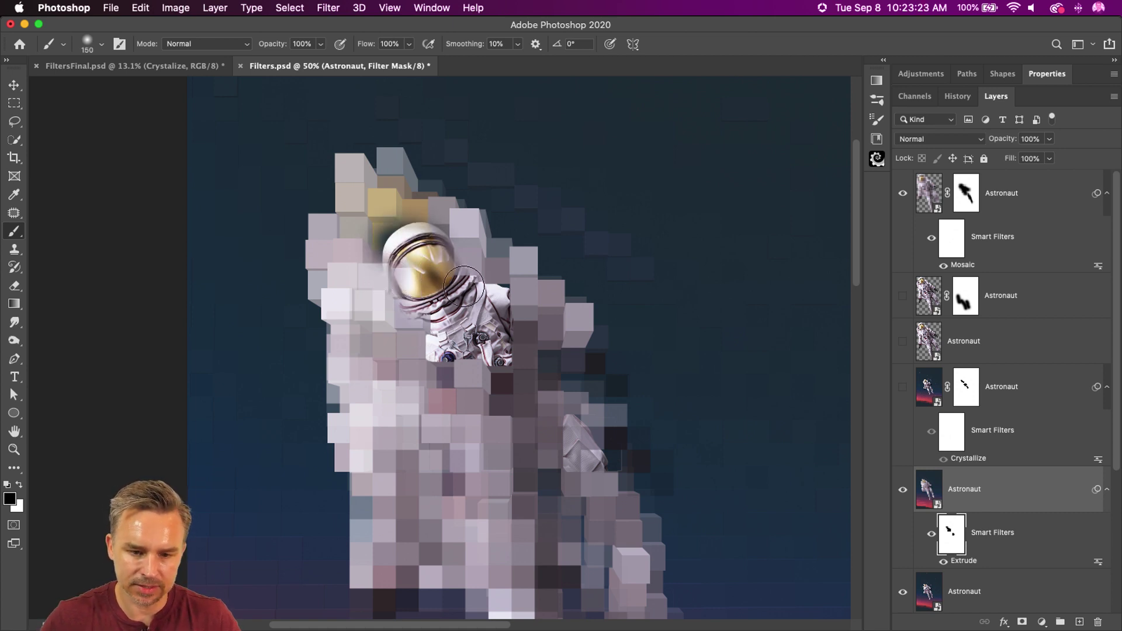
Enlarge the brush to 300 pixels and paint the Extrude filter mask black over the astronaut's torso and upper leg
{"action": "key", "text": "bracketright"}
{"action": "key", "text": "bracketright"}
{"action": "key", "text": "bracketright"}
{"action": "mouse_move", "coordinate": [463, 286]}
{"action": "left_mouse_down"}
{"action": "mouse_move", "coordinate": [418, 322]}
{"action": "mouse_move", "coordinate": [428, 354]}
{"action": "mouse_move", "coordinate": [487, 379]}
{"action": "mouse_move", "coordinate": [468, 409]}
{"action": "mouse_move", "coordinate": [421, 337]}
{"action": "mouse_move", "coordinate": [410, 337]}
{"action": "mouse_move", "coordinate": [442, 429]}
{"action": "mouse_move", "coordinate": [481, 426]}
{"action": "mouse_move", "coordinate": [510, 393]}
{"action": "mouse_move", "coordinate": [538, 450]}
{"action": "mouse_move", "coordinate": [591, 455]}
{"action": "mouse_move", "coordinate": [596, 491]}
{"action": "left_mouse_up"}
{"action": "key", "text": "bracketright"}
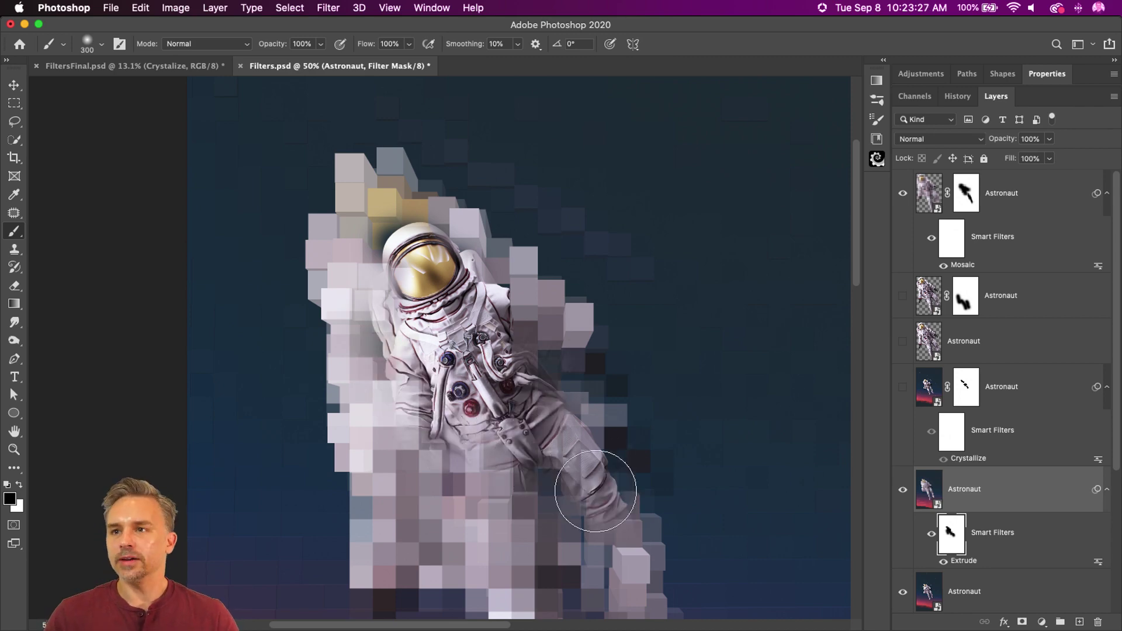
{"action": "scroll", "coordinate": [377, 410], "scroll_direction": "up", "scroll_amount": 2}
{"action": "key", "text": "super+plus"}
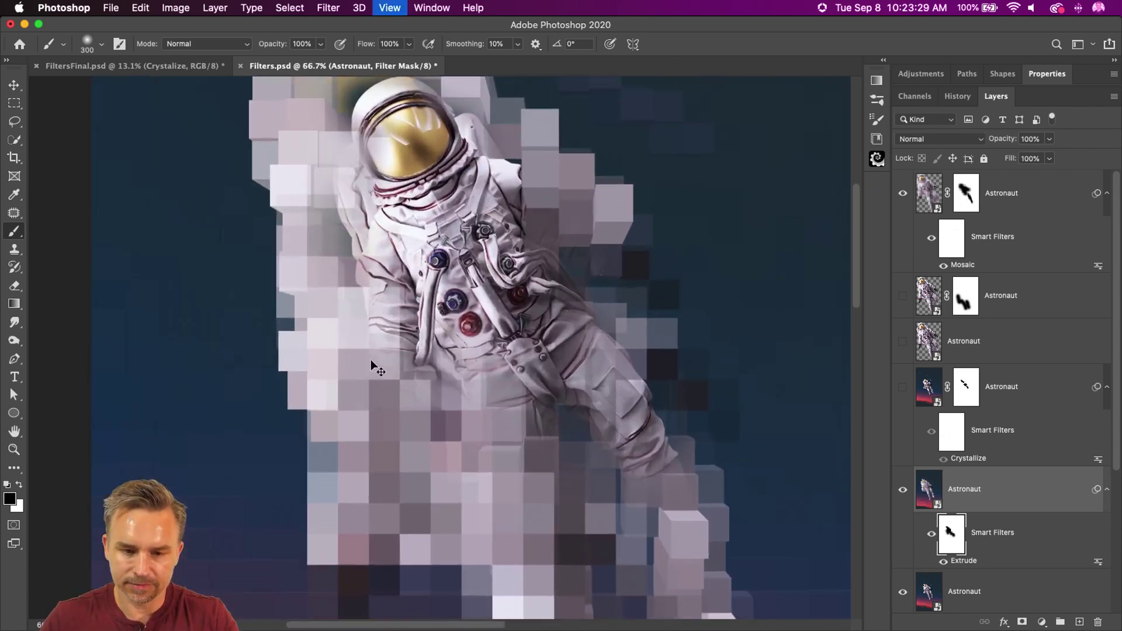
{"action": "key", "text": "super+plus"}
{"action": "key", "text": "super+minus"}
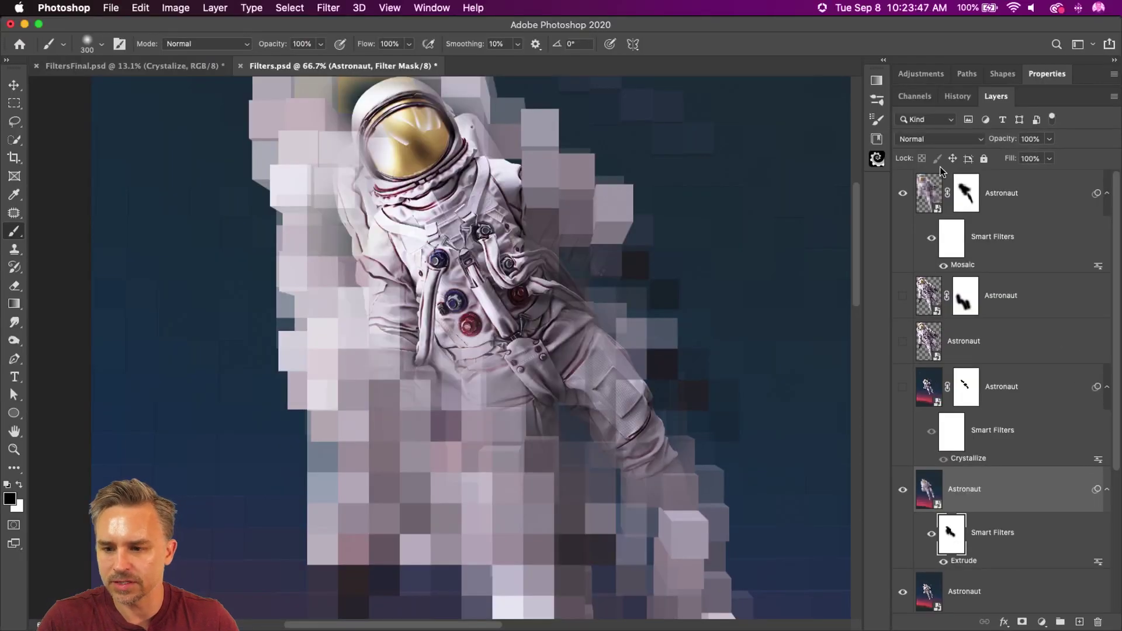
Hide the extruded copy and show the masked and unmasked plain astronaut layers together with the Mosaic layer
{"action": "left_click", "coordinate": [1005, 206]}
{"action": "left_click", "coordinate": [904, 297]}
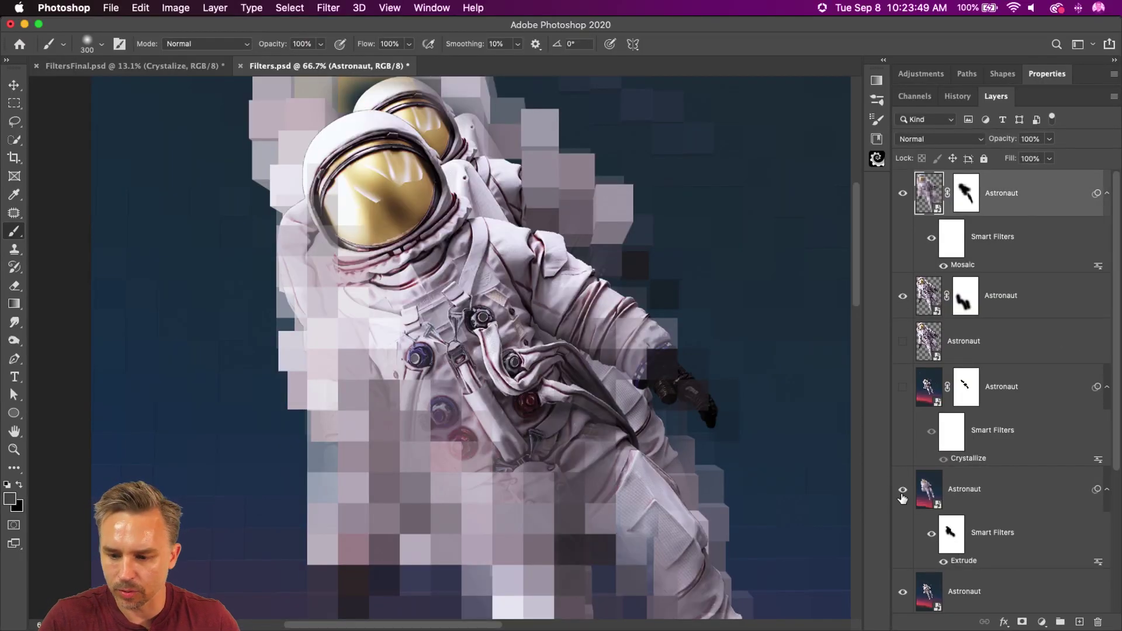
{"action": "left_click", "coordinate": [903, 491]}
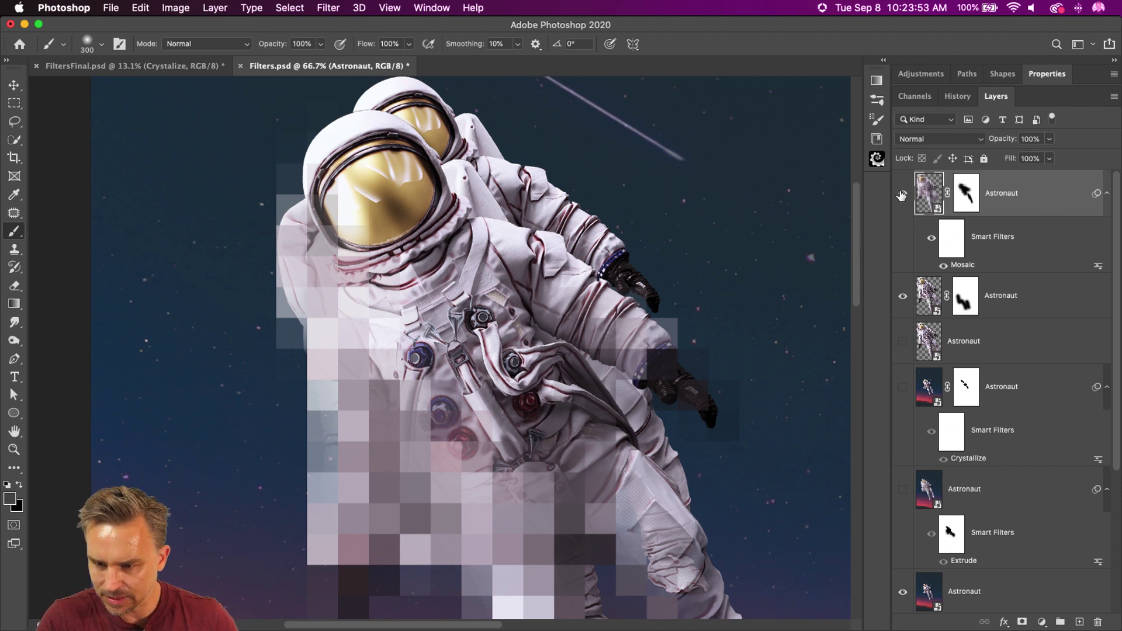
{"action": "left_click", "coordinate": [903, 341]}
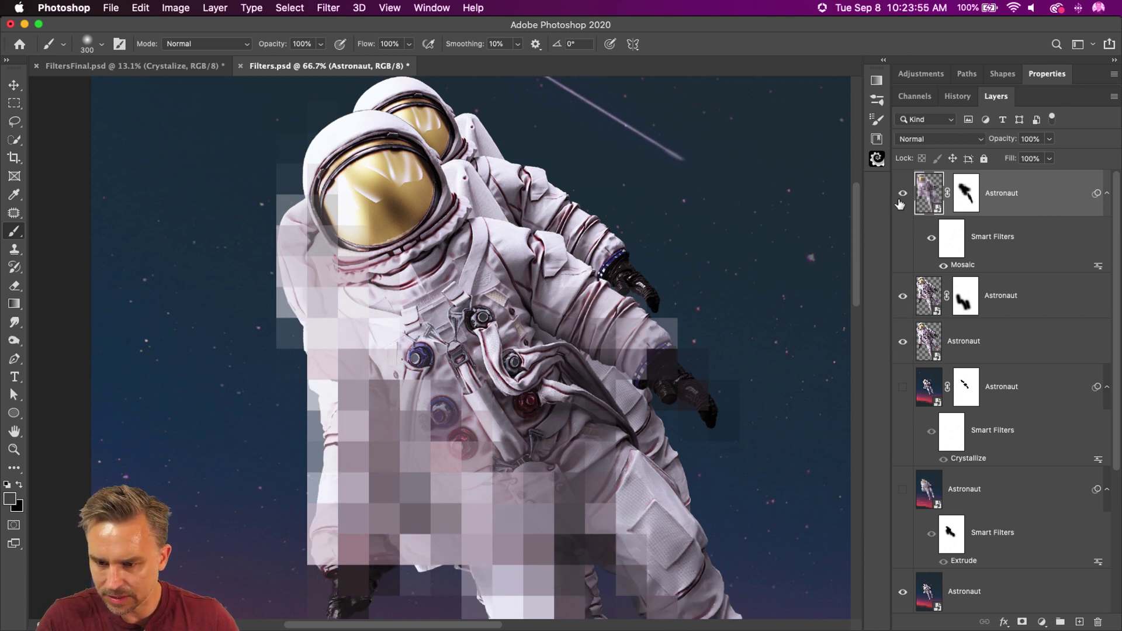
{"action": "left_click", "coordinate": [903, 194]}
{"action": "left_click", "coordinate": [903, 193]}
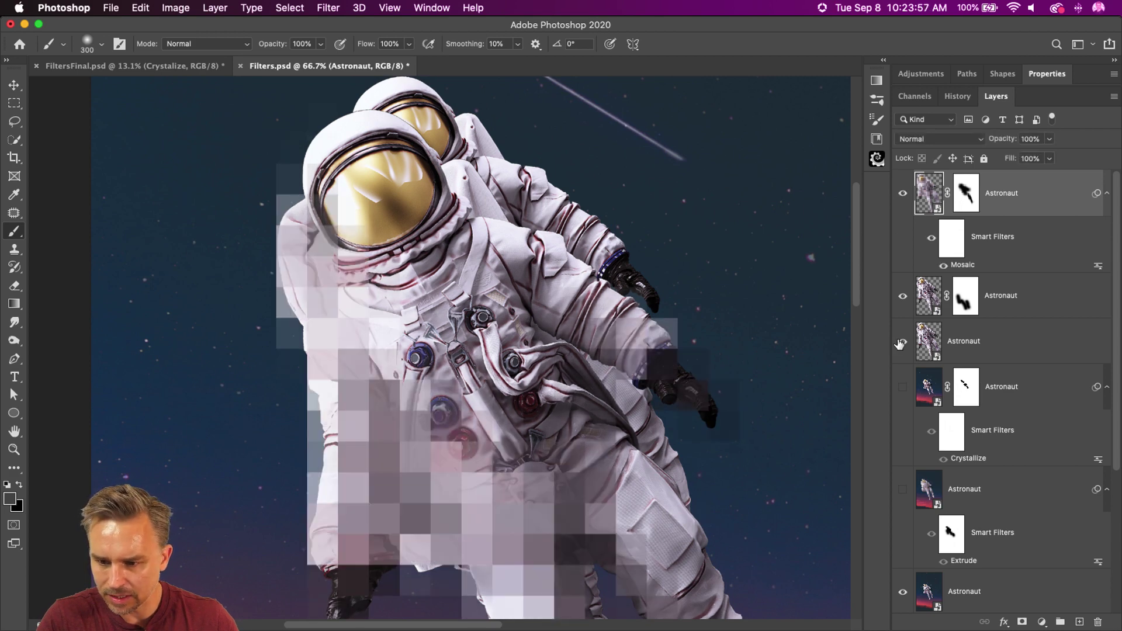
Hide the unmasked plain astronaut and the astronaut below the Extrude copy, leaving the masked and Mosaic layers shown; select the Mosaic layer's mask
{"action": "left_click", "coordinate": [903, 339]}
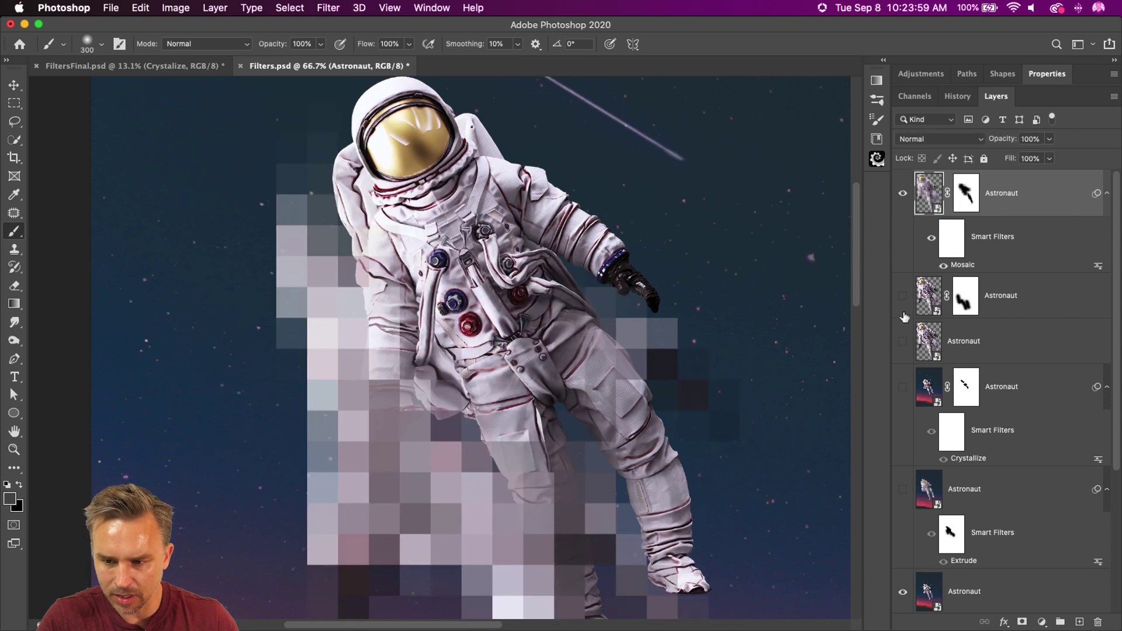
{"action": "left_click", "coordinate": [903, 297]}
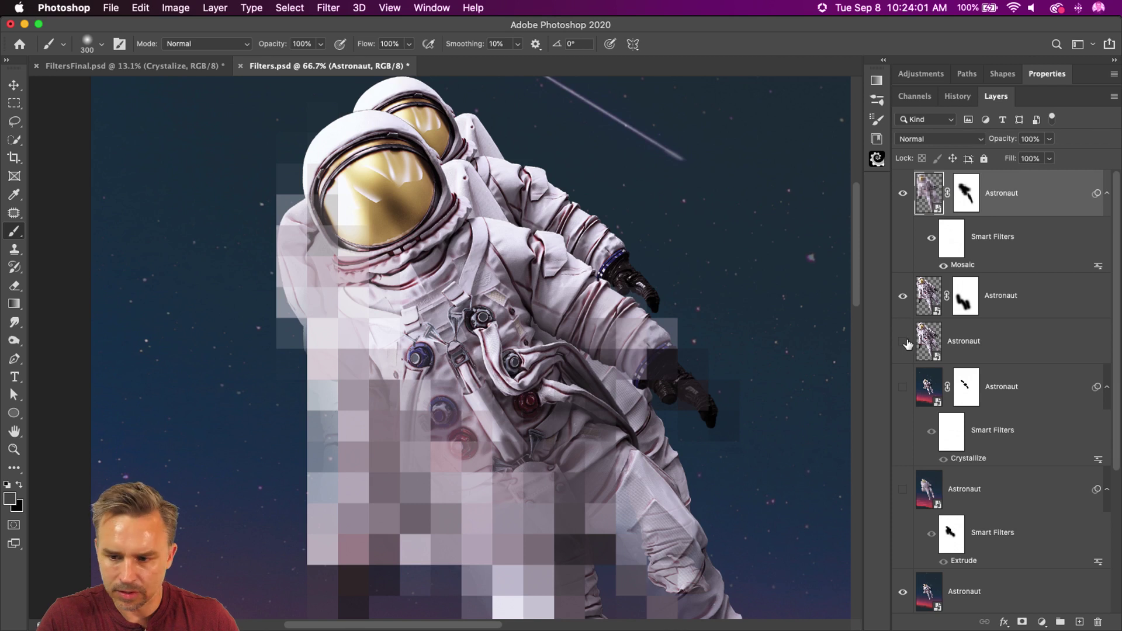
{"action": "scroll", "coordinate": [908, 344], "scroll_direction": "down", "scroll_amount": 5}
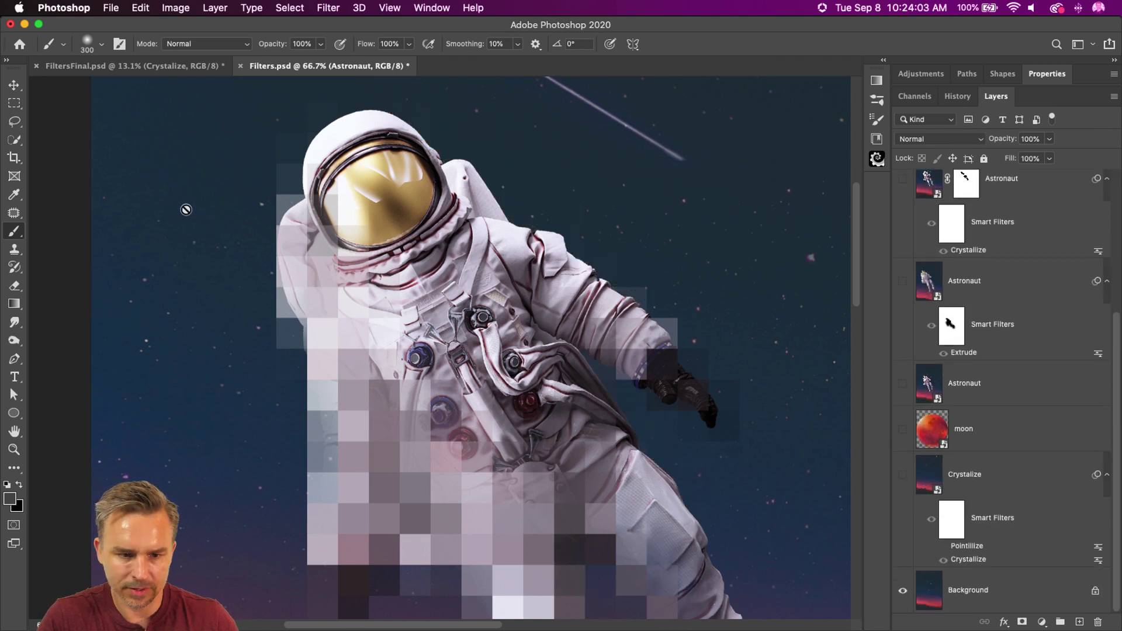
{"action": "left_click_drag", "start_coordinate": [228, 207], "coordinate": [241, 230]}
{"action": "scroll", "coordinate": [985, 222], "scroll_direction": "up", "scroll_amount": 5}
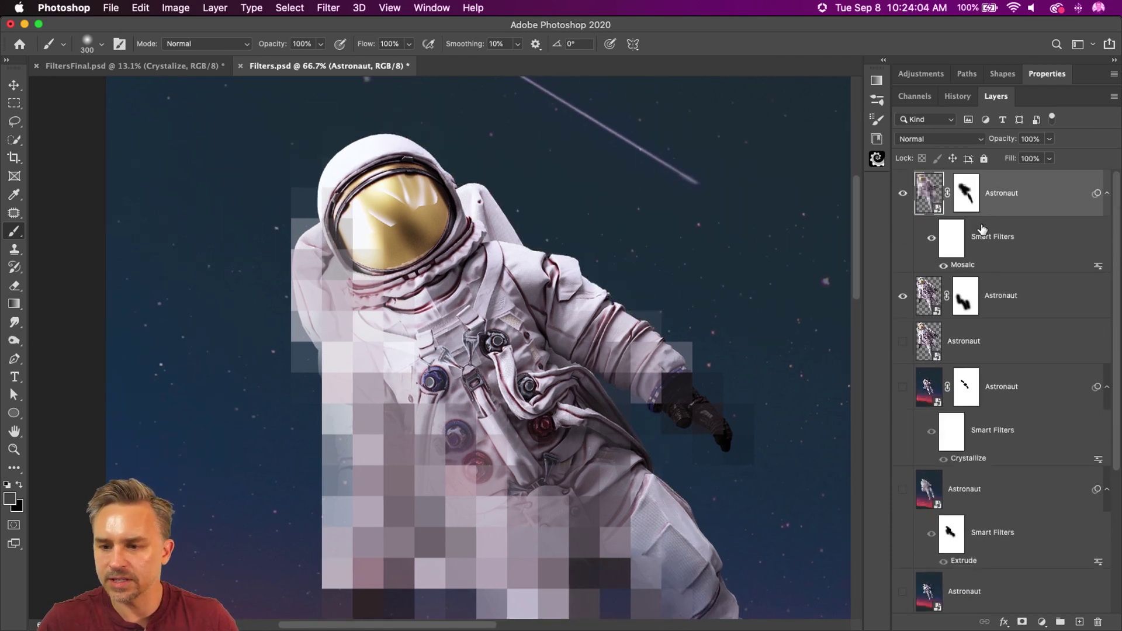
{"action": "left_click", "coordinate": [965, 194]}
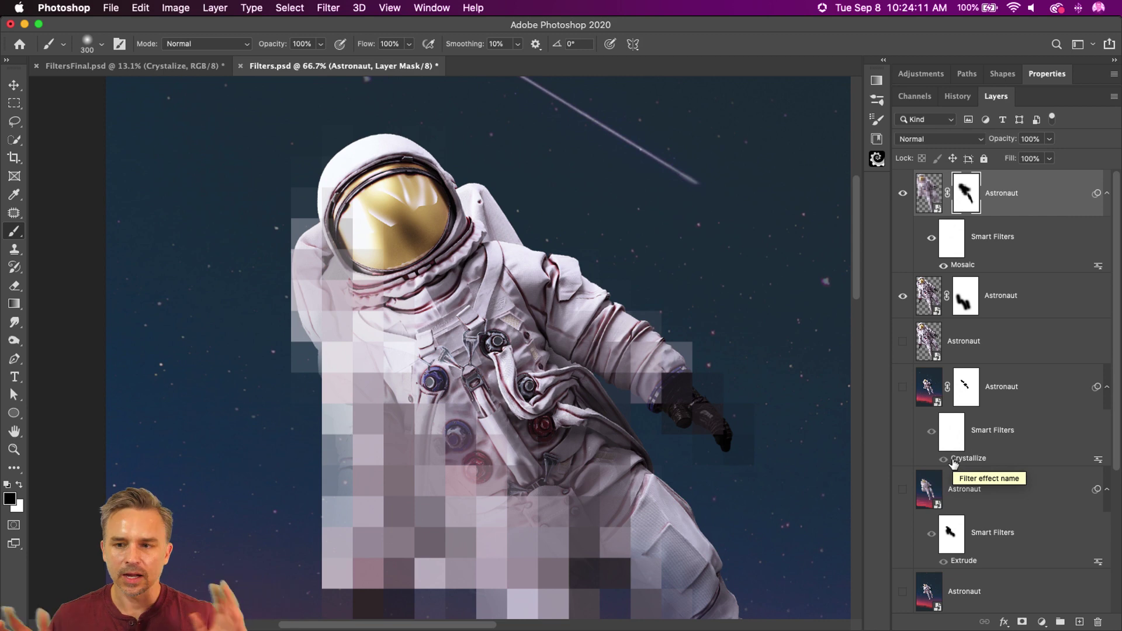
Show the Extrude astronaut layer and hide both the Mosaic astronaut and the masked plain astronaut
{"action": "key", "text": "super+minus"}
{"action": "key", "text": "super+minus"}
{"action": "key", "text": "super+minus"}
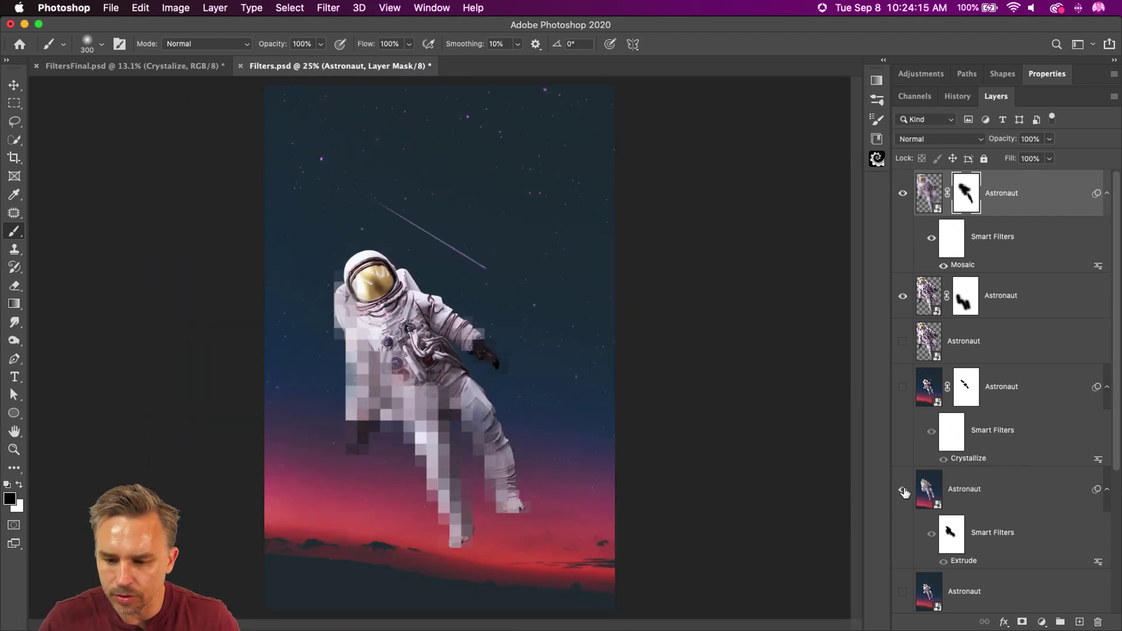
{"action": "left_click", "coordinate": [903, 491]}
{"action": "left_click", "coordinate": [905, 191]}
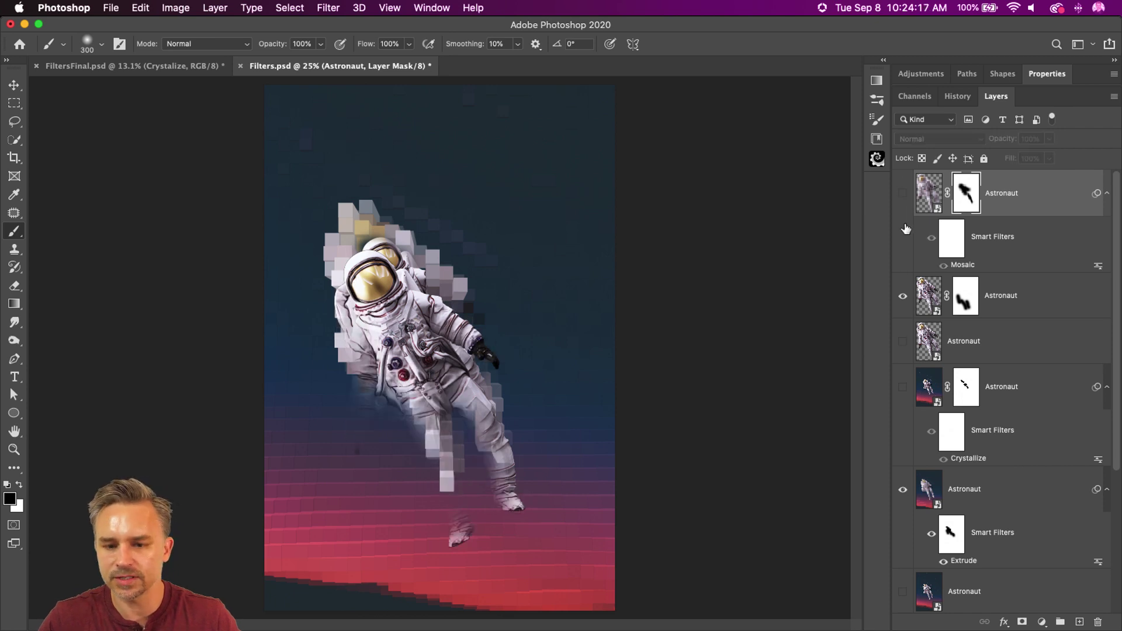
{"action": "left_click", "coordinate": [902, 296]}
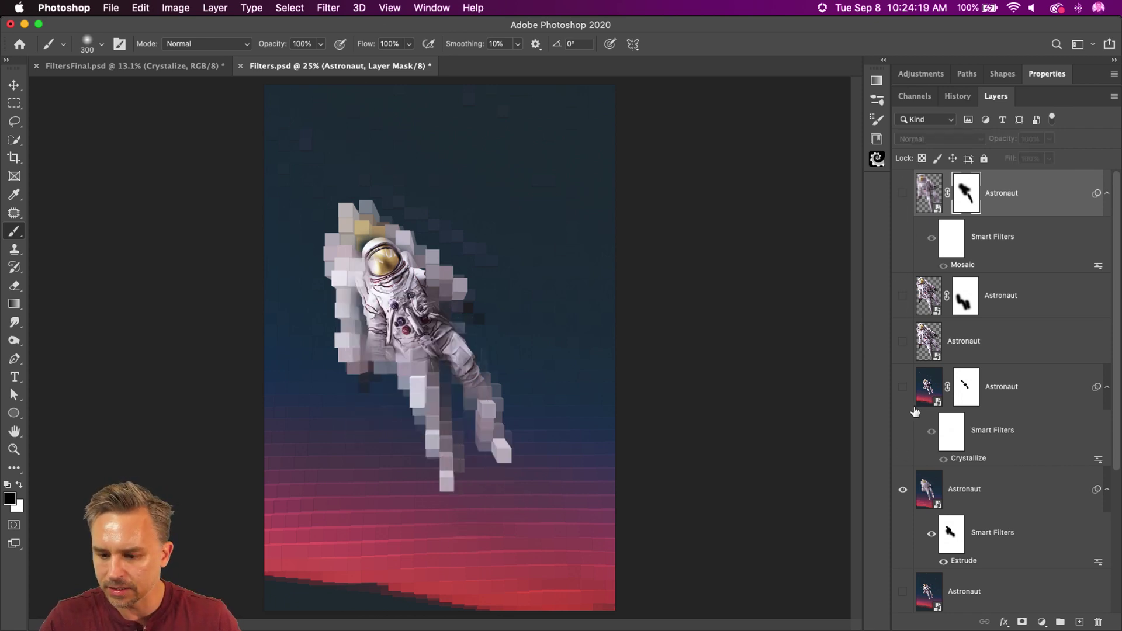
Show the moon layer, move it above the Crystallize astronaut in the stack, and place the moon above and right of the astronaut
{"action": "scroll", "coordinate": [909, 409], "scroll_direction": "down", "scroll_amount": 5}
{"action": "left_click", "coordinate": [903, 430]}
{"action": "left_click", "coordinate": [983, 439]}
{"action": "left_click_drag", "start_coordinate": [983, 439], "coordinate": [1004, 213]}
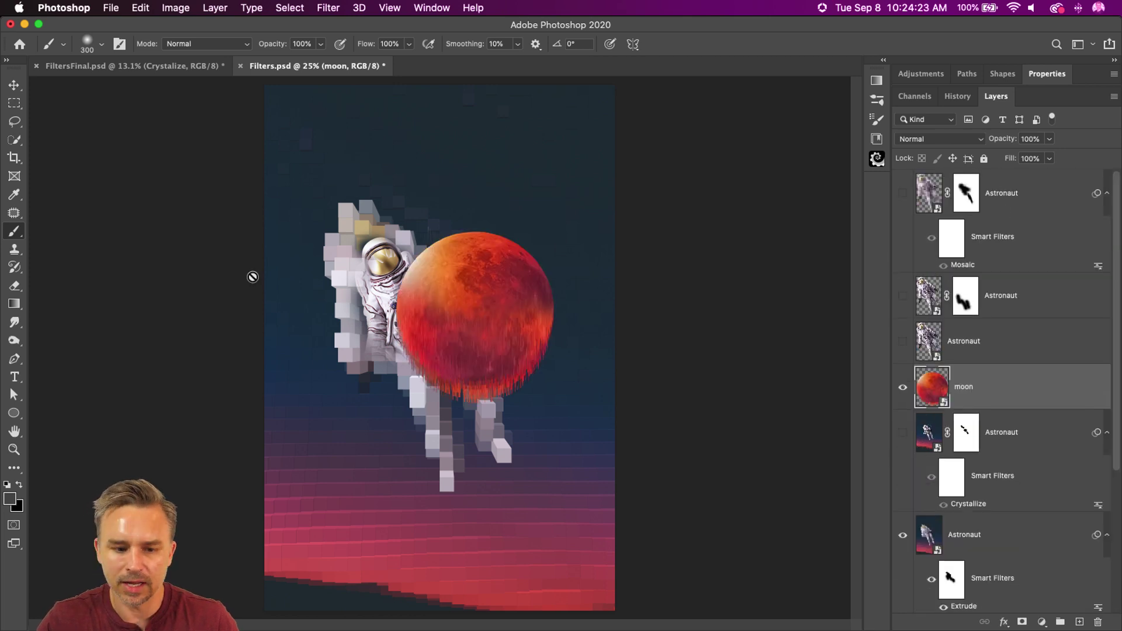
{"action": "key", "text": "v"}
{"action": "left_click_drag", "start_coordinate": [480, 324], "coordinate": [493, 188]}
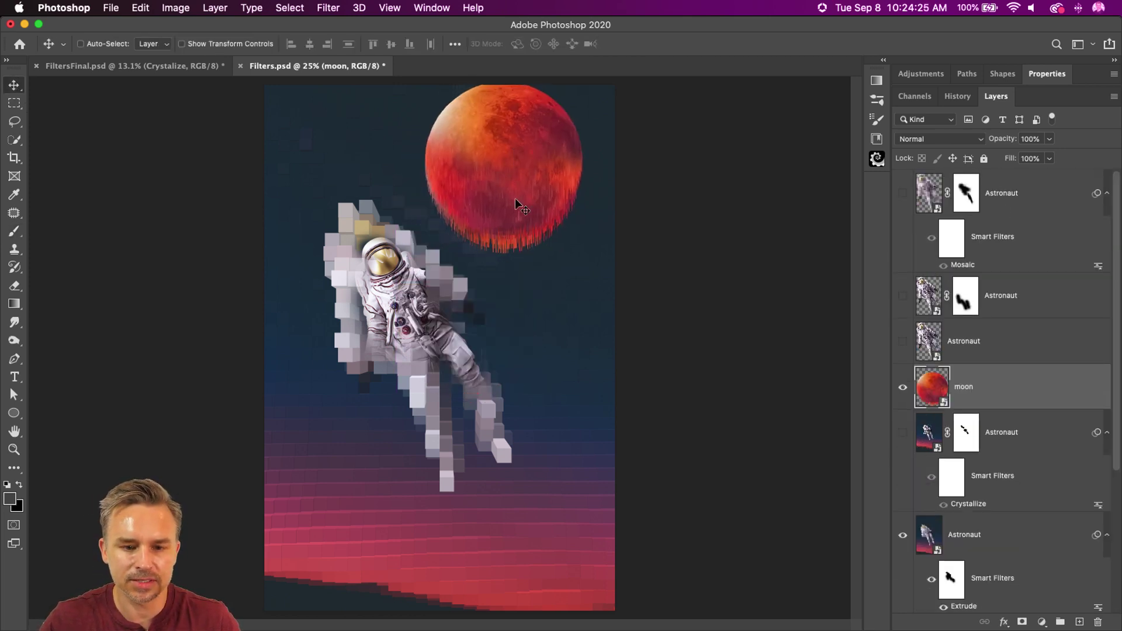
Switch to Chrome, open the host's Instagram profile and look through the posts for filter-effect artwork
{"action": "left_click", "coordinate": [685, 624]}
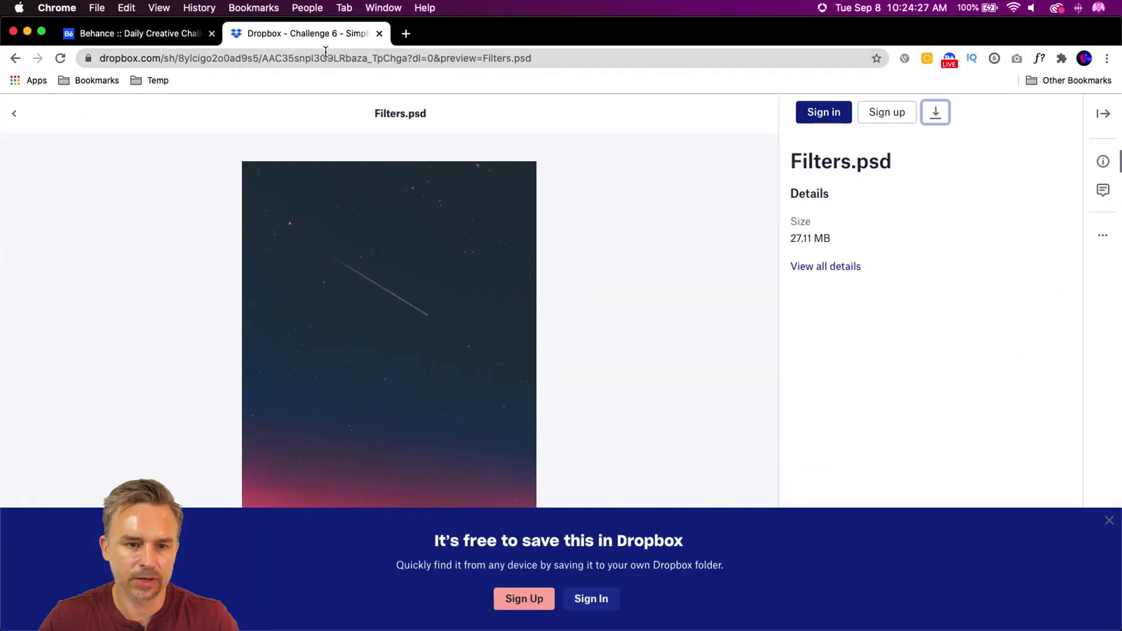
{"action": "left_click", "coordinate": [327, 58]}
{"action": "type", "text": "instagram.com/ptrani/"}
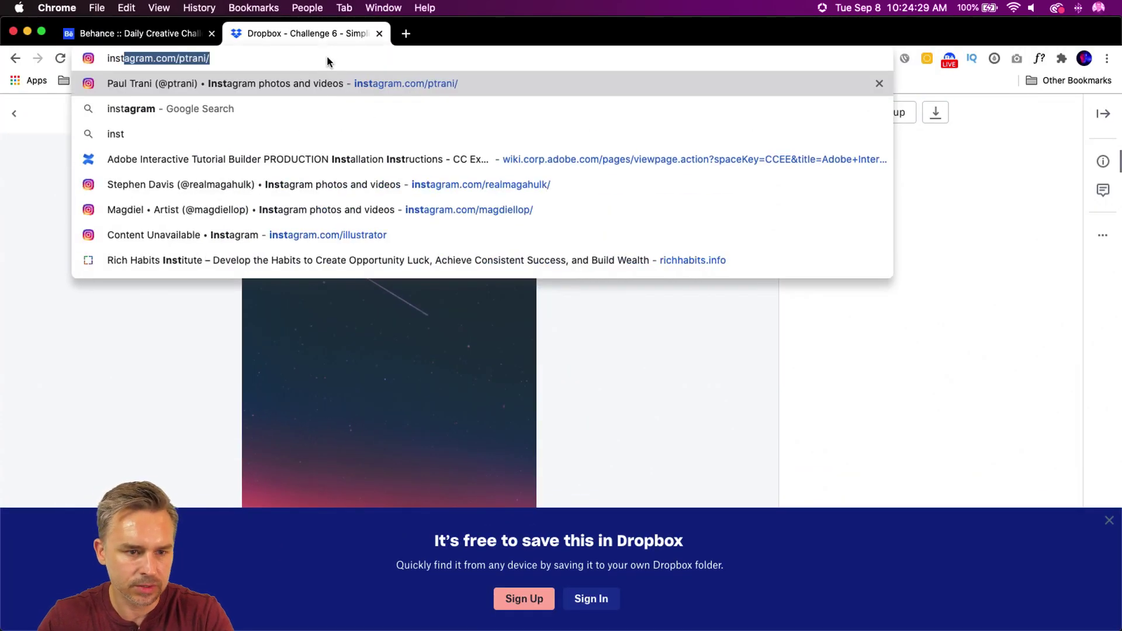
{"action": "key", "text": "Return"}
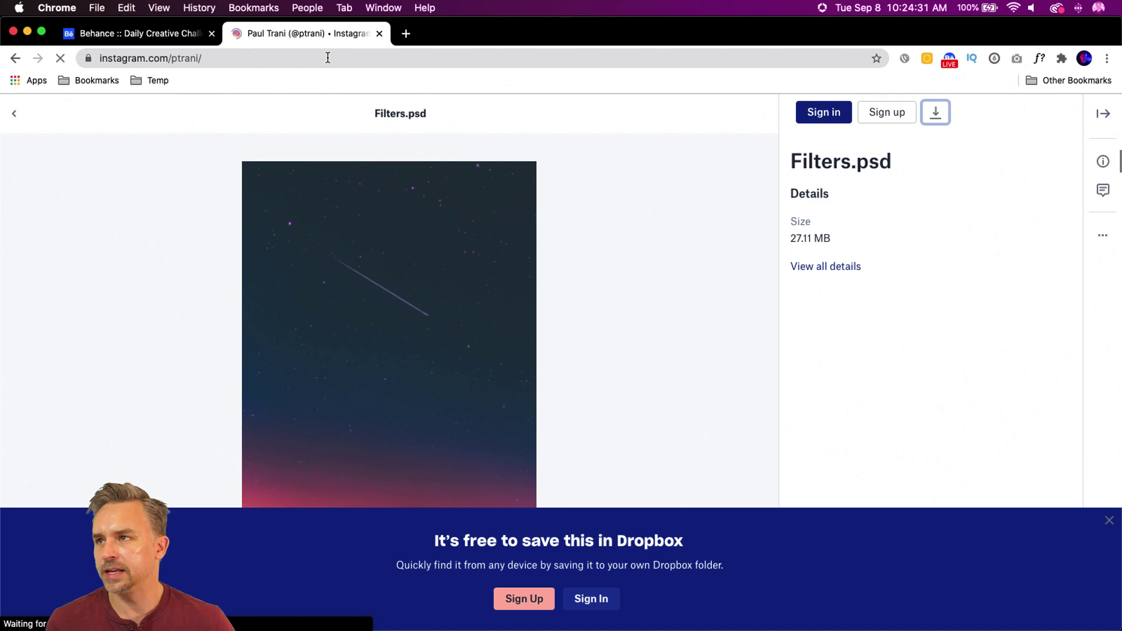
{"action": "scroll", "coordinate": [170, 348], "scroll_direction": "down", "scroll_amount": 5}
{"action": "scroll", "coordinate": [156, 351], "scroll_direction": "down", "scroll_amount": 8}
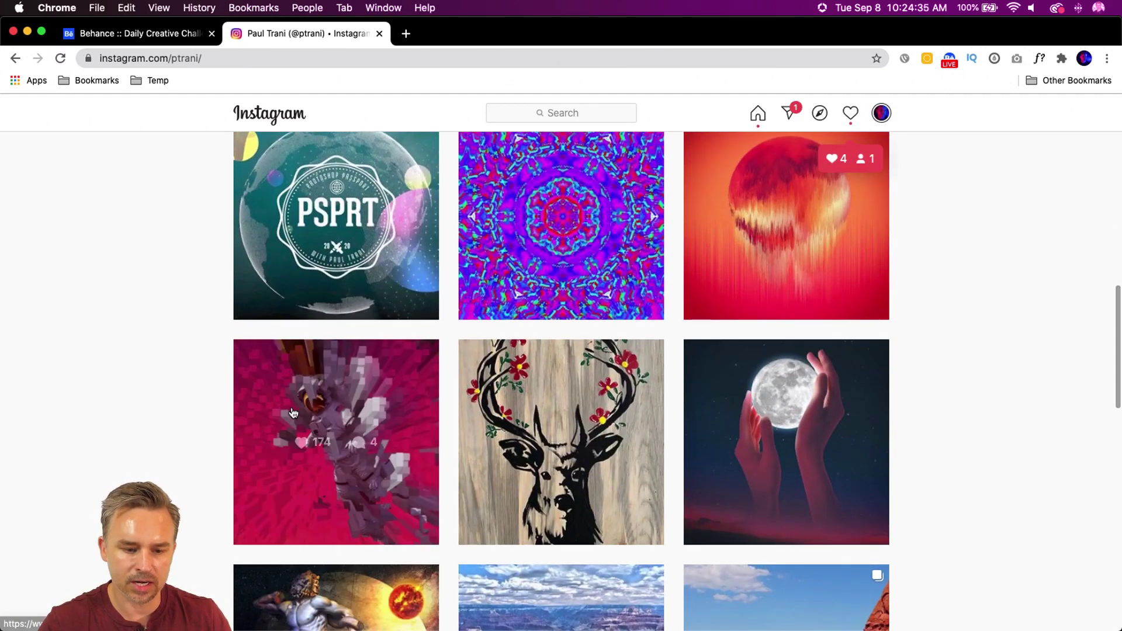
View the Extrude filter astronaut post and the Wind filter moon post on Instagram, and return to Photoshop
{"action": "left_click", "coordinate": [257, 462]}
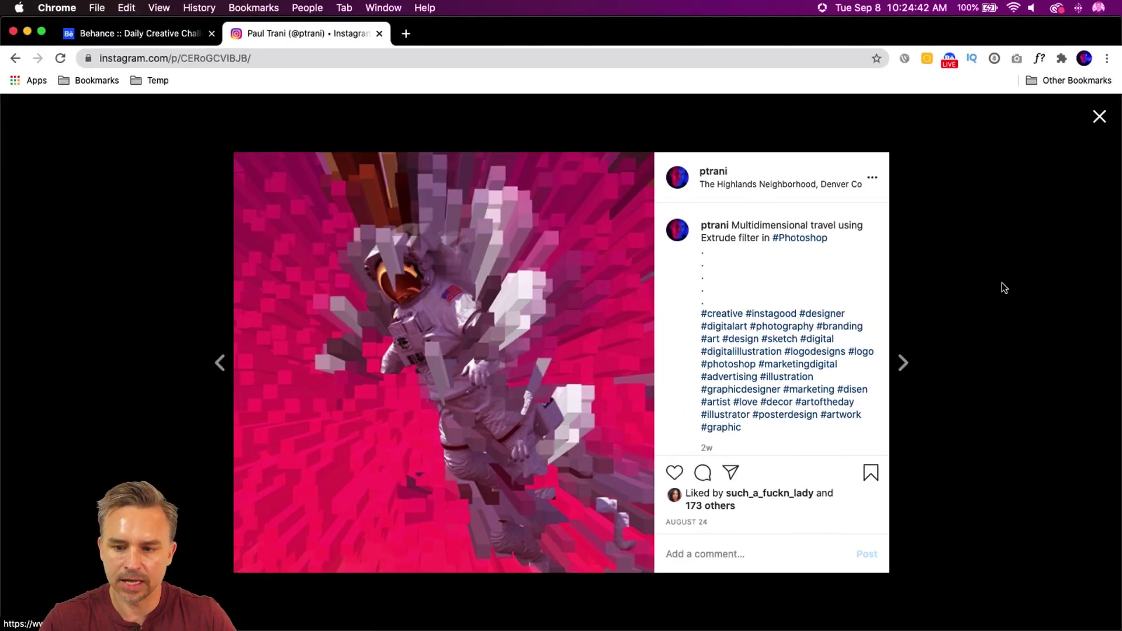
{"action": "left_click", "coordinate": [1001, 289]}
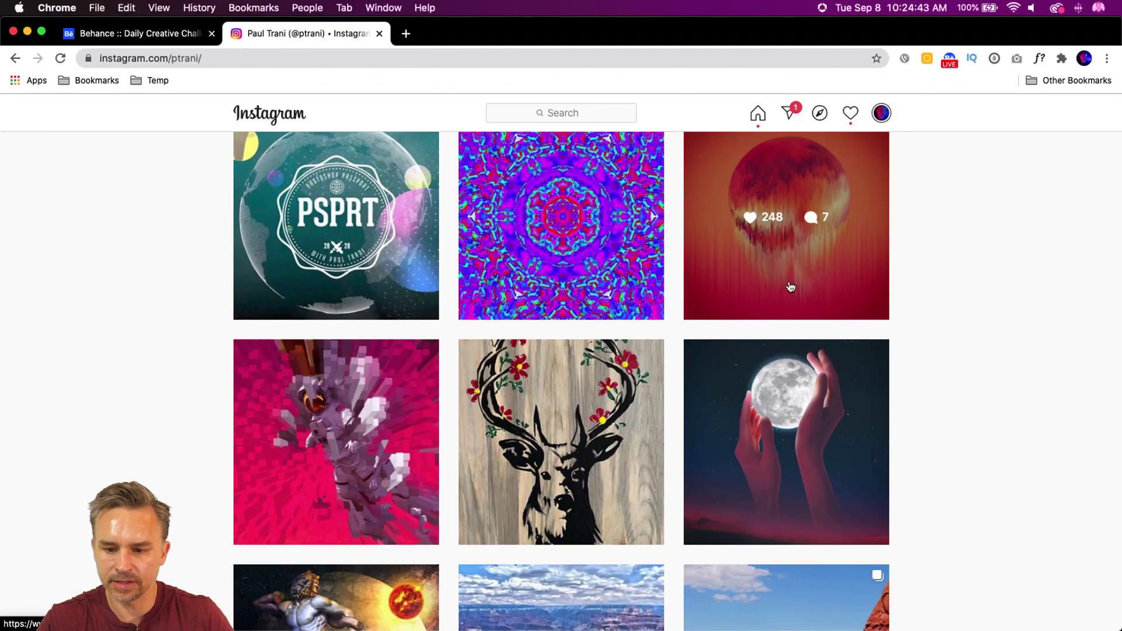
{"action": "left_click", "coordinate": [828, 298]}
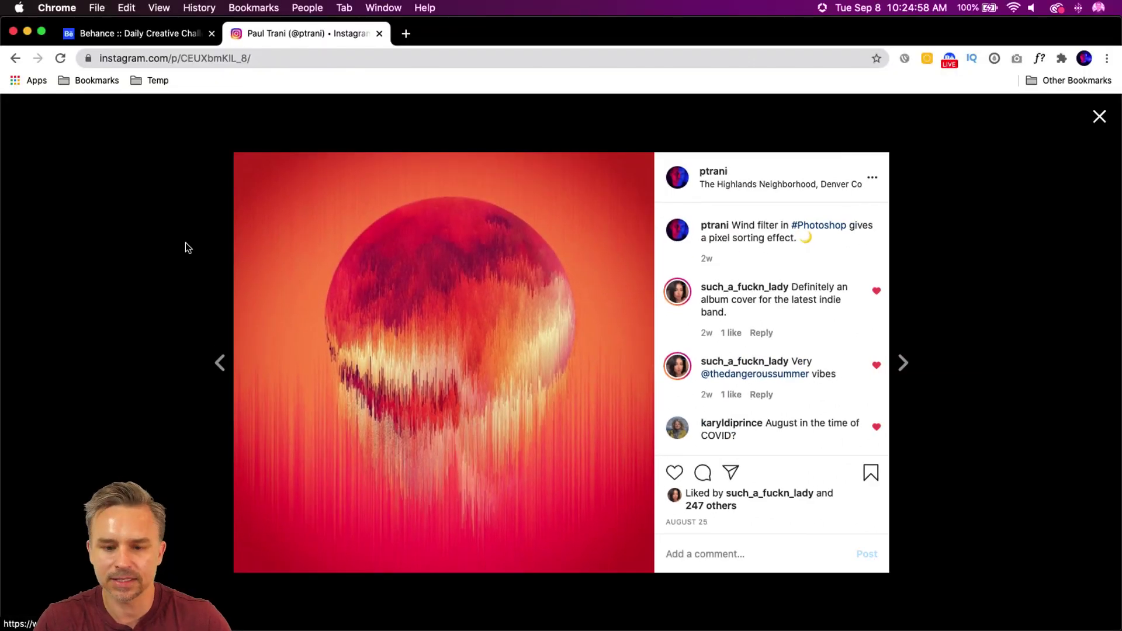
{"action": "left_click", "coordinate": [61, 174]}
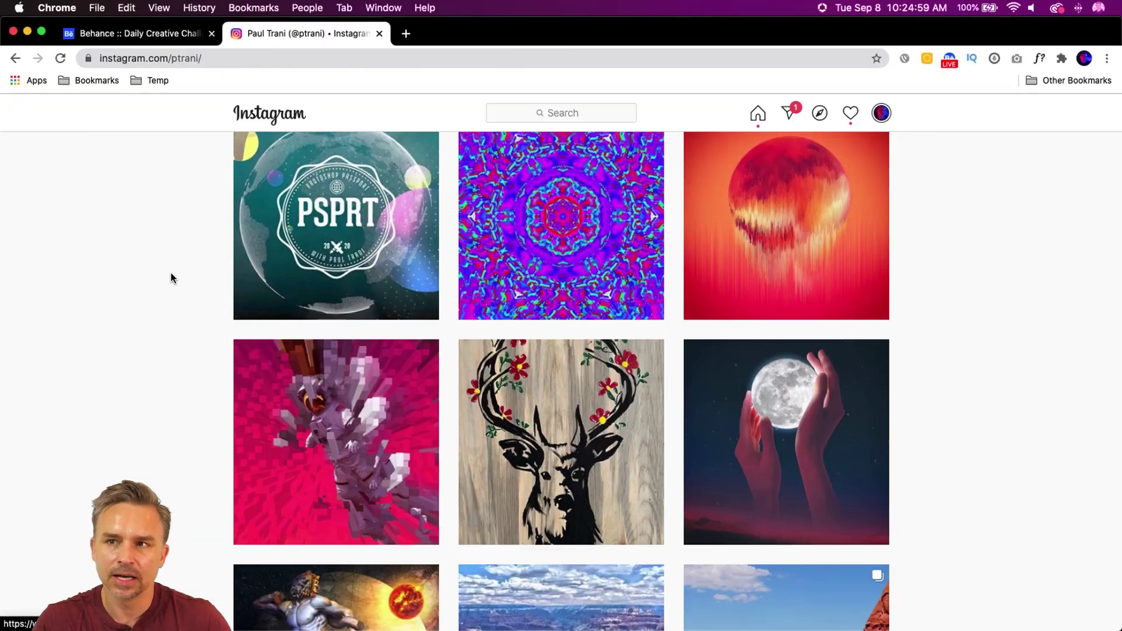
{"action": "left_click", "coordinate": [26, 30]}
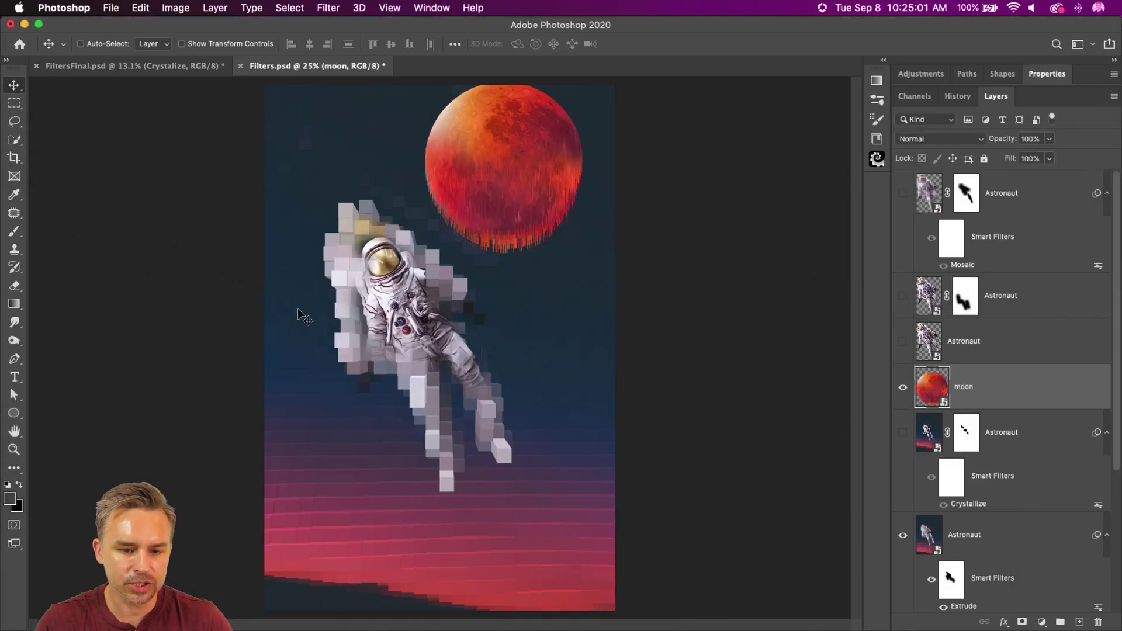
Hide the moon layer and export the composite to the Desktop as Filters.jpg
{"action": "left_click", "coordinate": [903, 386]}
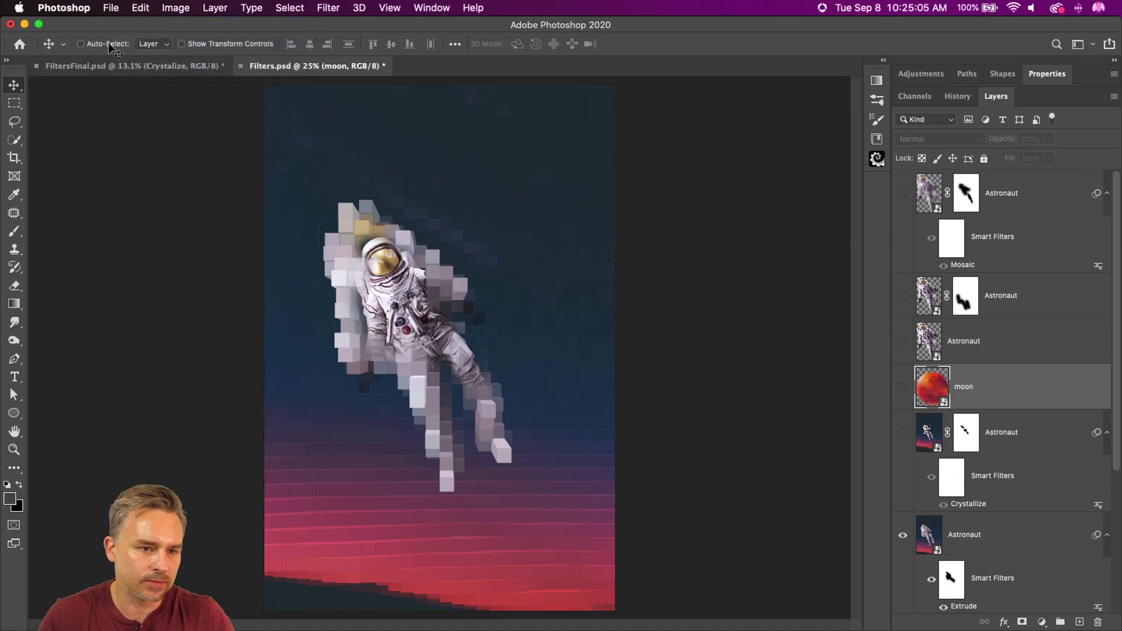
{"action": "left_click", "coordinate": [114, 7]}
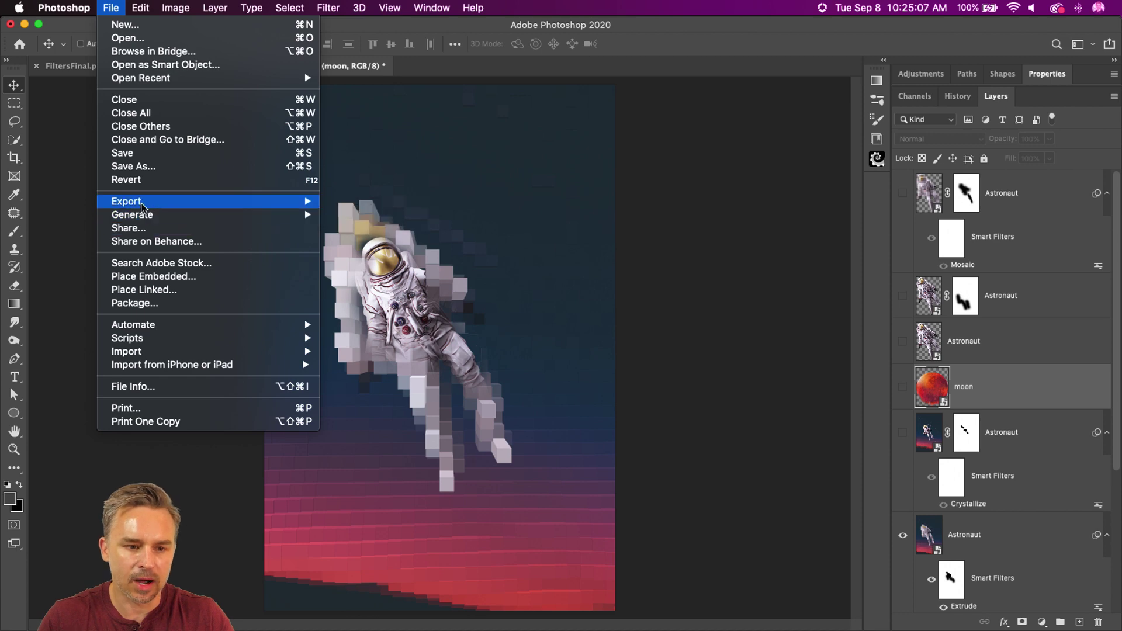
{"action": "mouse_move", "coordinate": [298, 202]}
{"action": "left_click", "coordinate": [345, 201]}
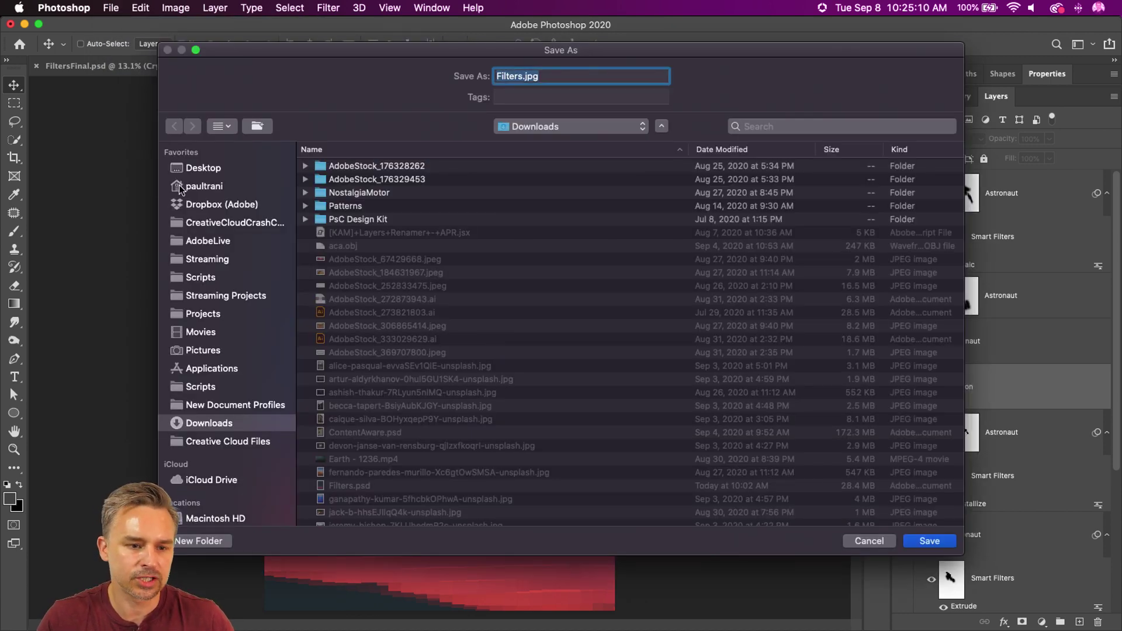
{"action": "left_click", "coordinate": [180, 187]}
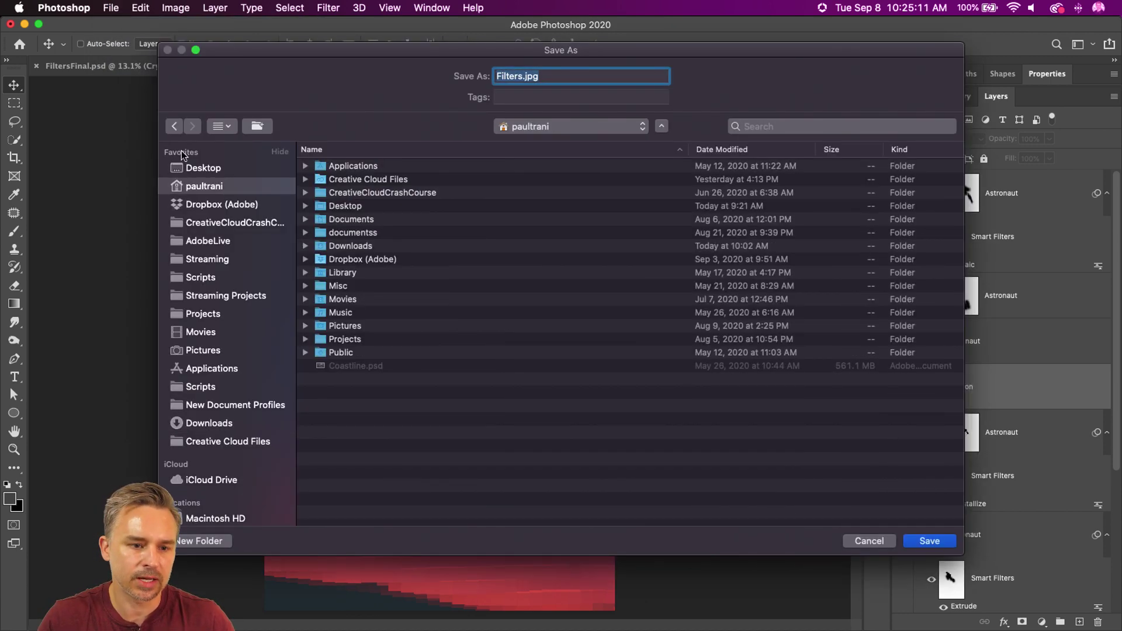
{"action": "left_click", "coordinate": [184, 168]}
{"action": "key", "text": "Return"}
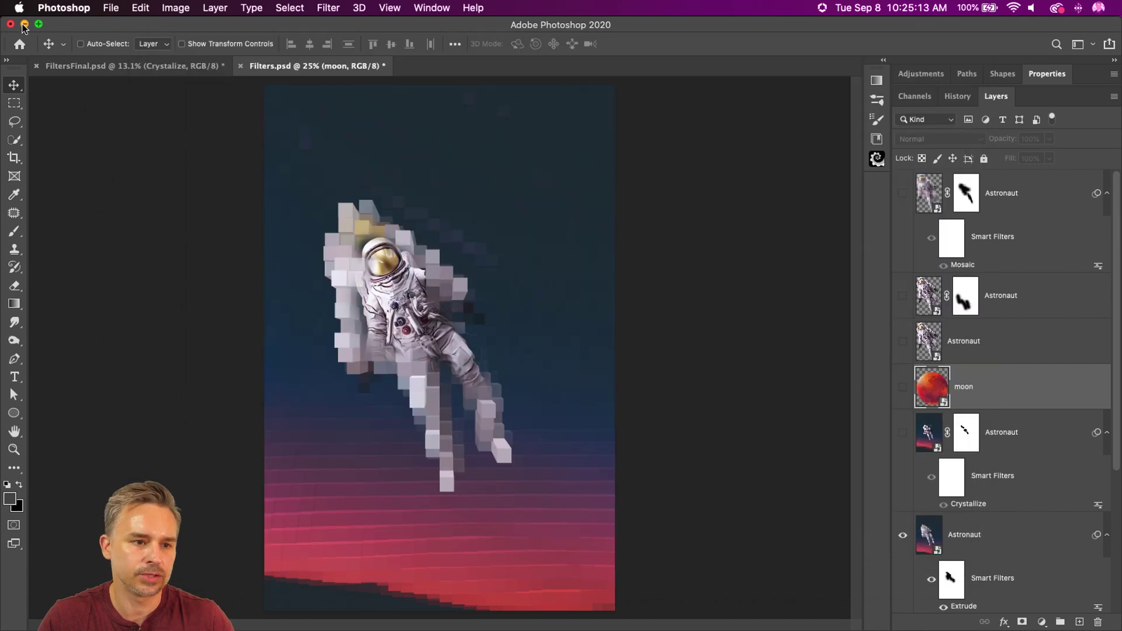
Minimize Photoshop, switch to Discord and open the current-challenge channel of the Adobe Photoshop server
{"action": "left_click", "coordinate": [24, 24]}
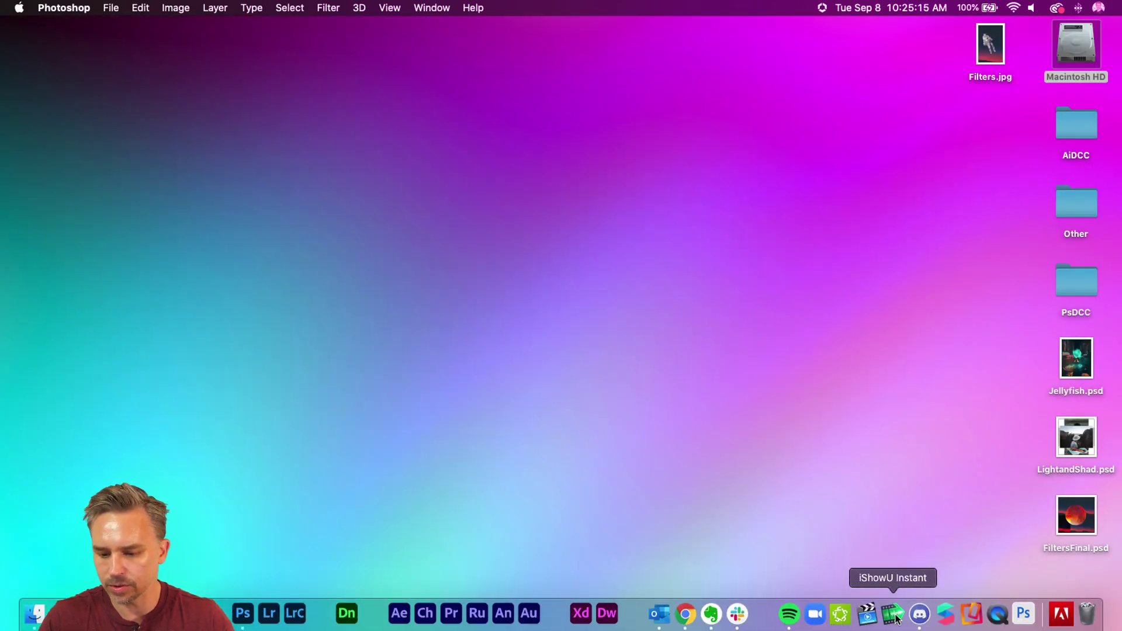
{"action": "left_click", "coordinate": [920, 614]}
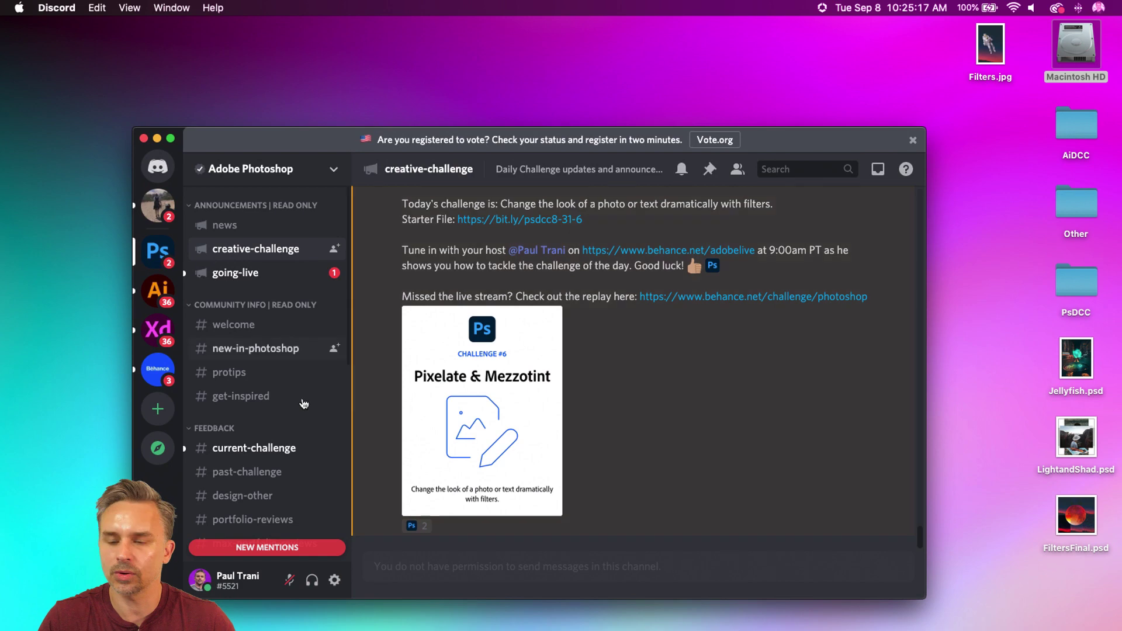
{"action": "scroll", "coordinate": [246, 403], "scroll_direction": "down", "scroll_amount": 10}
{"action": "scroll", "coordinate": [230, 315], "scroll_direction": "up", "scroll_amount": 10}
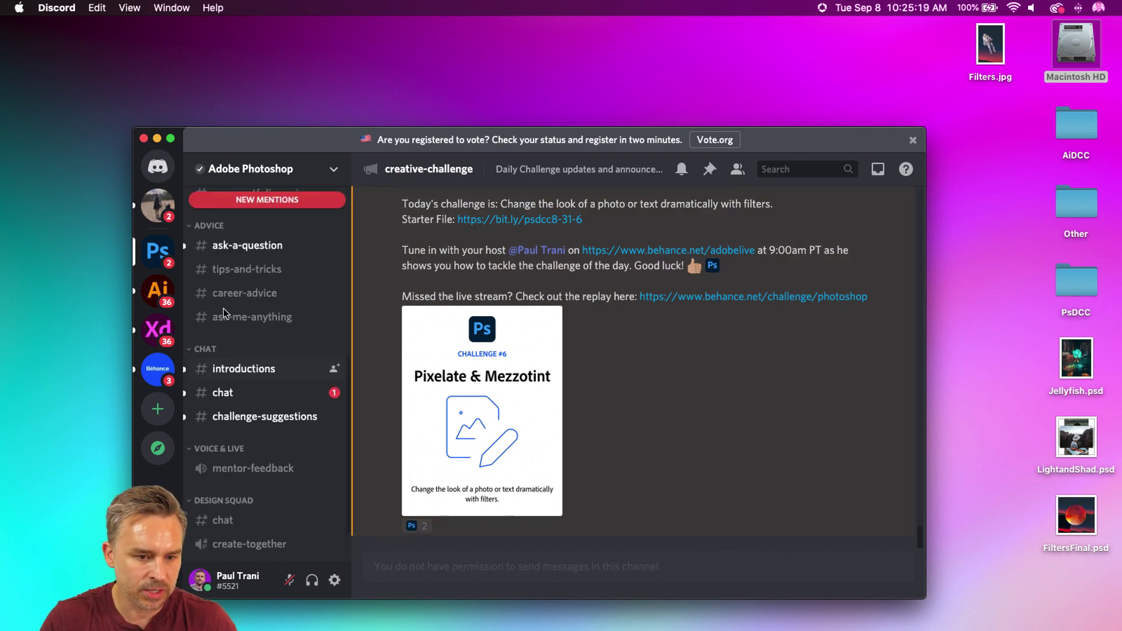
{"action": "left_click", "coordinate": [251, 353]}
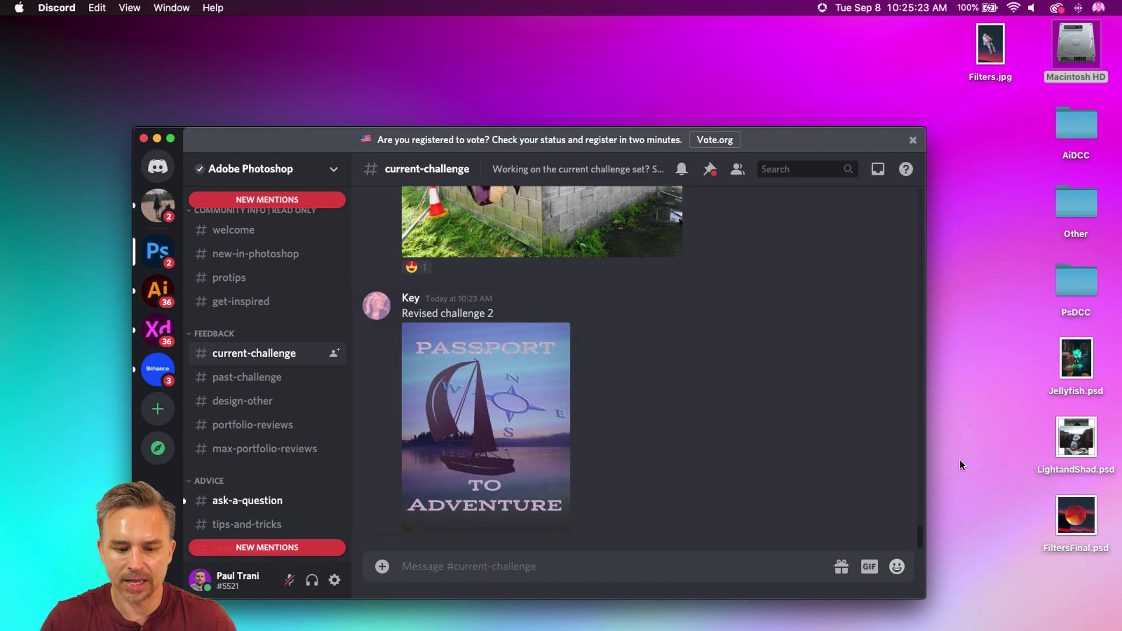
Preview Filters.jpg from the Desktop and upload it to the current-challenge channel with the comment "Fun with filters!"
{"action": "left_click", "coordinate": [988, 50]}
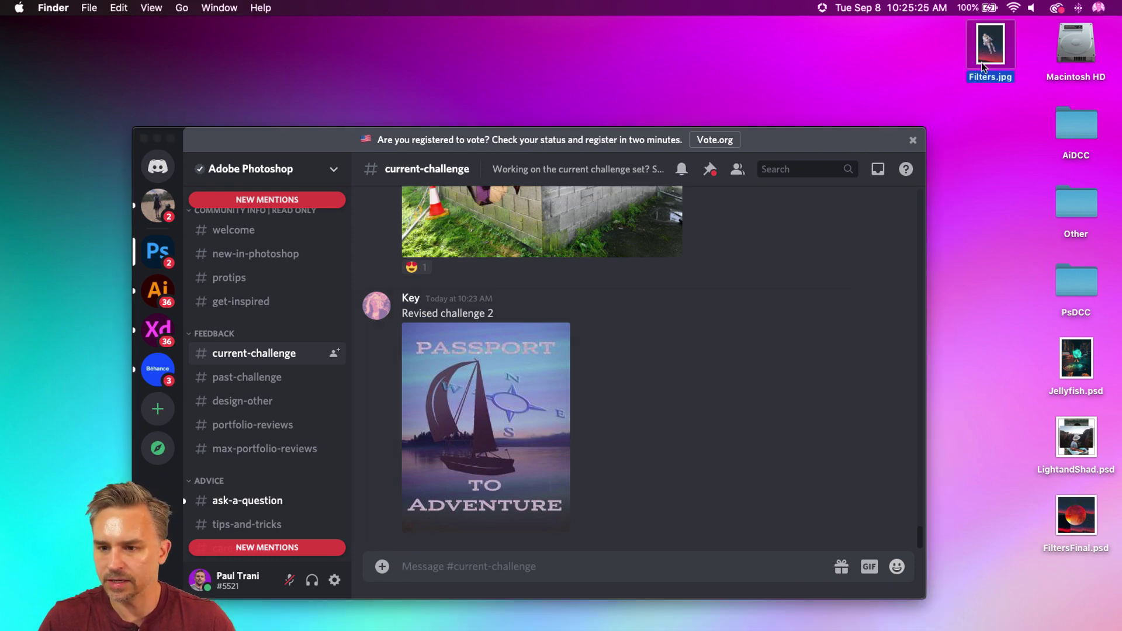
{"action": "key", "text": "space"}
{"action": "key", "text": "space"}
{"action": "left_click_drag", "start_coordinate": [988, 50], "coordinate": [630, 505]}
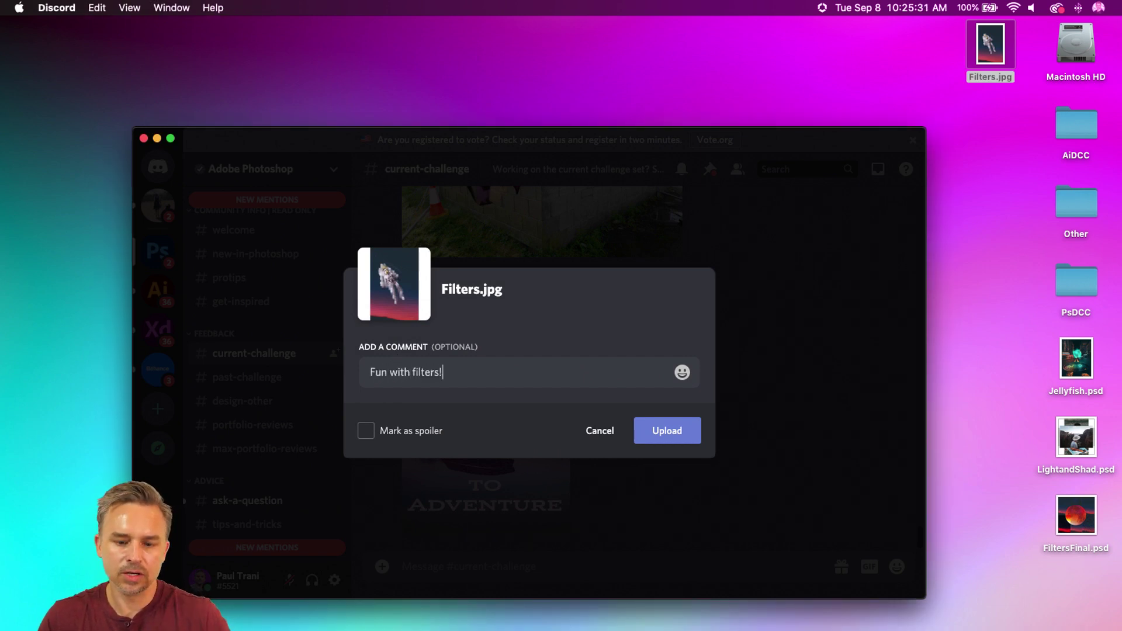
{"action": "type", "text": "Fun with filters!"}
{"action": "left_click", "coordinate": [666, 423]}
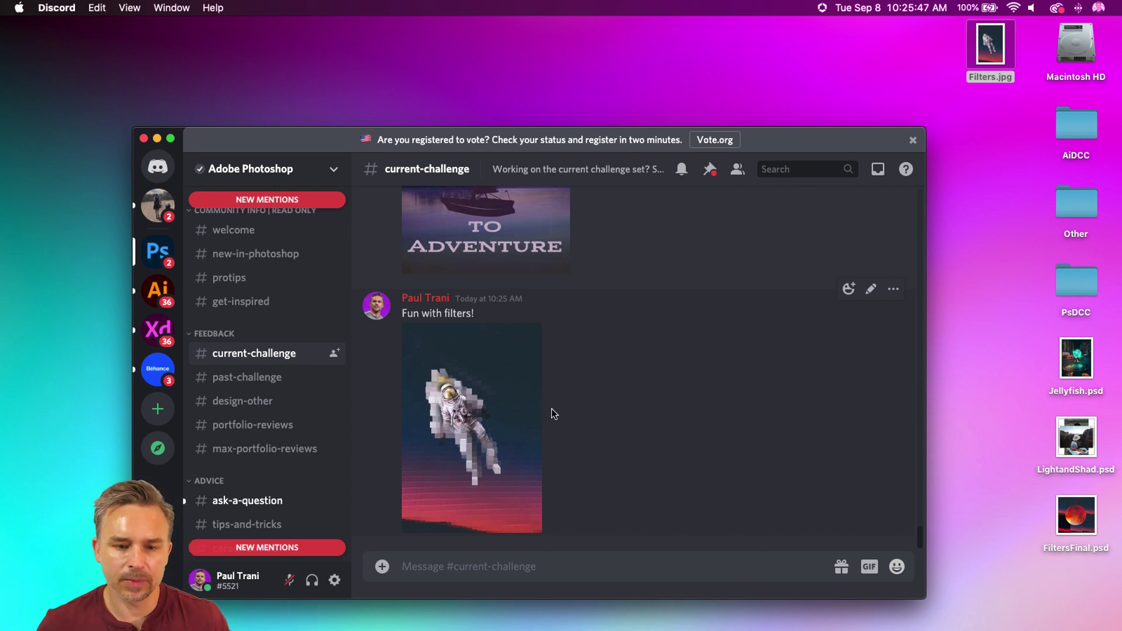
Switch to Chrome and look over the upcoming daily Photoshop challenges on the Behance challenge page
{"action": "left_click", "coordinate": [696, 617]}
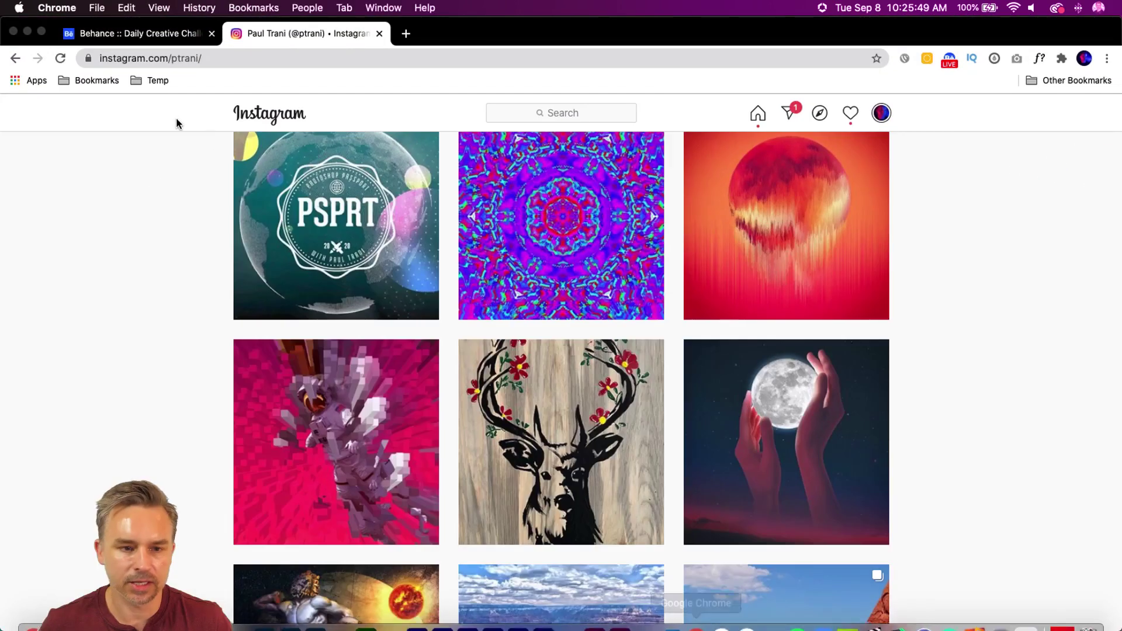
{"action": "left_click", "coordinate": [141, 33]}
{"action": "scroll", "coordinate": [452, 441], "scroll_direction": "down", "scroll_amount": 5}
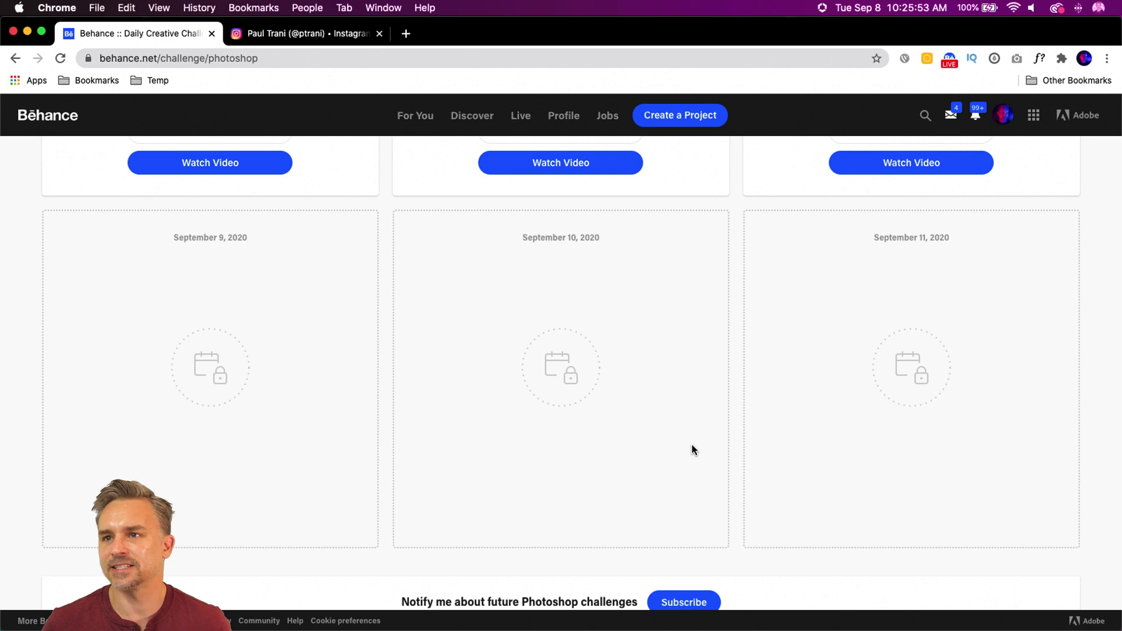
{"action": "scroll", "coordinate": [692, 445], "scroll_direction": "up", "scroll_amount": 1}
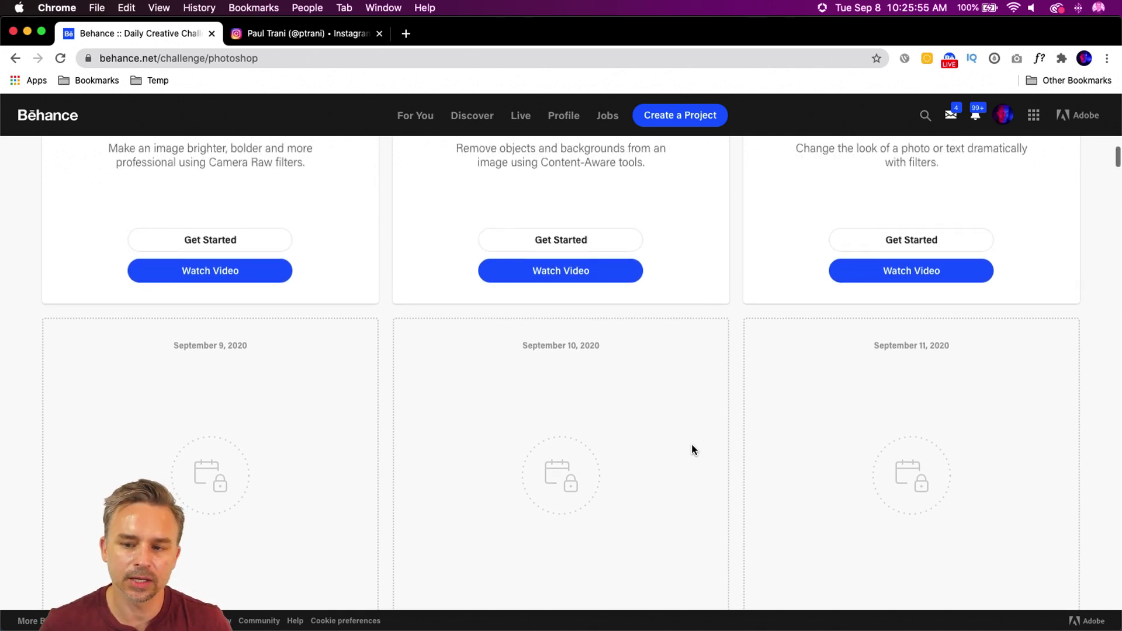